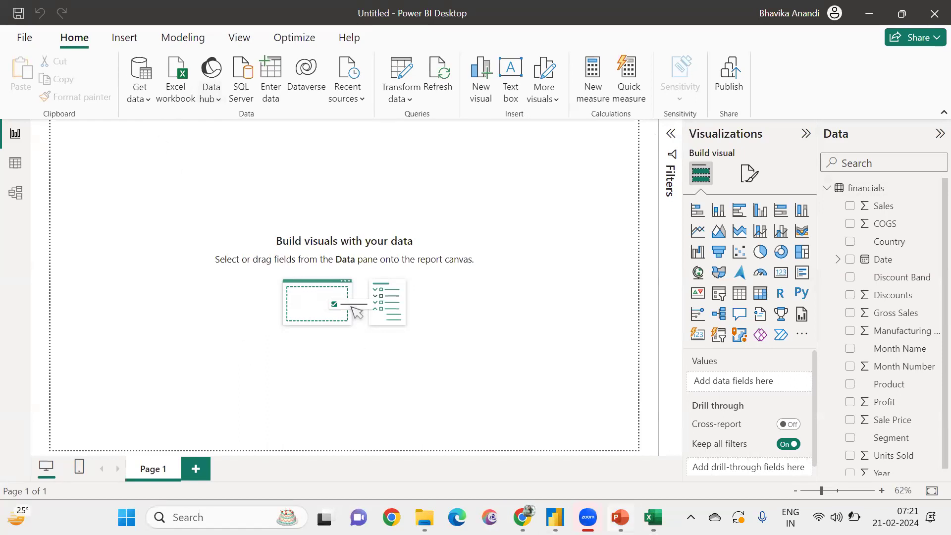
Step: Look at the source data in the Excel workbook financialsample605324178.xlsx, returning to Power BI Desktop when done
click(653, 517)
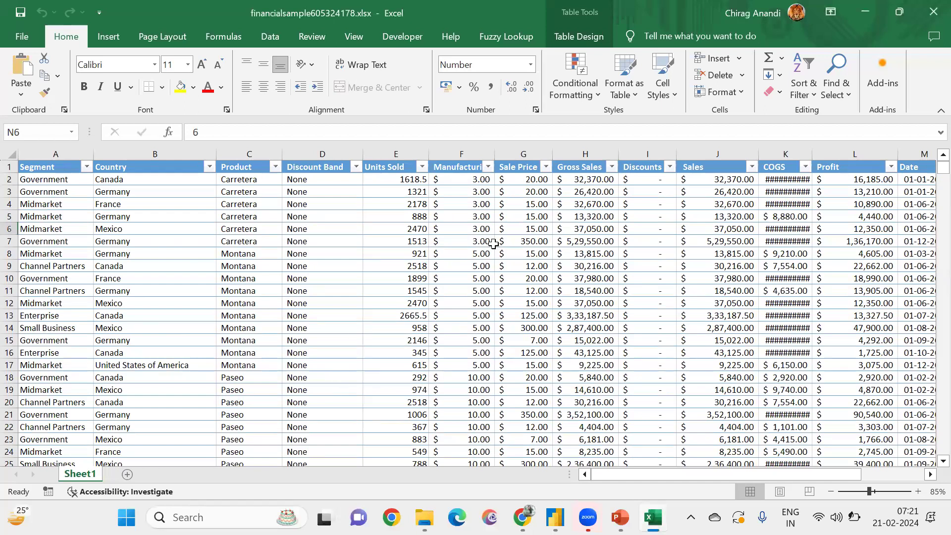
key(alt+Tab)
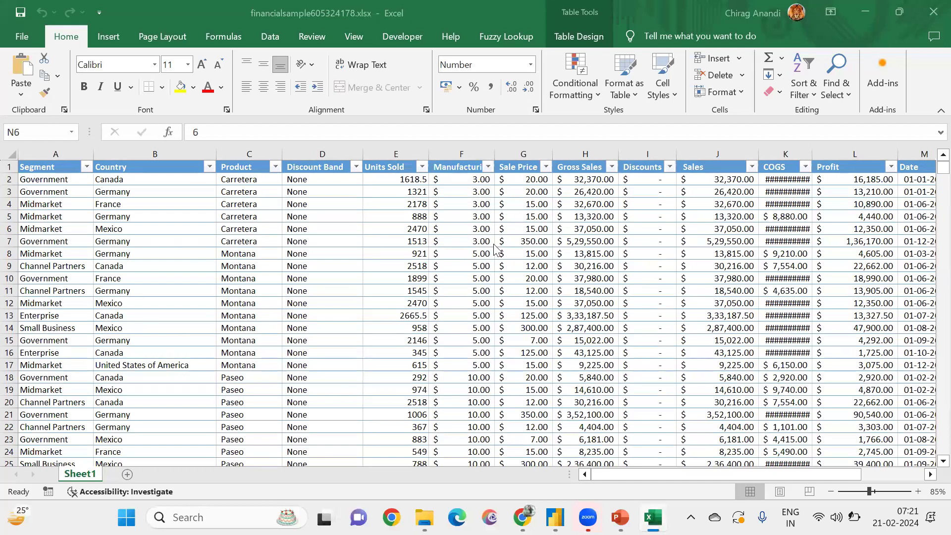
key(alt+Tab)
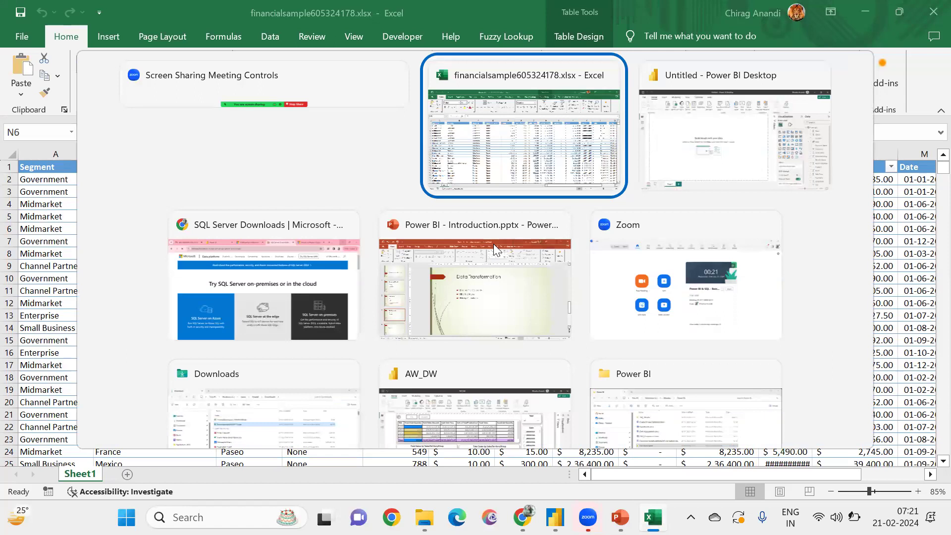
key(alt+Tab)
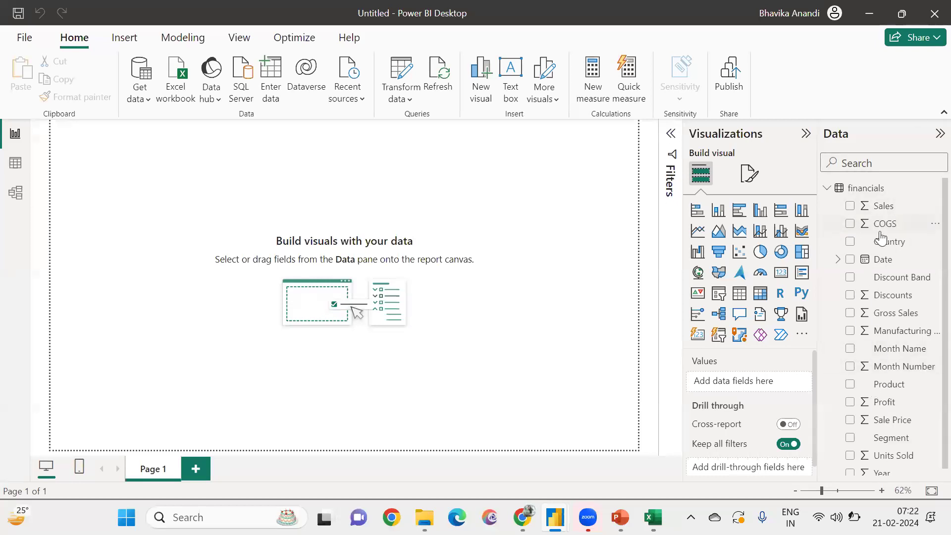
Step: Open the financials table's query for editing in Power Query Editor and dismiss the low-battery notice
right_click(858, 187)
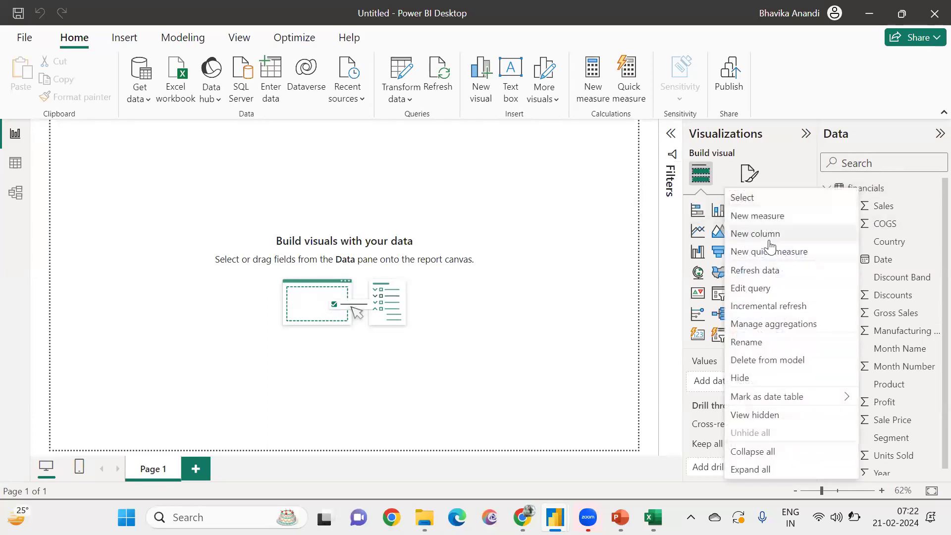
click(762, 292)
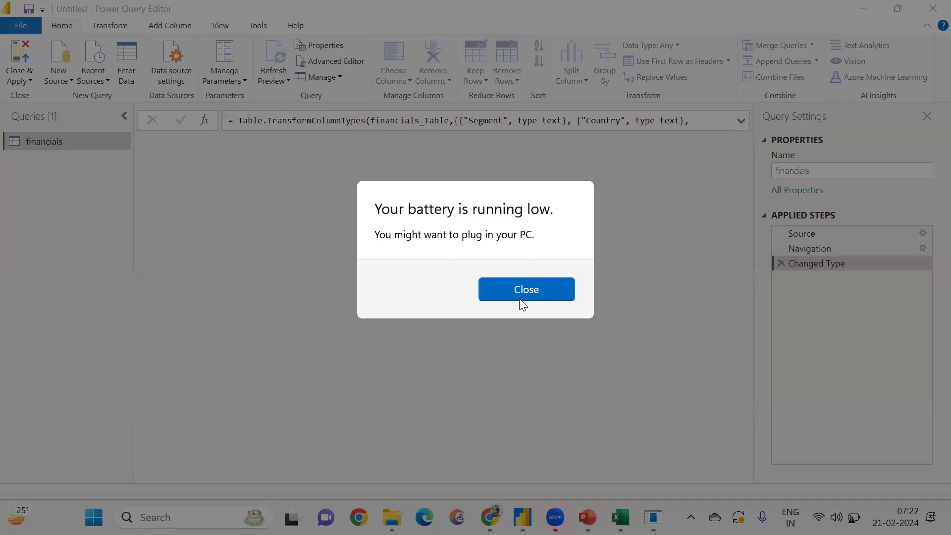
click(524, 288)
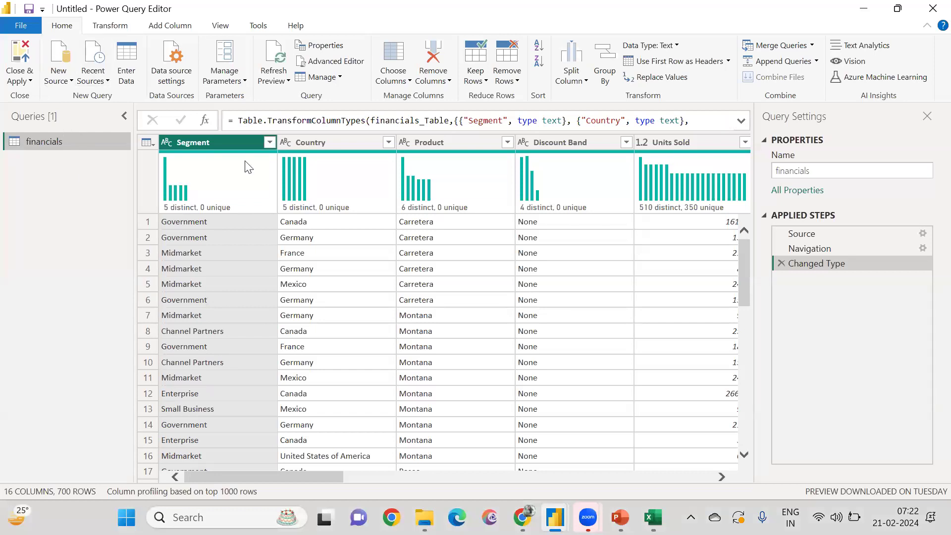
Step: Examine the financials columns from Segment through Year and show the Date column's statistics and value distribution
mouse_move(219, 186)
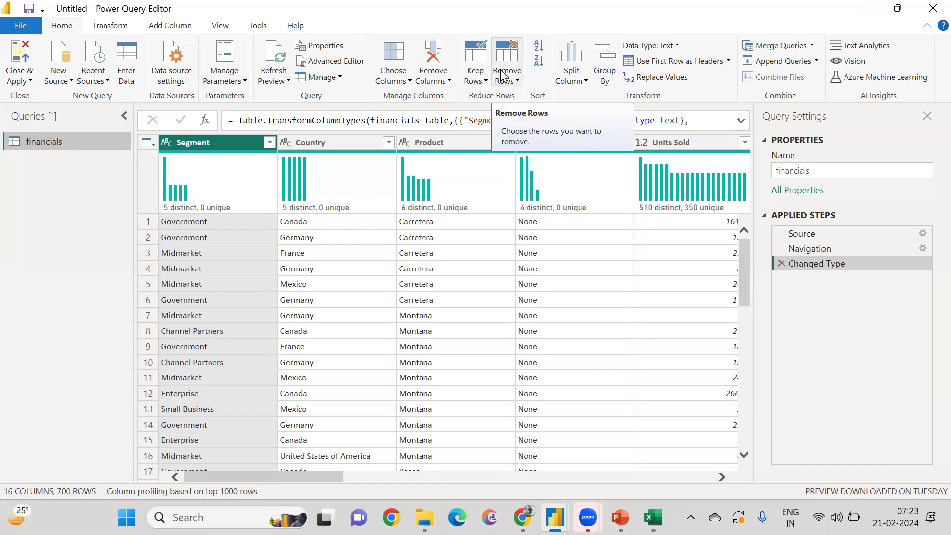
click(214, 332)
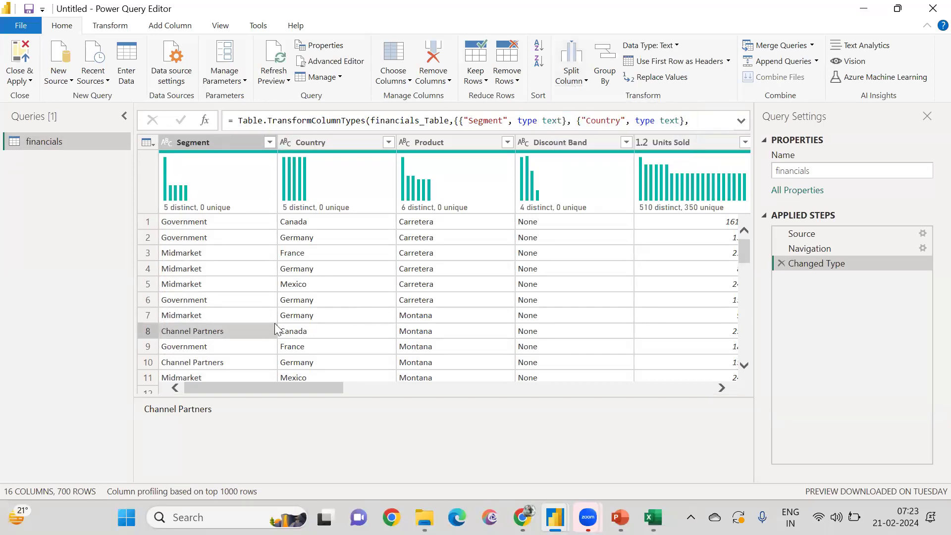
scroll(277, 330, right, 10)
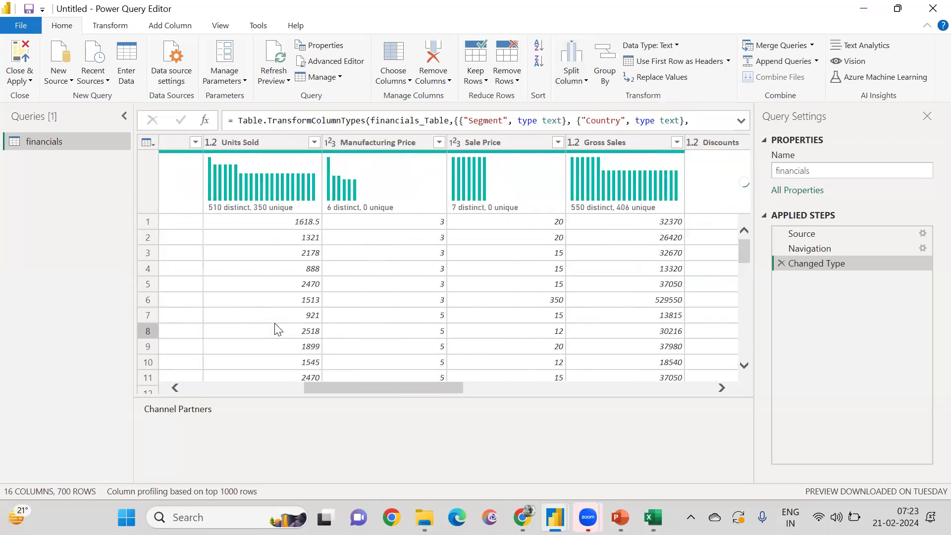
scroll(278, 329, right, 5)
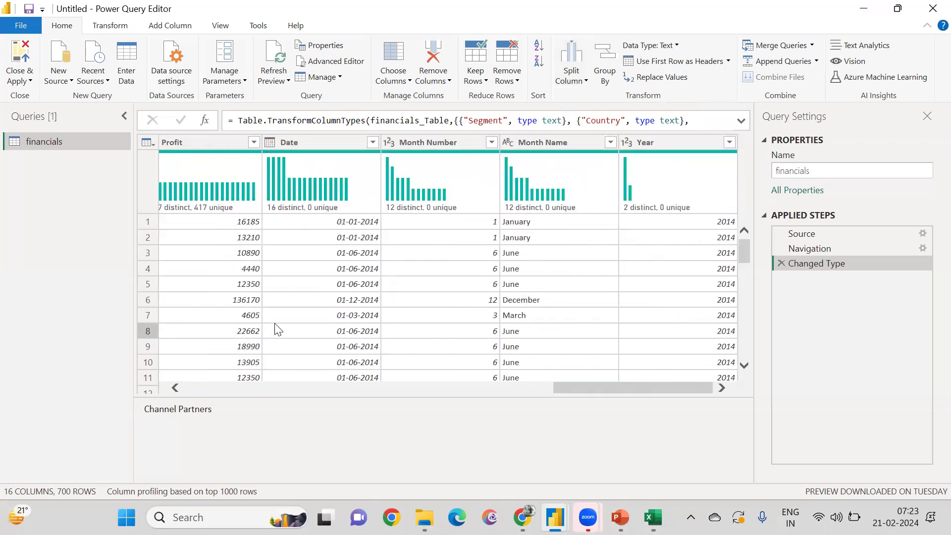
mouse_move(521, 195)
click(320, 144)
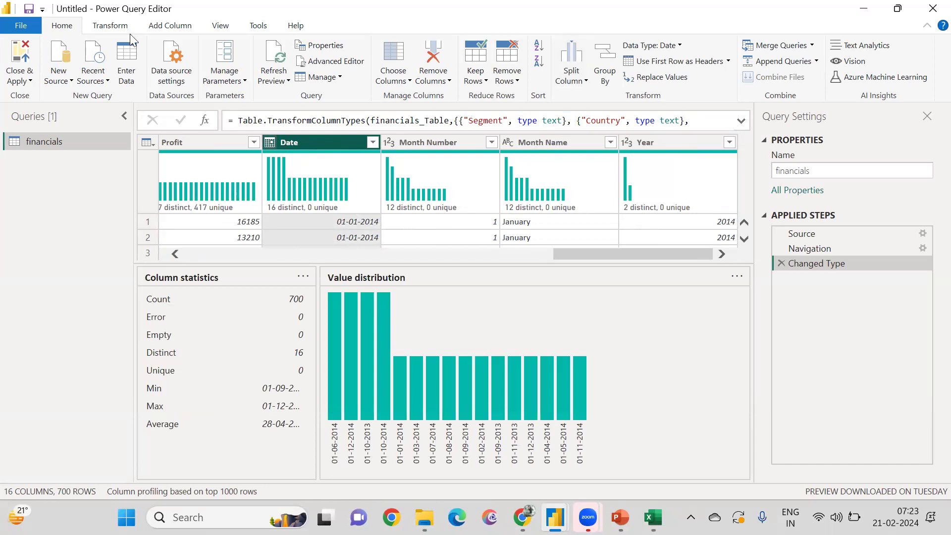
Step: Turn off the column distribution and column profile previews for the query
click(113, 30)
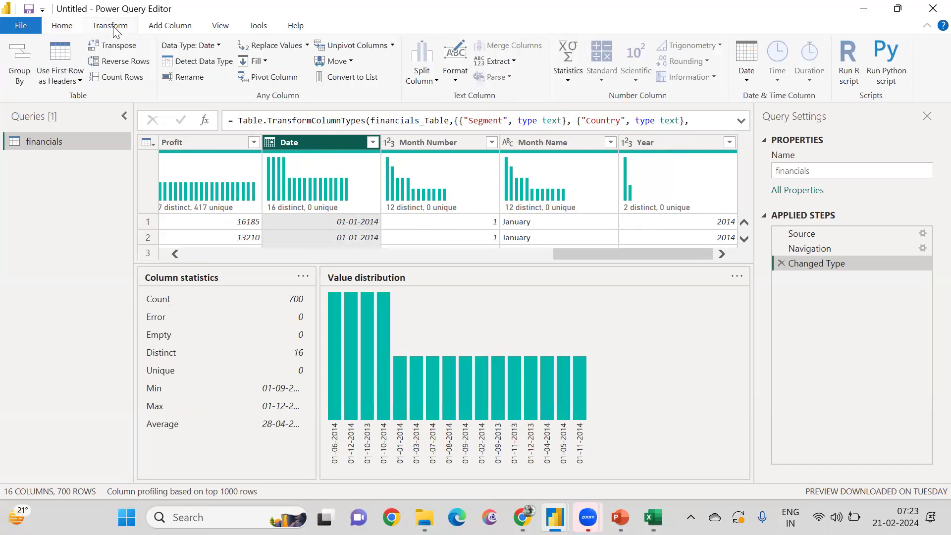
click(170, 24)
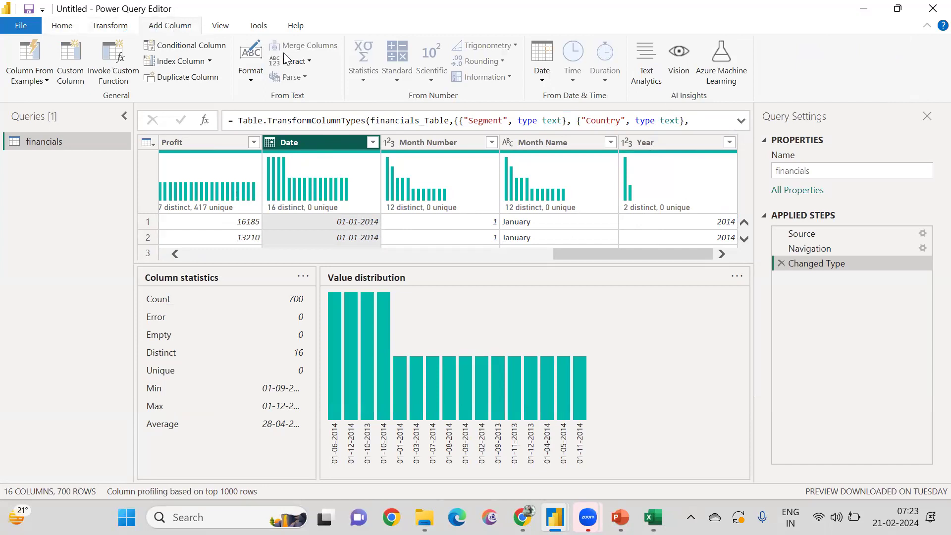
click(225, 31)
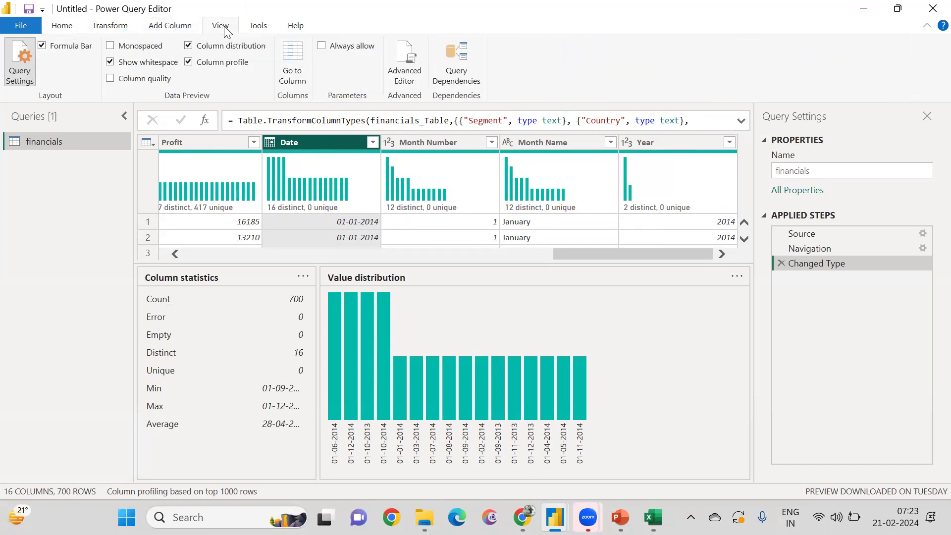
click(193, 47)
click(193, 65)
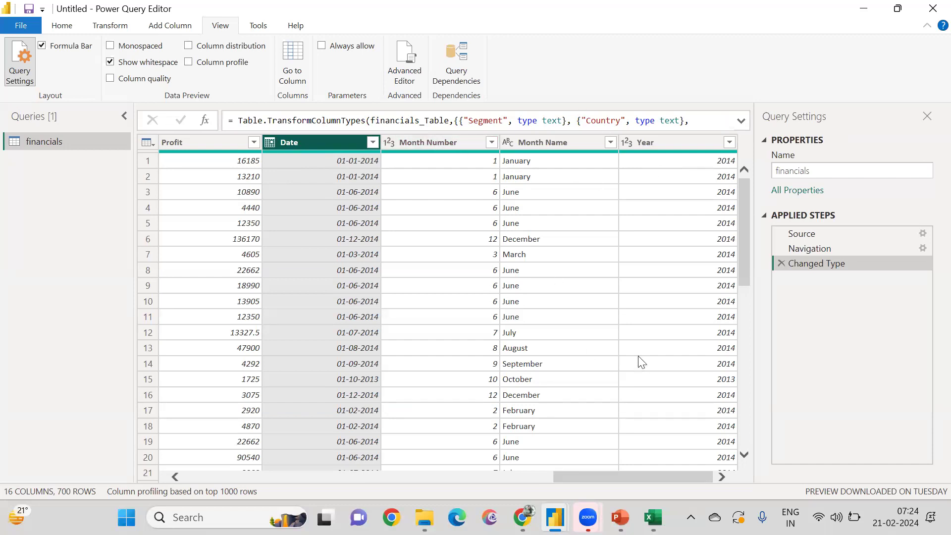
Step: Review the Split Column options available for the Date column without applying any
click(471, 63)
click(63, 25)
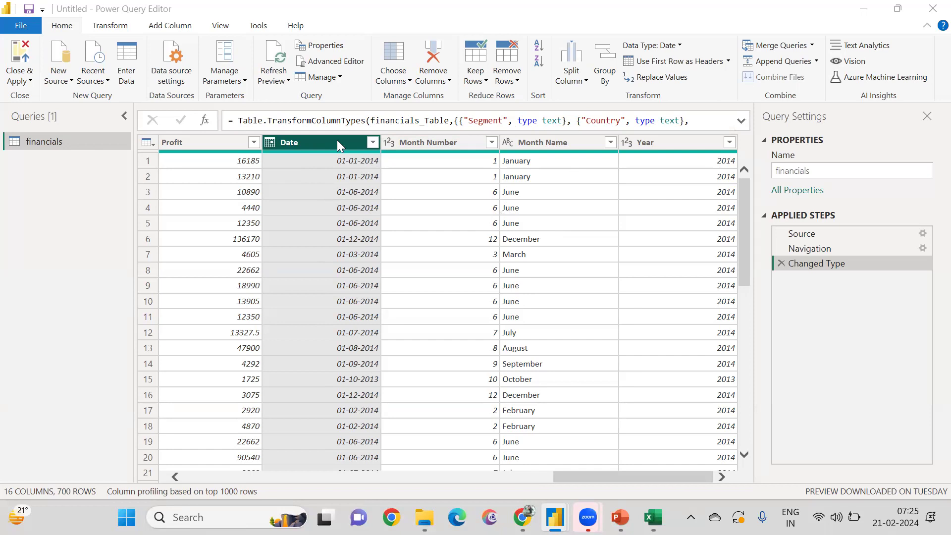
click(568, 70)
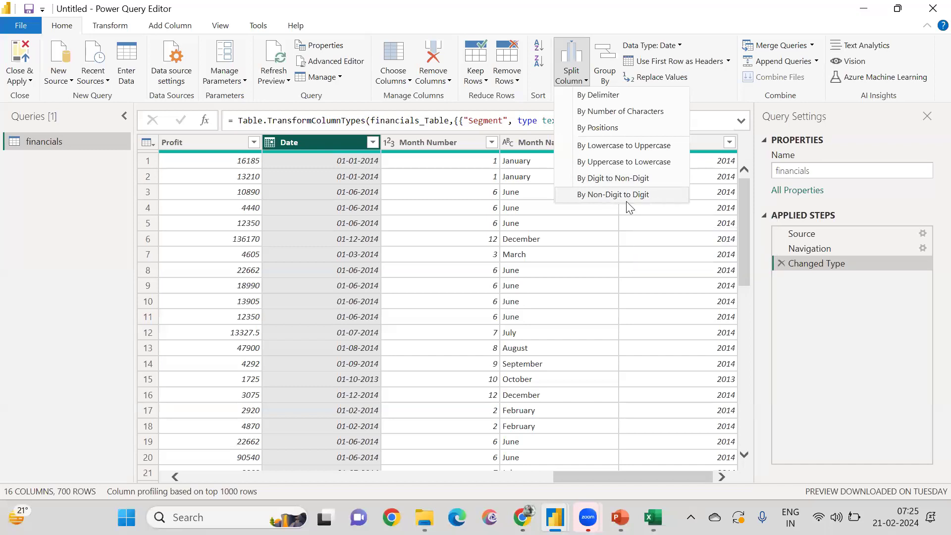
click(536, 113)
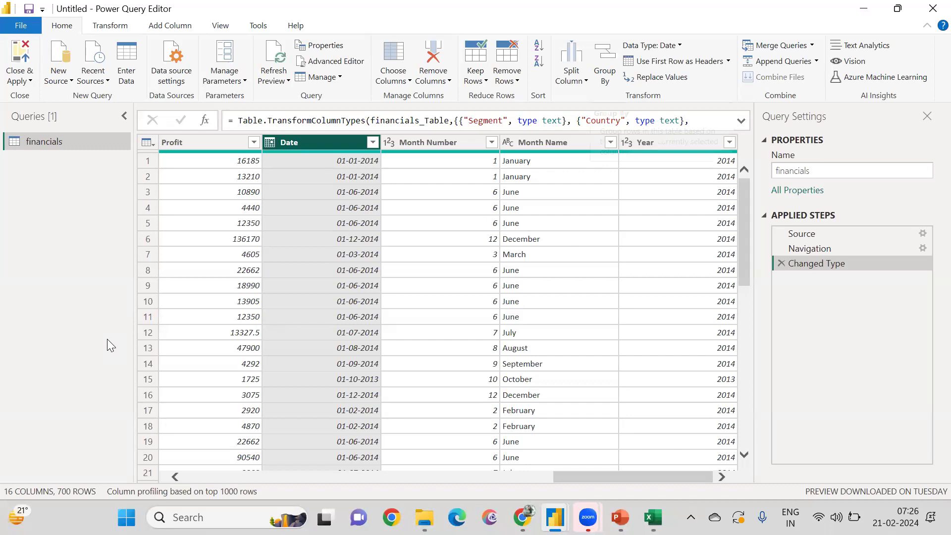
Step: Review the available data types, including those offered for the Segment column, without changing any
scroll(107, 339, left, 15)
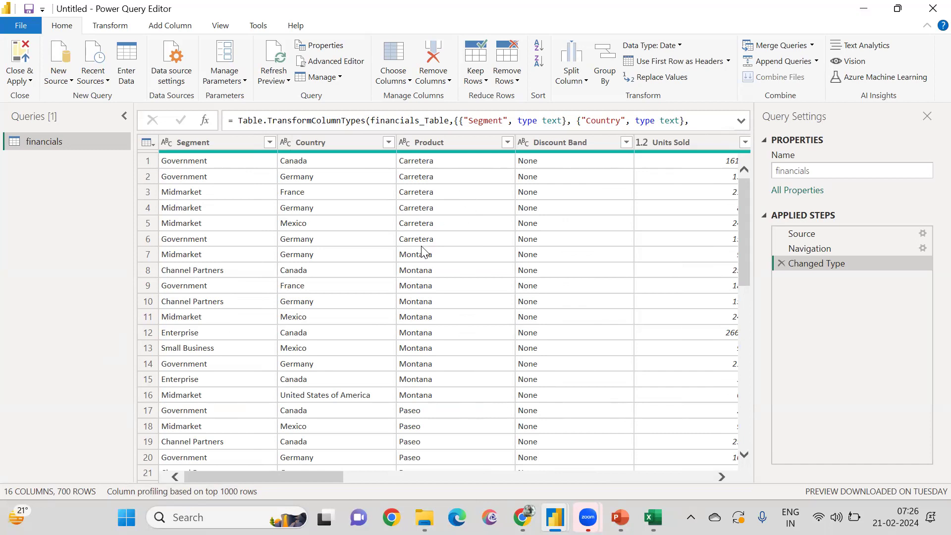
scroll(503, 278, down, 1)
scroll(434, 342, up, 1)
click(677, 46)
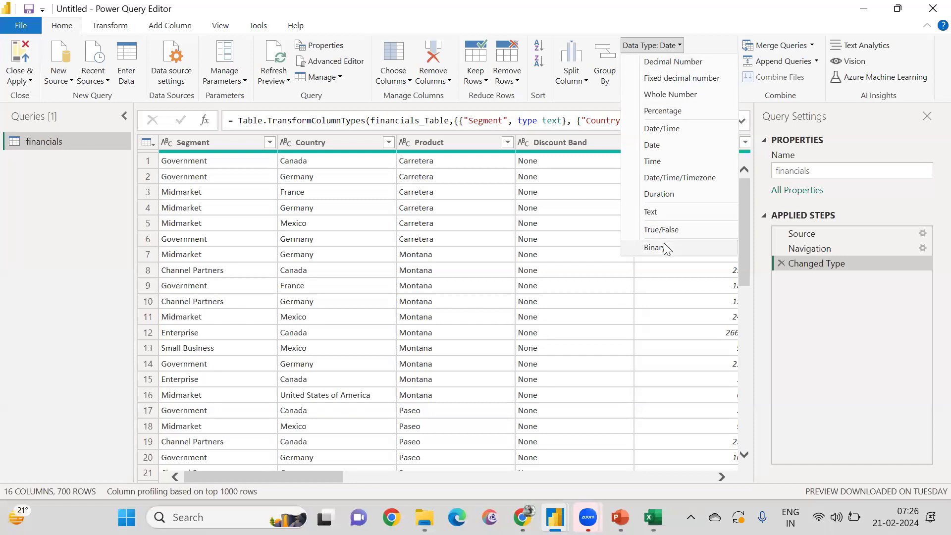
click(203, 143)
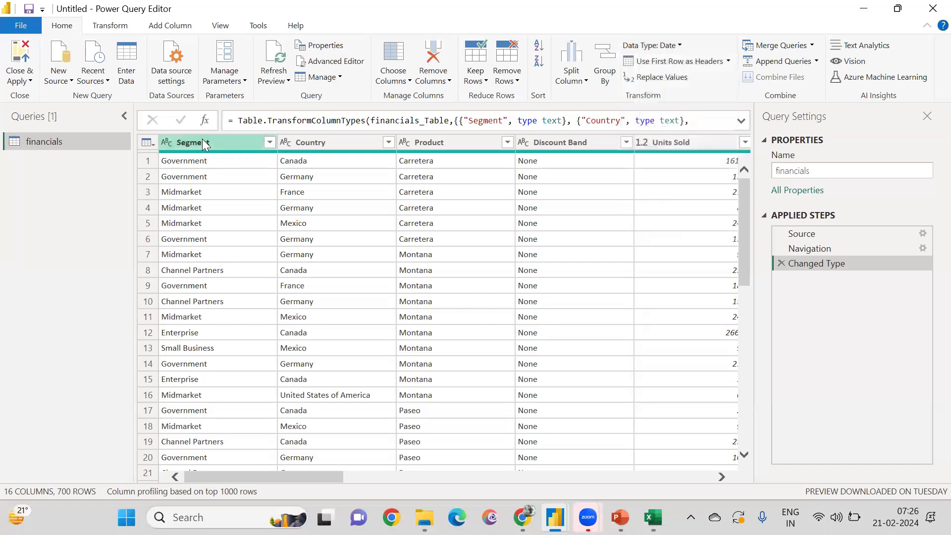
click(163, 142)
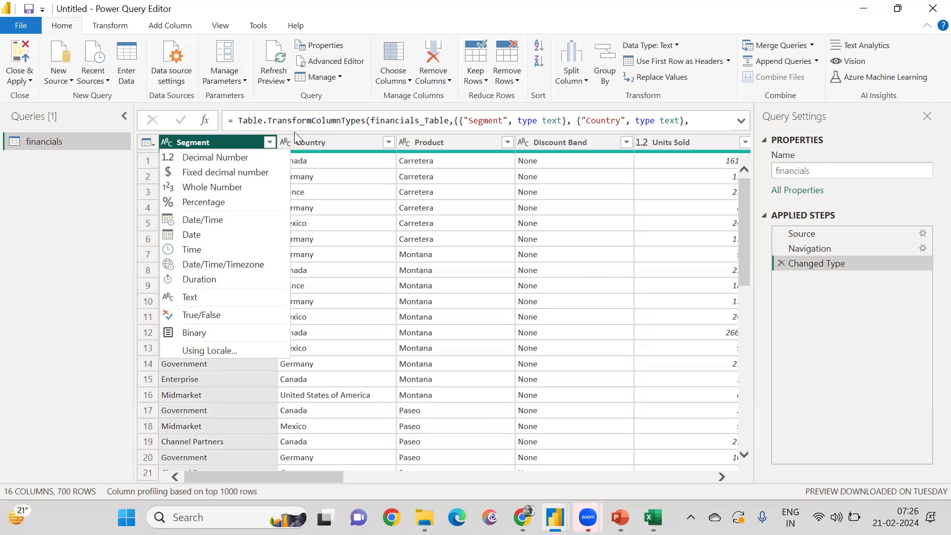
click(418, 229)
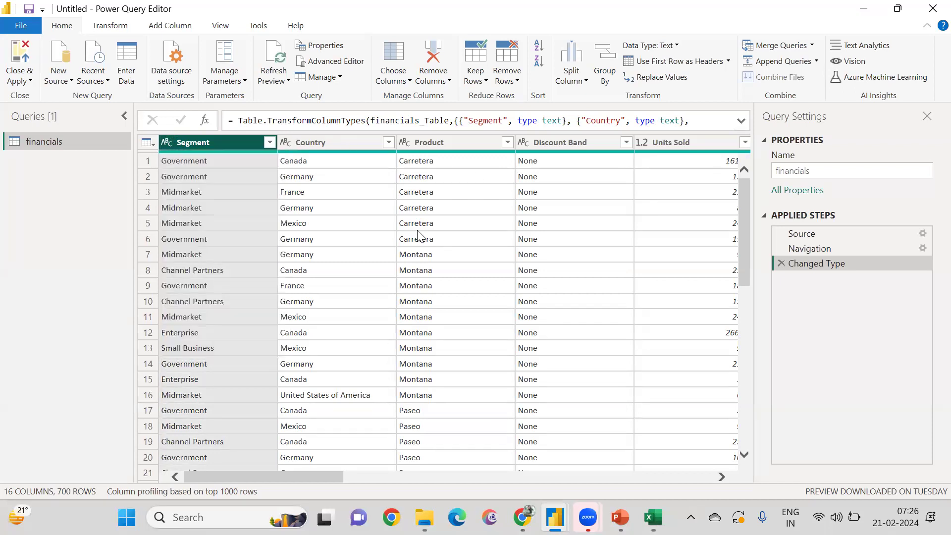
Step: Examine the data types and values across the financials columns, including Date, Month Number, Year, Discount Band and Country
scroll(417, 232, right, 10)
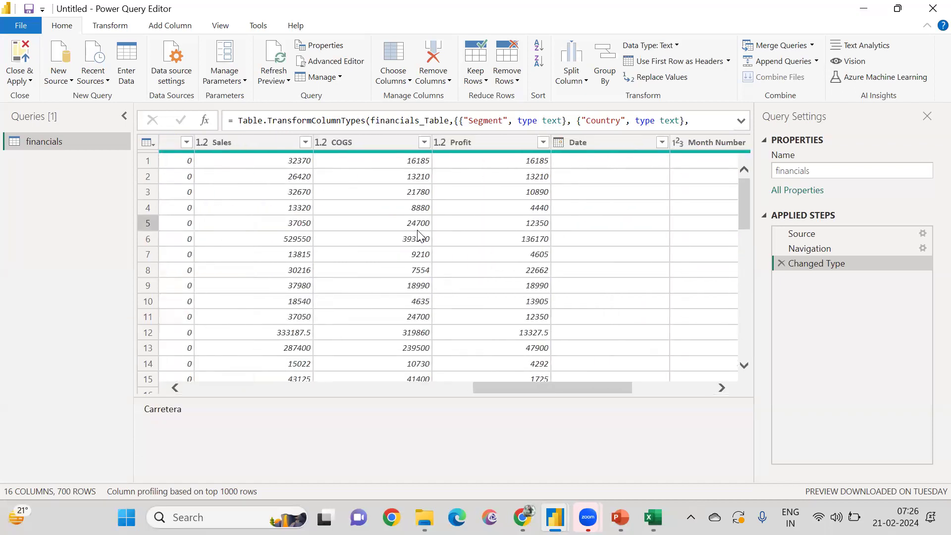
scroll(418, 232, right, 3)
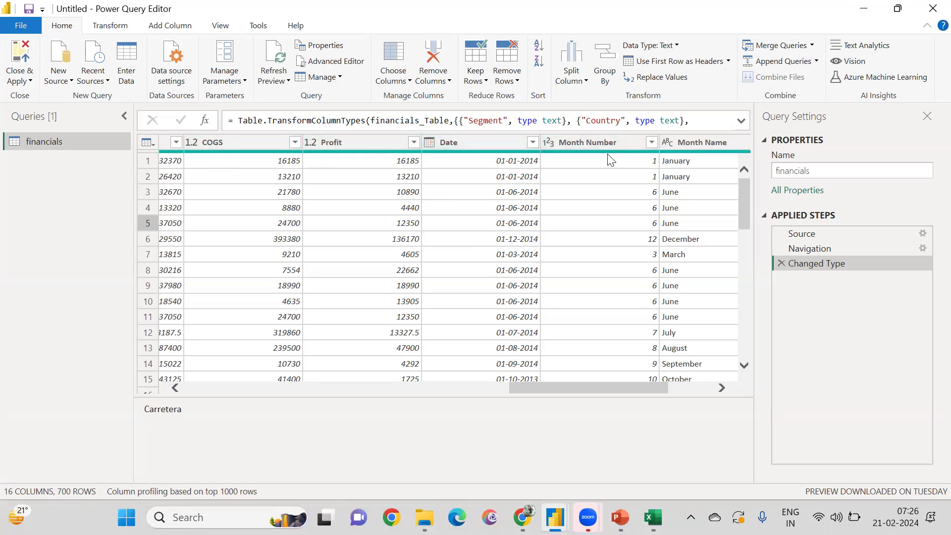
scroll(605, 155, right, 3)
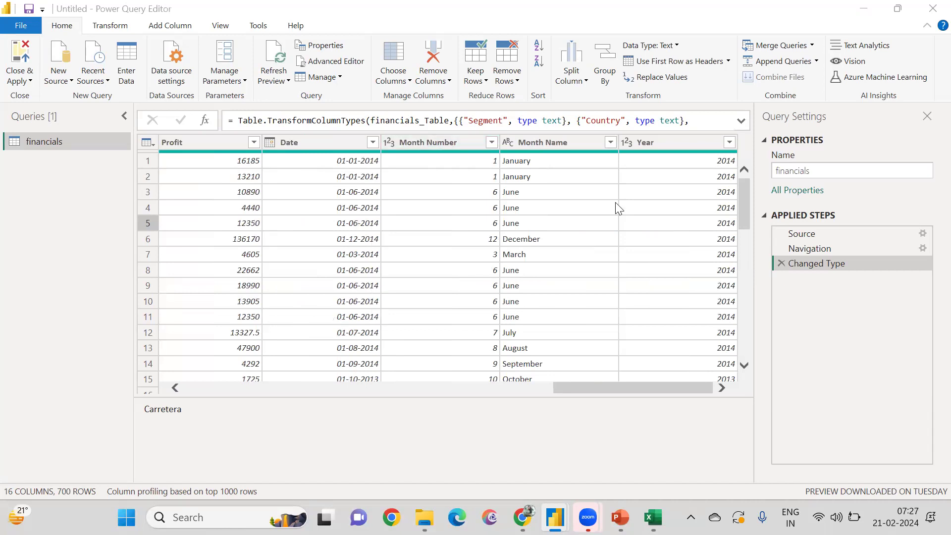
scroll(344, 251, left, 10)
click(345, 251)
scroll(344, 252, left, 3)
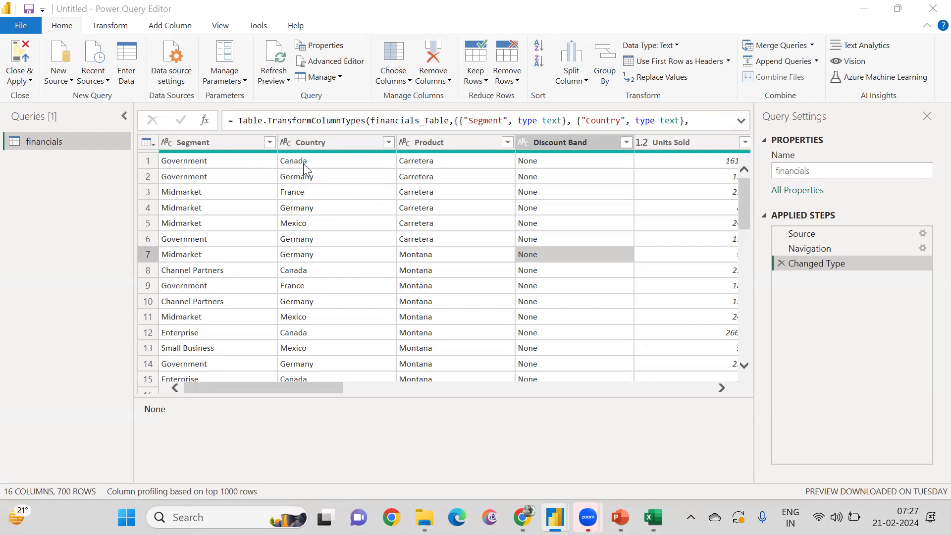
click(314, 257)
scroll(314, 258, down, 5)
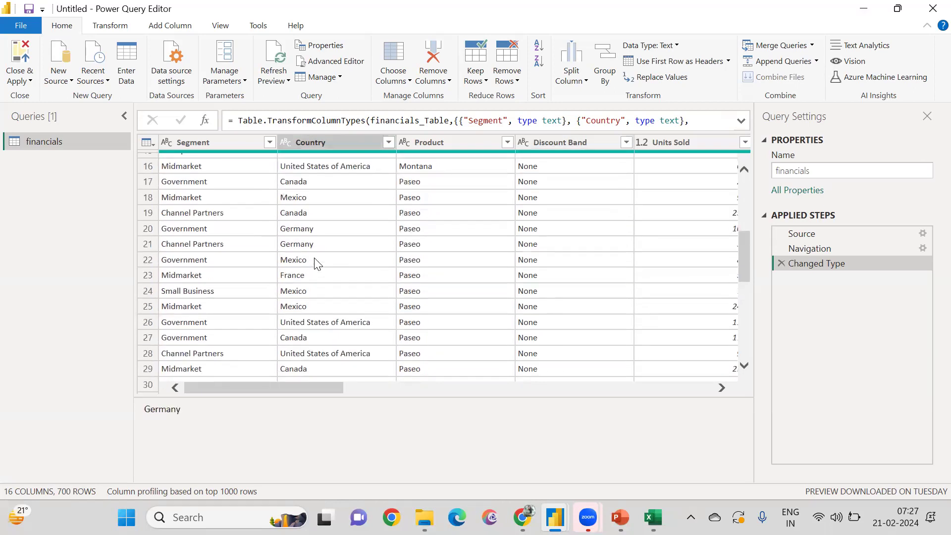
scroll(314, 258, up, 5)
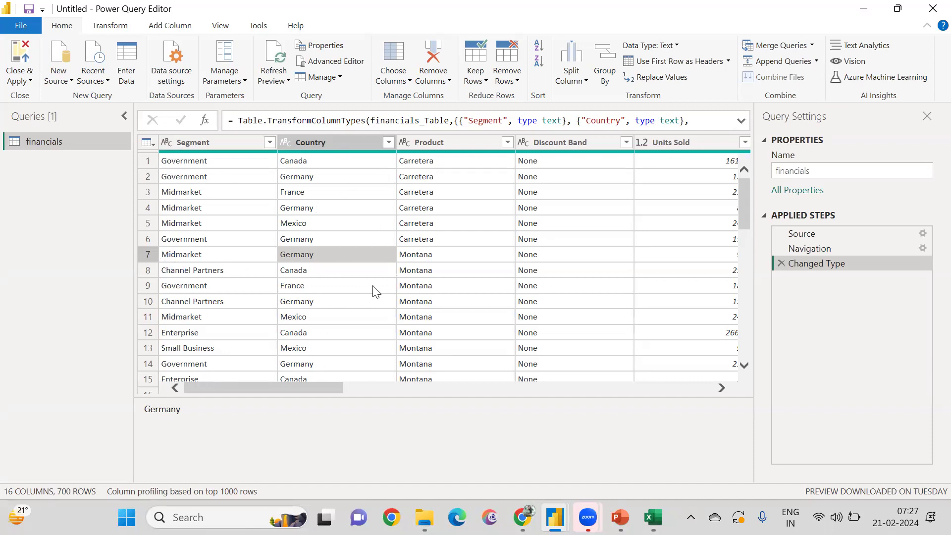
Step: Open the Merge Queries setup for the financials query and review the available join kinds
click(506, 240)
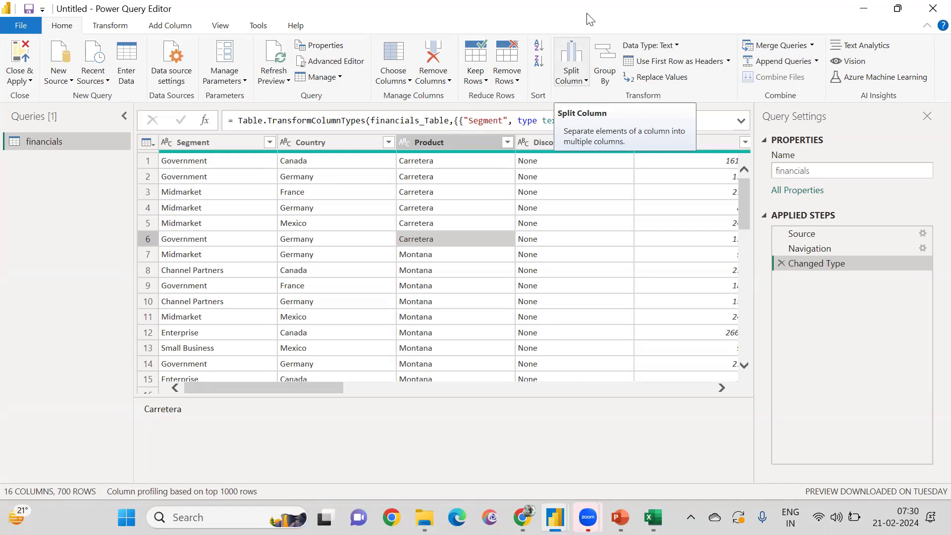
click(812, 45)
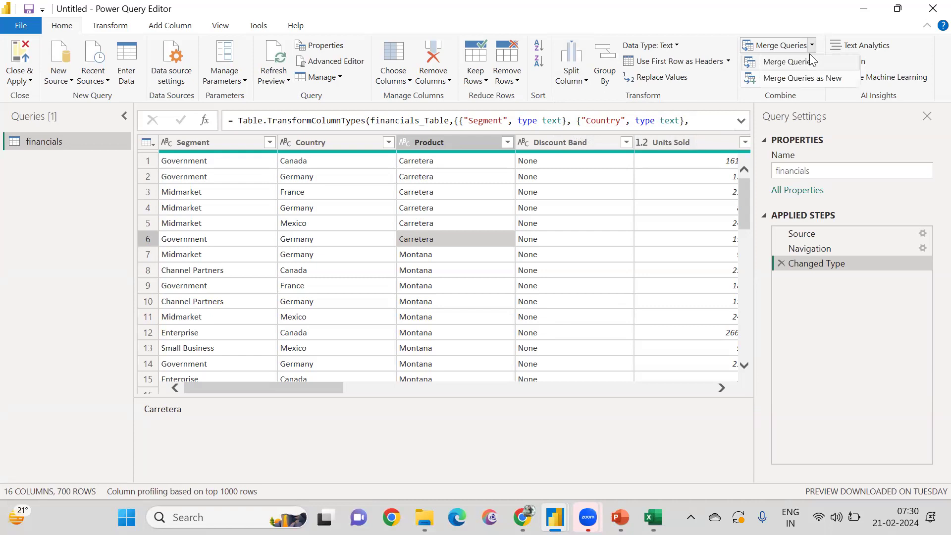
click(795, 64)
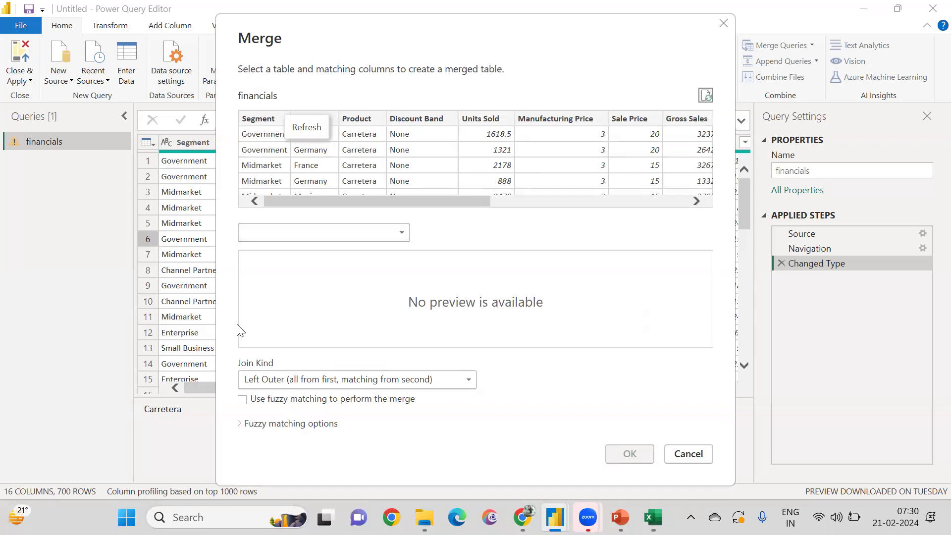
click(308, 380)
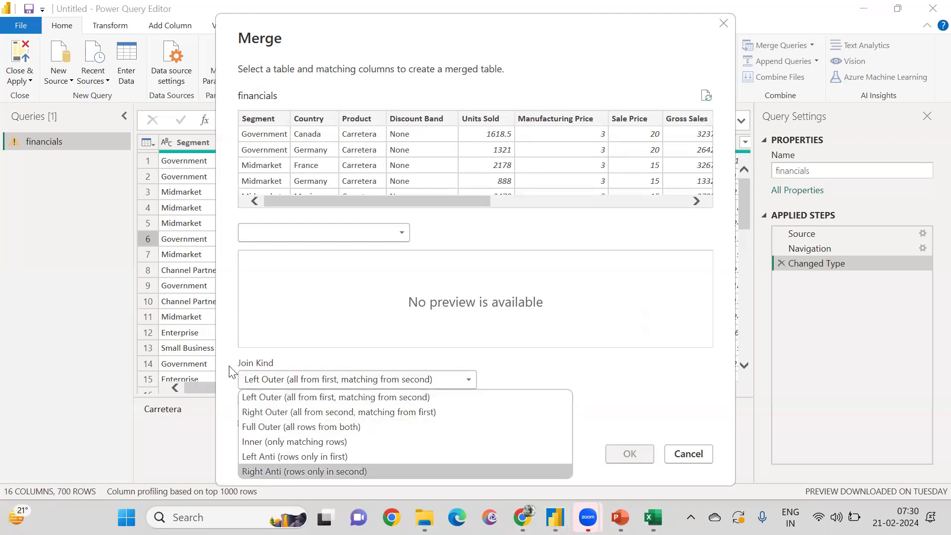
click(227, 389)
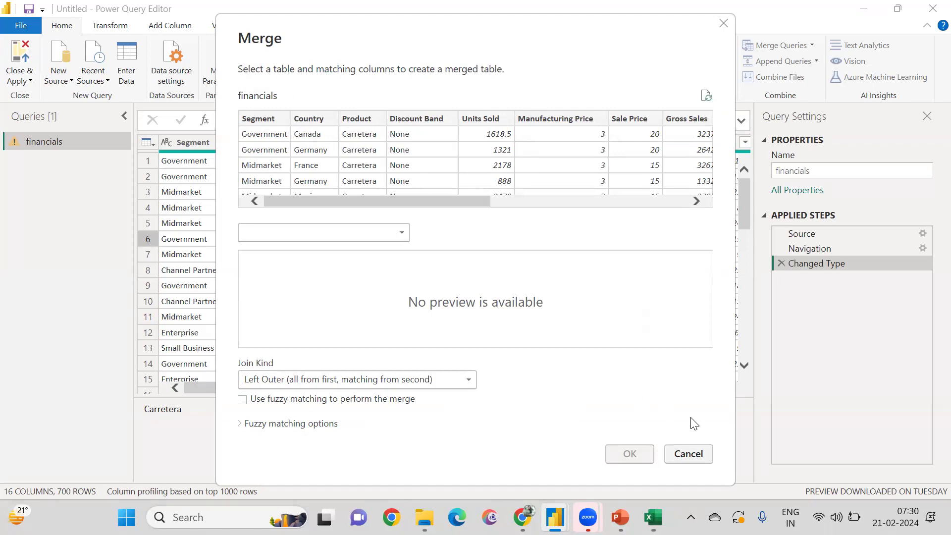
Step: Close the Merge setup for the financials query without merging any table
click(675, 367)
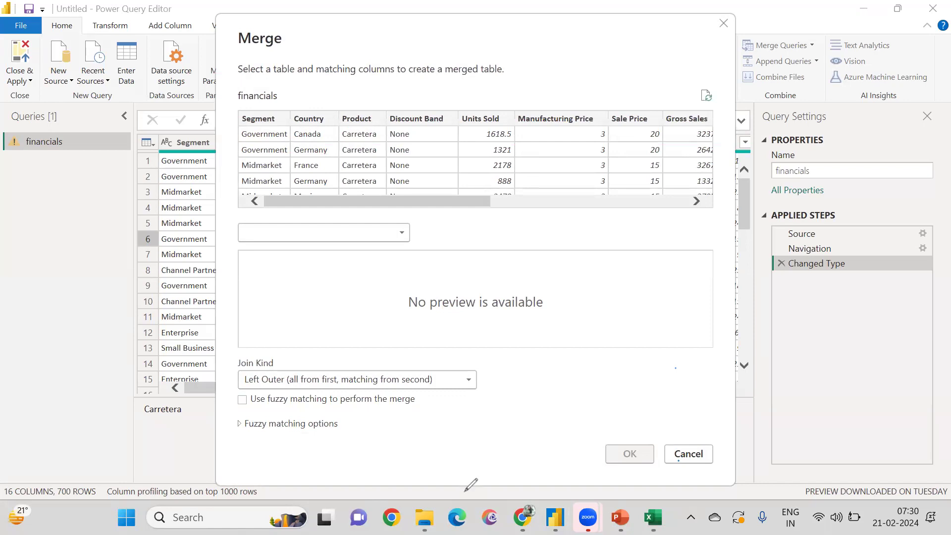
click(686, 395)
key(Escape)
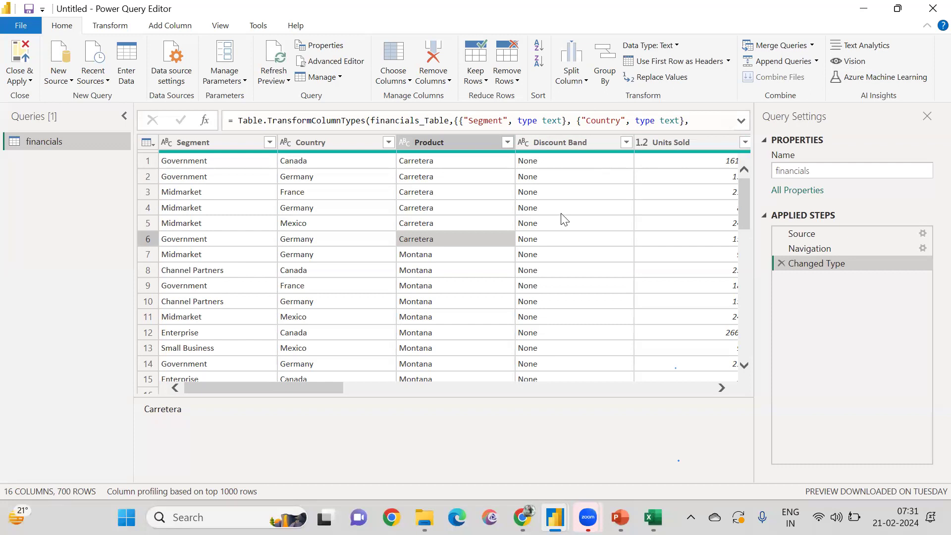
Step: Review the Transform commands available for the financials table, including the text column tools, without applying any
click(106, 28)
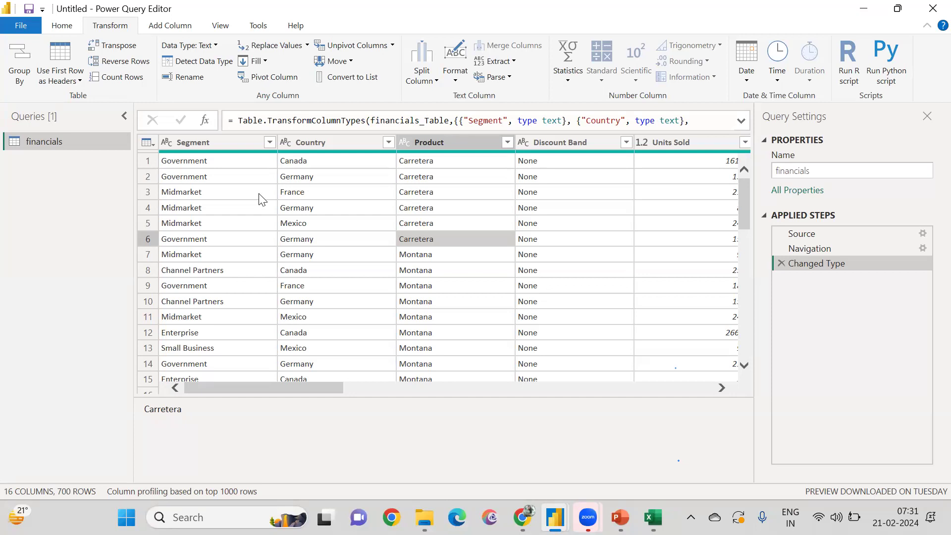
click(428, 59)
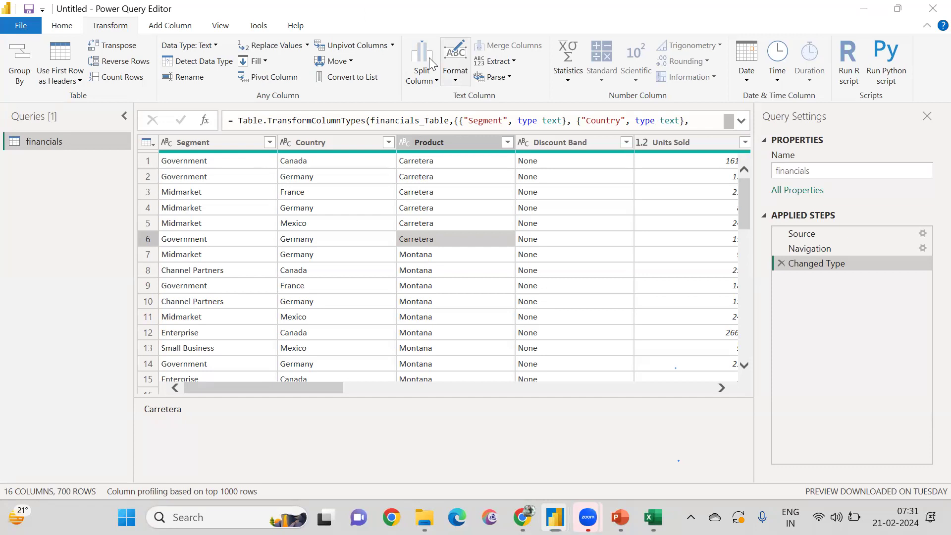
click(377, 122)
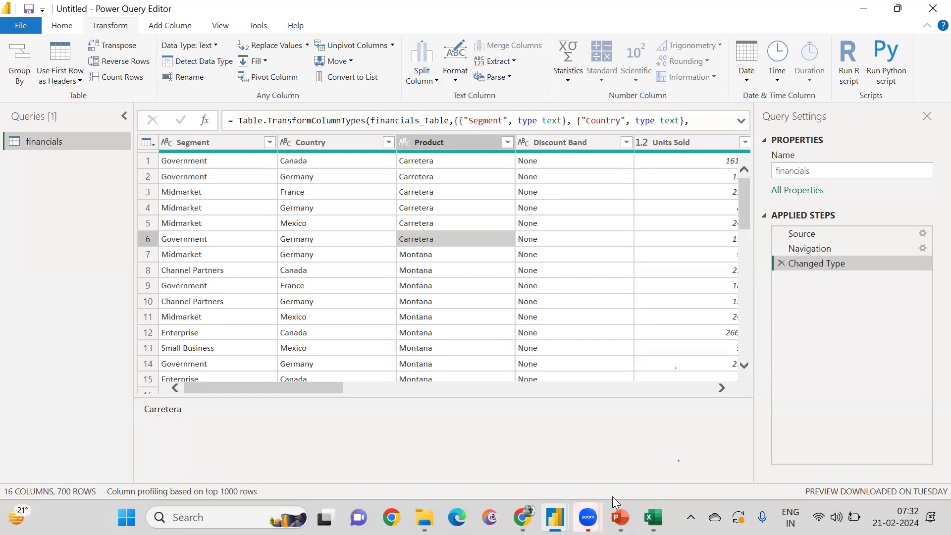
Step: Switch to the financialsample605324178.xlsx workbook in Excel and examine the source table's columns from Segment through Year
mouse_move(588, 517)
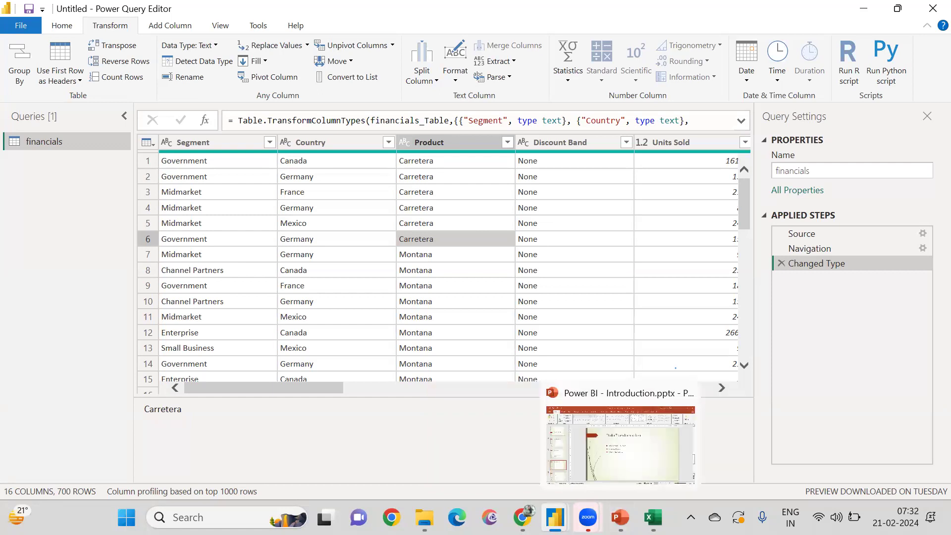
mouse_move(620, 516)
mouse_move(555, 517)
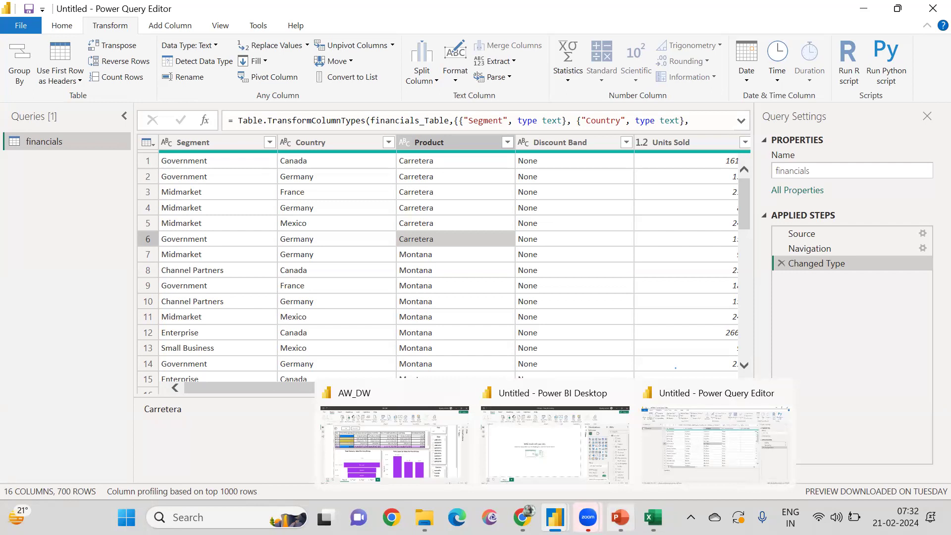
mouse_move(653, 517)
click(653, 443)
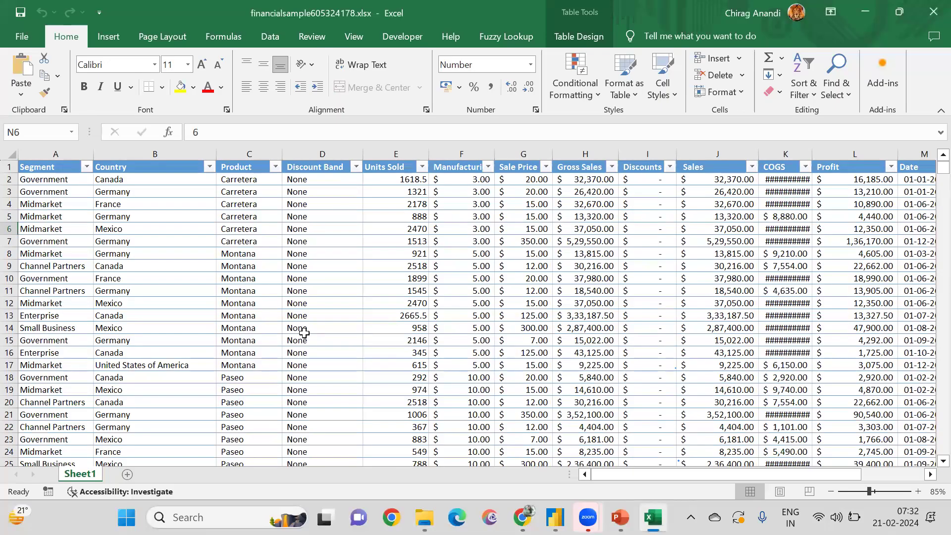
scroll(304, 333, left, 8)
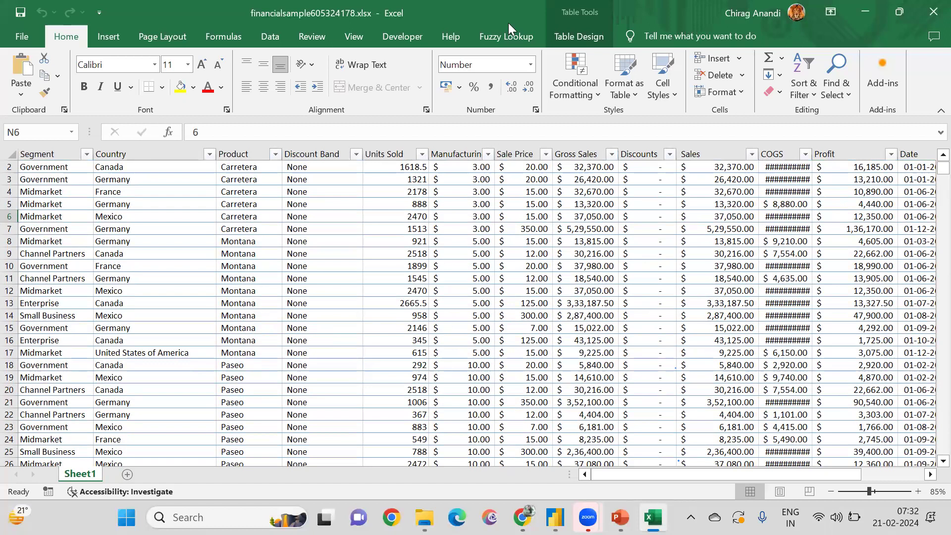
scroll(517, 288, right, 1)
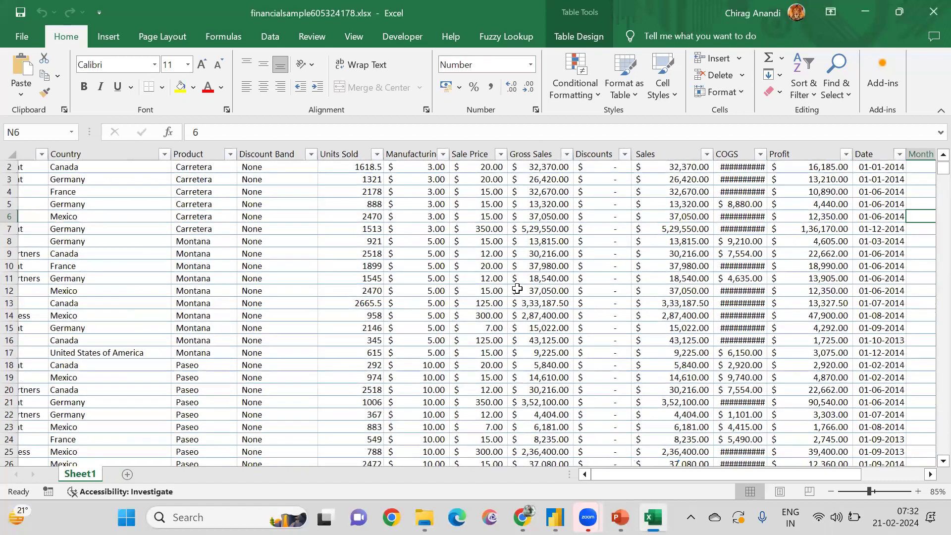
scroll(517, 288, right, 5)
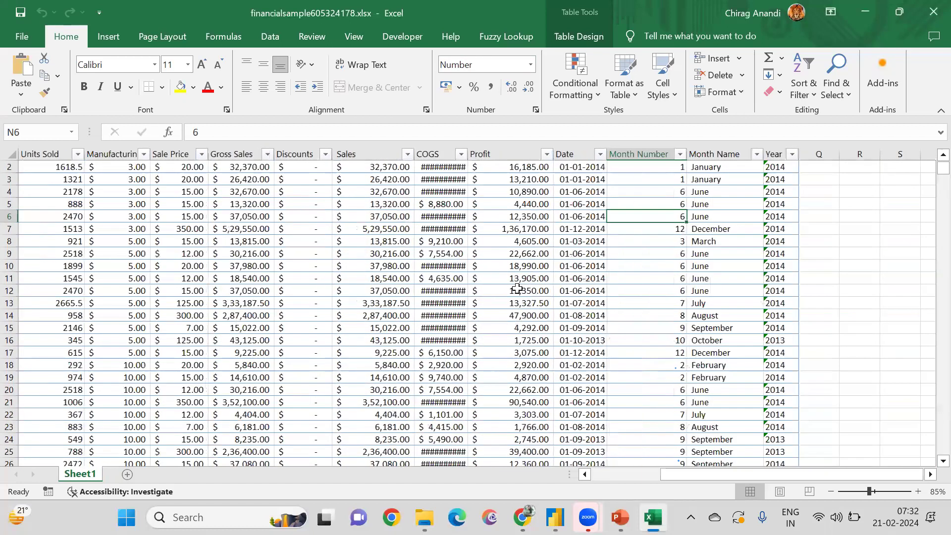
scroll(516, 288, left, 5)
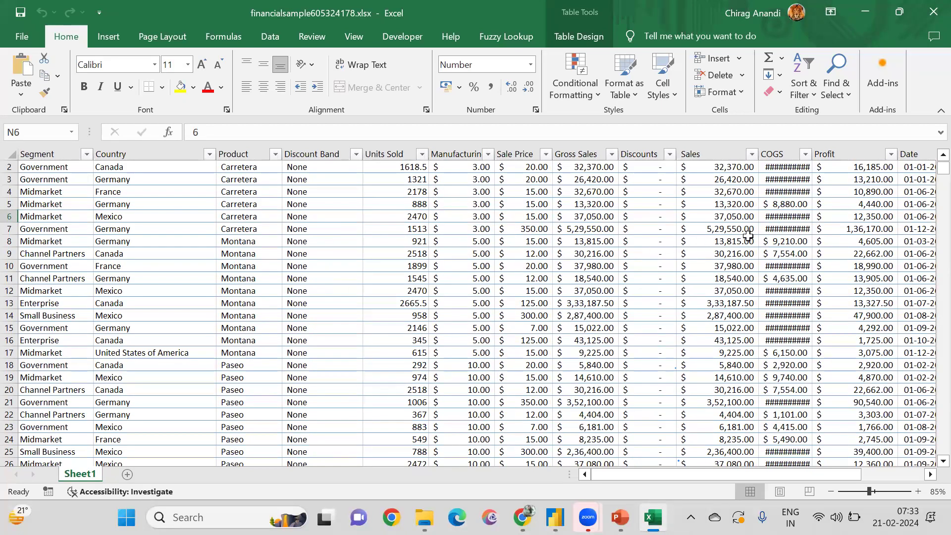
Step: Autofit the widths of all columns in Sheet1 so their values display in full
click(12, 148)
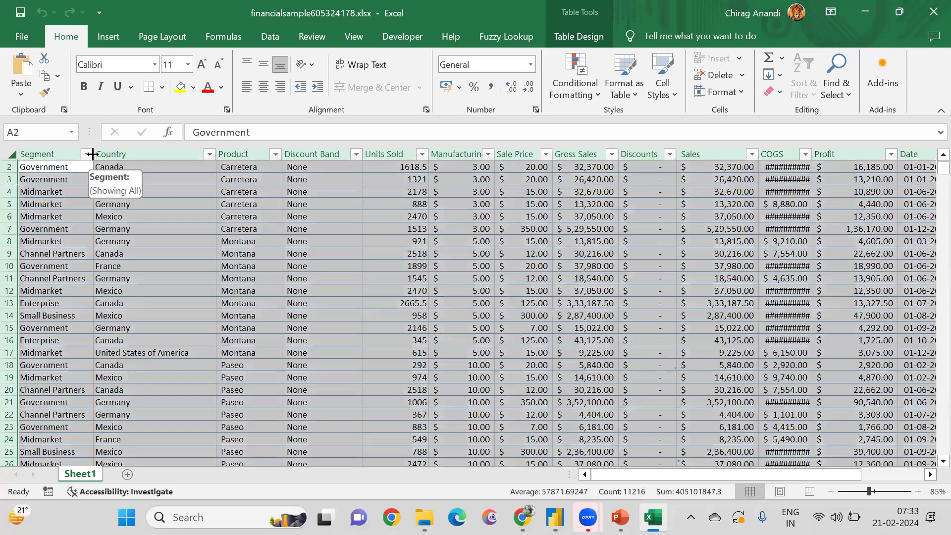
double_click(92, 154)
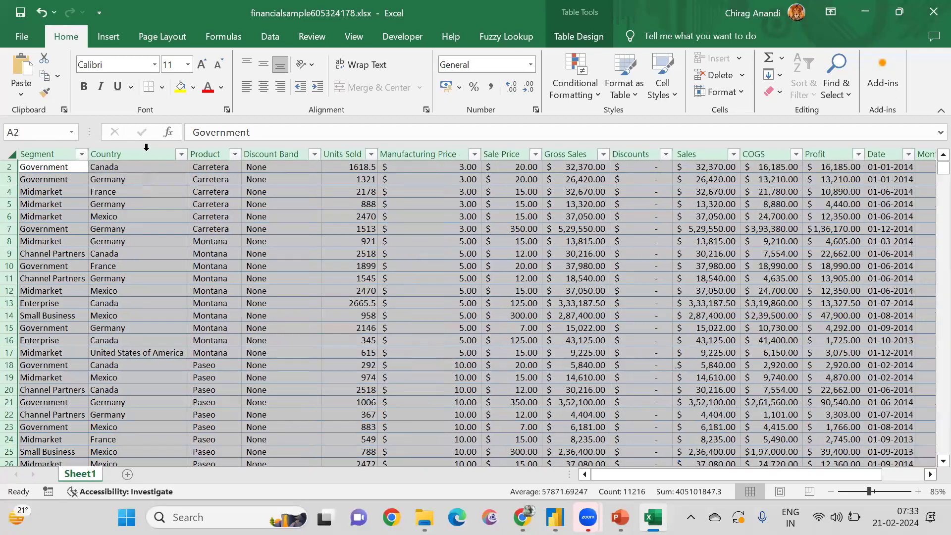
click(381, 279)
Step: Examine the source values and number formats across Sheet1, including the Profit, Discounts, Date, Month Number, Month Name and Year columns
scroll(621, 234, right, 3)
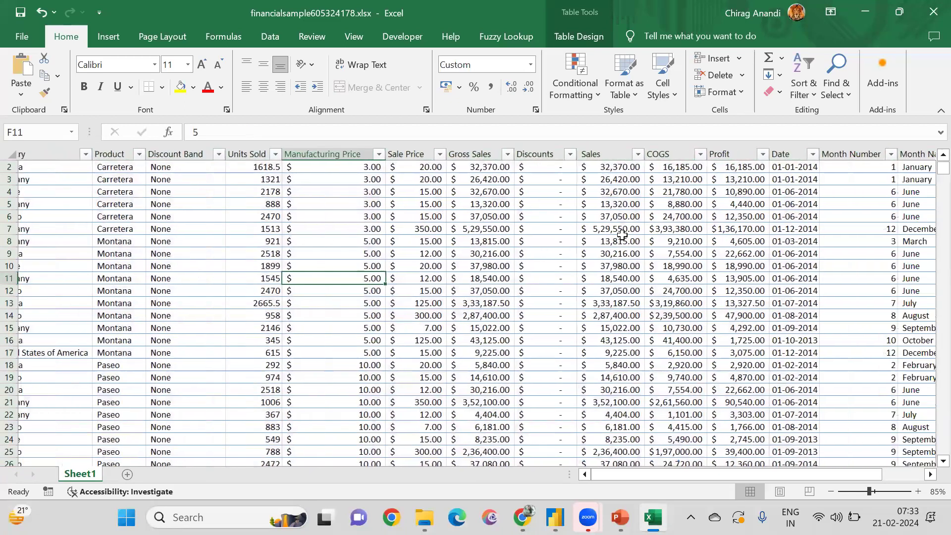
scroll(770, 181, left, 1)
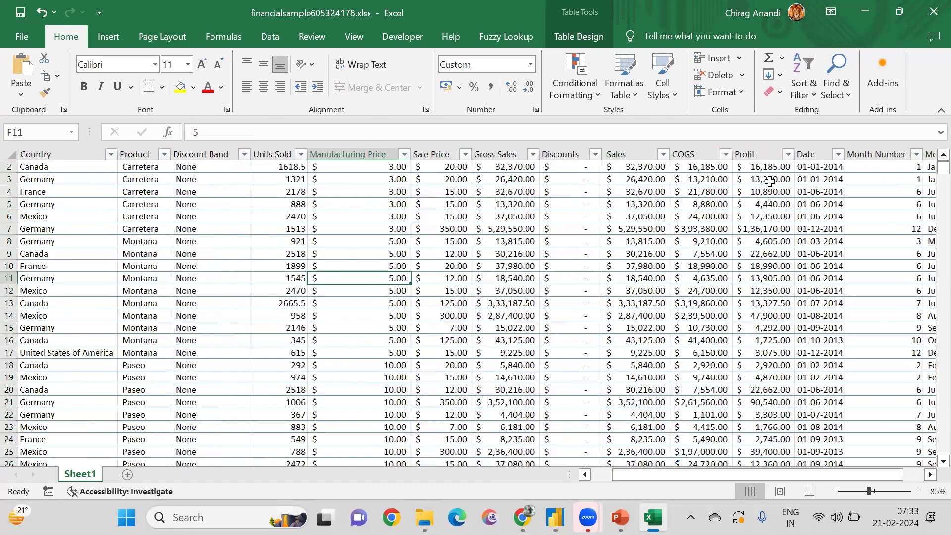
click(755, 154)
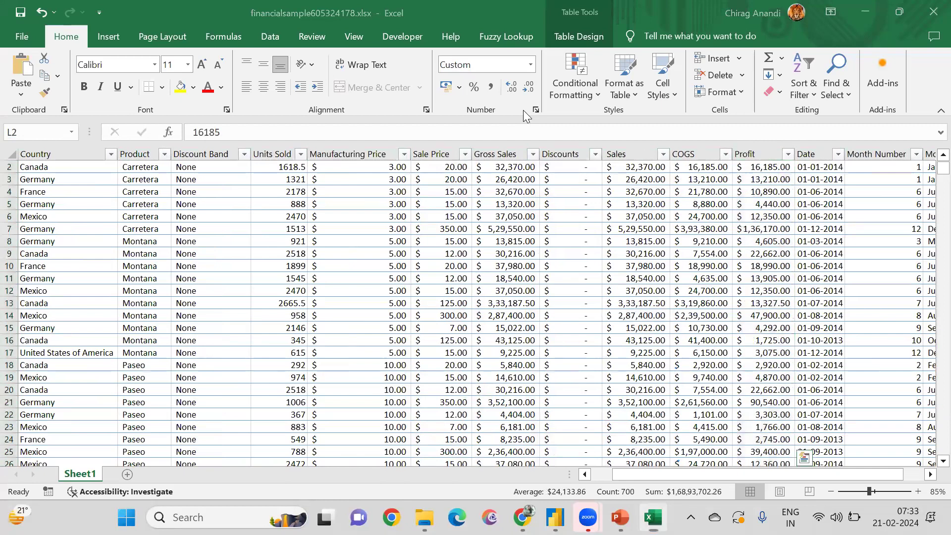
scroll(694, 291, right, 5)
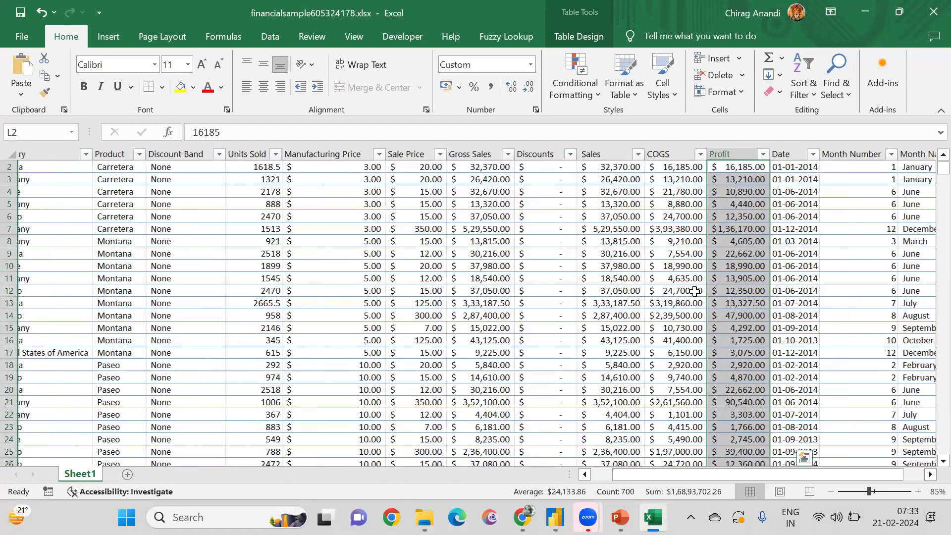
scroll(639, 213, left, 5)
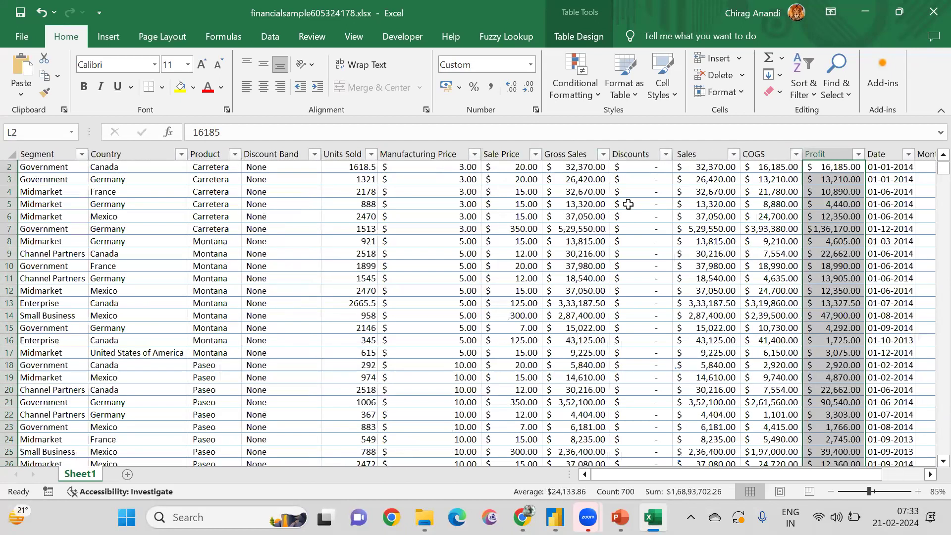
click(627, 203)
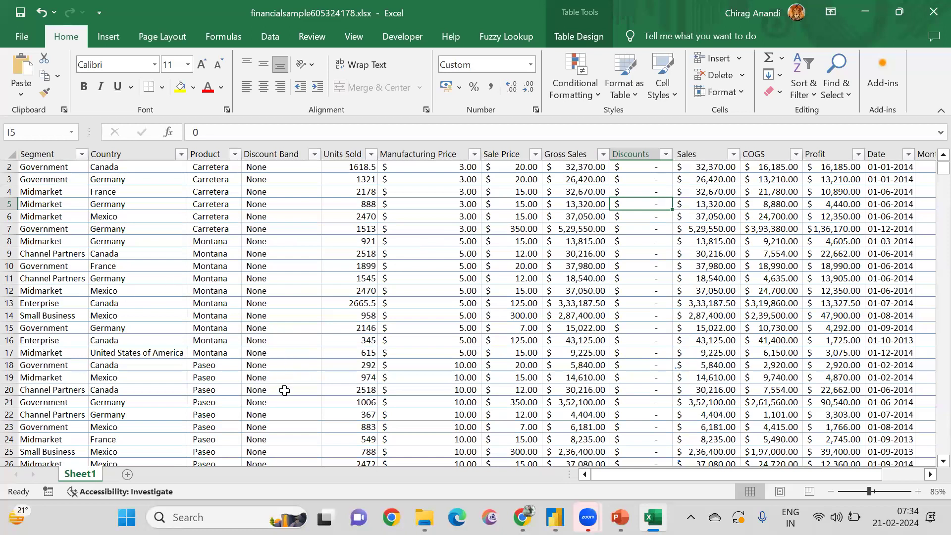
scroll(429, 333, right, 2)
scroll(430, 333, right, 5)
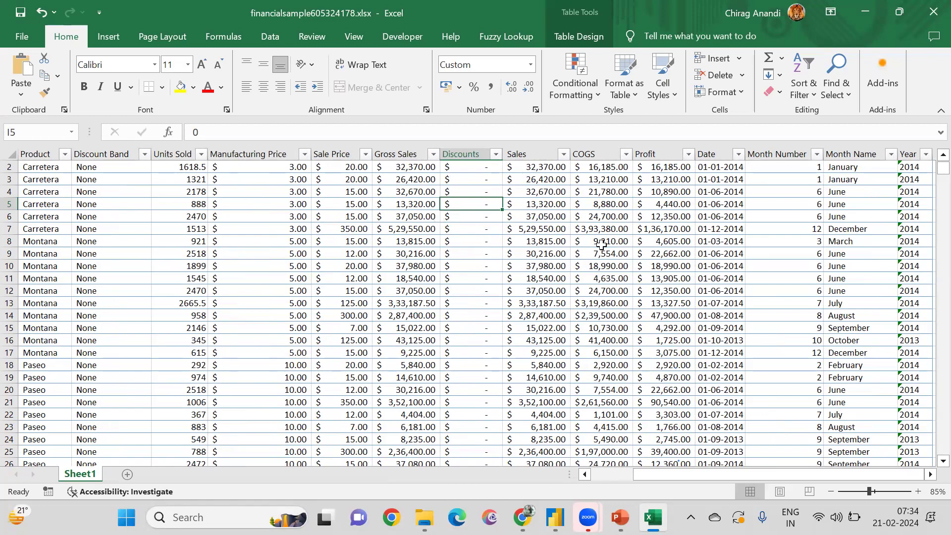
scroll(647, 282, right, 2)
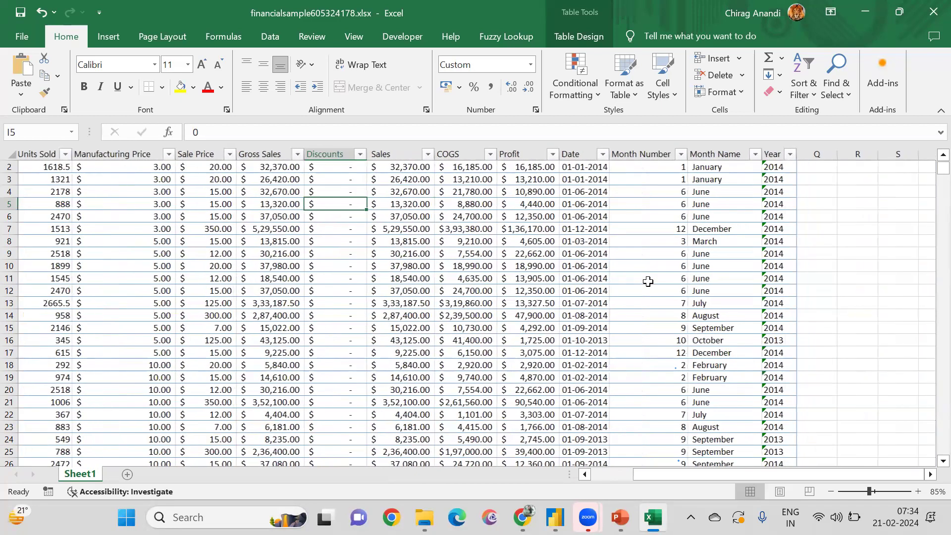
scroll(648, 281, left, 4)
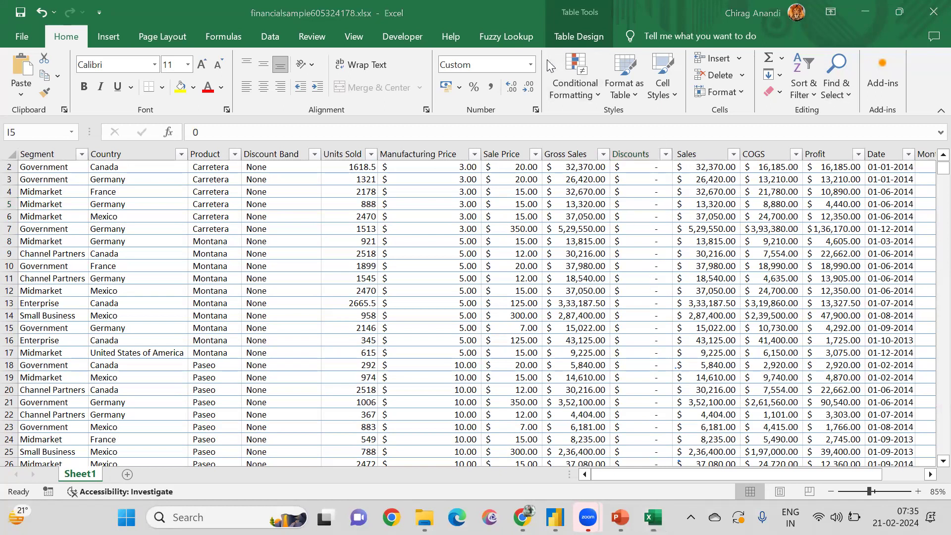
scroll(695, 297, right, 2)
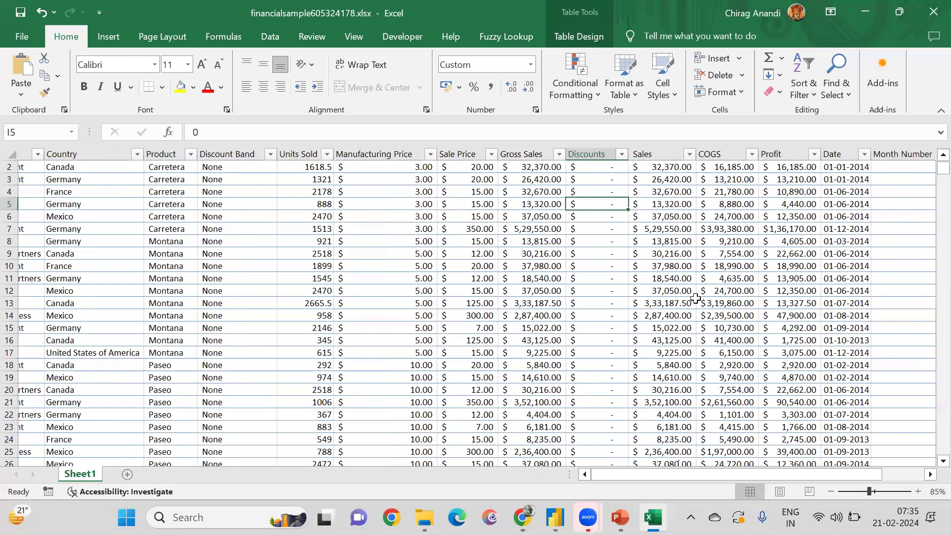
scroll(695, 298, right, 8)
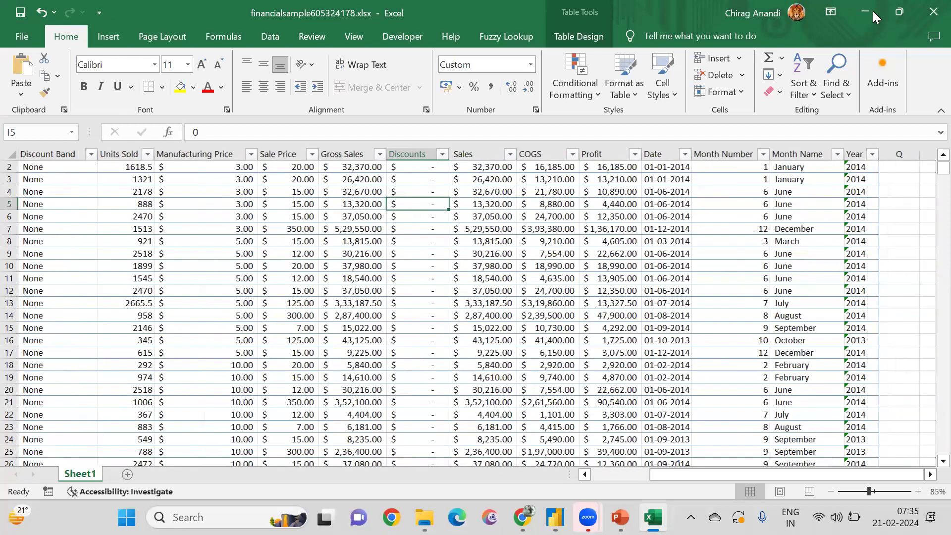
Step: Switch back to Power Query Editor and examine the data types of the financials columns from Product through Date
click(872, 11)
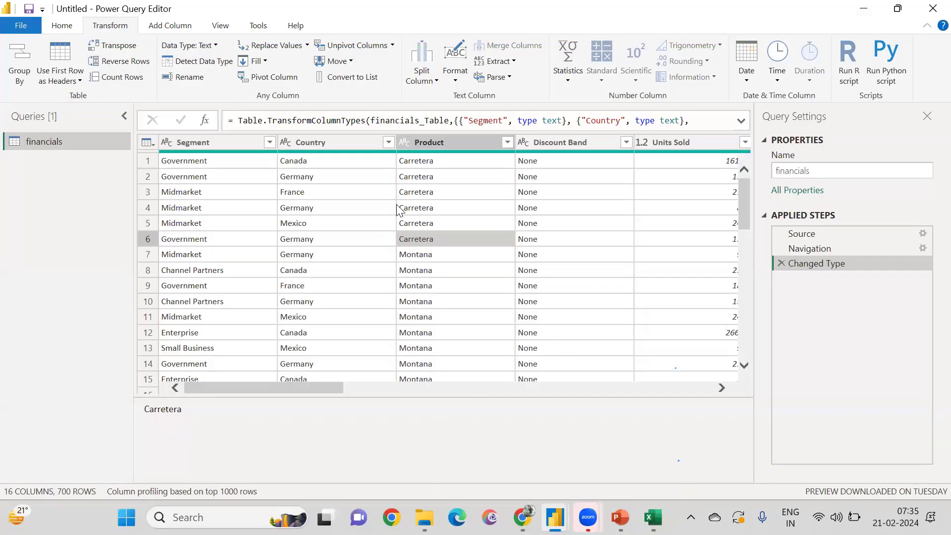
click(423, 143)
scroll(446, 251, right, 5)
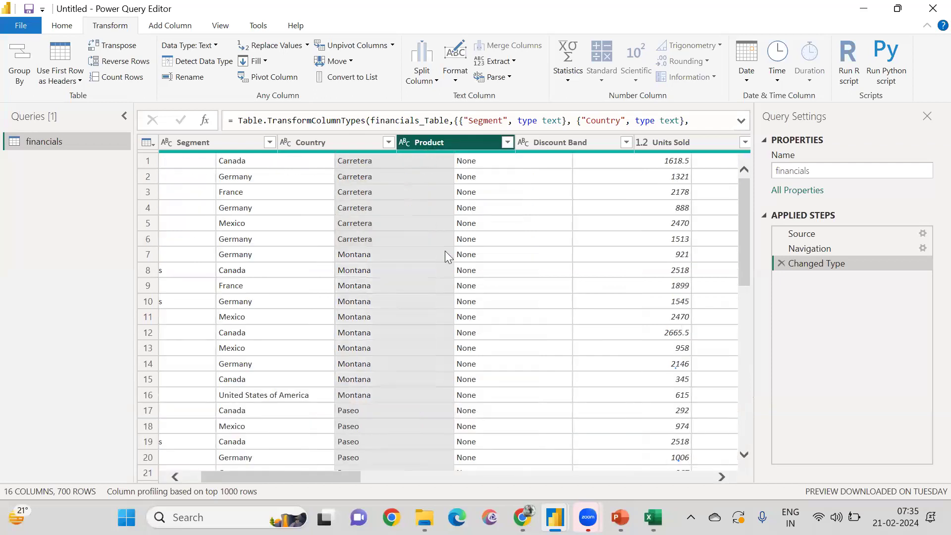
scroll(444, 251, right, 5)
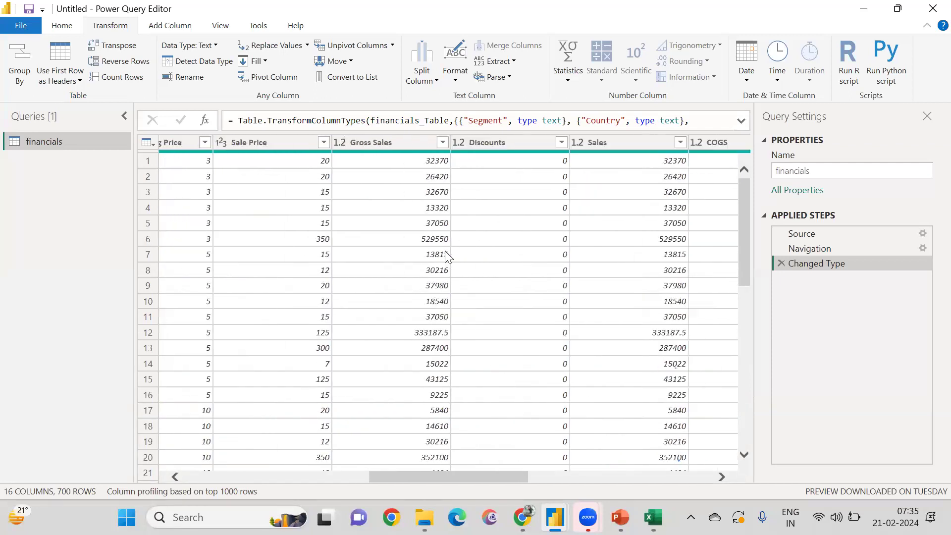
scroll(426, 233, right, 5)
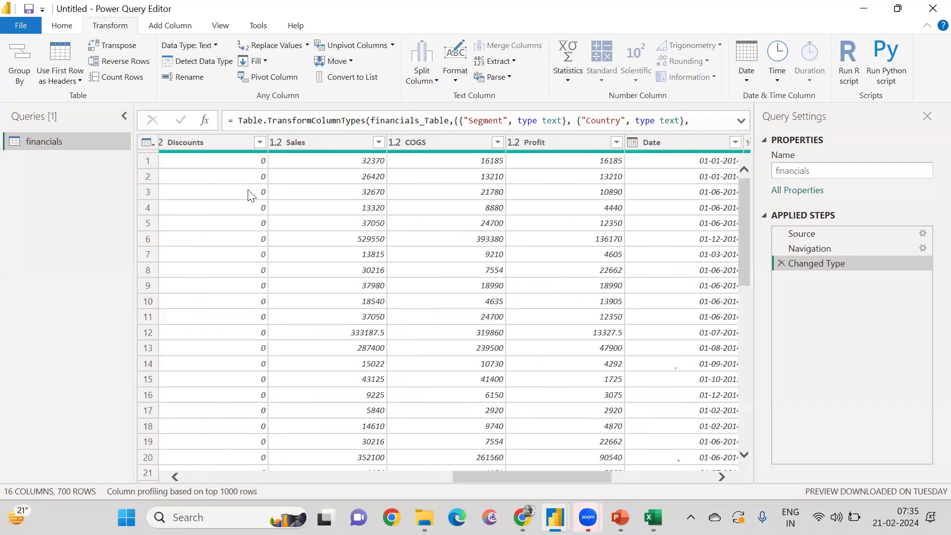
scroll(248, 195, left, 5)
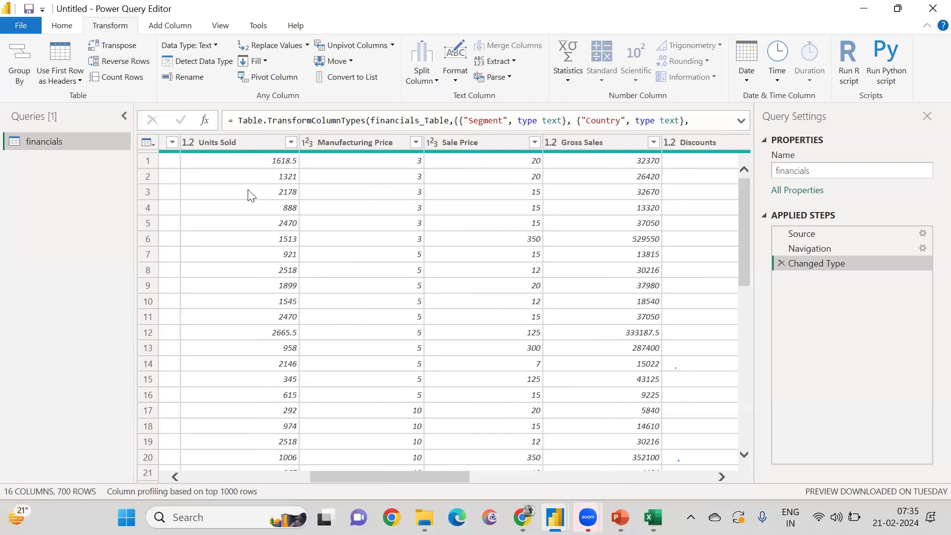
Step: Switch to Excel and select the Manufacturing Price through Profit columns to check their number format
key(alt+Tab)
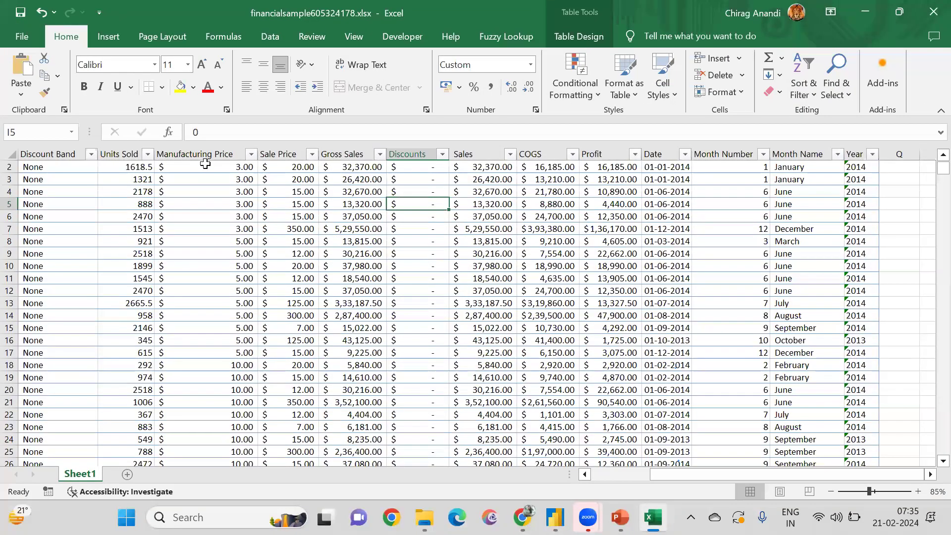
click(197, 153)
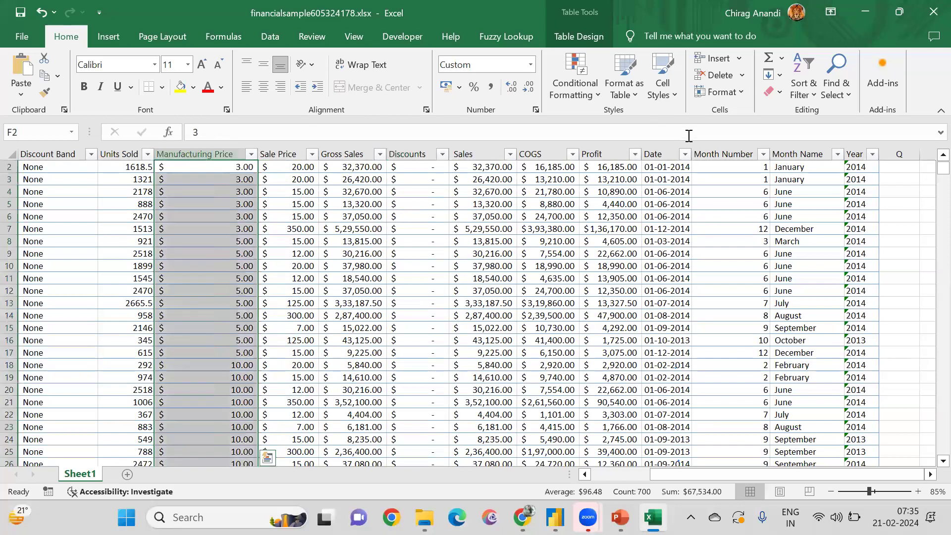
shift+click(595, 153)
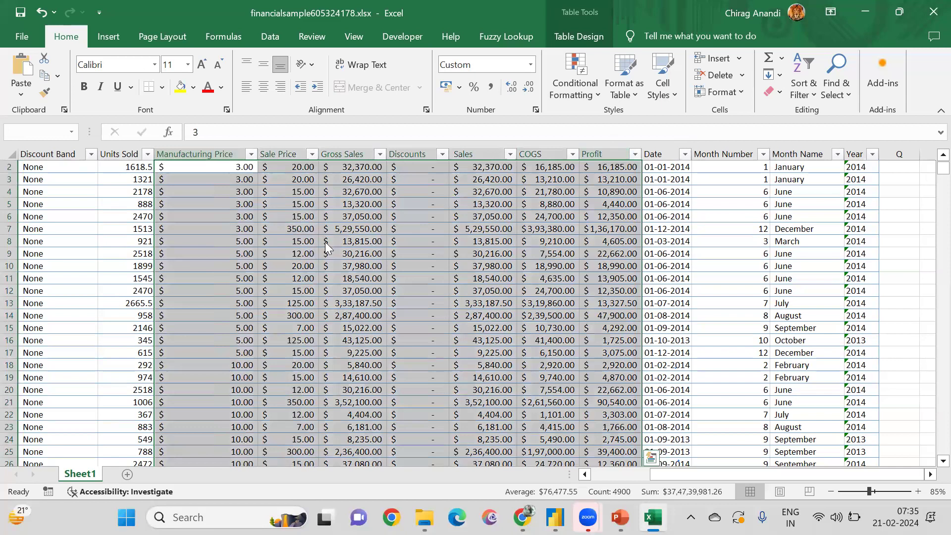
key(ctrl+1)
Step: Return to Power Query Editor and check the data types of Manufacturing Price and the numeric columns through Profit
key(alt+Tab)
click(351, 144)
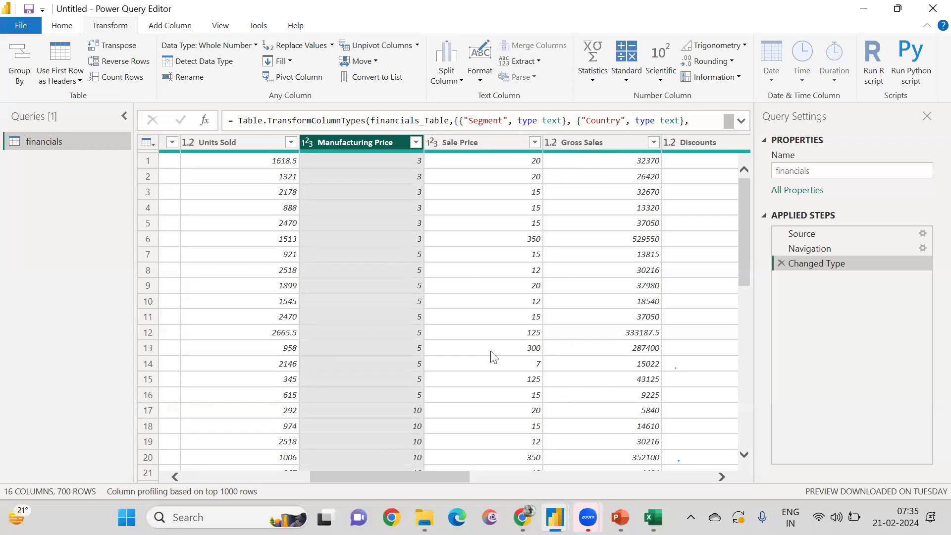
scroll(494, 357, right, 10)
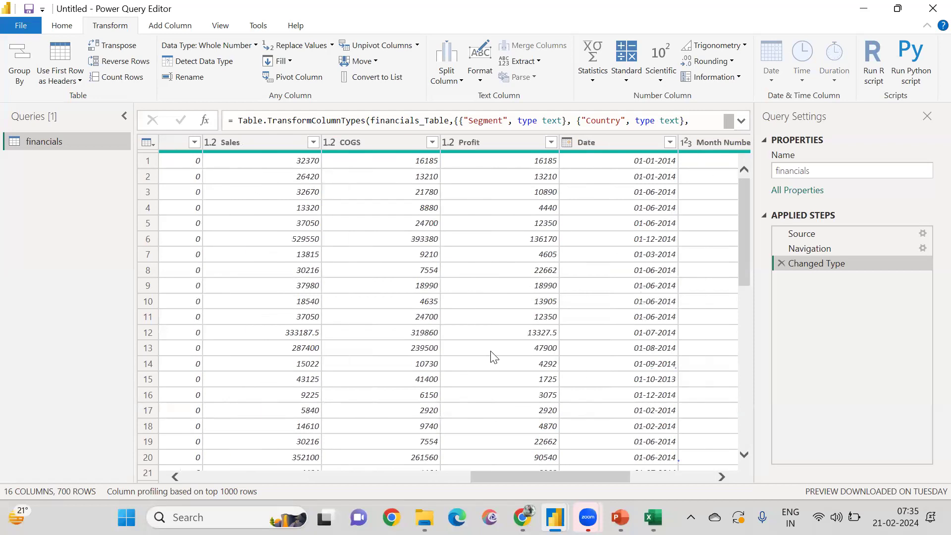
Step: Change the Manufacturing Price column's data type to Fixed decimal number, replacing the existing type conversion
scroll(494, 356, left, 10)
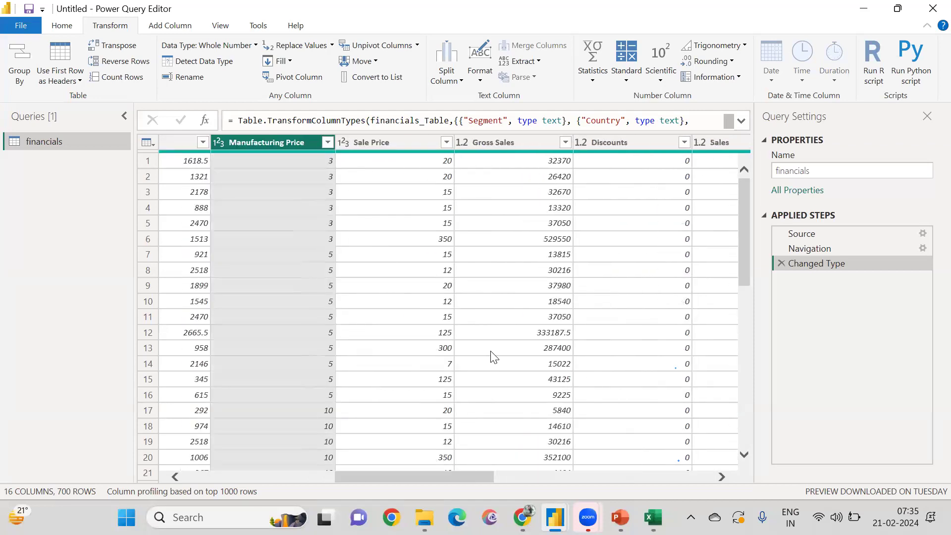
click(218, 143)
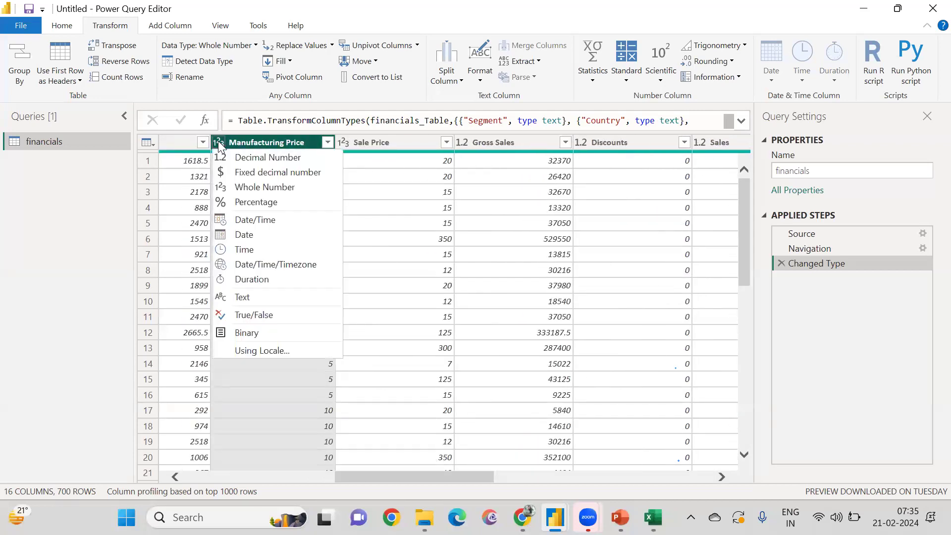
click(235, 171)
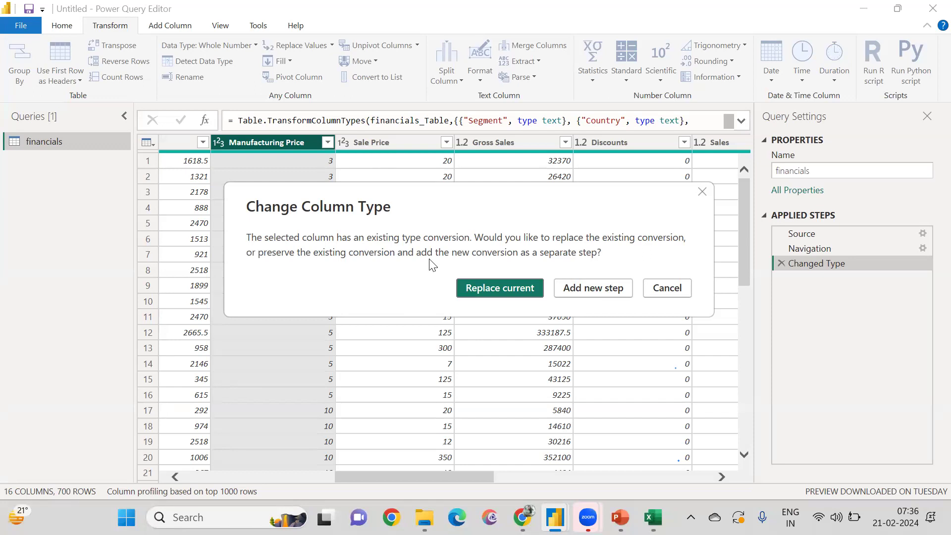
click(500, 287)
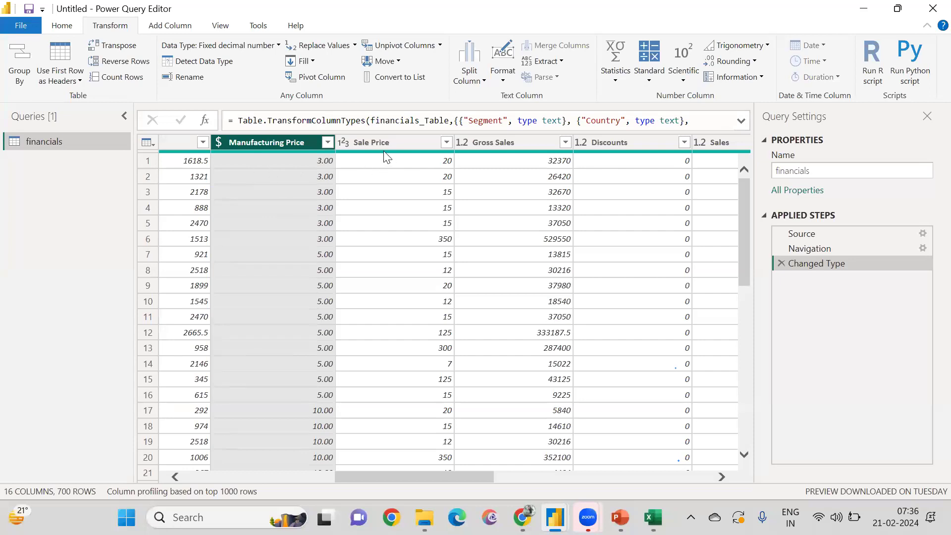
Step: Change the Sale Price column's data type to Fixed decimal number, replacing the existing type conversion
click(346, 141)
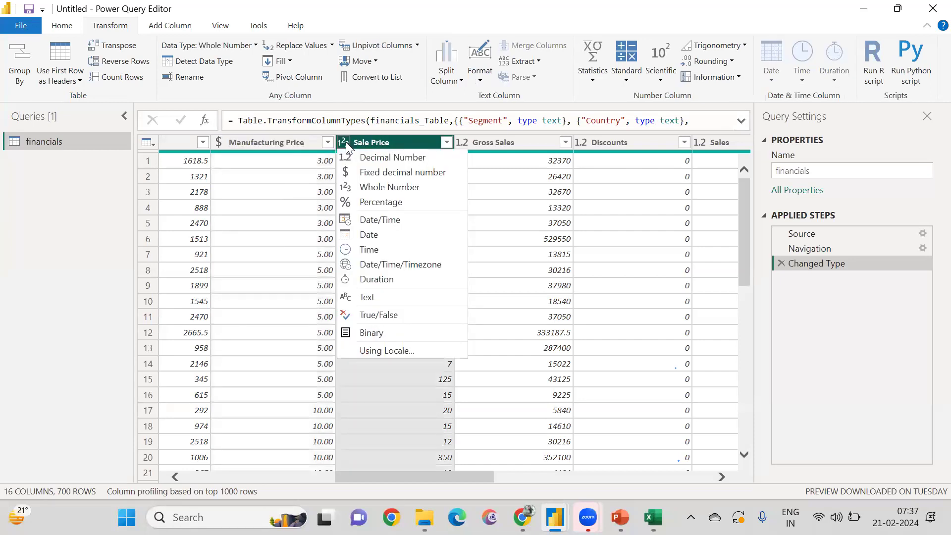
click(355, 173)
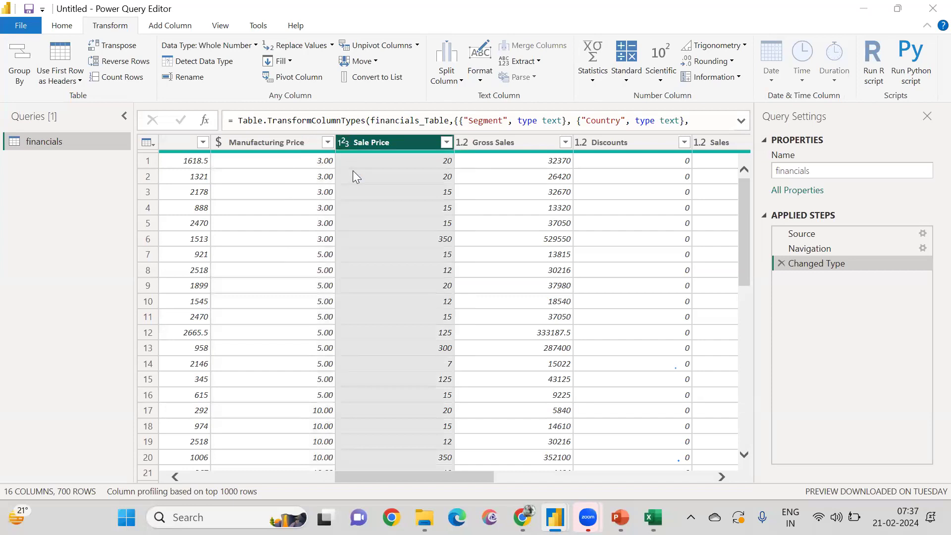
click(499, 286)
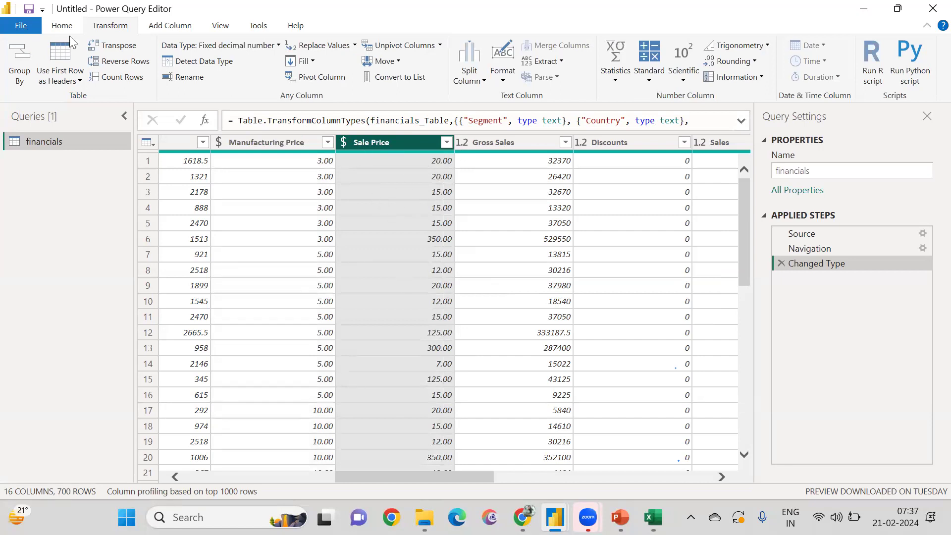
Step: Add the prefix "$" to every value in the Sale Price column
click(61, 26)
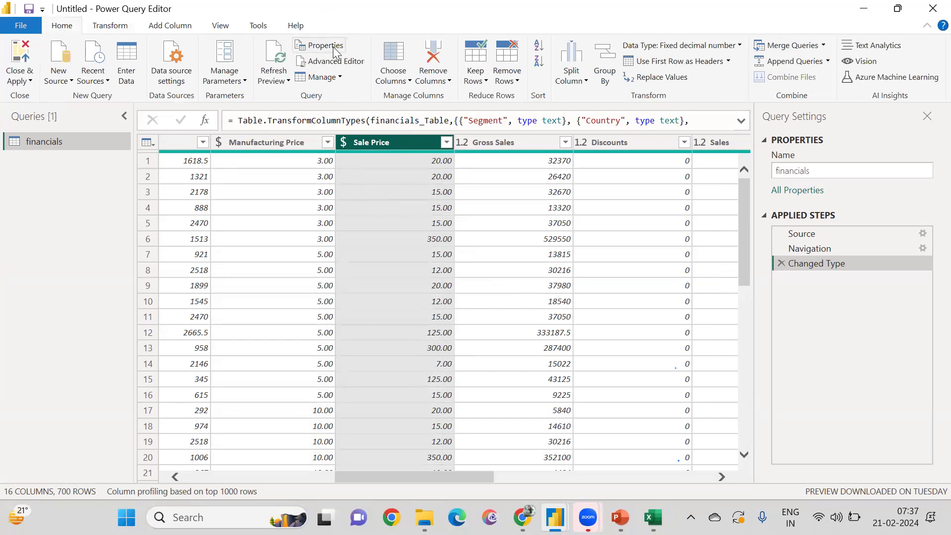
click(110, 27)
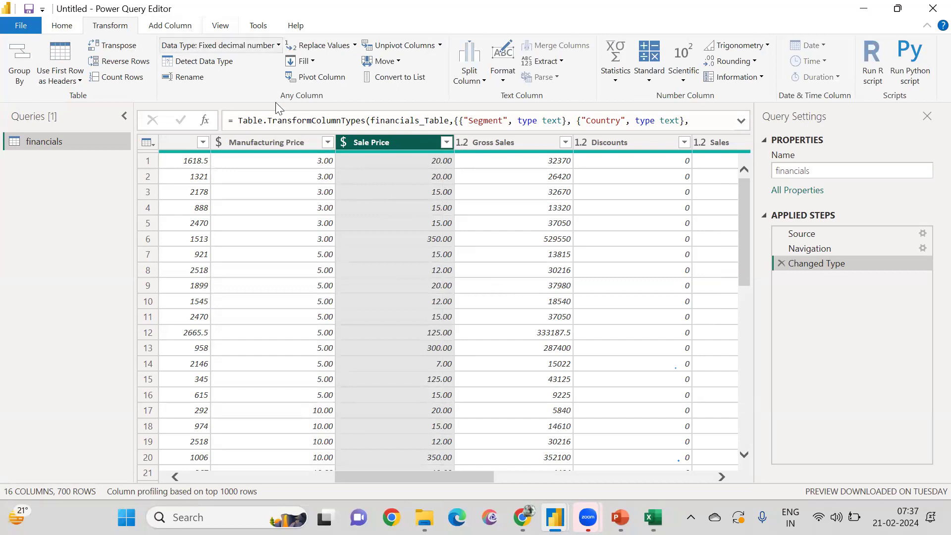
click(503, 82)
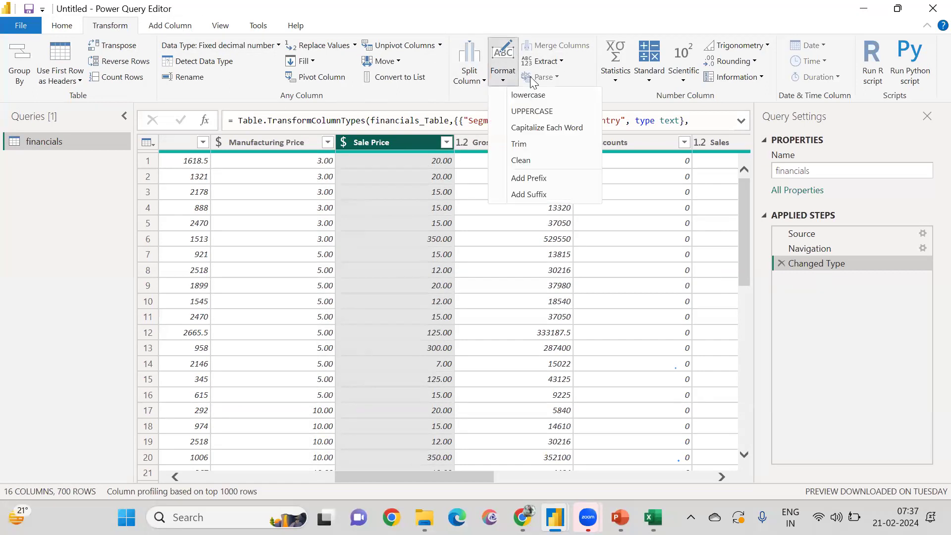
click(531, 179)
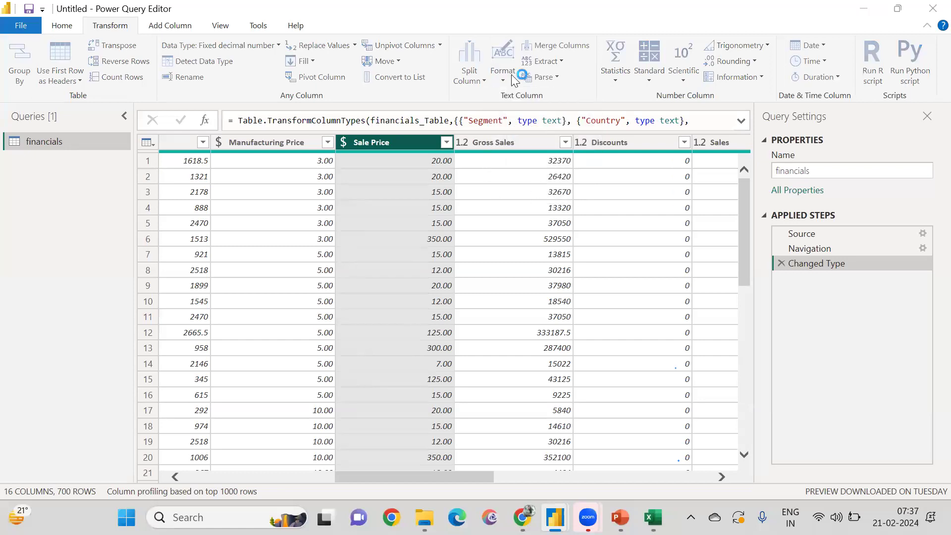
click(257, 259)
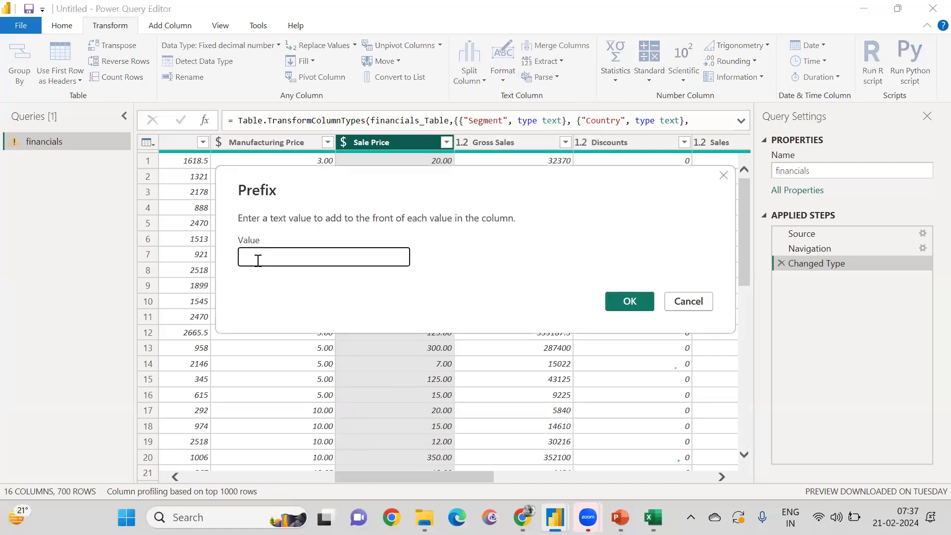
text($)
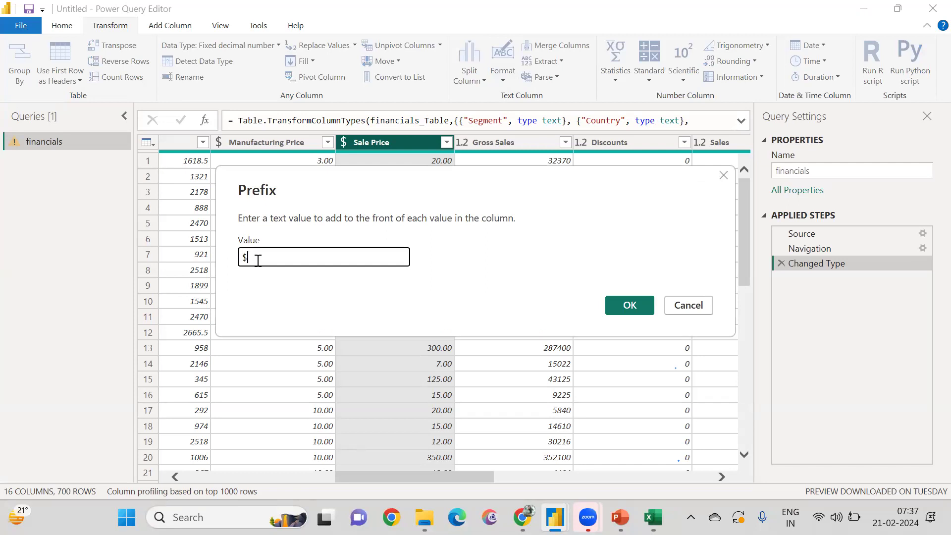
click(630, 306)
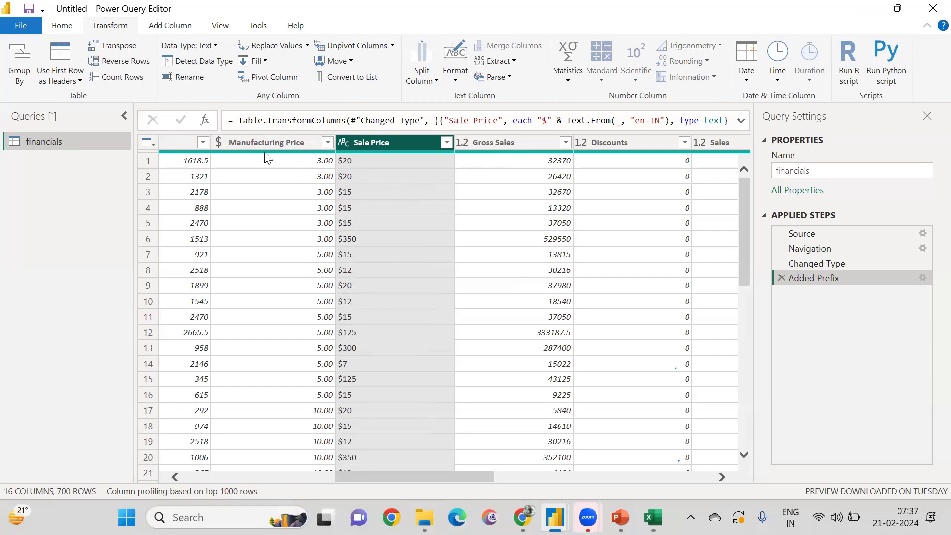
click(216, 144)
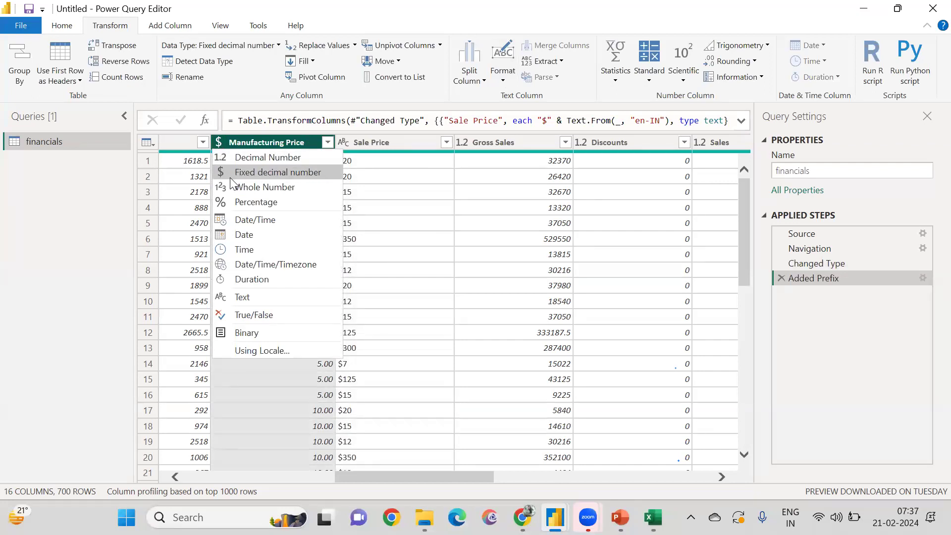
click(573, 114)
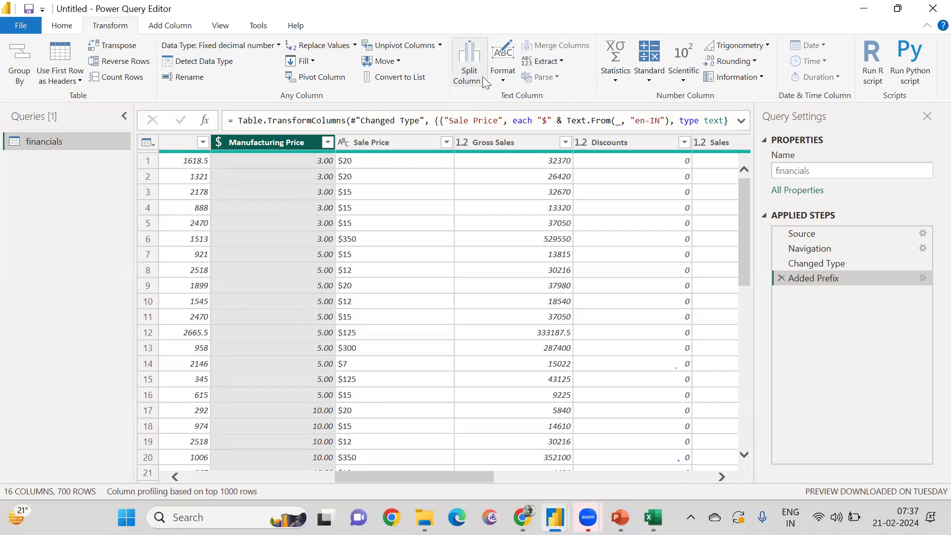
click(166, 26)
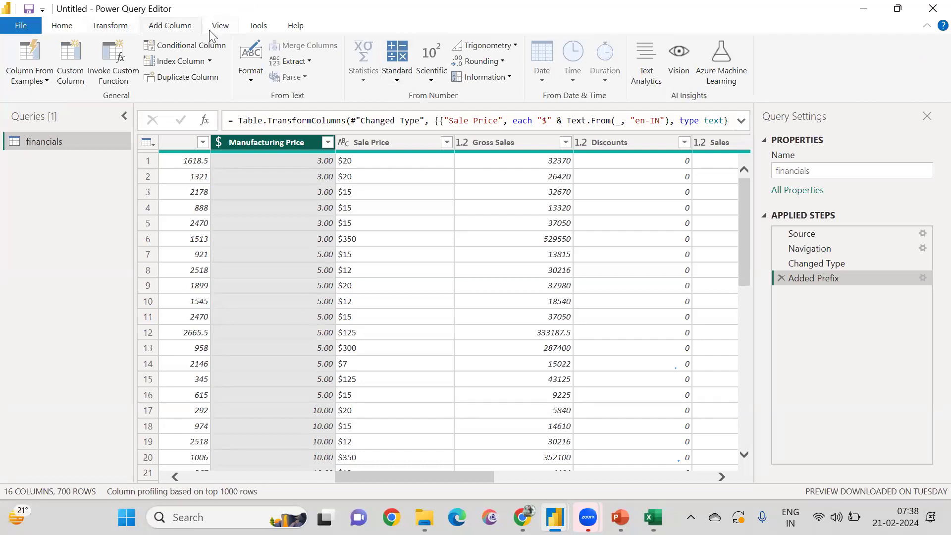
click(223, 27)
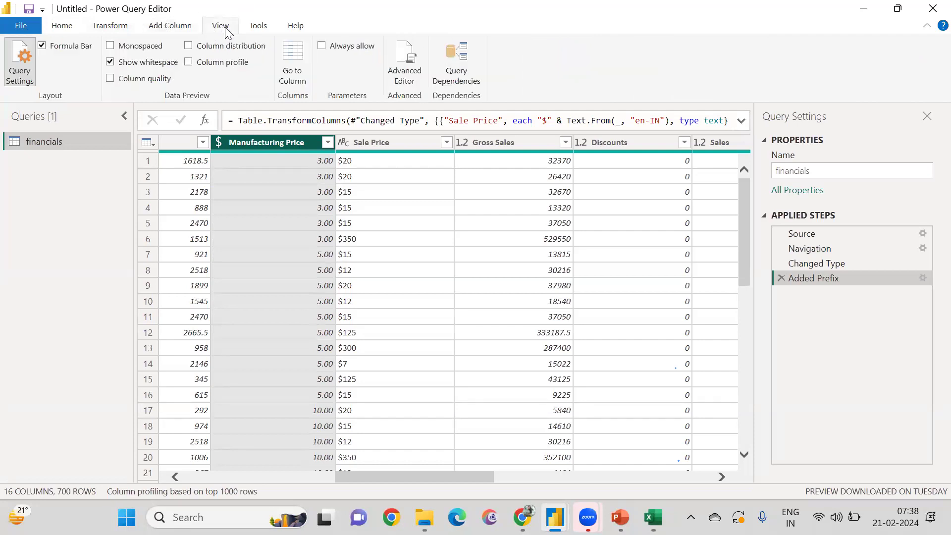
click(260, 27)
click(62, 26)
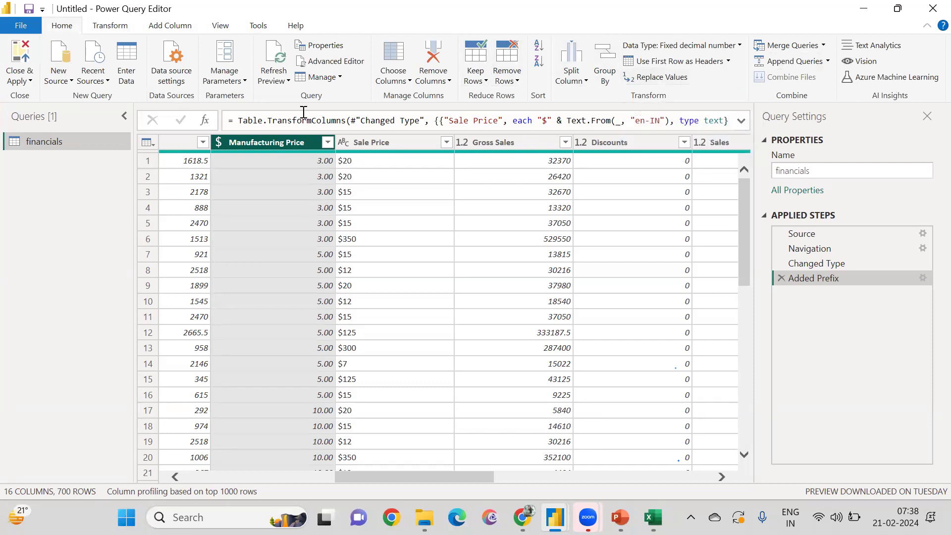
click(218, 142)
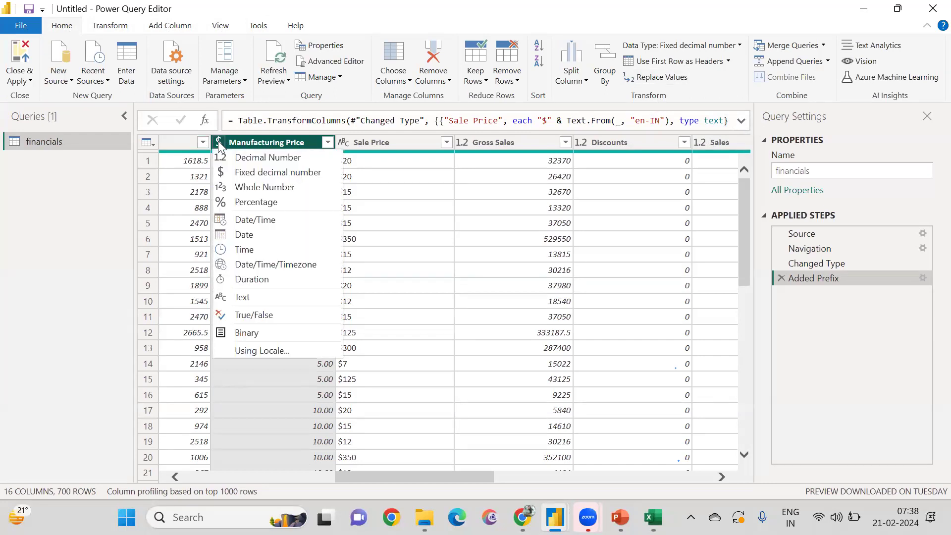
click(254, 350)
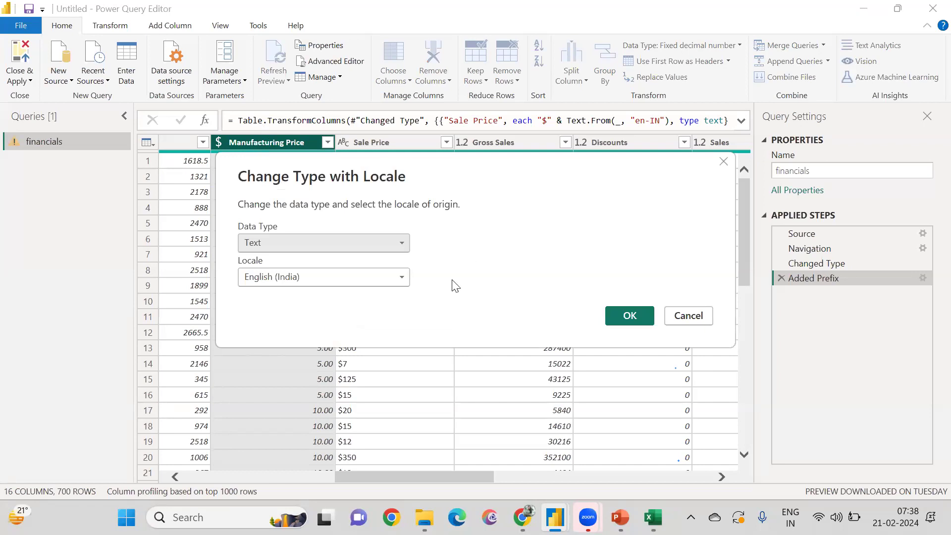
click(393, 245)
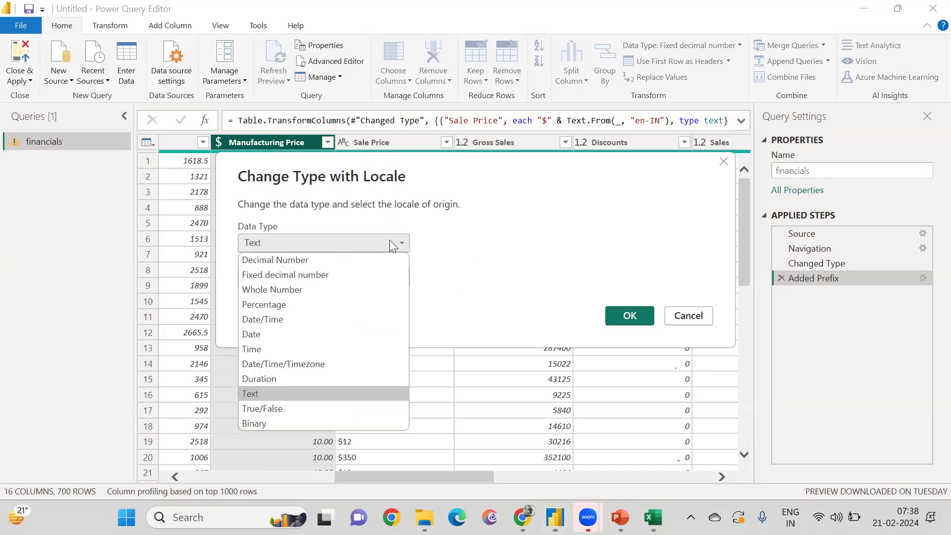
click(278, 274)
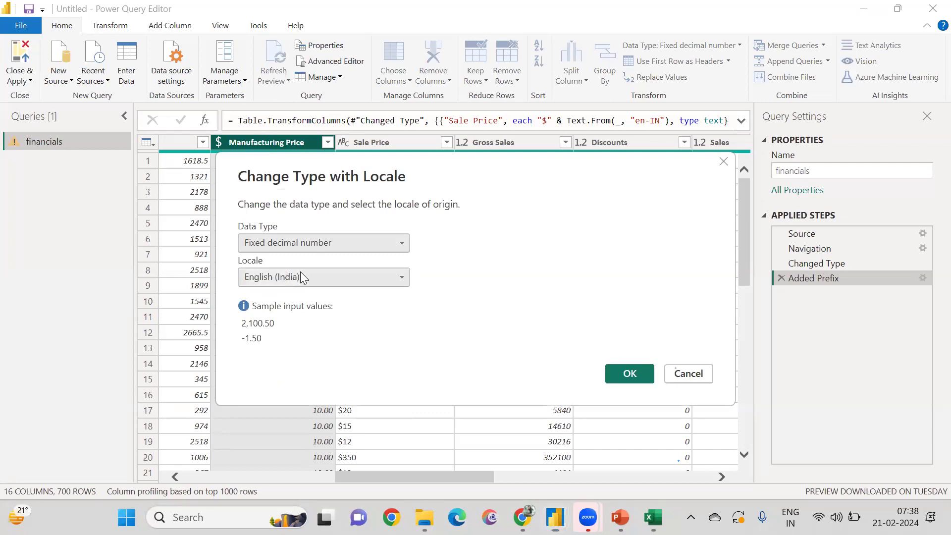
click(300, 276)
click(468, 234)
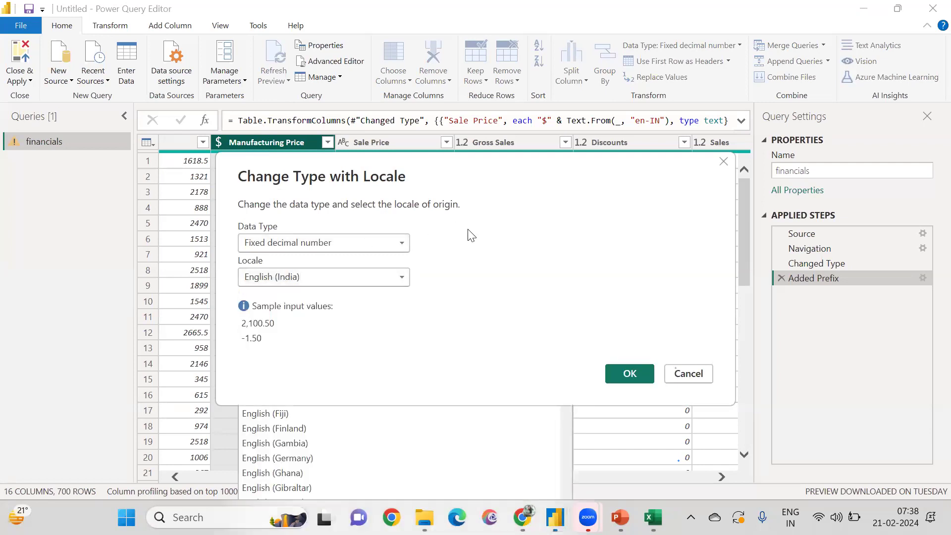
click(699, 378)
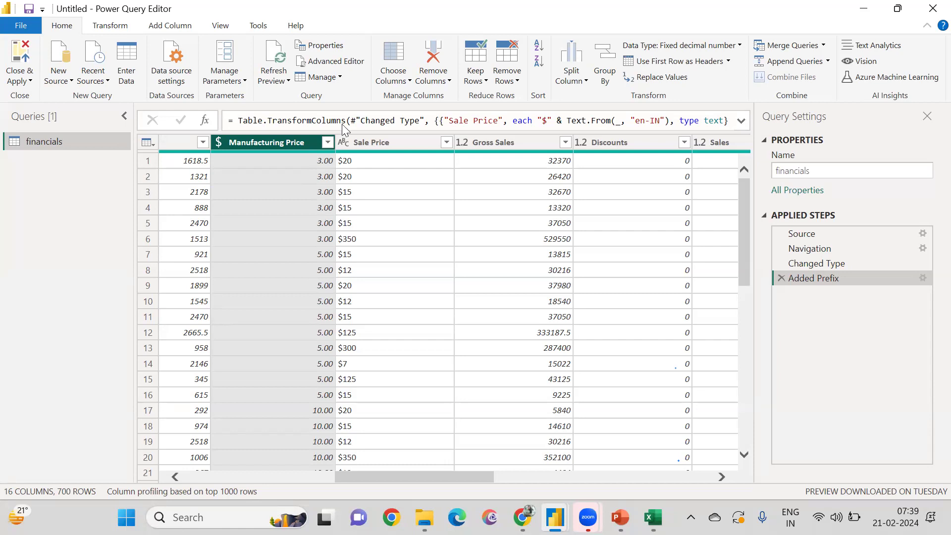
Step: Examine the values and data types of all financials columns from Segment through Year, including the Date column
scroll(547, 201, right, 5)
scroll(548, 200, right, 3)
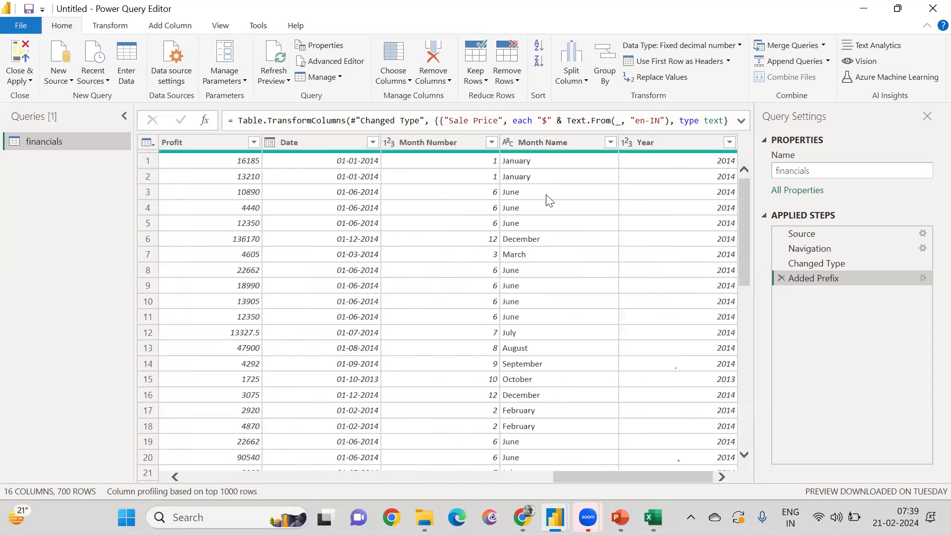
click(326, 142)
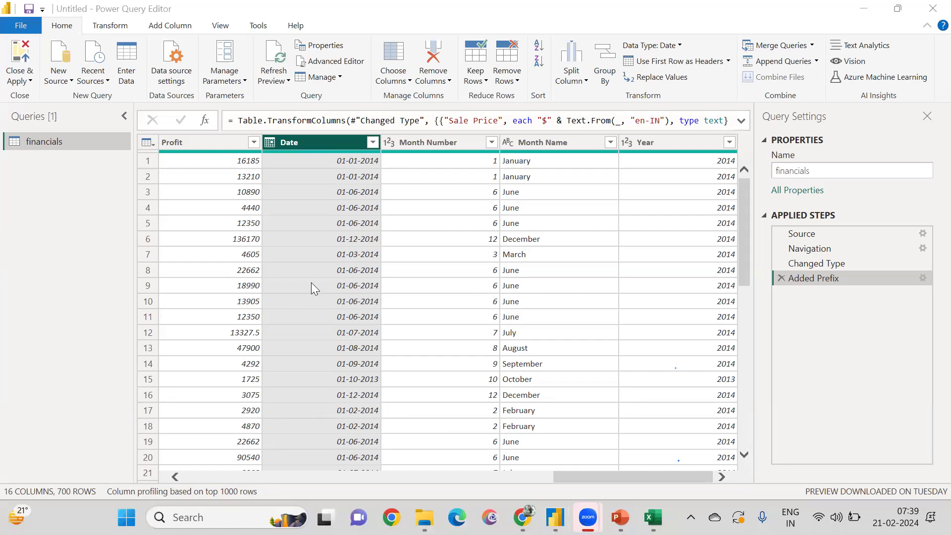
click(538, 125)
scroll(239, 214, left, 10)
scroll(245, 218, left, 5)
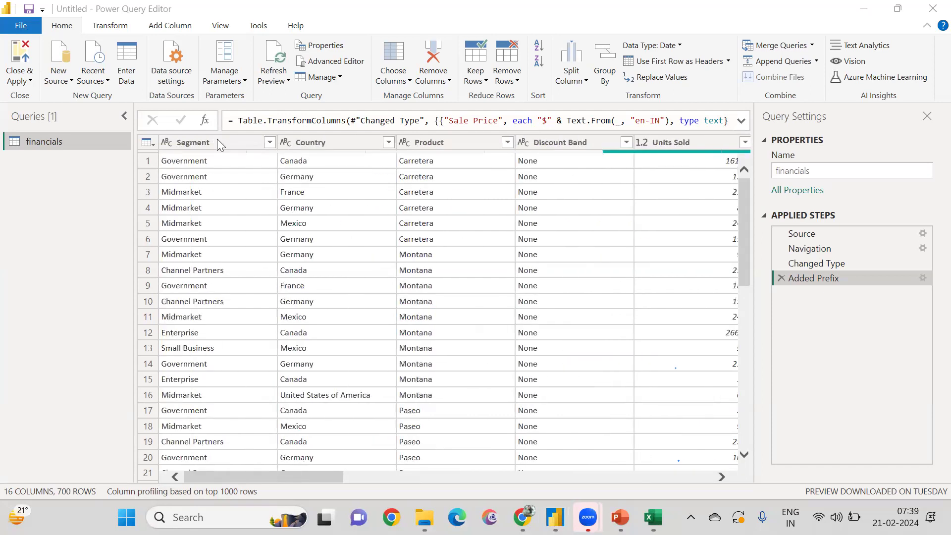
scroll(315, 194, right, 12)
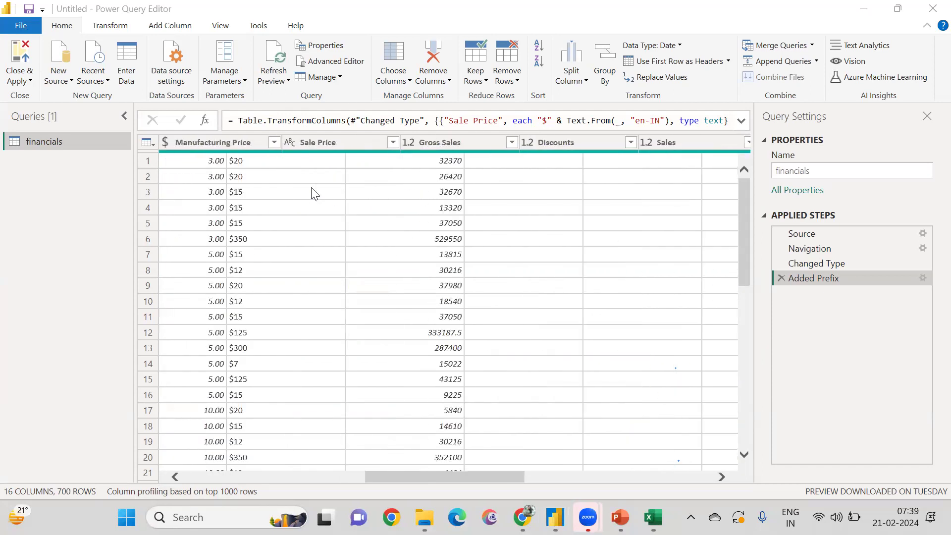
scroll(315, 193, right, 6)
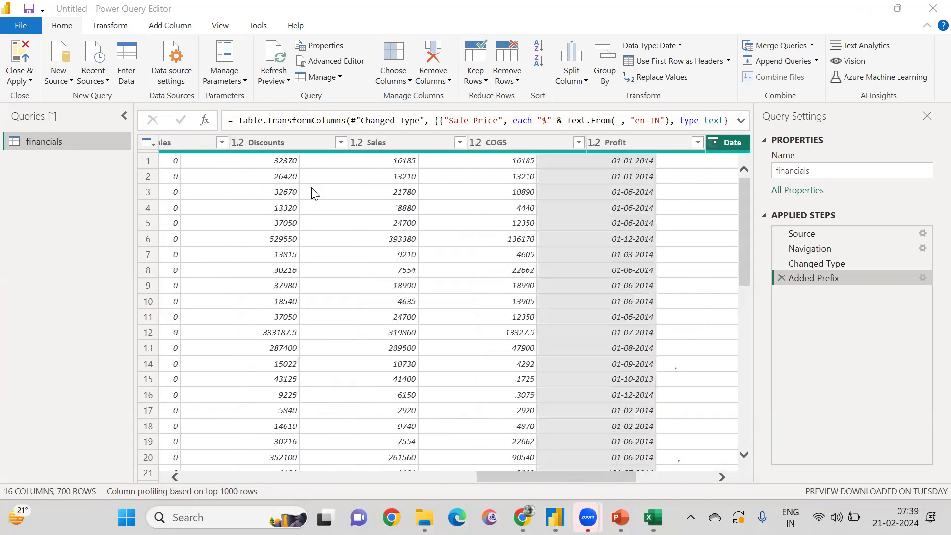
scroll(313, 193, right, 1)
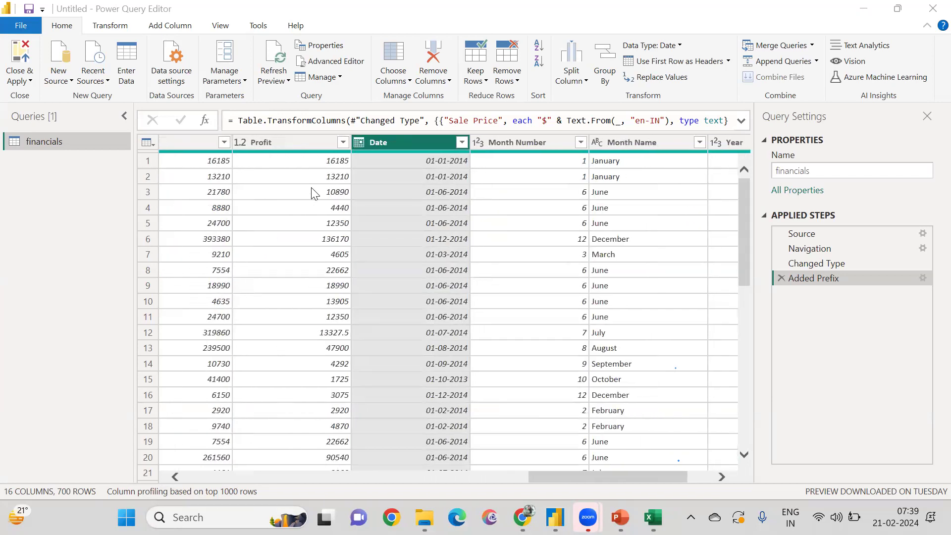
scroll(312, 192, left, 15)
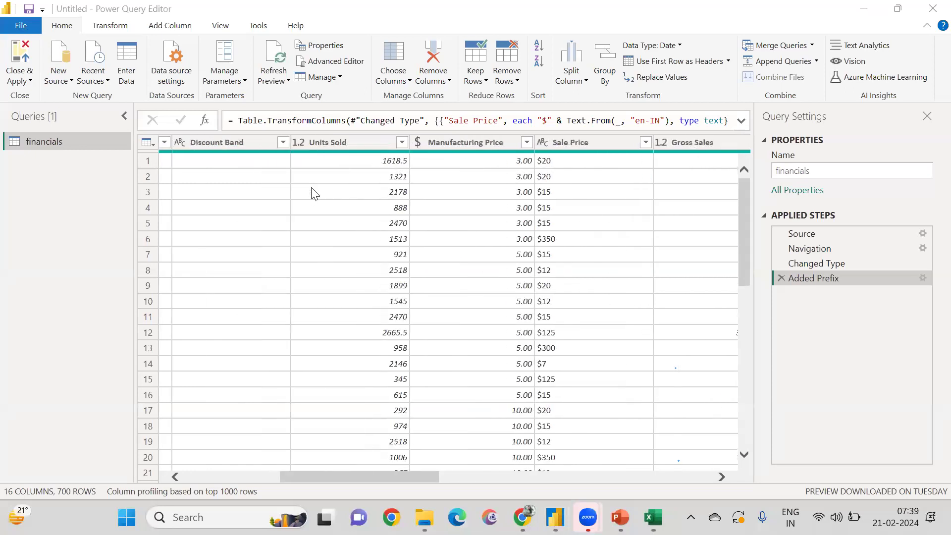
scroll(311, 192, left, 4)
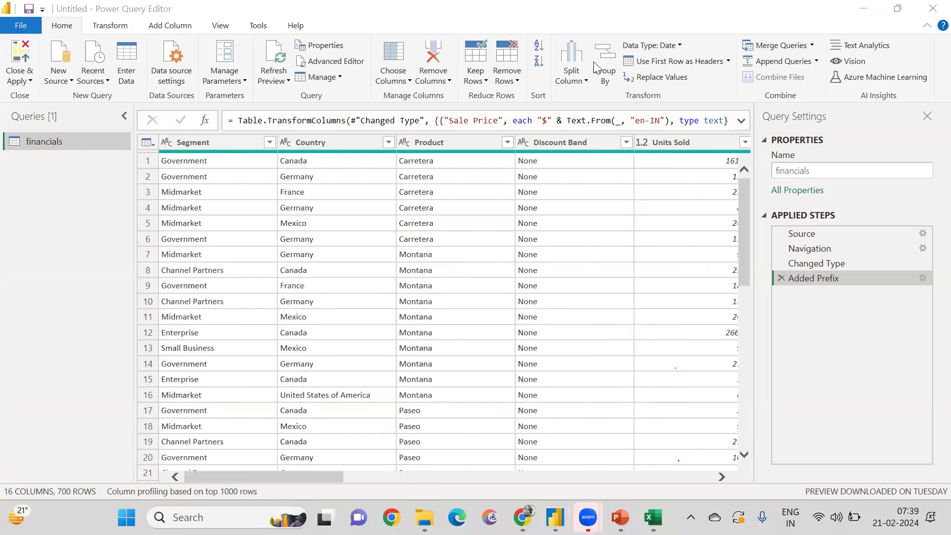
Step: Remove the Added Prefix step from the financials query's applied steps and check the Sale Price column
click(783, 278)
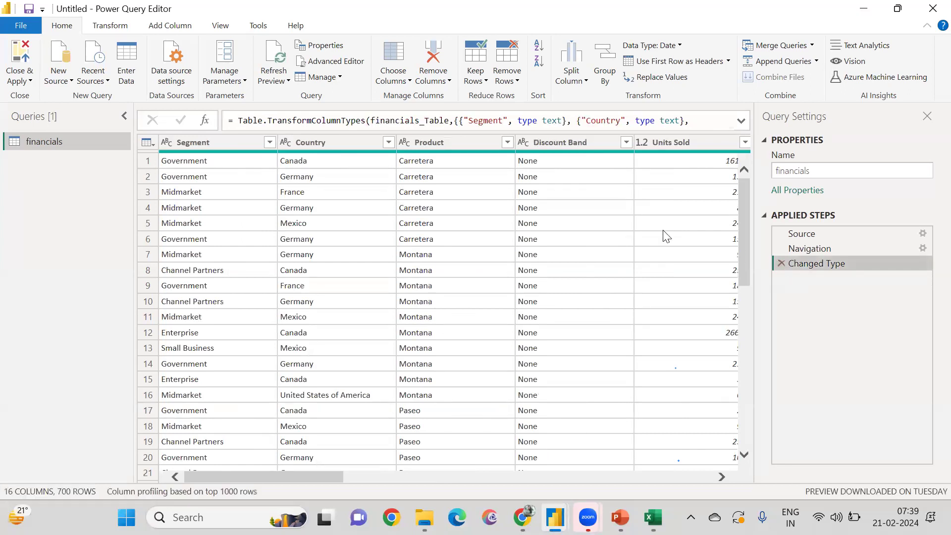
scroll(558, 253, right, 10)
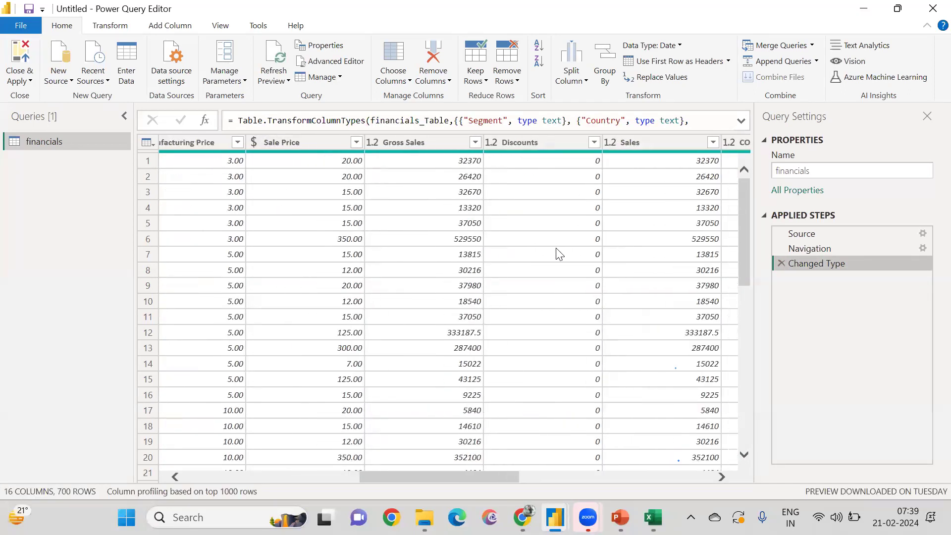
Step: Change the Gross Sales and Discounts columns to Fixed decimal number, replacing their existing type conversions
click(374, 145)
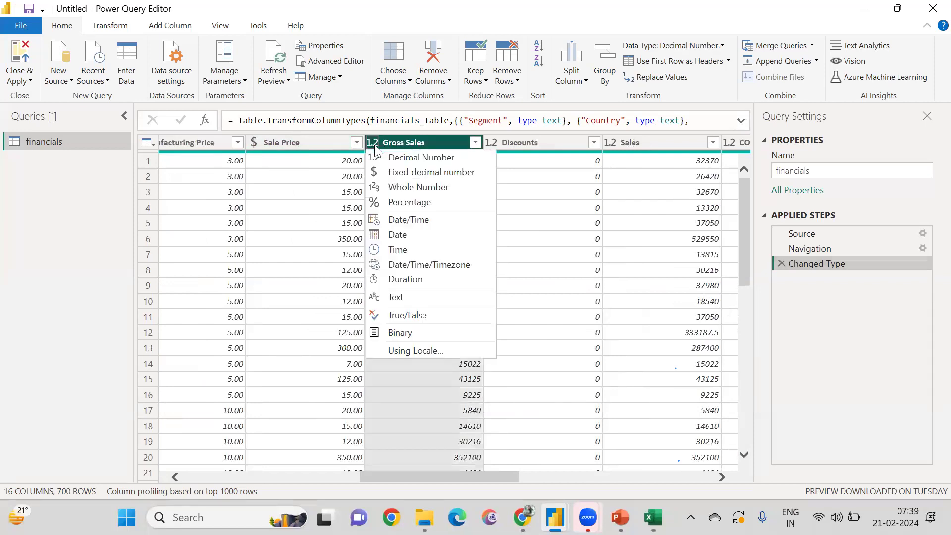
click(374, 179)
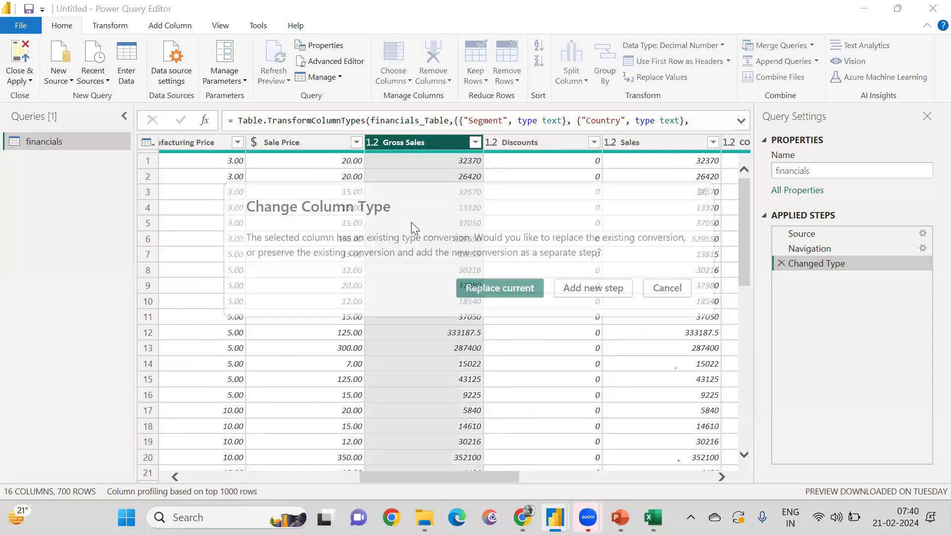
click(489, 287)
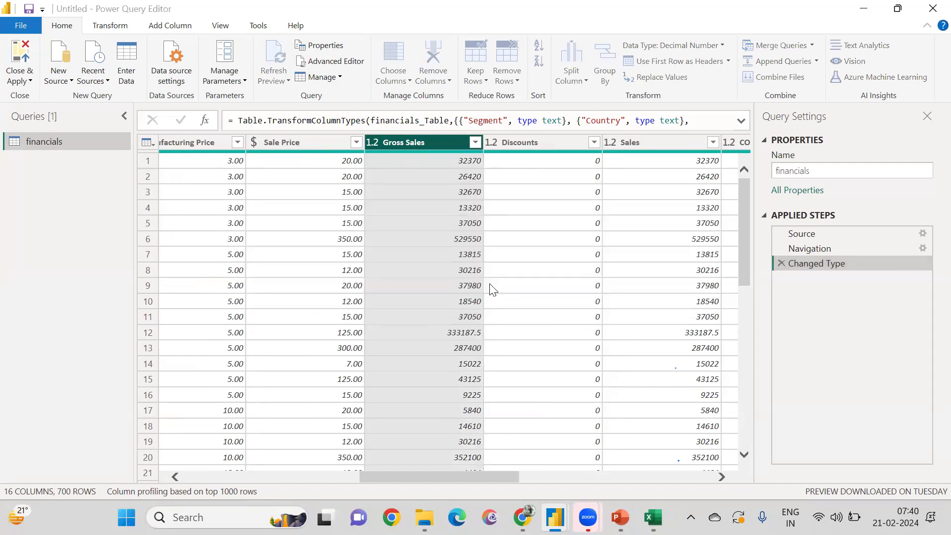
click(493, 142)
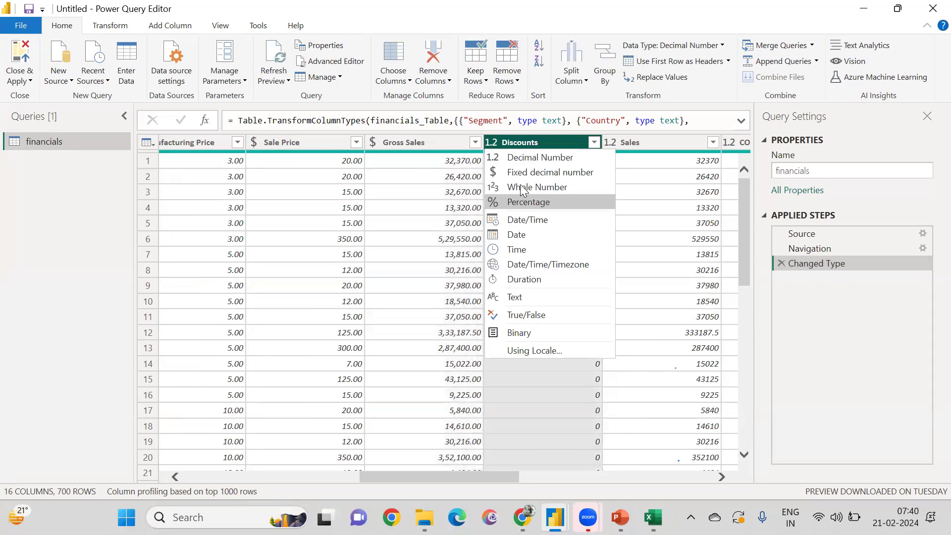
click(522, 172)
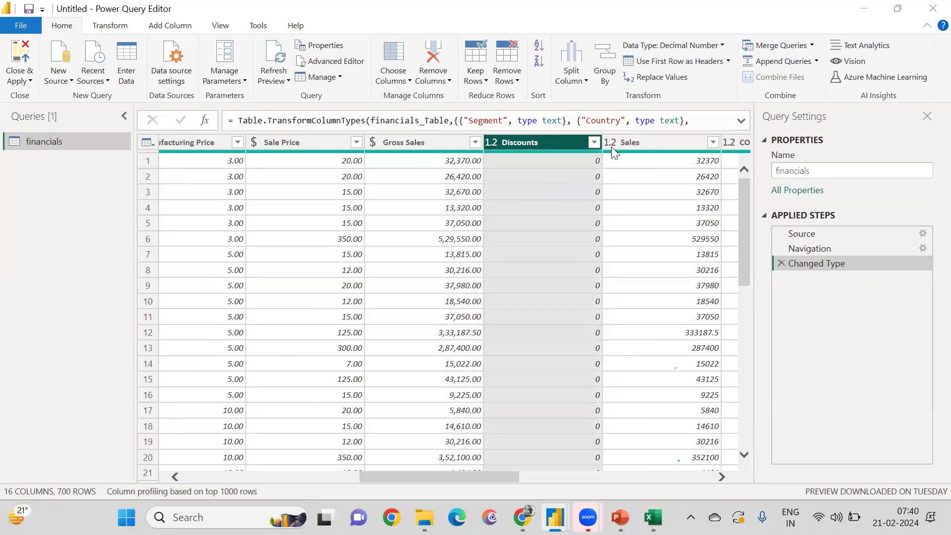
click(518, 289)
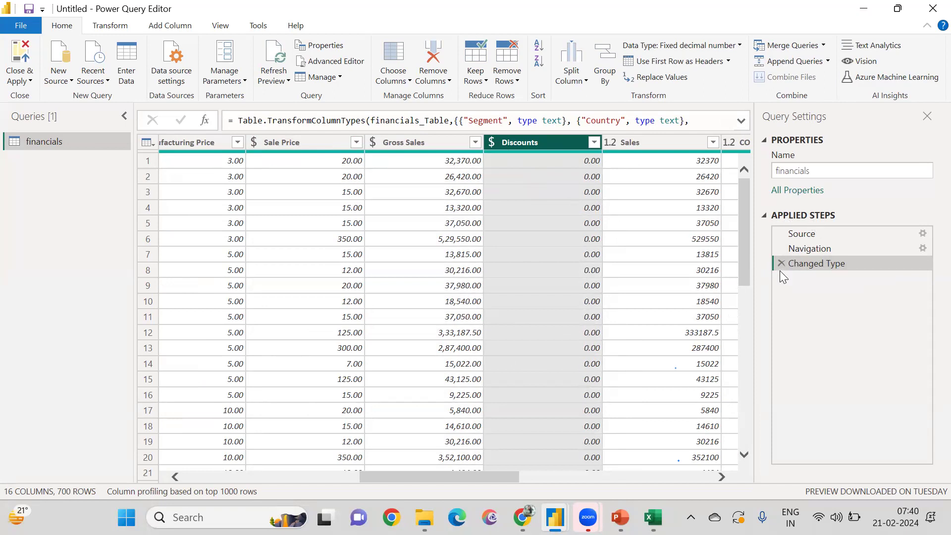
Step: Change the Sales and COGS columns to Fixed decimal number, replacing their existing type conversions
click(614, 143)
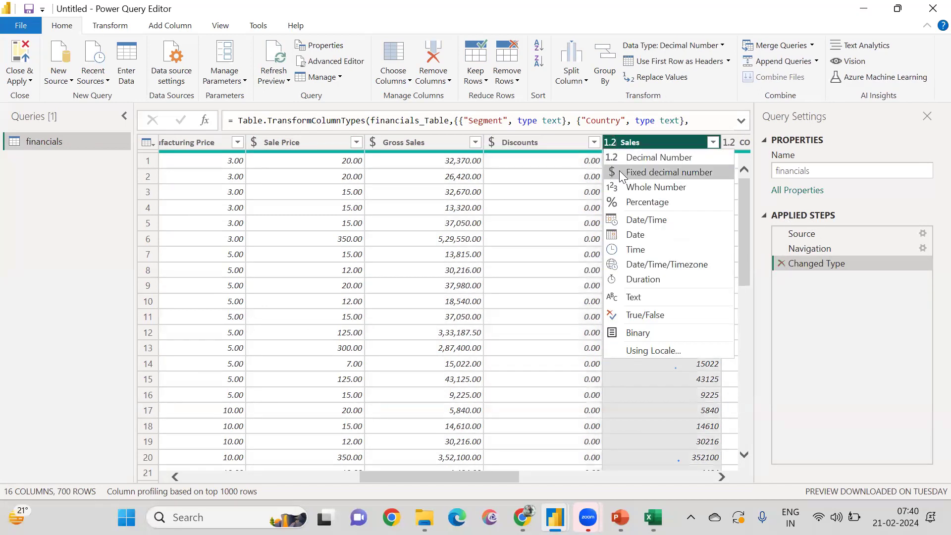
click(619, 172)
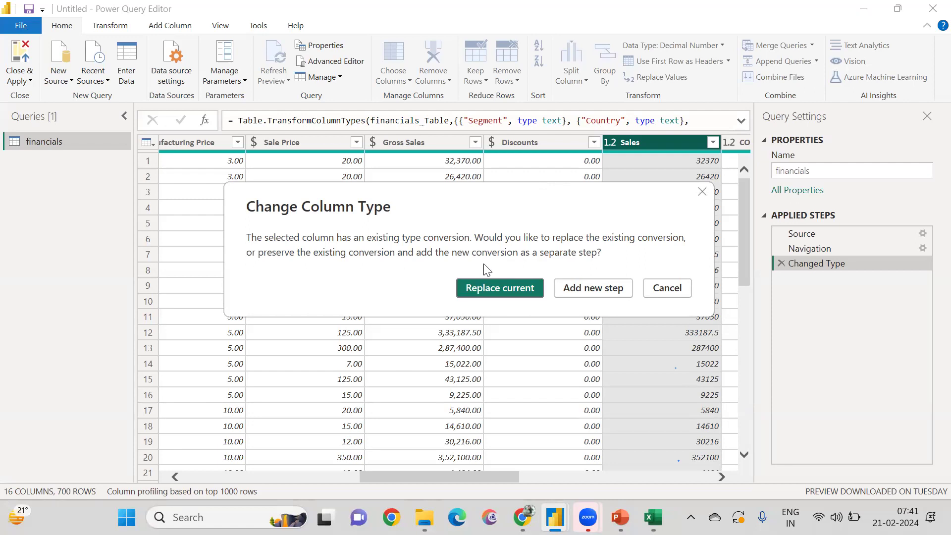
click(488, 289)
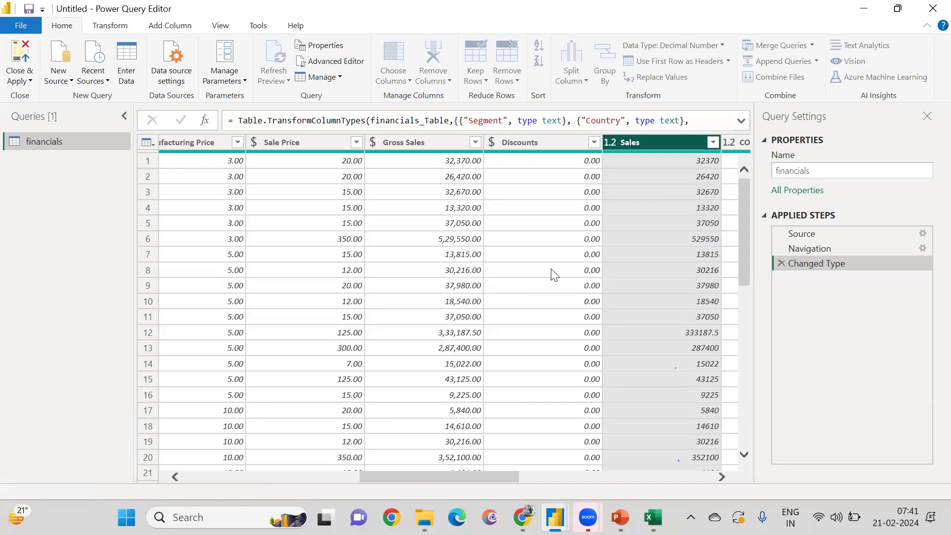
scroll(515, 272, right, 5)
click(338, 142)
click(338, 137)
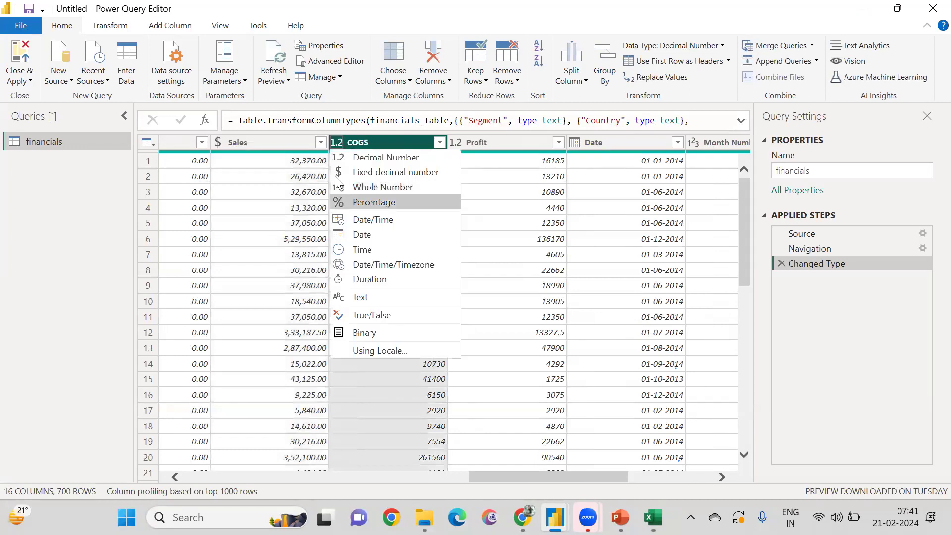
click(361, 173)
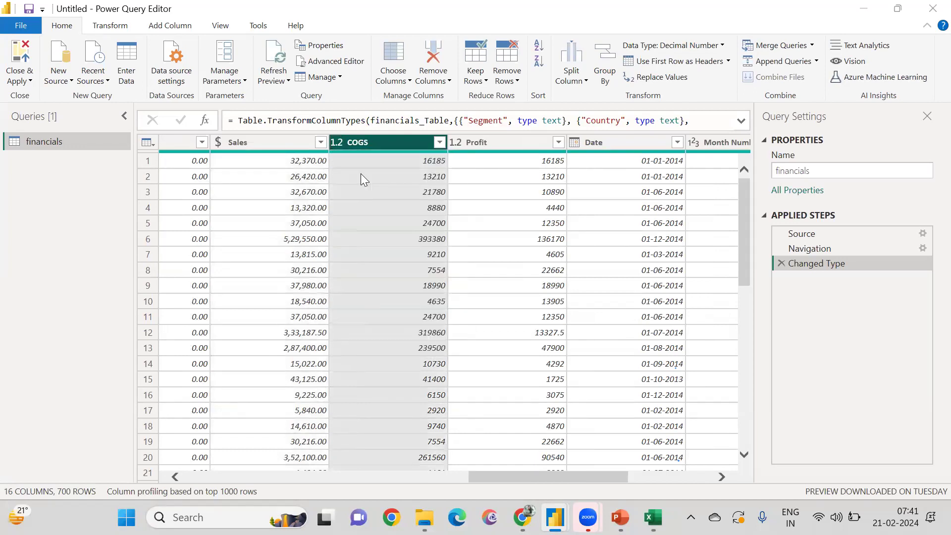
click(476, 286)
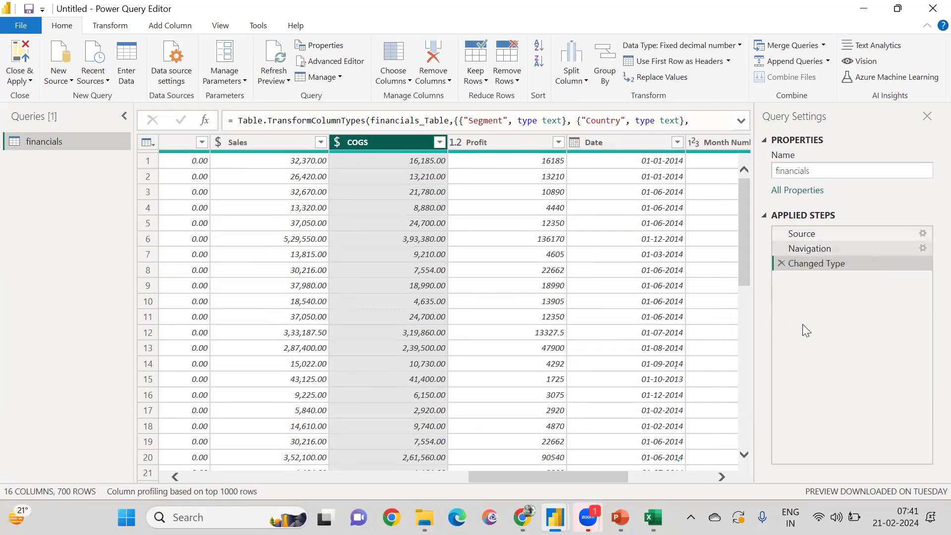
Step: Change the Profit column's data type to Fixed decimal number, replacing the existing type conversion
click(458, 142)
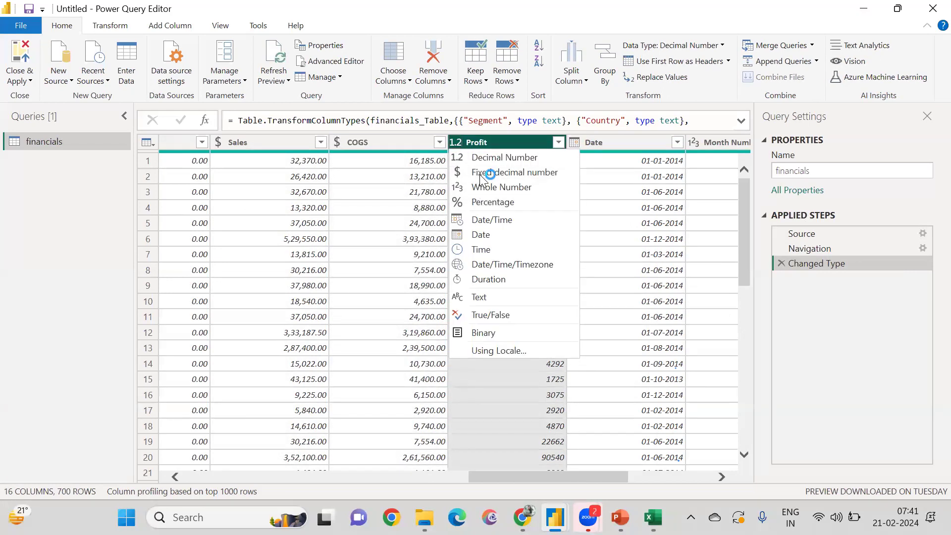
click(479, 173)
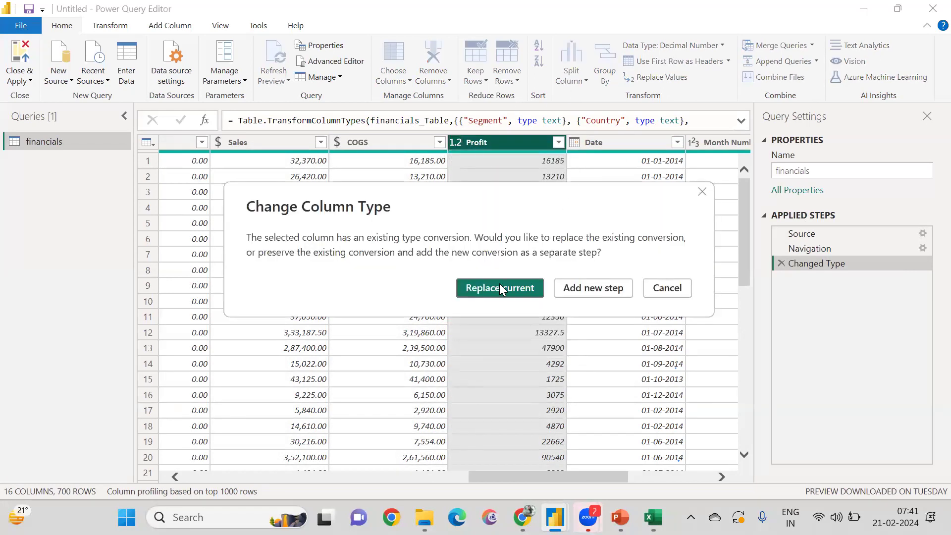
click(499, 284)
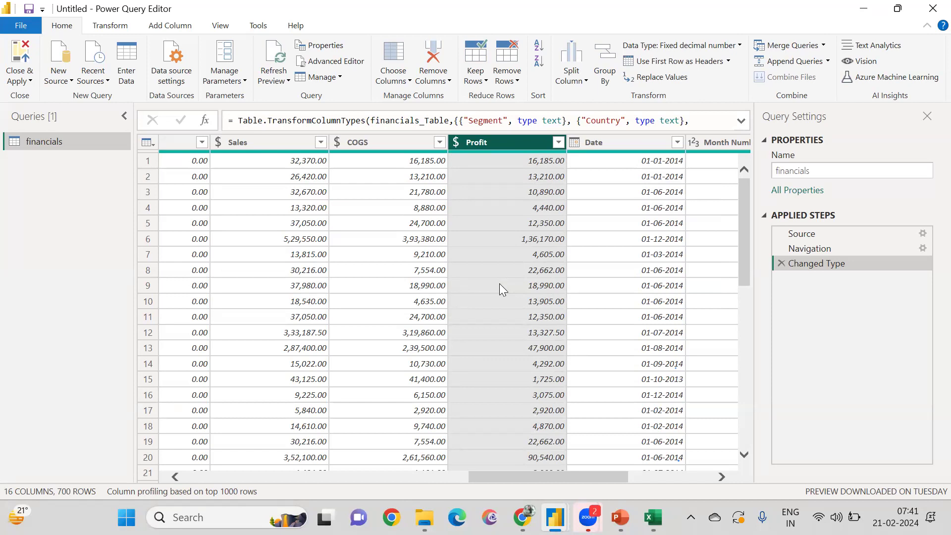
Step: Review the data types of the columns from Manufacturing Price through Year, including Profit, Date and Month Number
scroll(499, 283, left, 4)
scroll(499, 286, left, 8)
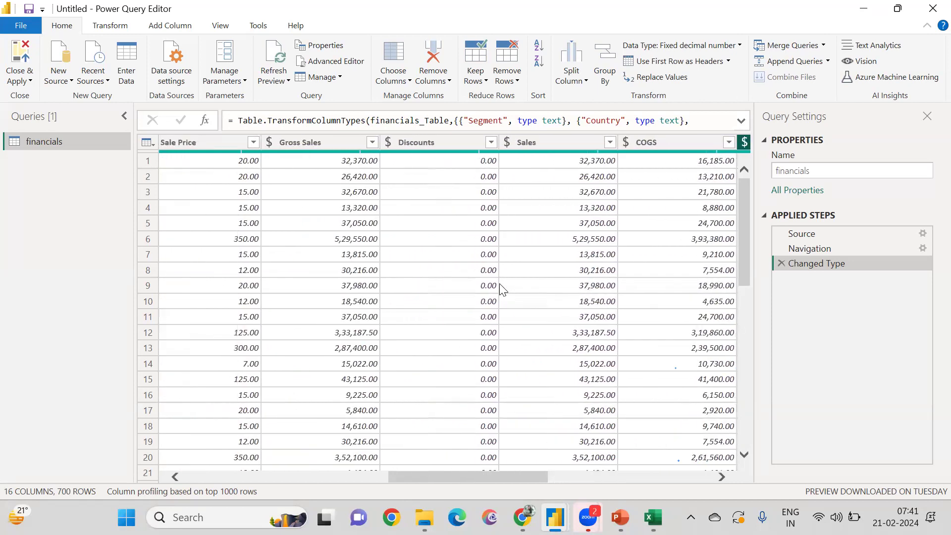
scroll(500, 287, left, 4)
scroll(500, 288, right, 10)
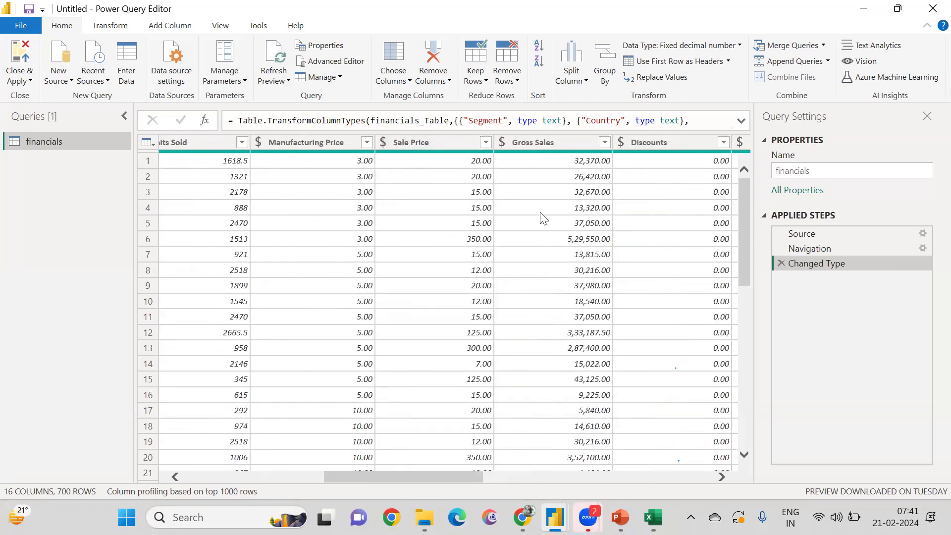
scroll(543, 217, right, 5)
click(656, 144)
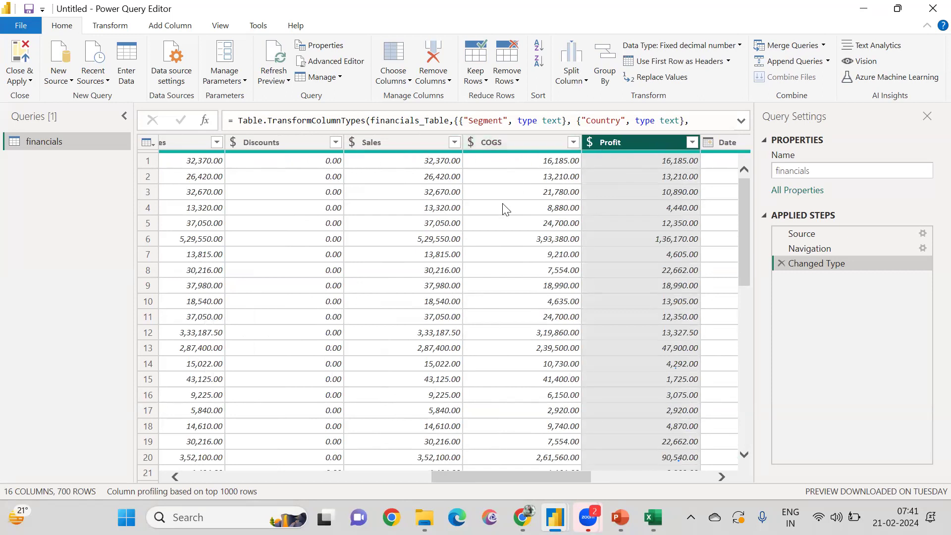
scroll(505, 208, right, 3)
scroll(505, 208, right, 3)
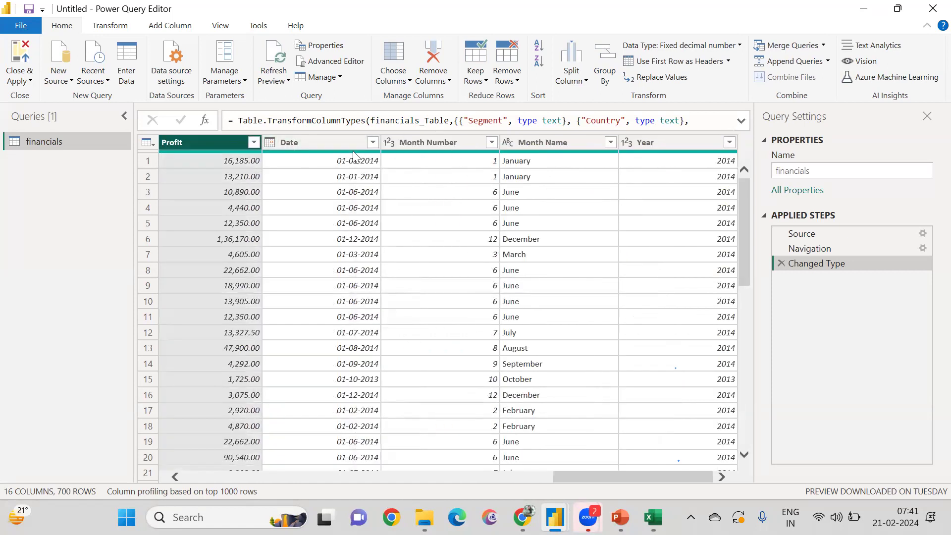
click(329, 144)
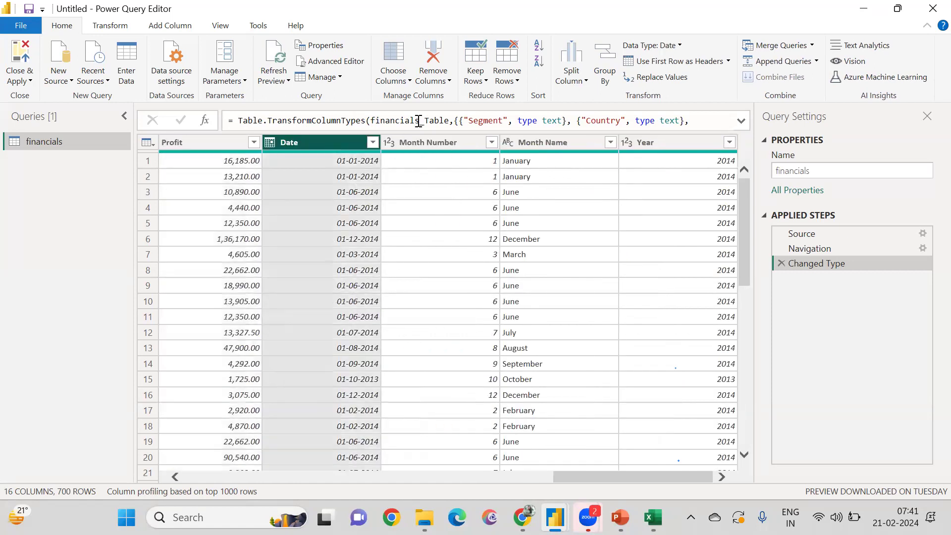
click(438, 141)
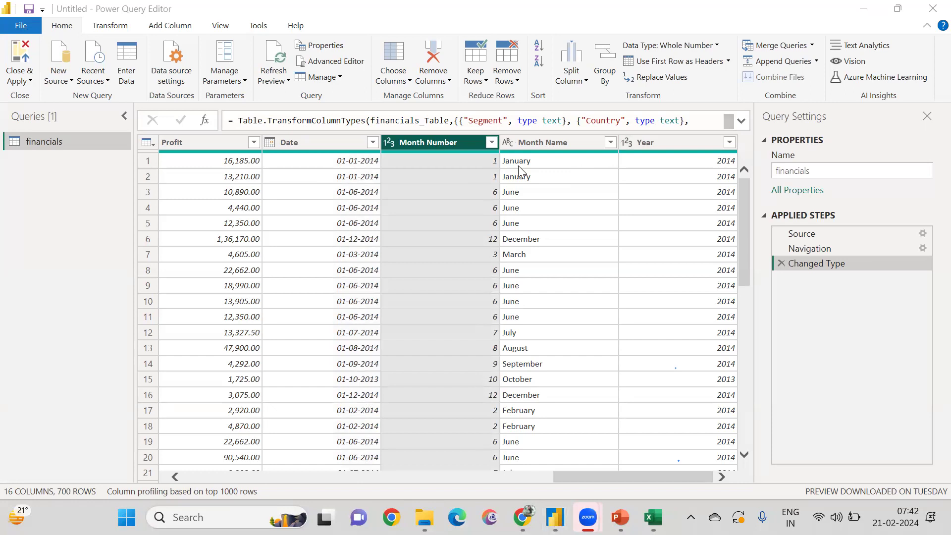
Step: Start a locale-based type change for the Date column and set its locale to German (Switzerland)
click(332, 142)
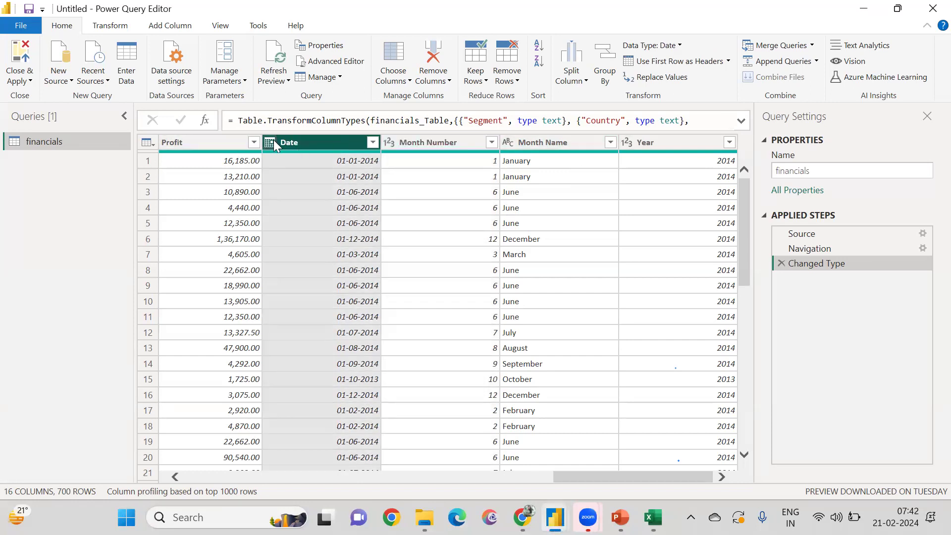
right_click(304, 142)
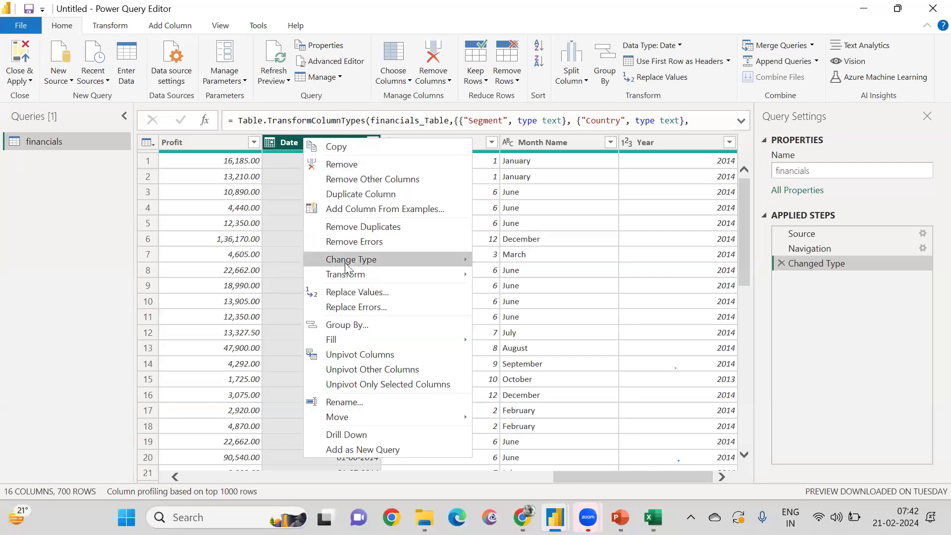
mouse_move(347, 267)
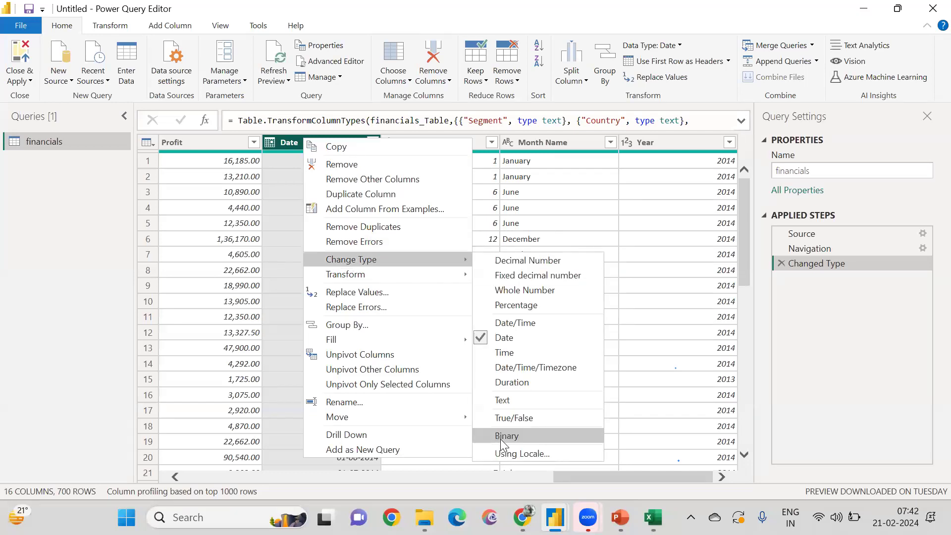
click(504, 454)
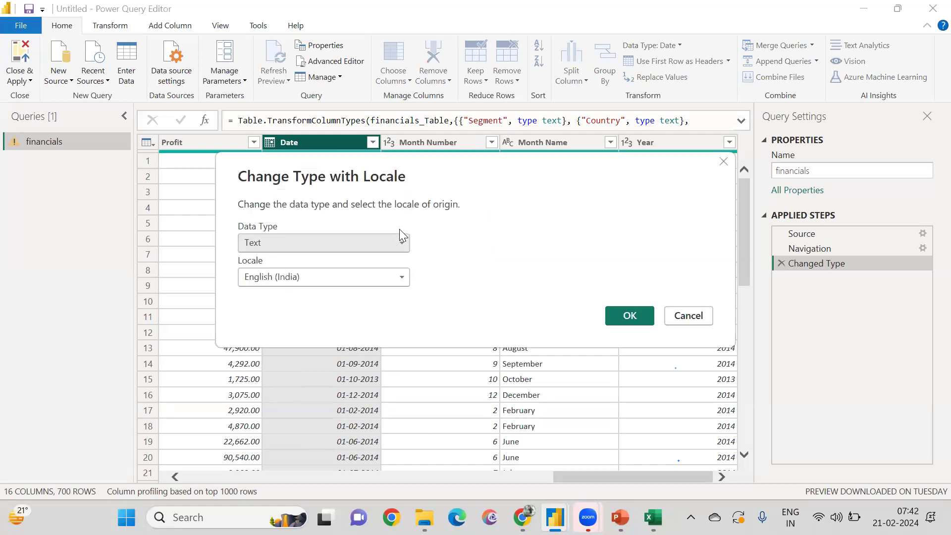
click(334, 276)
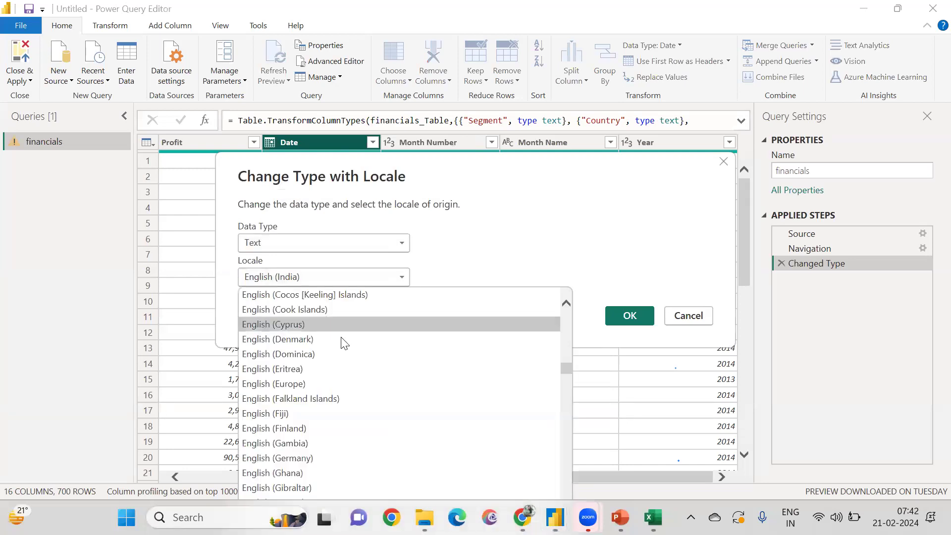
scroll(345, 395, down, 9)
scroll(346, 398, down, 20)
scroll(348, 399, down, 3)
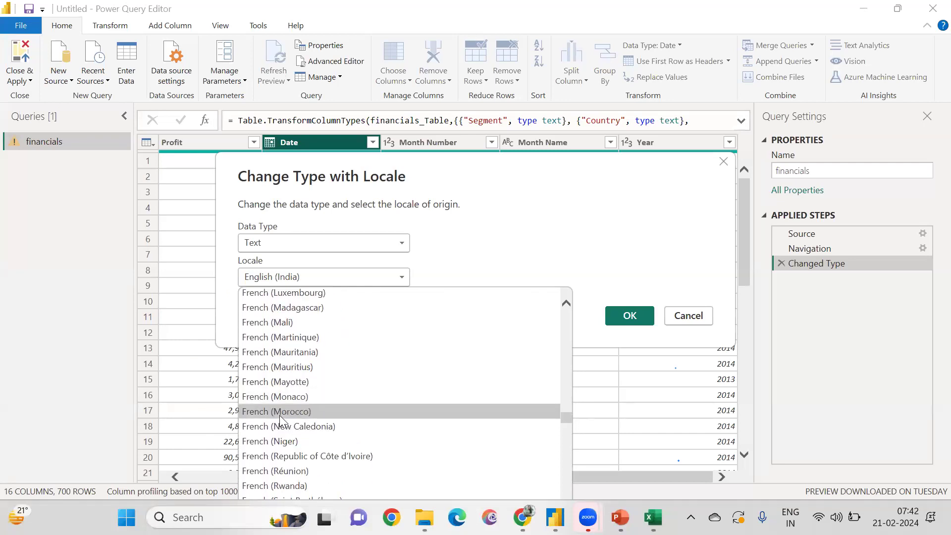
scroll(280, 420, down, 3)
scroll(280, 416, down, 1)
scroll(281, 420, down, 6)
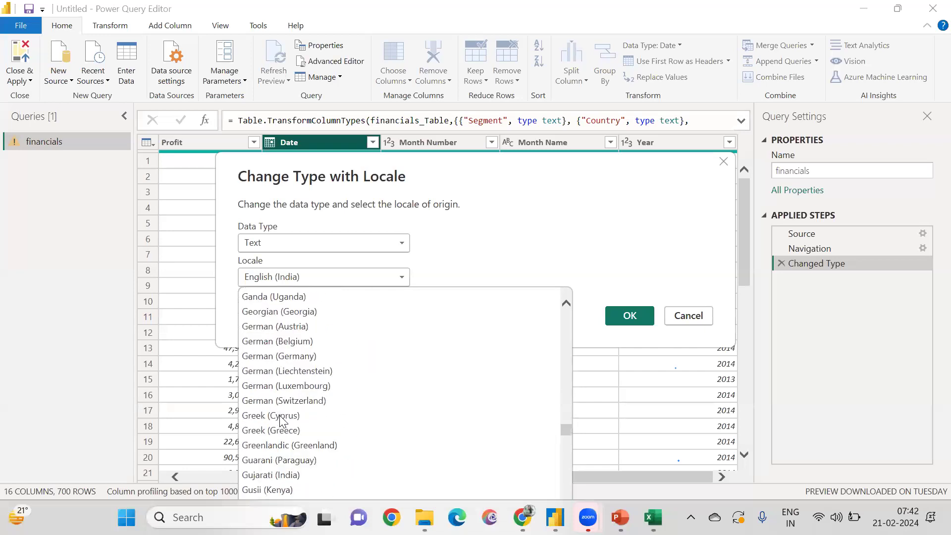
scroll(281, 420, down, 3)
scroll(280, 420, up, 3)
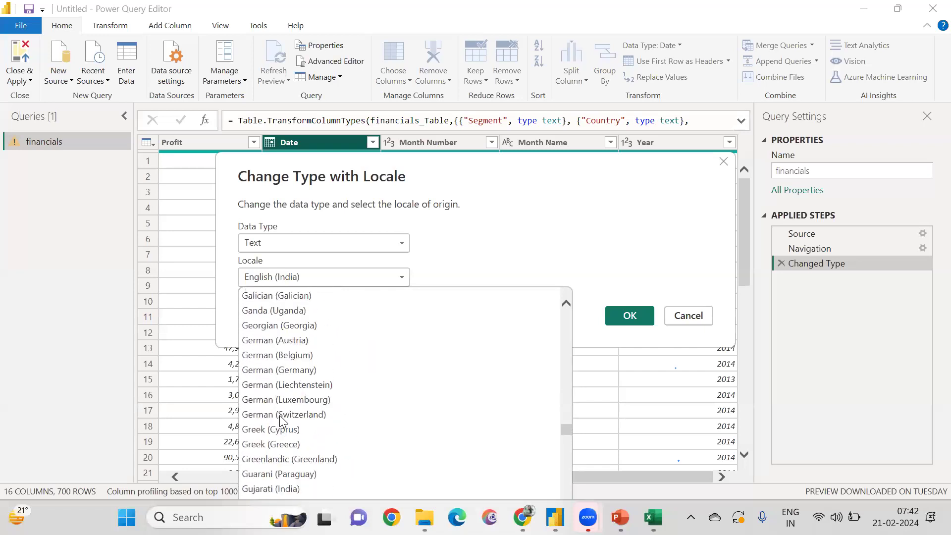
click(279, 415)
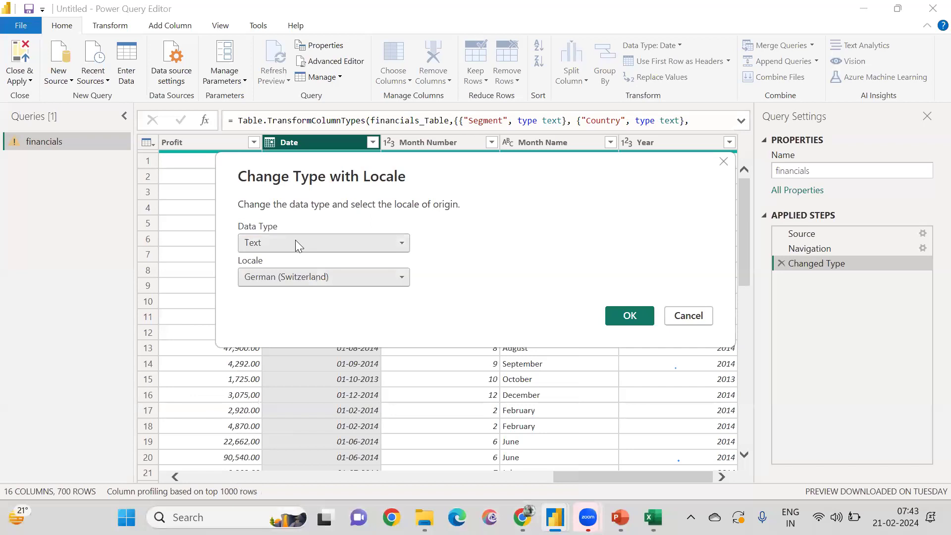
Step: Set the data type to Date in the Date column's locale-based type change and reposition the dialog
click(381, 247)
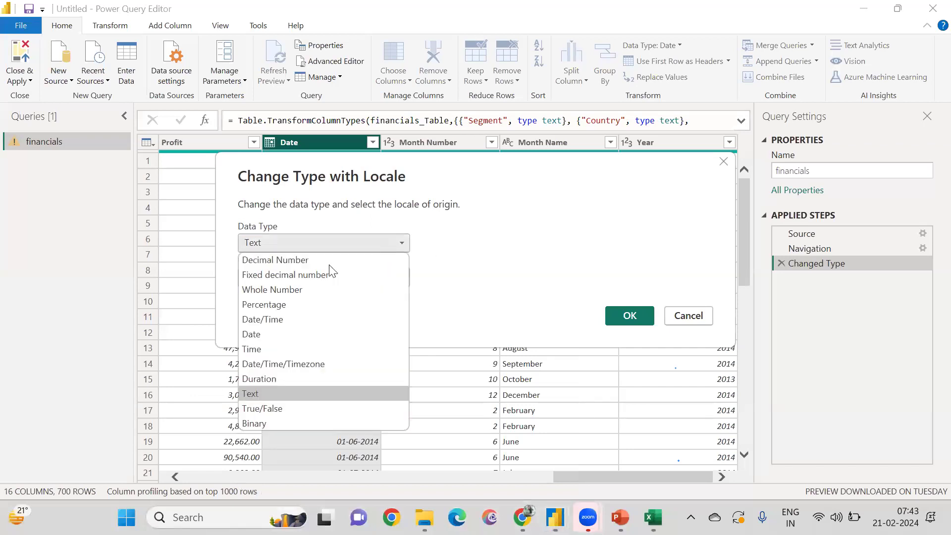
click(273, 334)
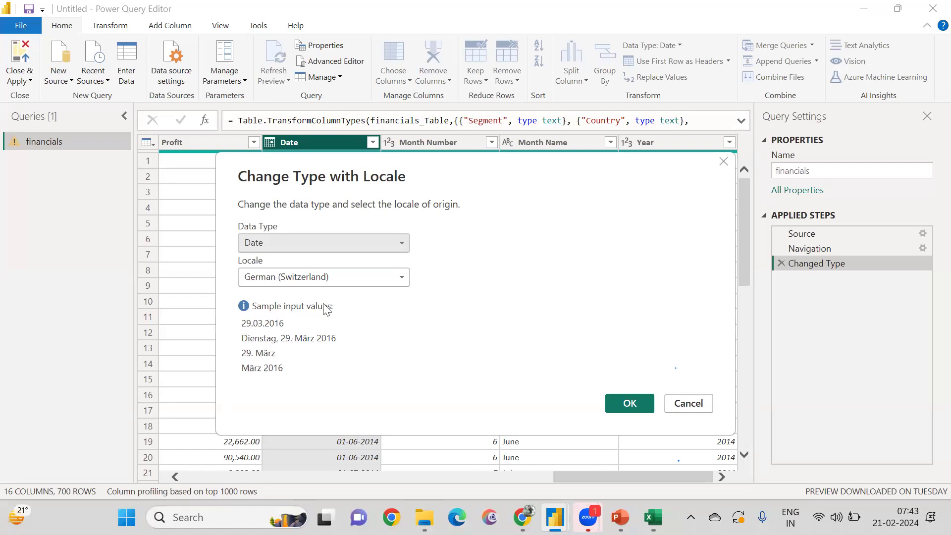
click(385, 276)
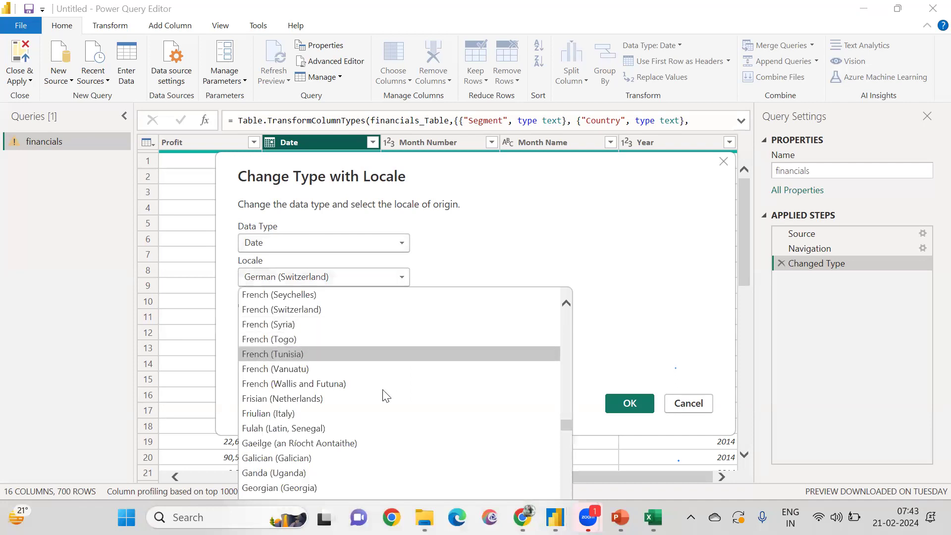
click(477, 213)
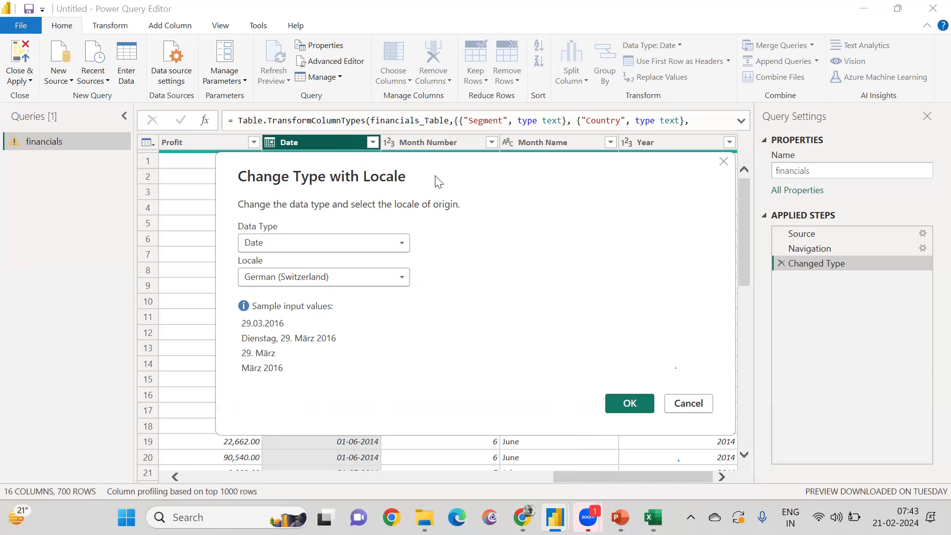
drag(437, 181, 422, 105)
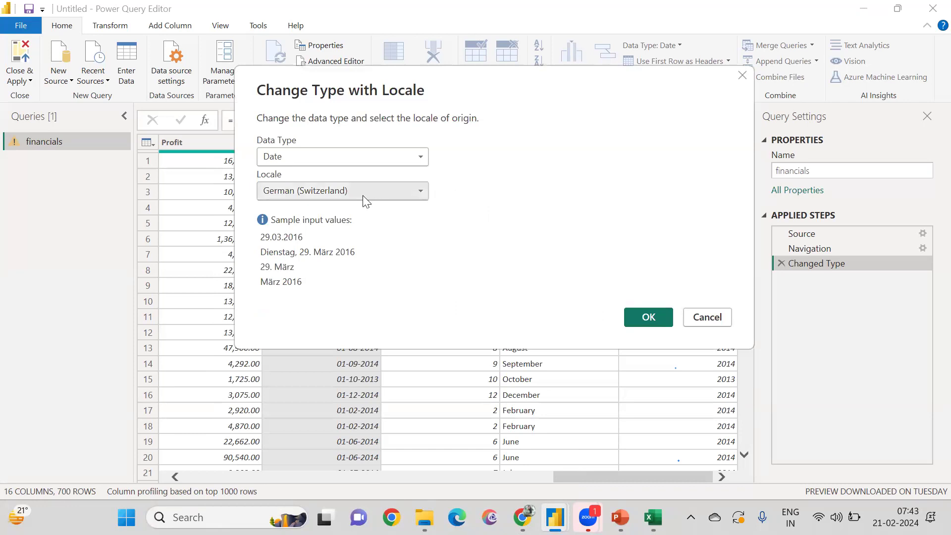
Step: Browse the available locales for the Date column and cancel its locale-based type change
click(378, 191)
scroll(375, 241, up, 15)
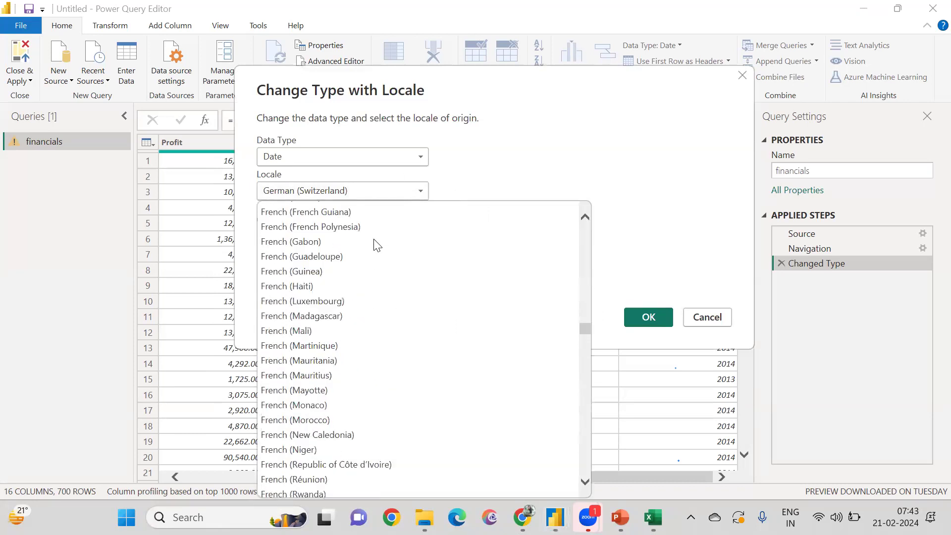
scroll(374, 242, up, 20)
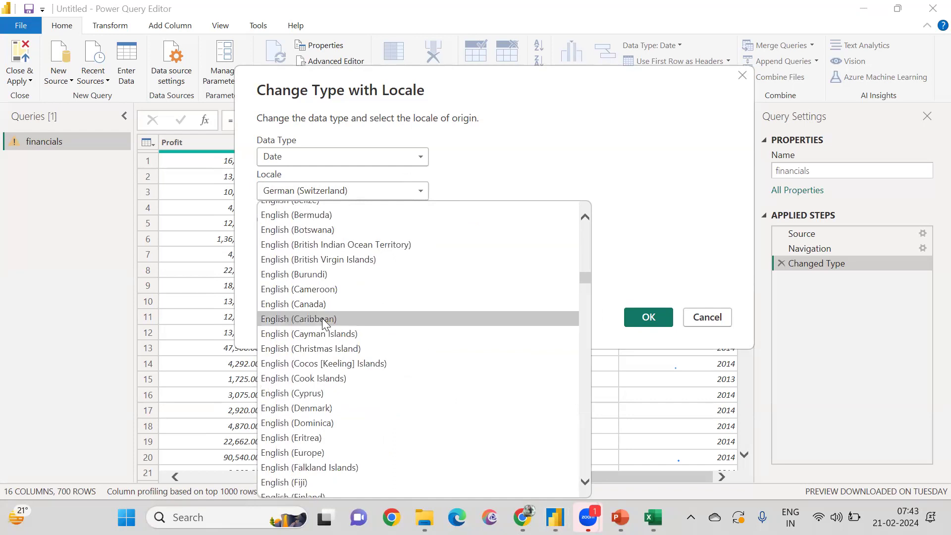
scroll(352, 307, up, 20)
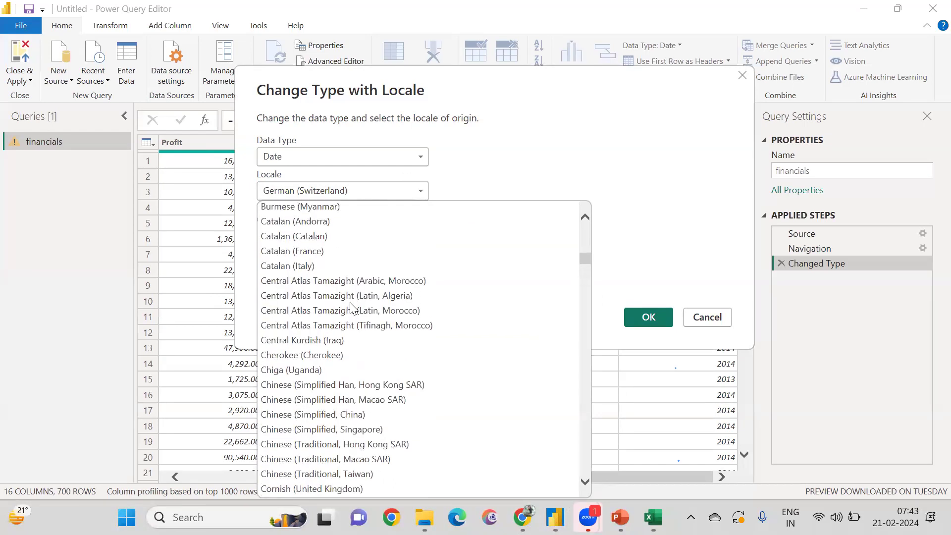
scroll(351, 307, up, 5)
scroll(351, 307, down, 20)
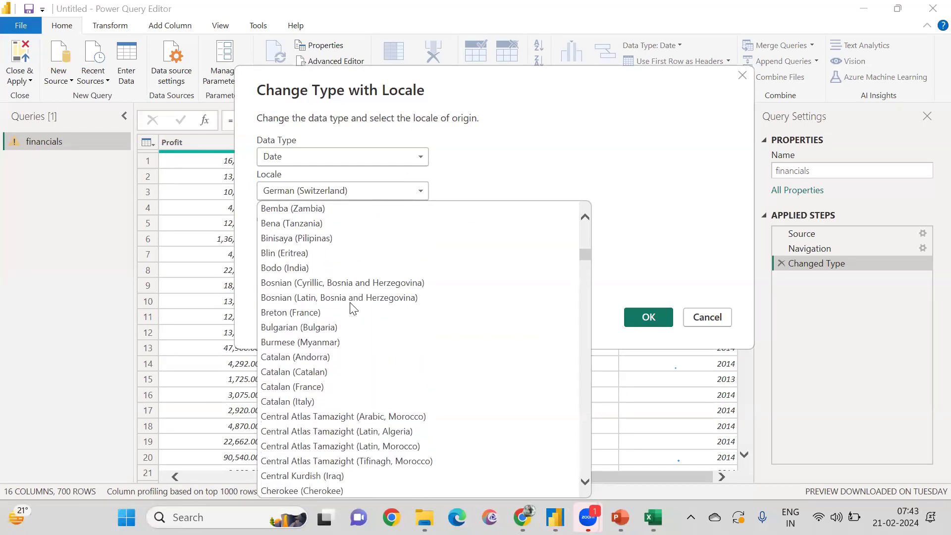
click(497, 181)
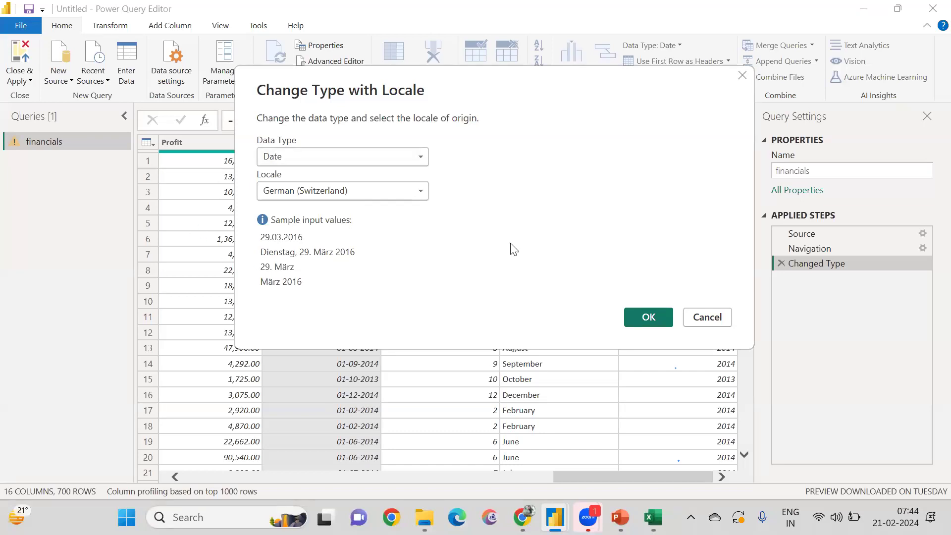
click(715, 318)
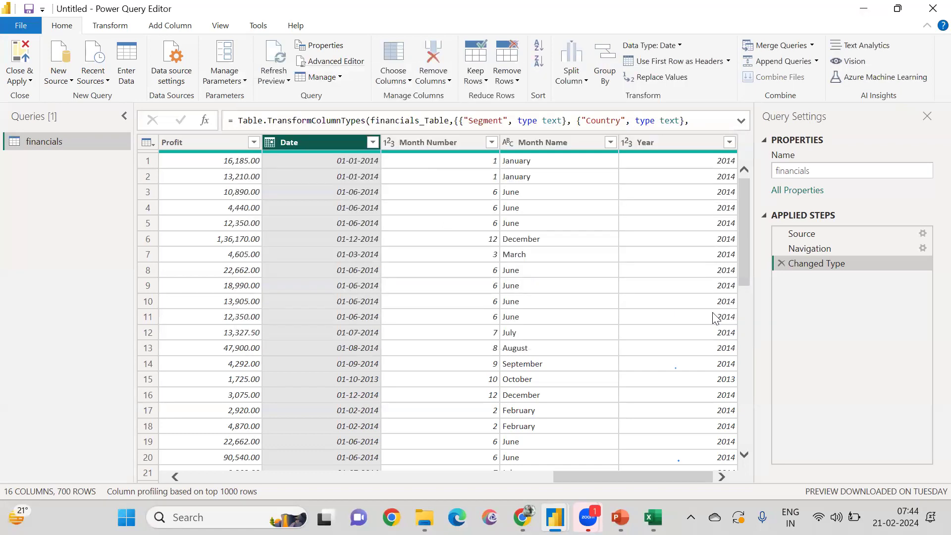
Step: Duplicate the Date column, keeping the default name Date - Copy for the new column
right_click(308, 144)
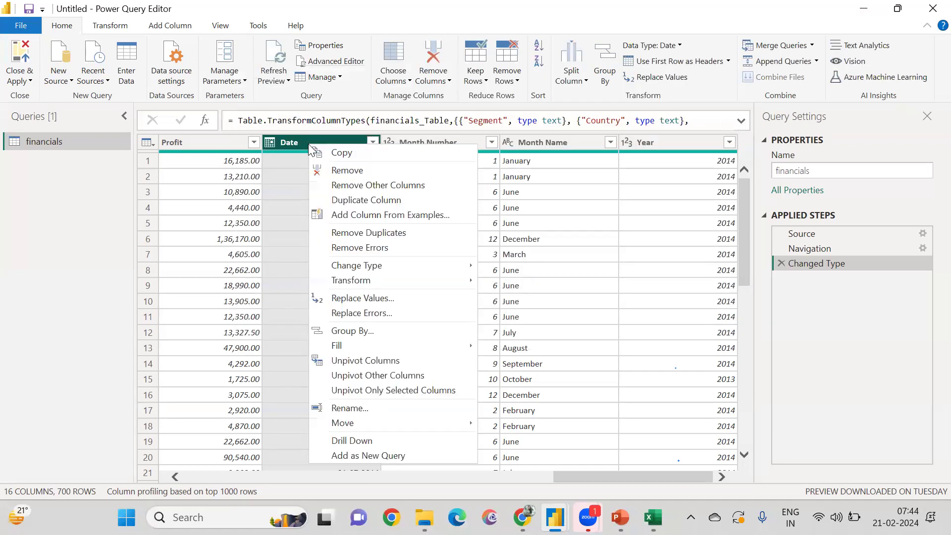
click(369, 200)
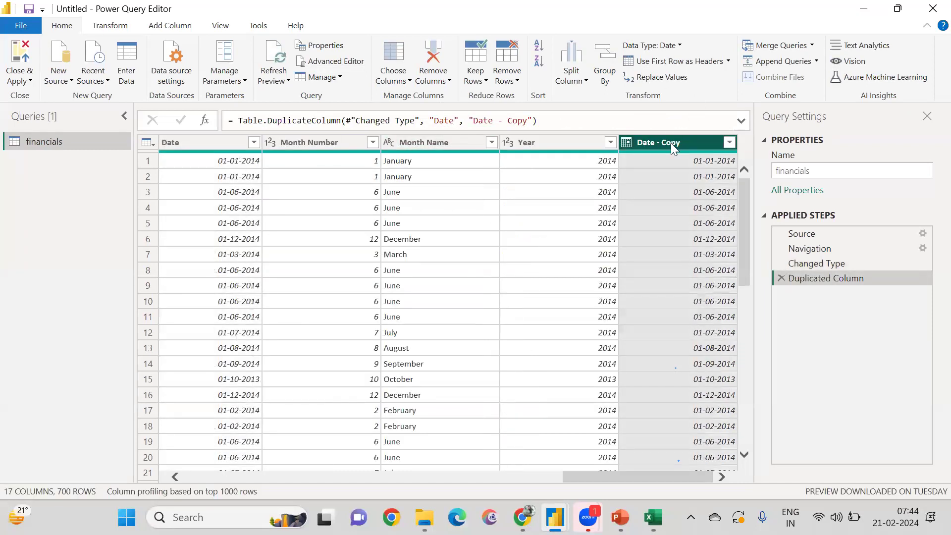
double_click(671, 143)
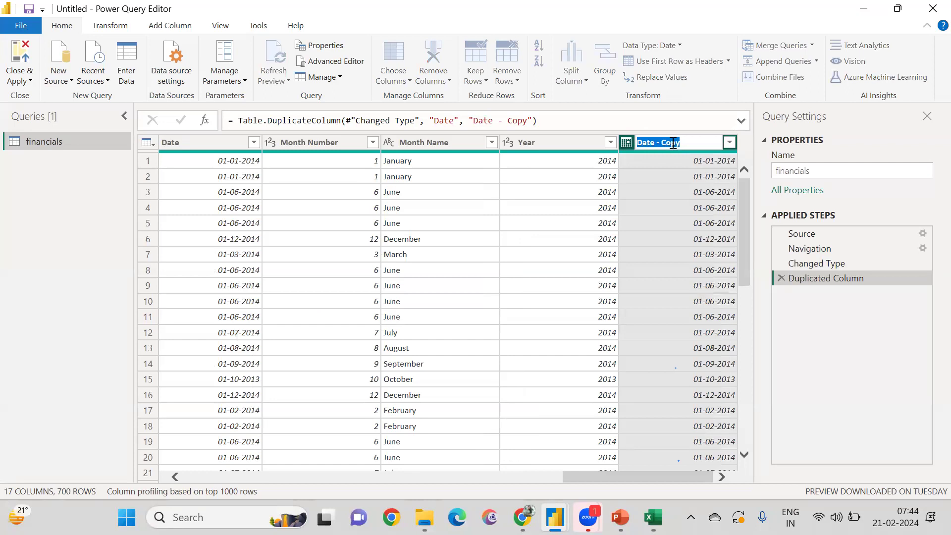
click(689, 147)
key(Return)
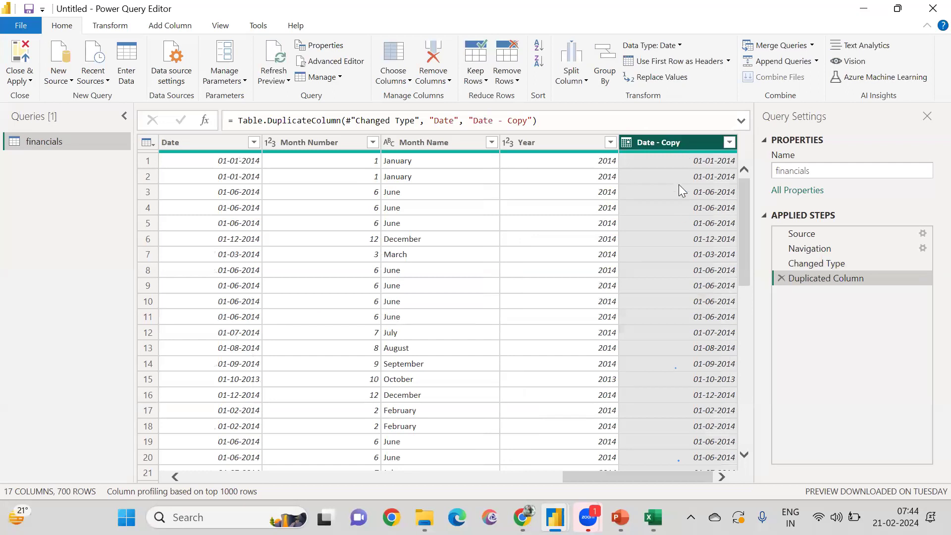
Step: Convert the Date - Copy column by locale, using the data type Date and the locale Irish (Ireland)
right_click(694, 143)
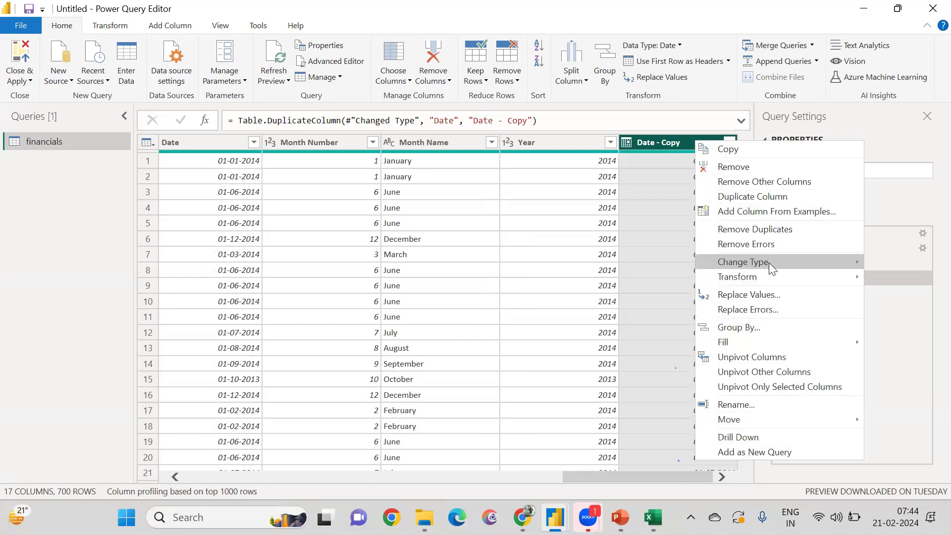
mouse_move(768, 262)
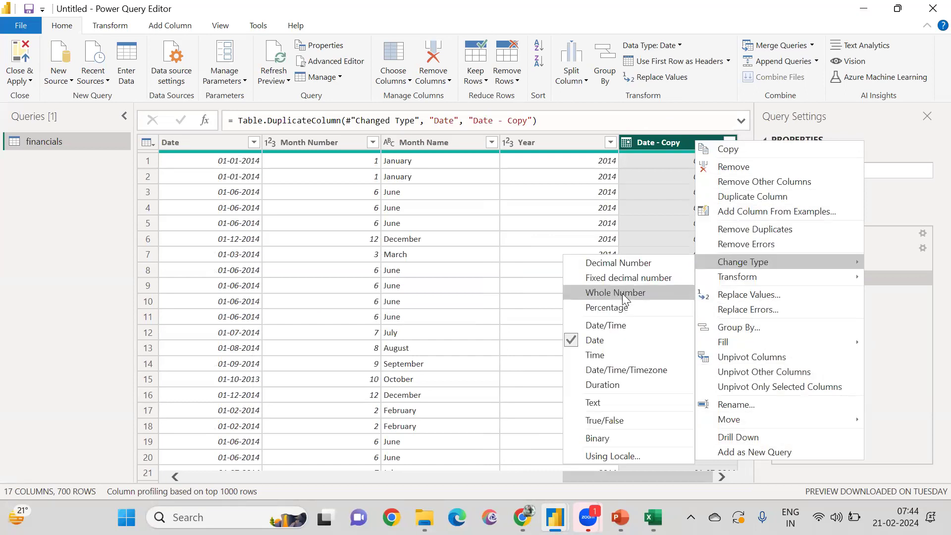
click(618, 452)
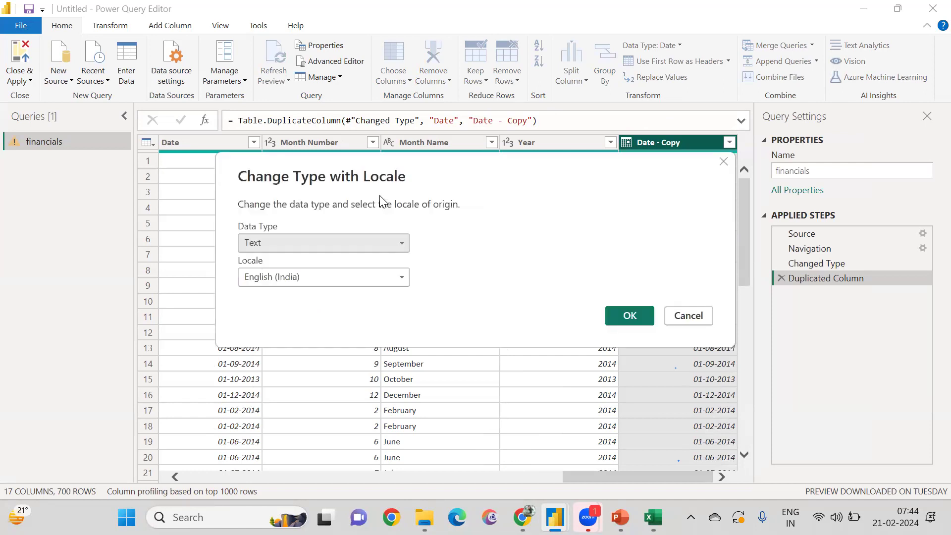
click(297, 241)
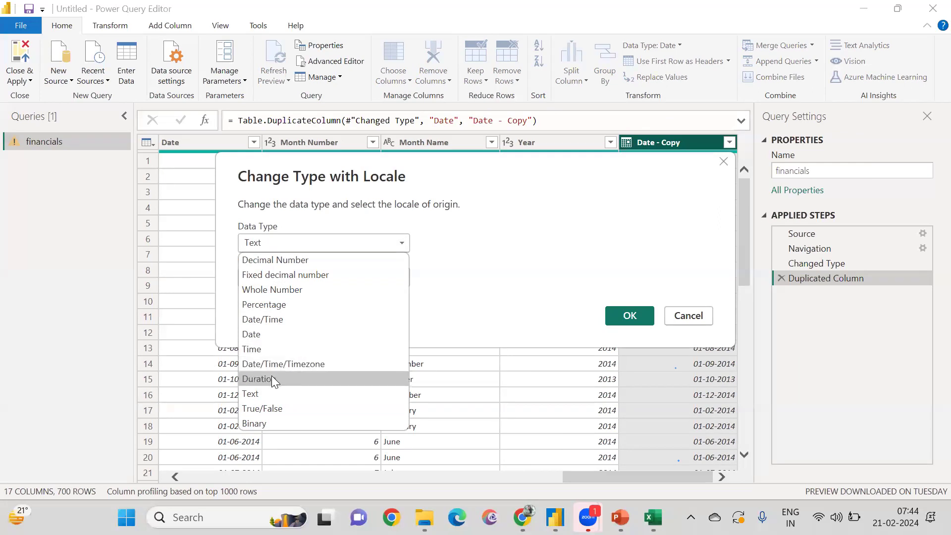
click(265, 335)
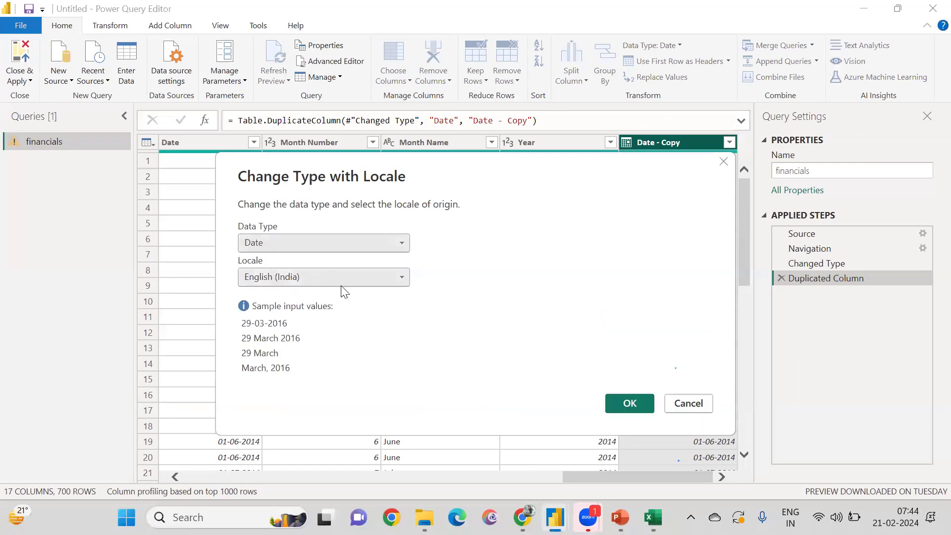
click(300, 279)
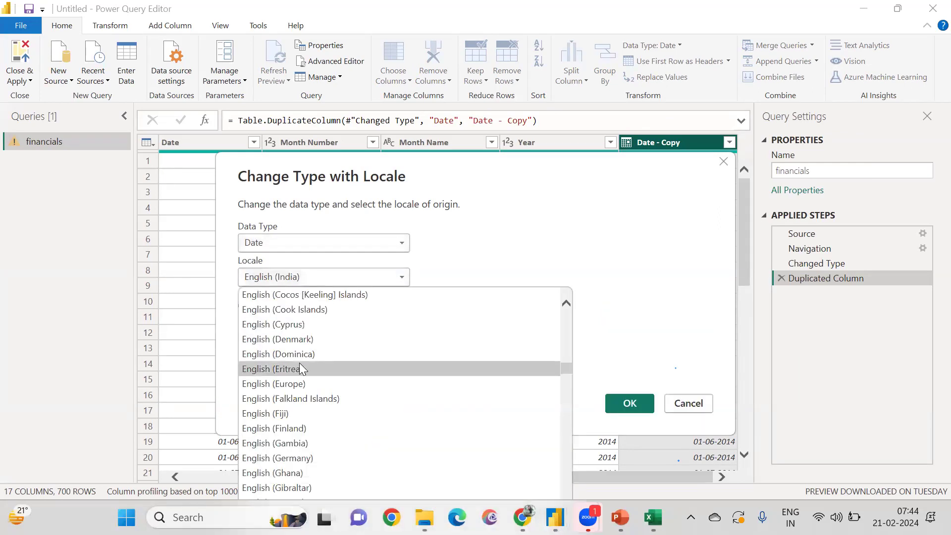
scroll(300, 367, down, 12)
scroll(301, 367, down, 20)
scroll(300, 367, down, 3)
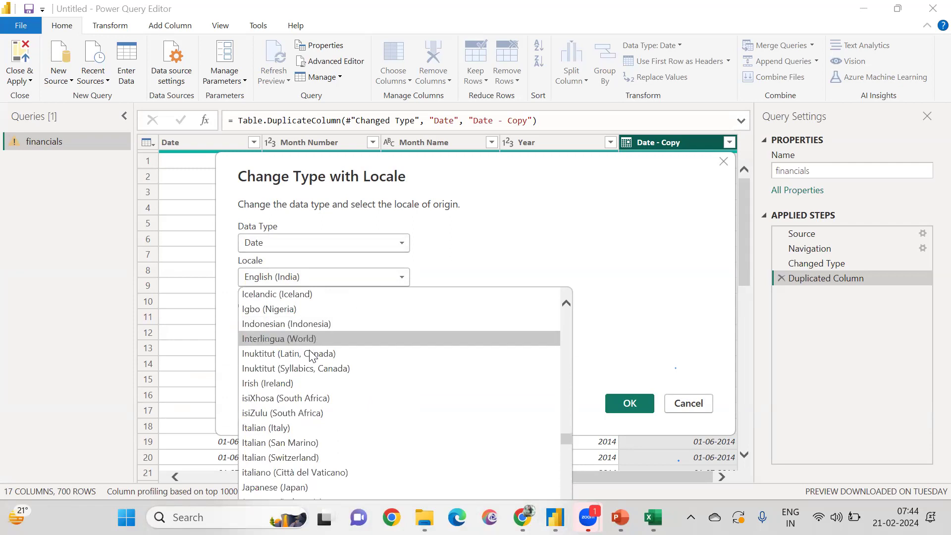
click(286, 387)
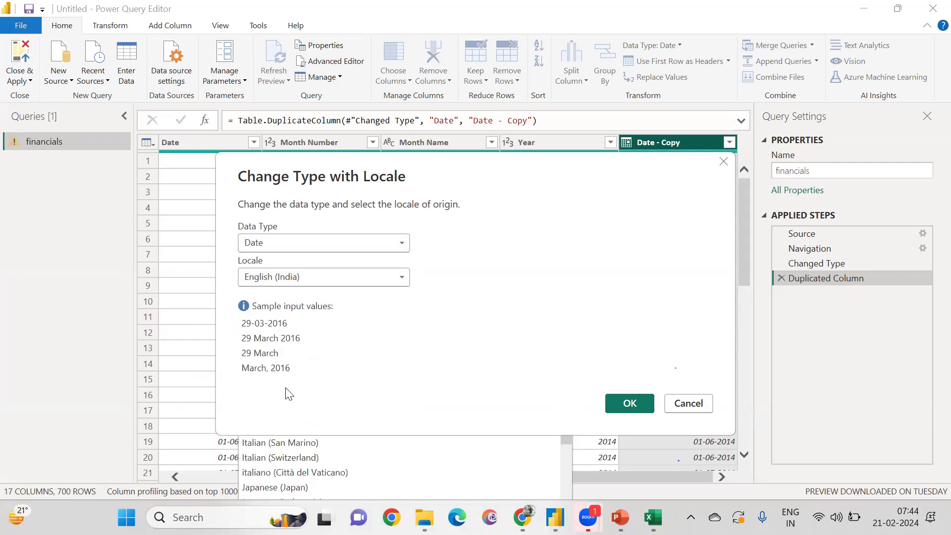
click(637, 400)
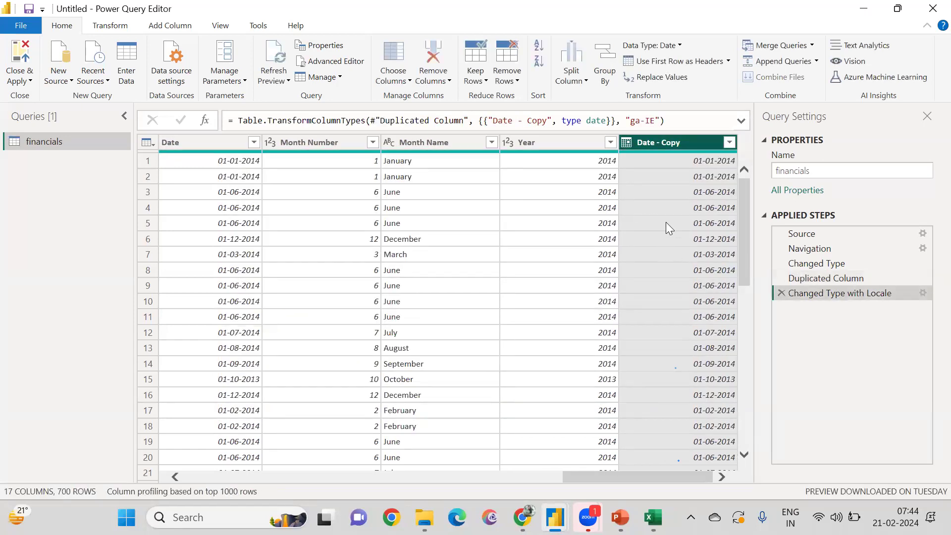
right_click(662, 143)
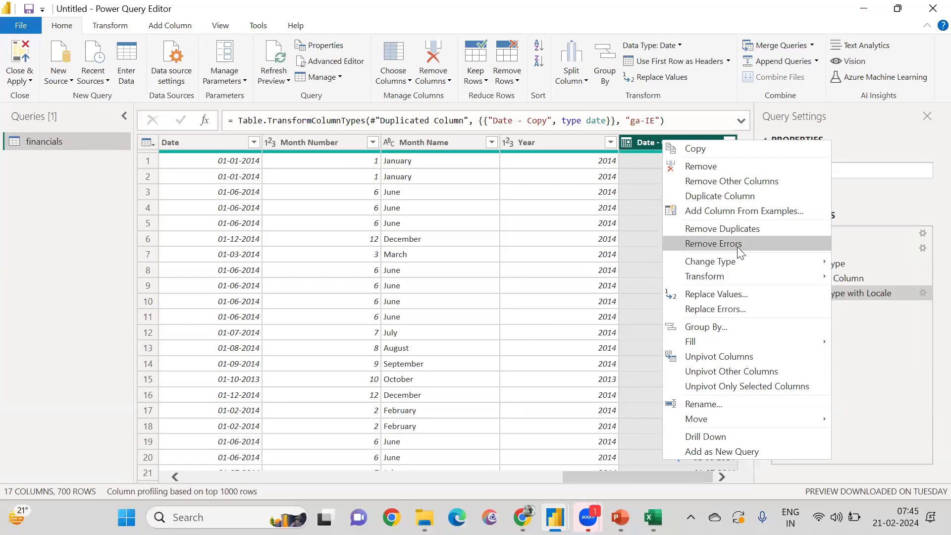
mouse_move(737, 258)
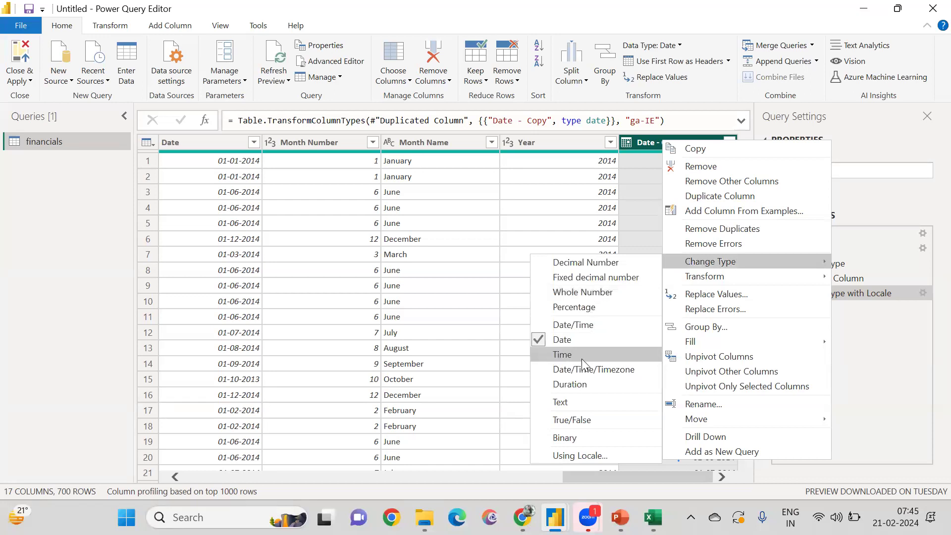
click(586, 456)
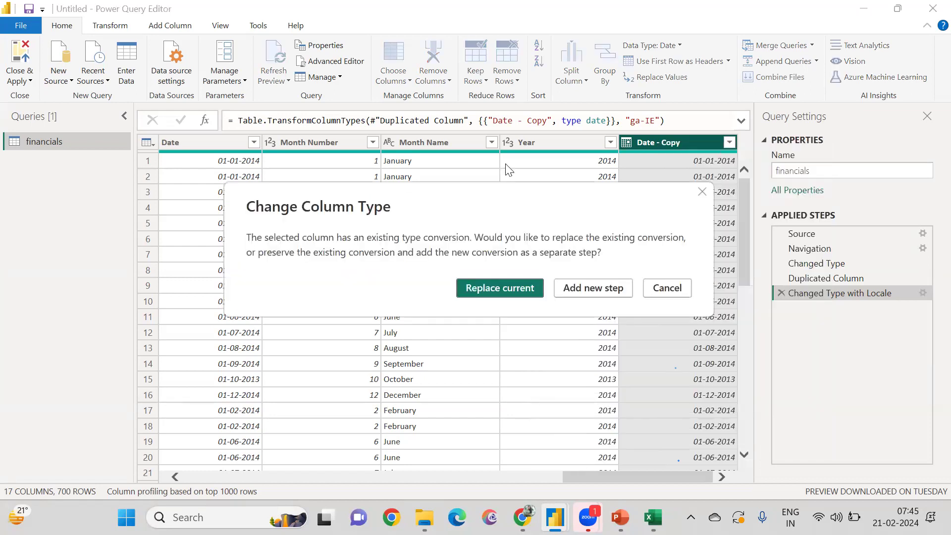
click(497, 287)
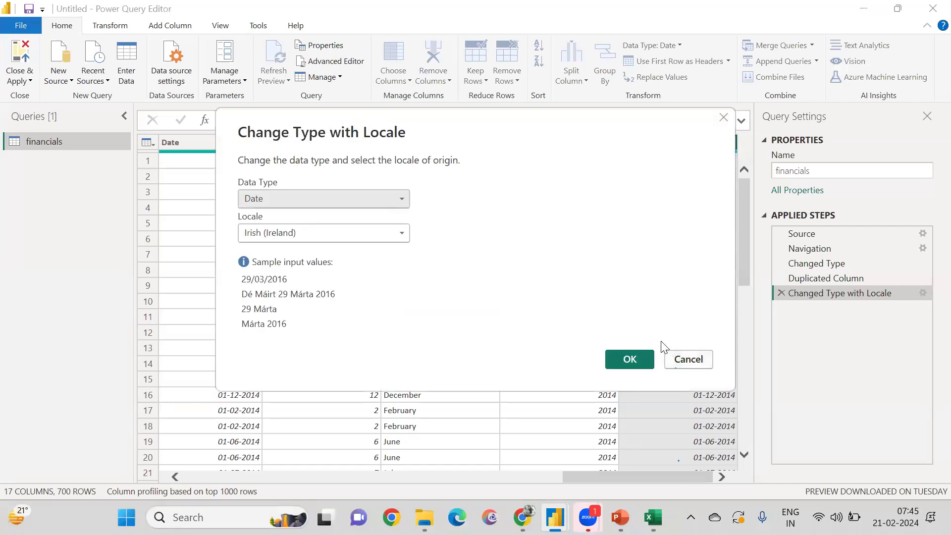
click(680, 361)
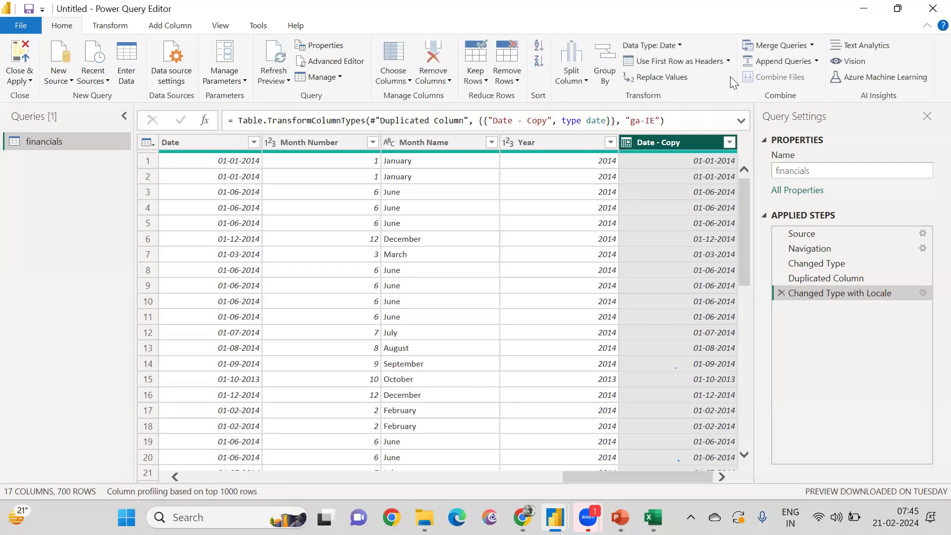
Step: Look through the transform and data type options available for the Date - Copy column
right_click(668, 140)
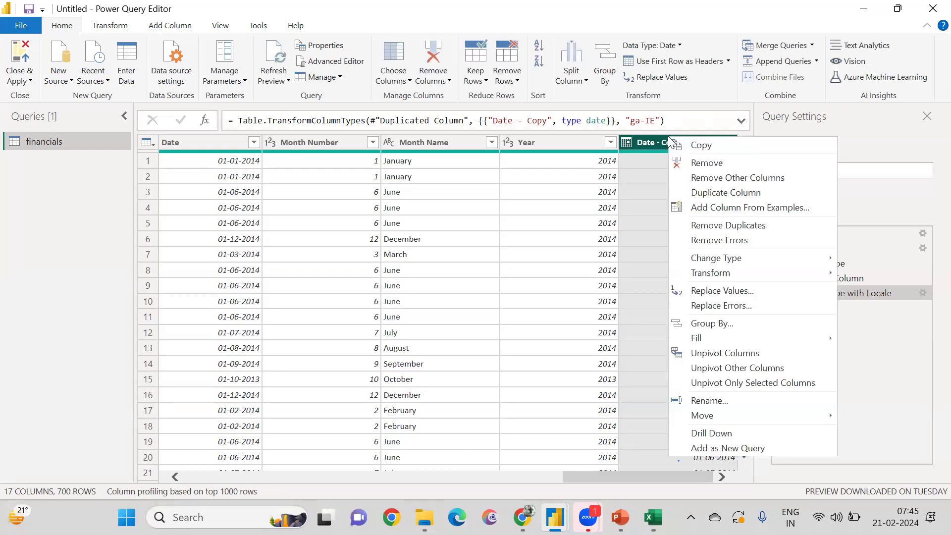
mouse_move(755, 272)
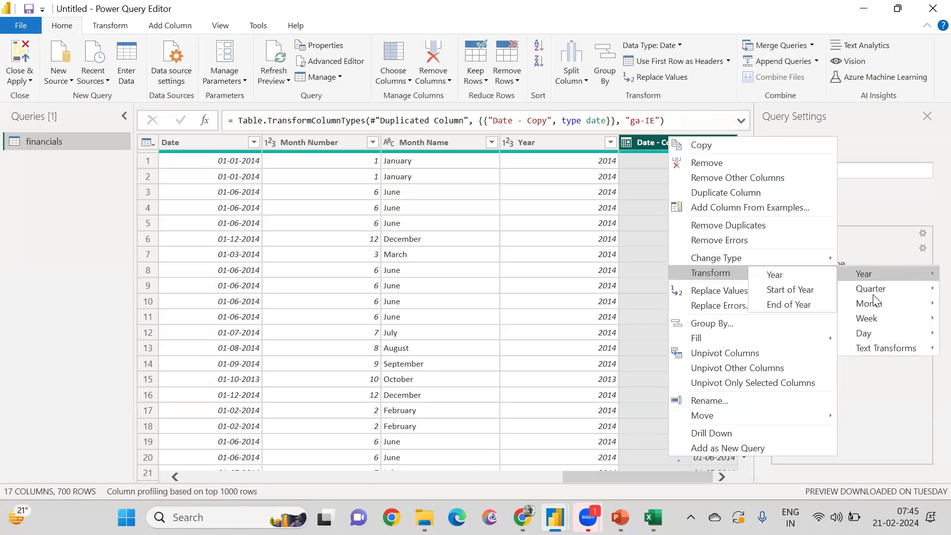
mouse_move(874, 349)
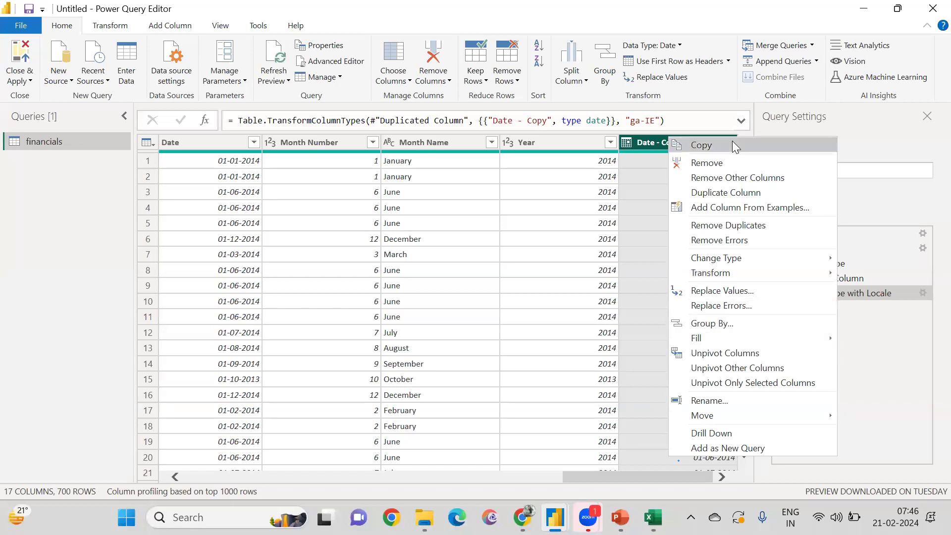
click(643, 140)
right_click(643, 141)
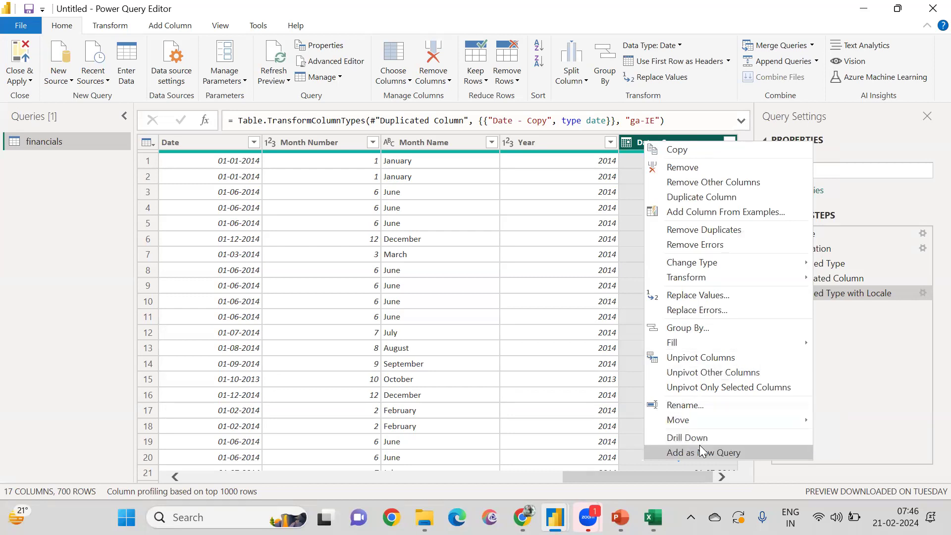
click(632, 167)
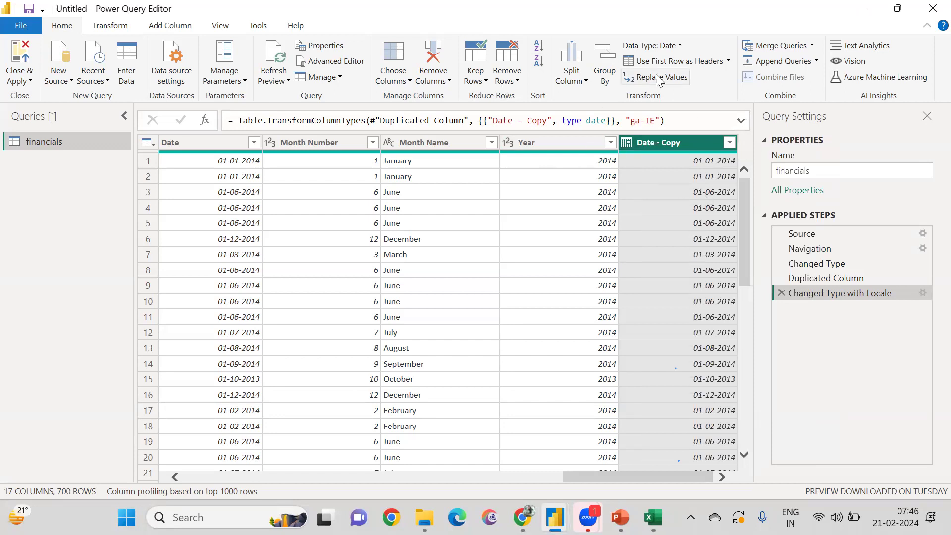
click(677, 46)
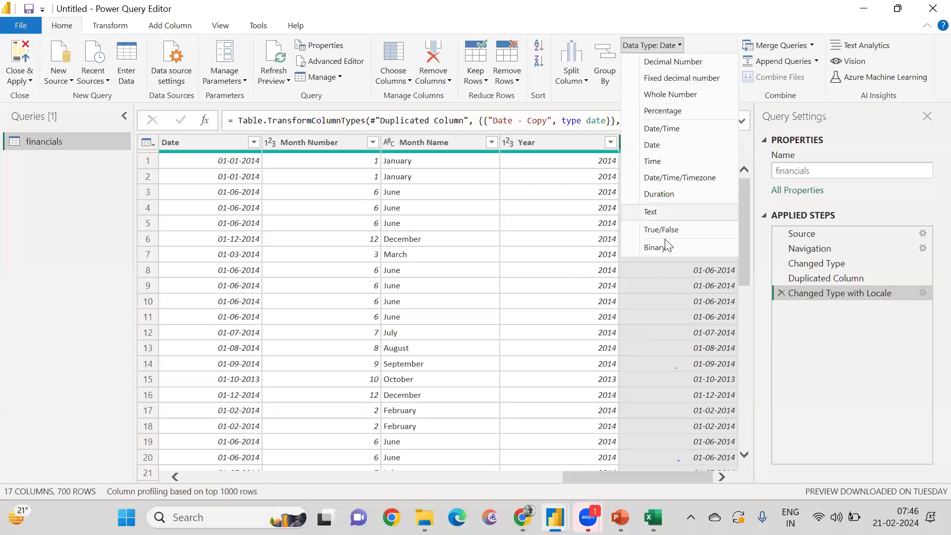
click(663, 265)
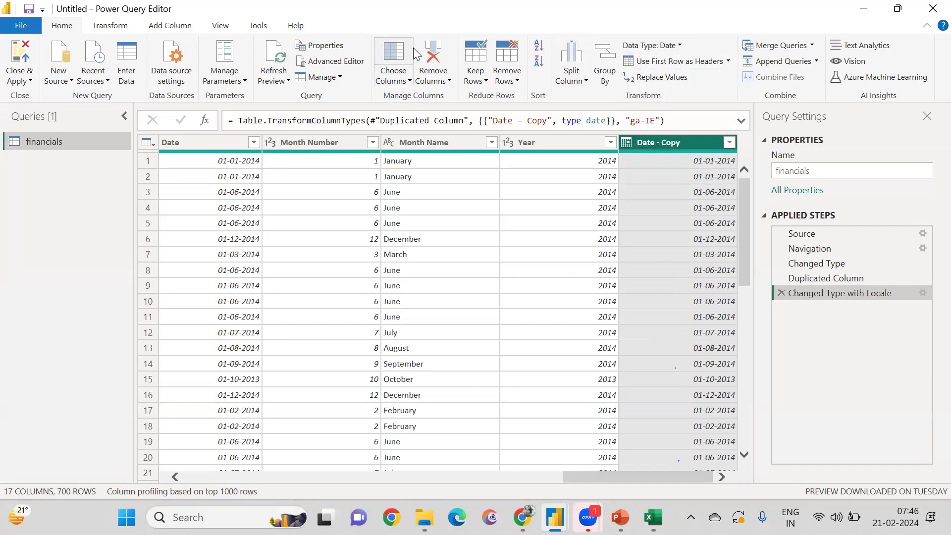
Step: Look through the financials query's properties and the text formatting and extraction options for adding columns
click(340, 52)
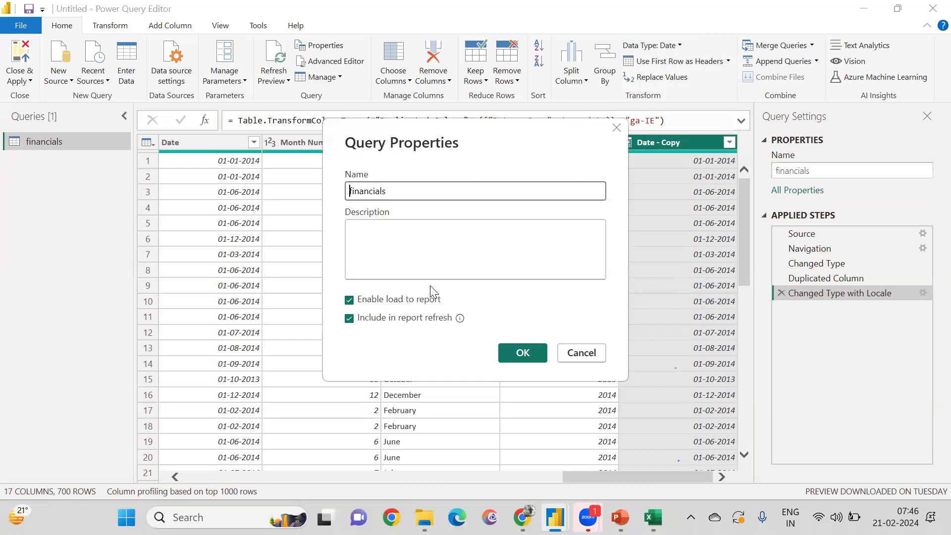
click(574, 353)
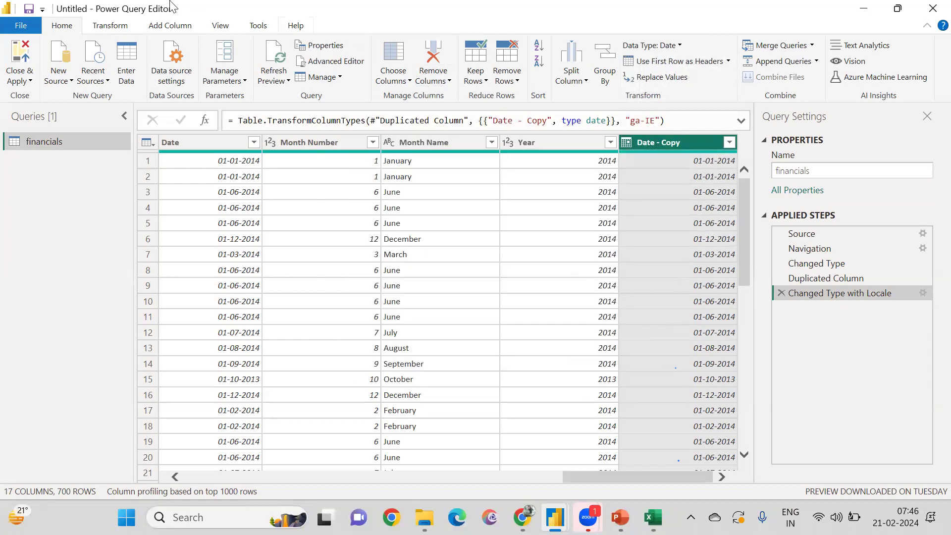
click(159, 30)
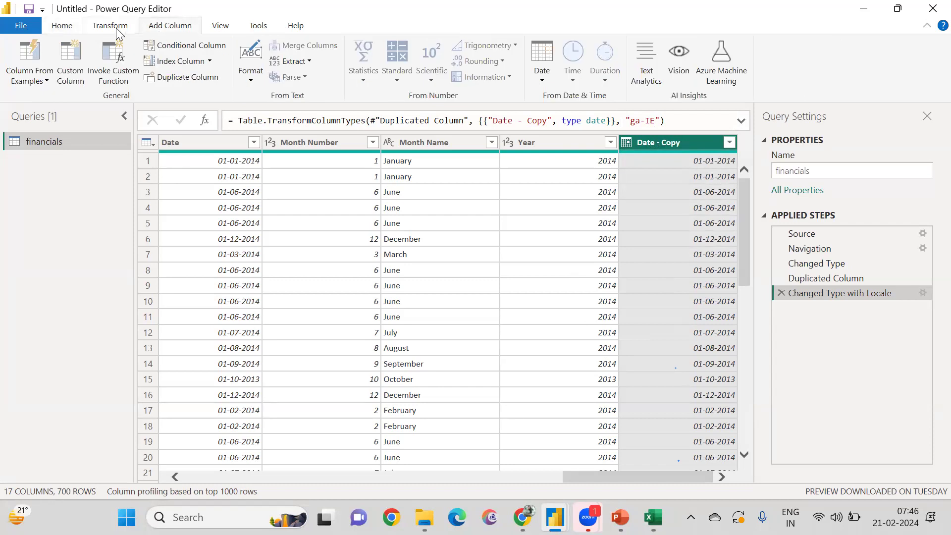
click(252, 81)
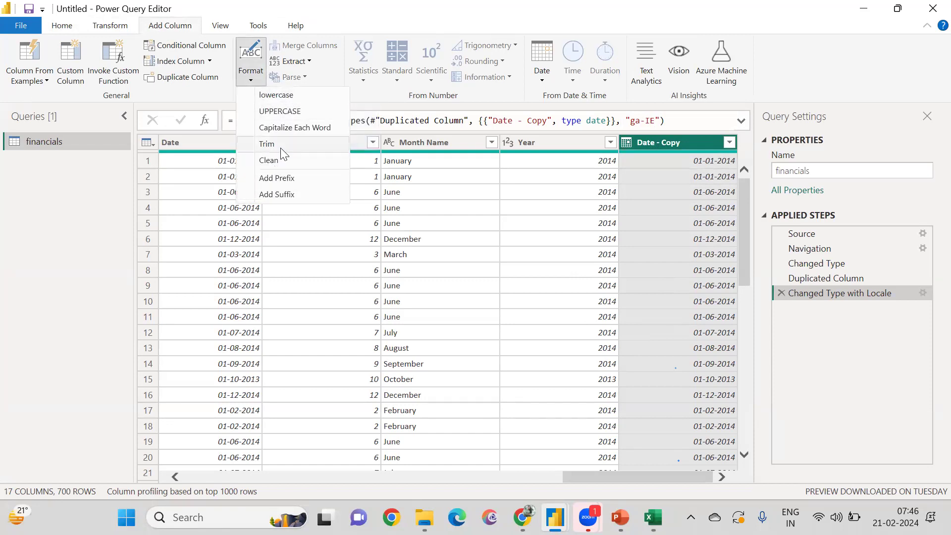
click(307, 62)
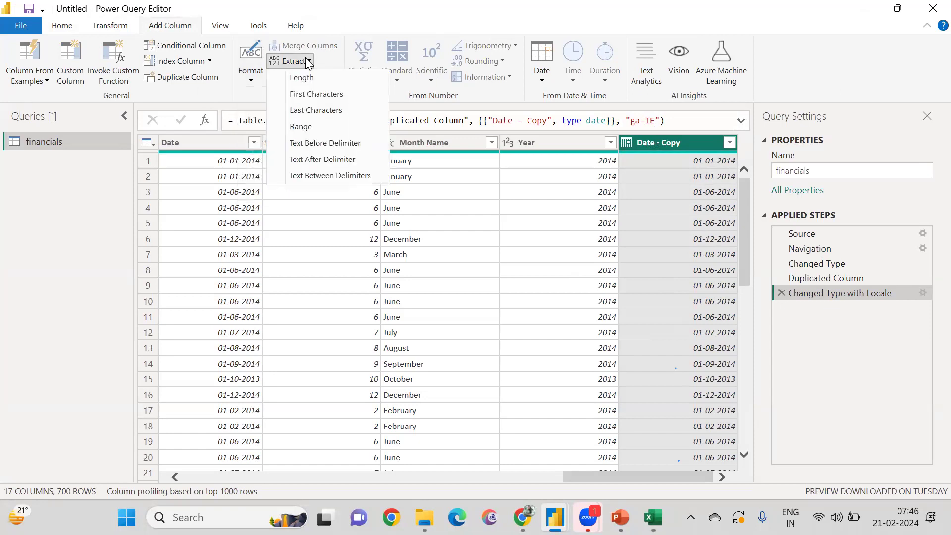
Step: Add an index column starting from 0 to the financials table, and delete the resulting applied step
click(202, 63)
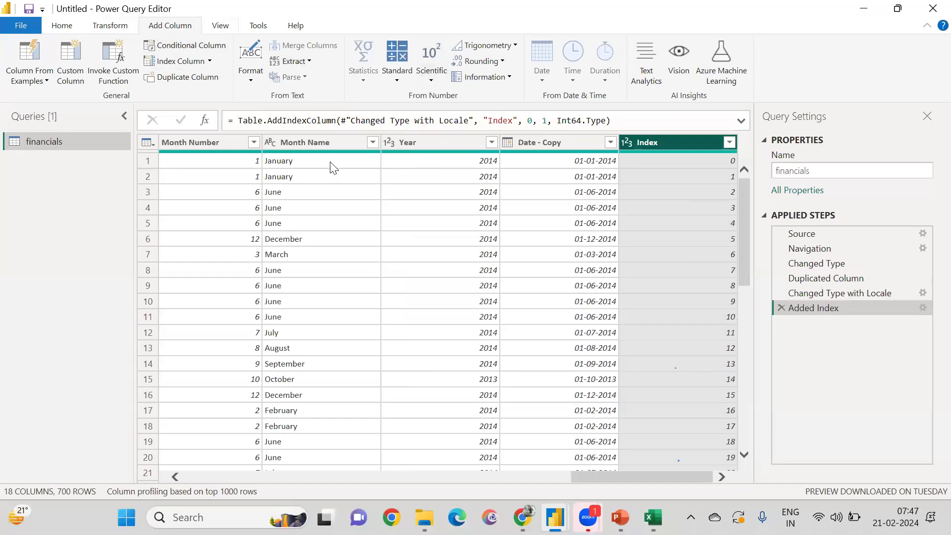
click(780, 308)
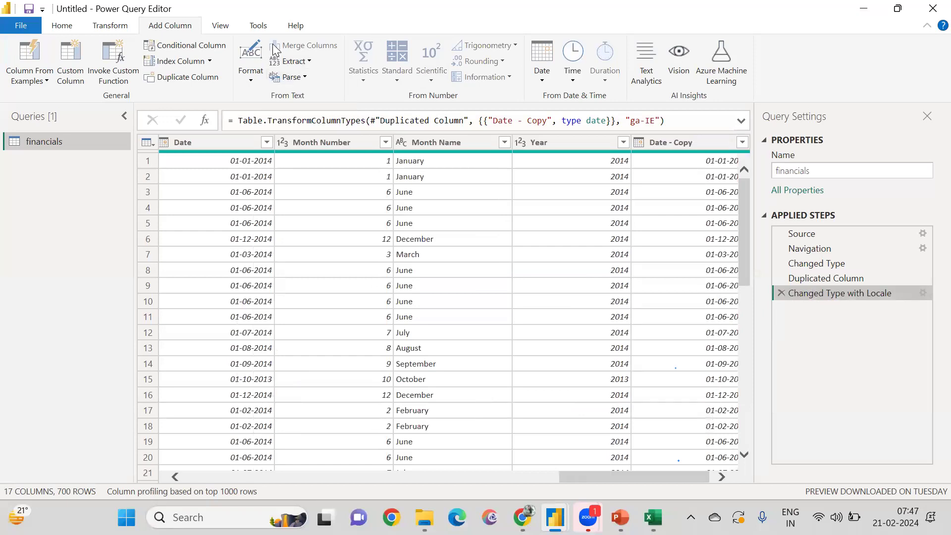
Step: Look through the statistics, parsing, extraction and text formatting options available for transforming existing columns
click(110, 25)
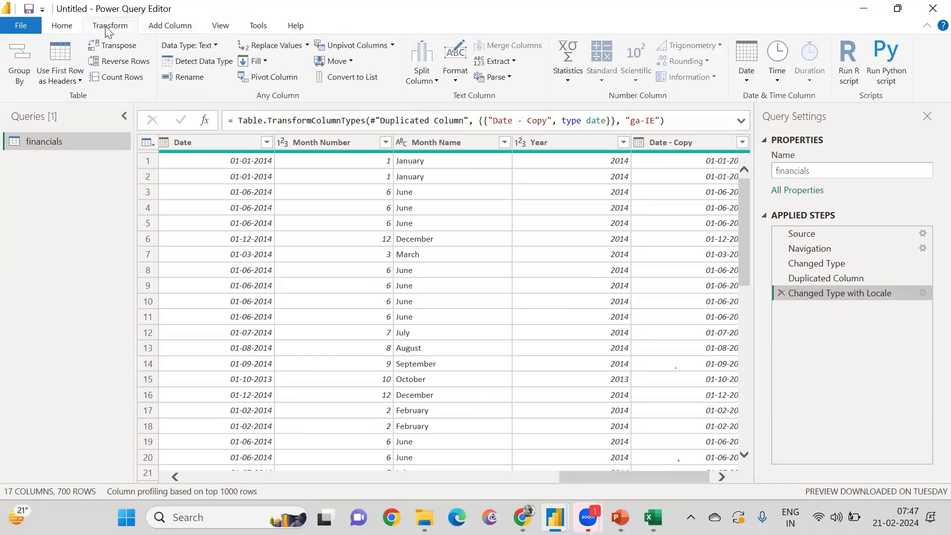
click(565, 76)
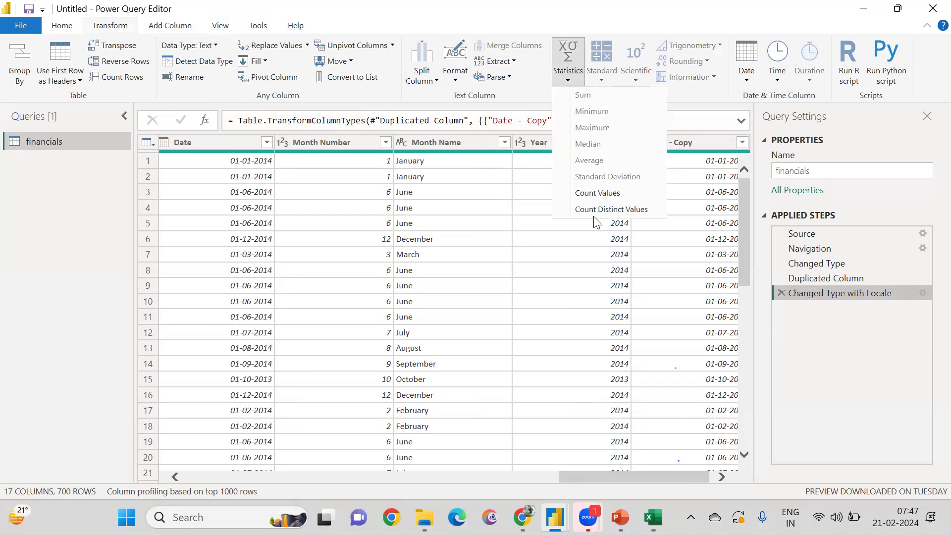
click(509, 78)
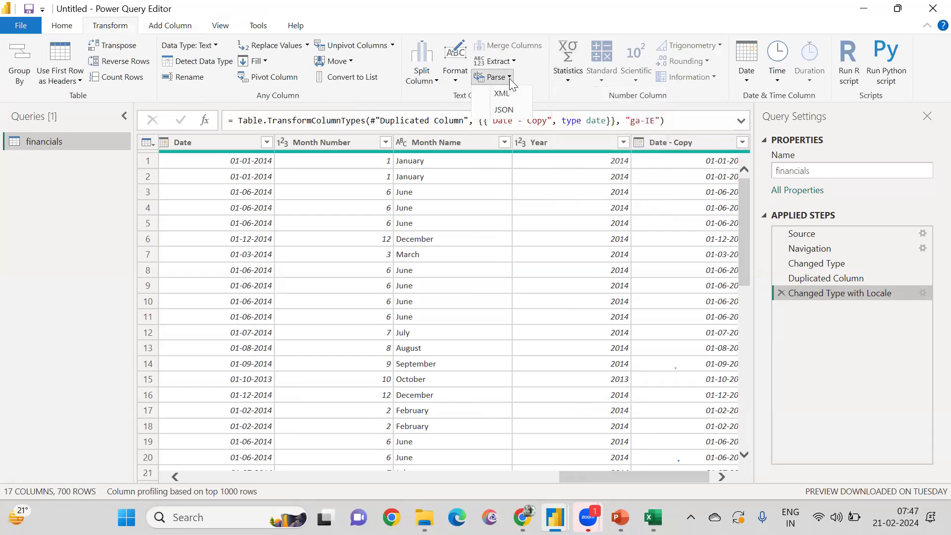
click(511, 58)
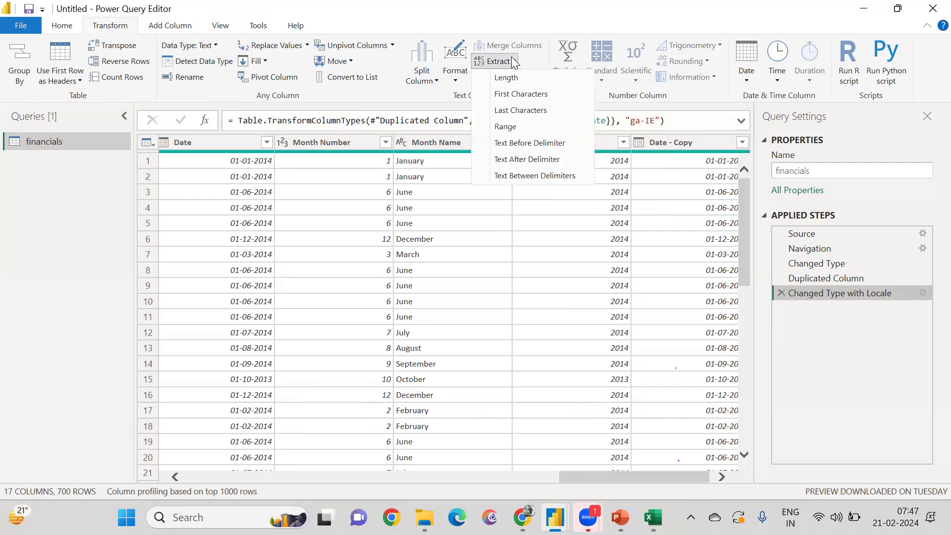
click(455, 77)
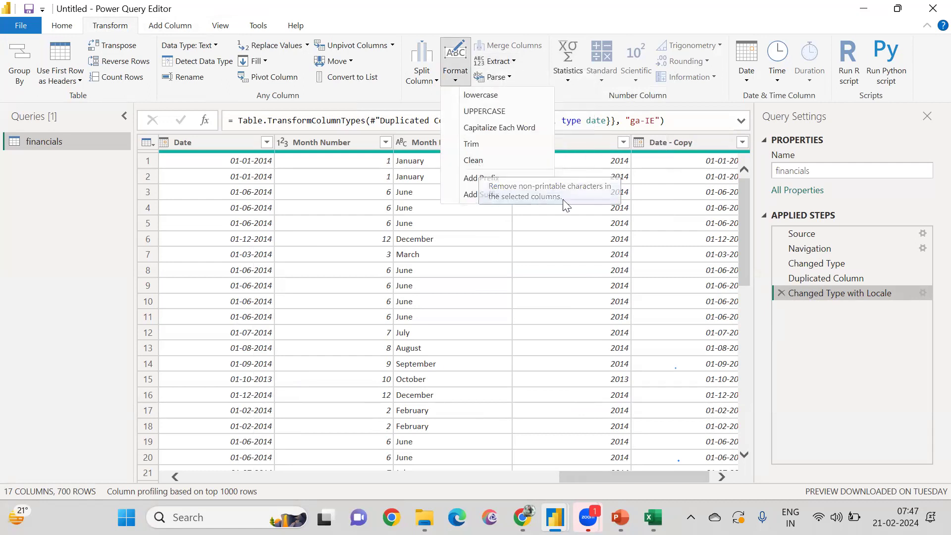
Step: Examine the Date - Copy column's commands and date transformations, along with the editor's view and diagnostics options
click(695, 143)
right_click(694, 143)
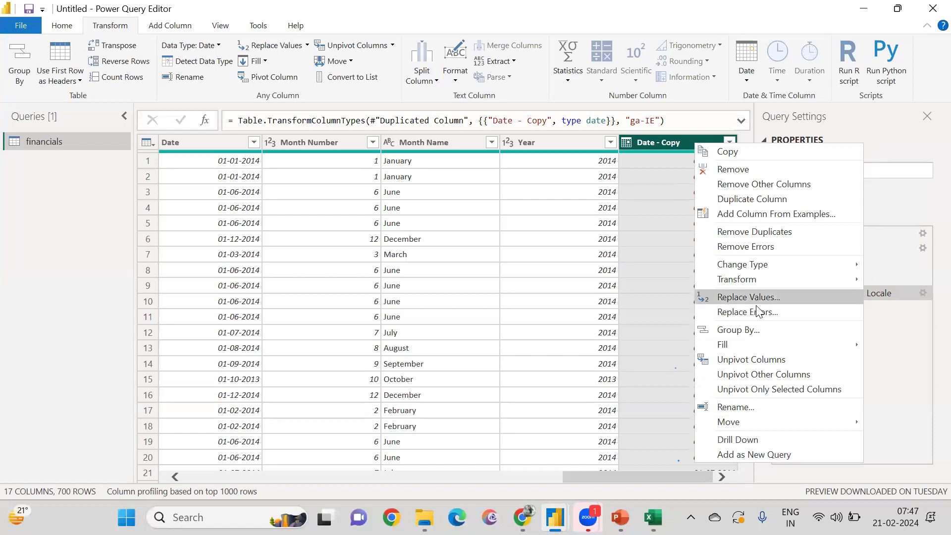
mouse_move(759, 281)
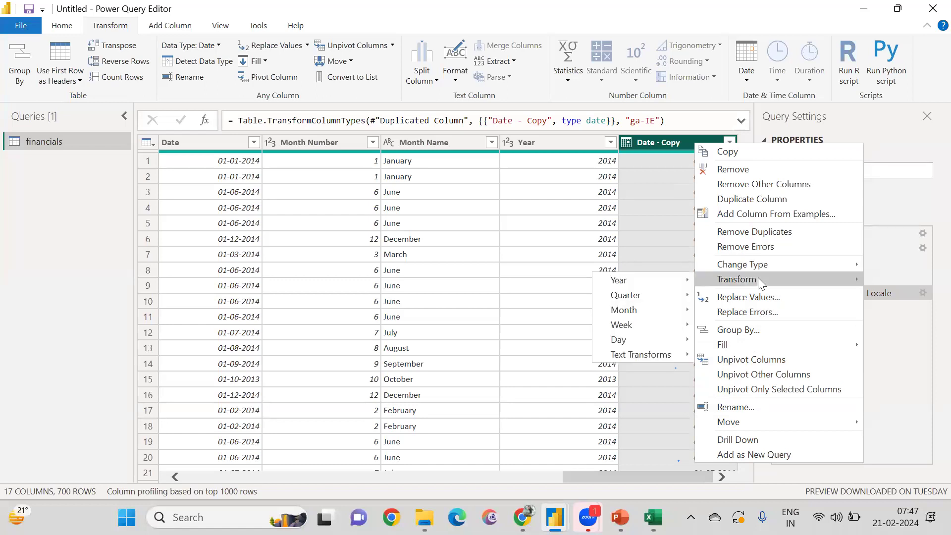
mouse_move(660, 280)
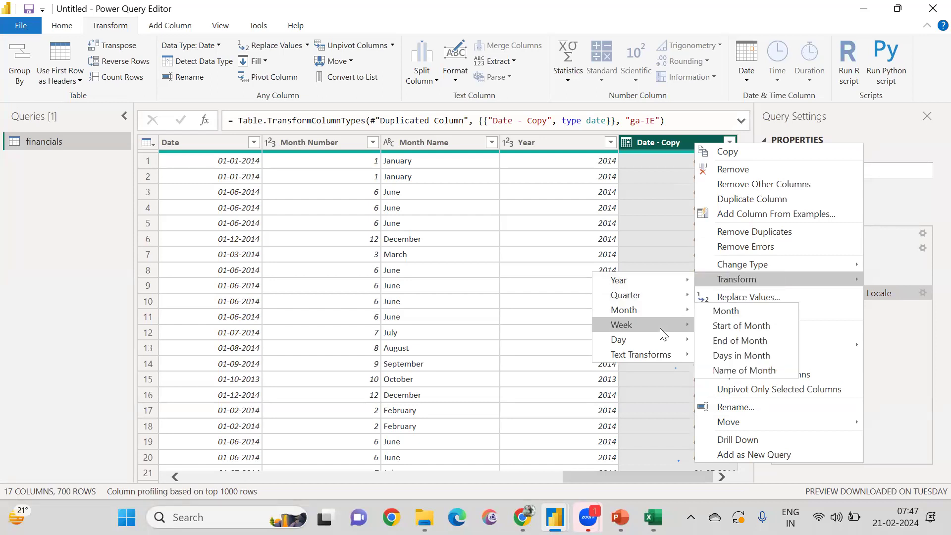
mouse_move(659, 353)
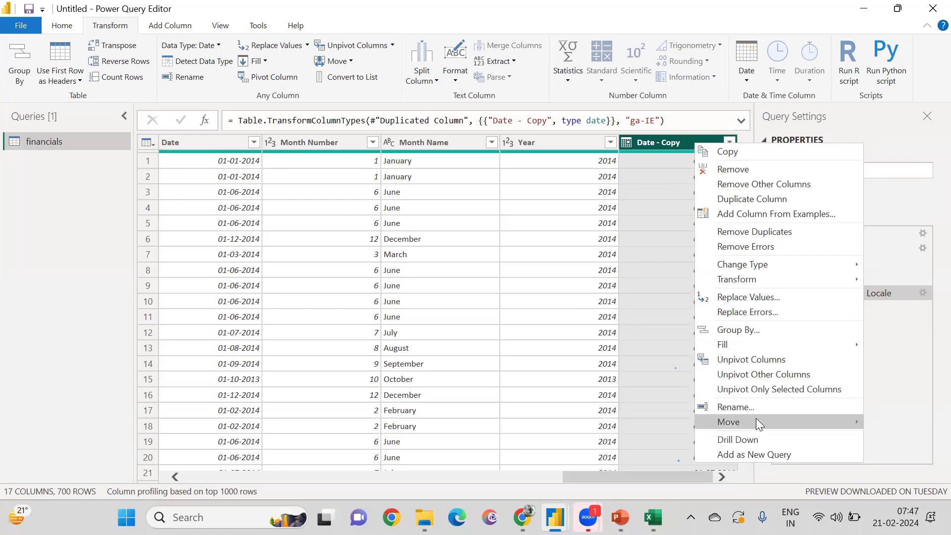
right_click(651, 142)
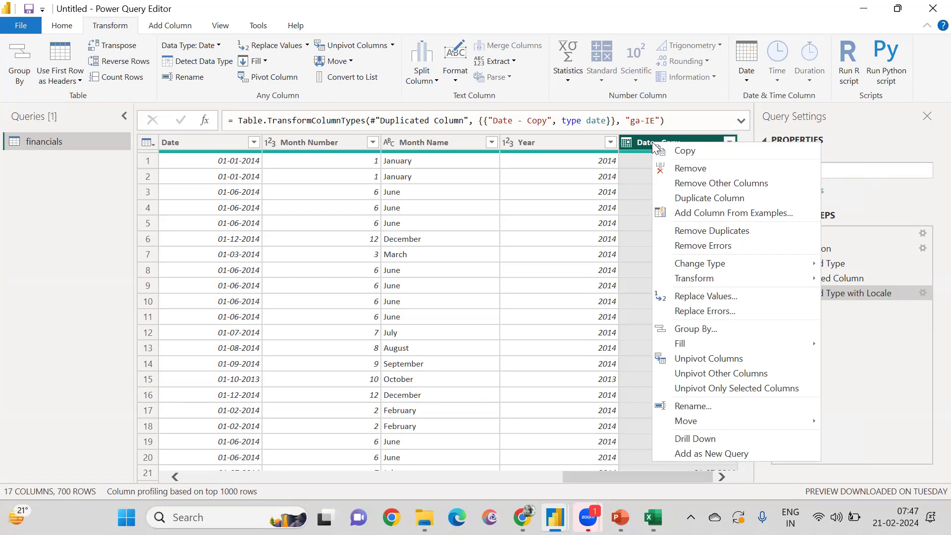
click(214, 28)
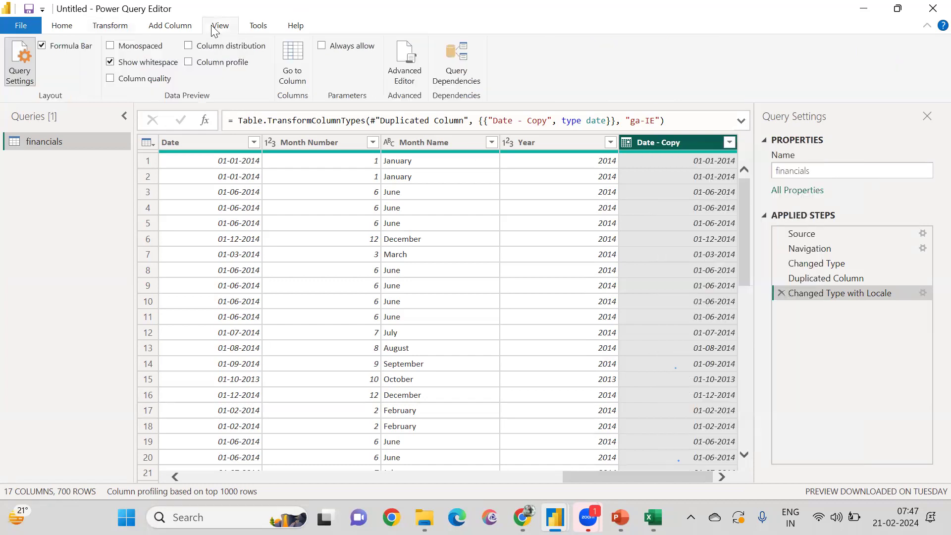
click(257, 28)
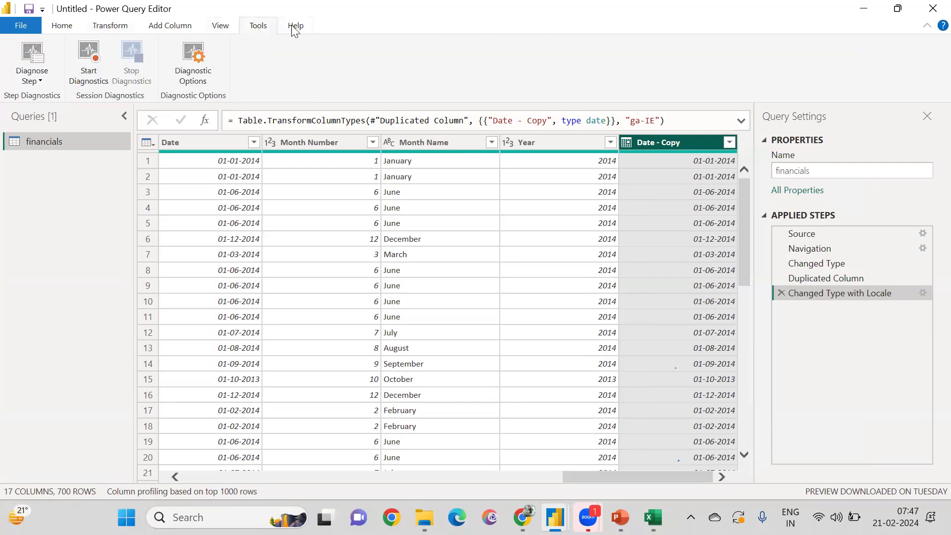
click(62, 26)
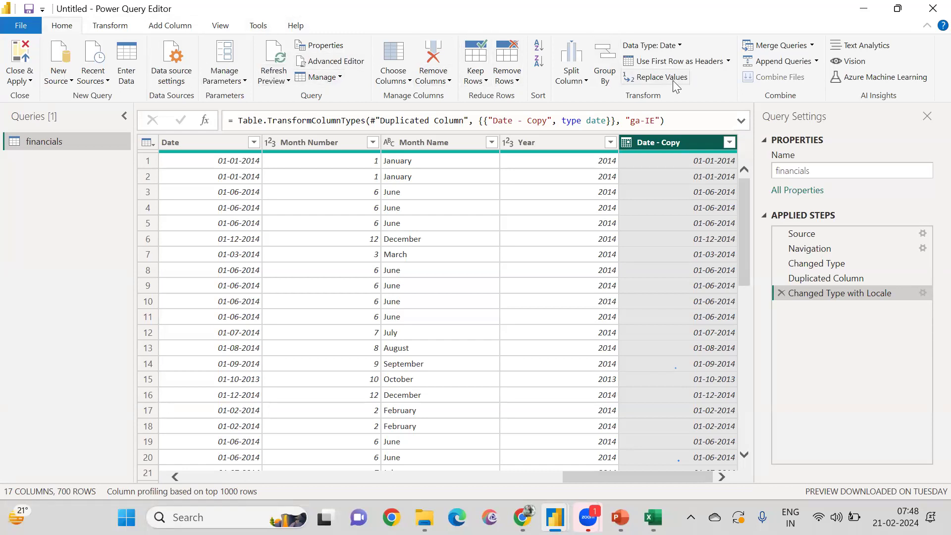
click(684, 82)
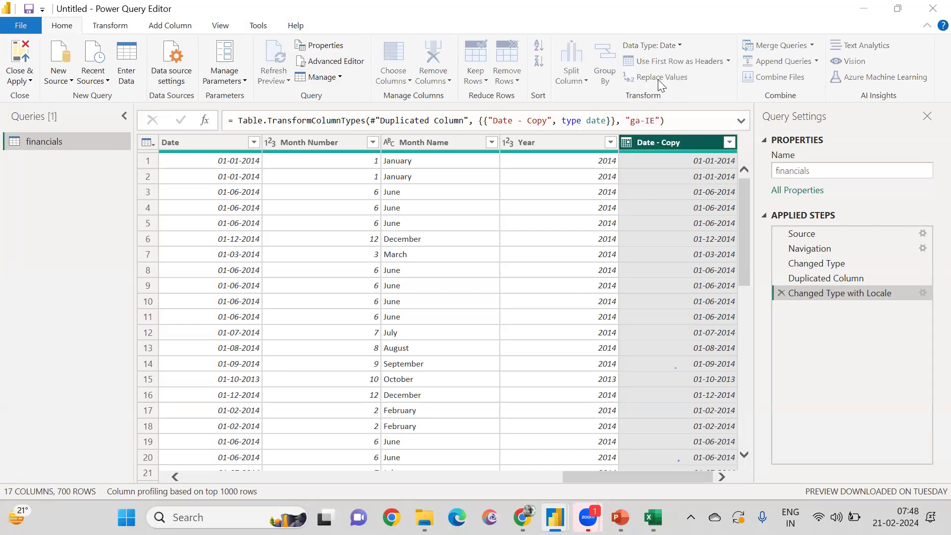
click(644, 78)
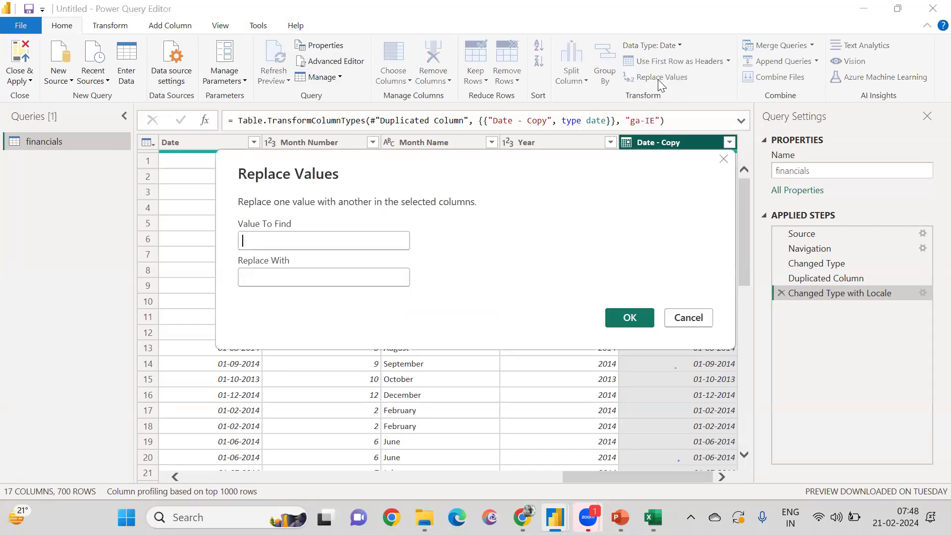
click(723, 159)
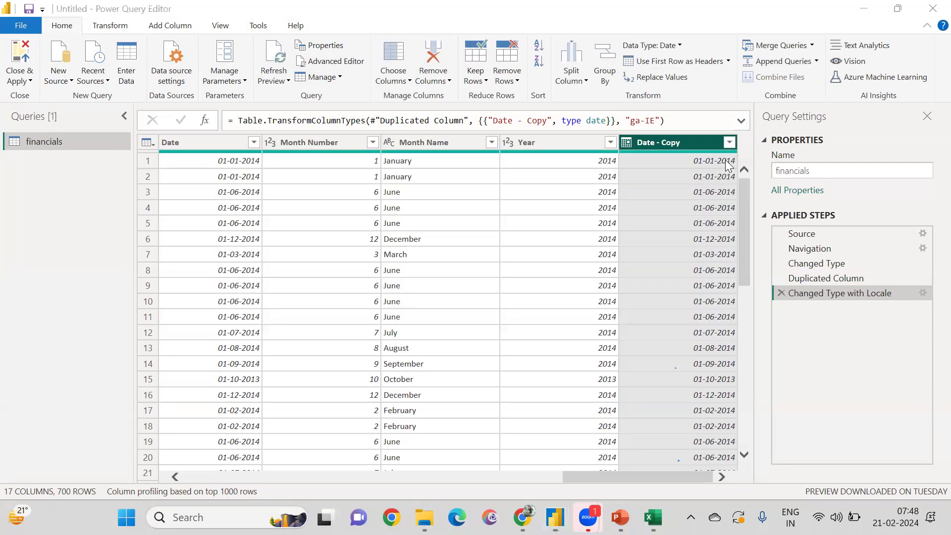
Step: Change the Date - Copy column's data type to Date/Time/Timezone
click(672, 50)
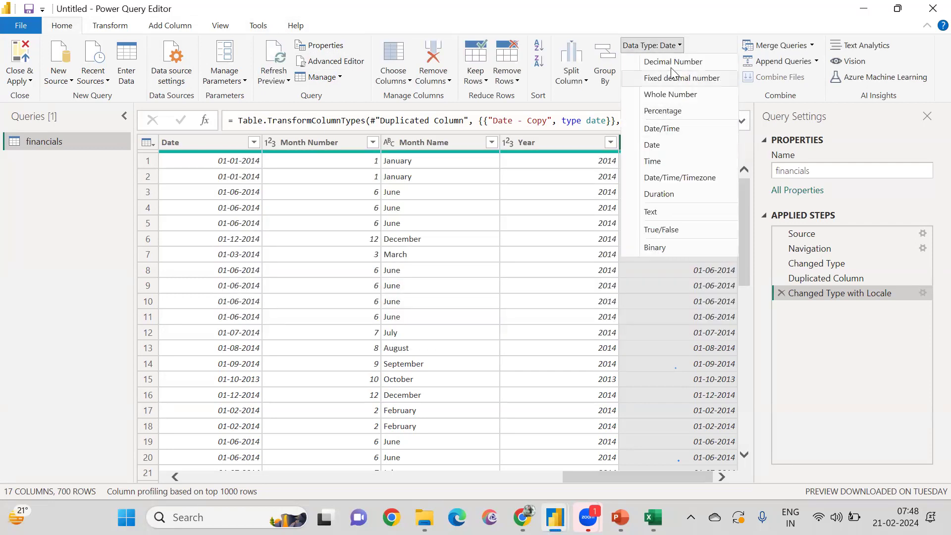
click(672, 178)
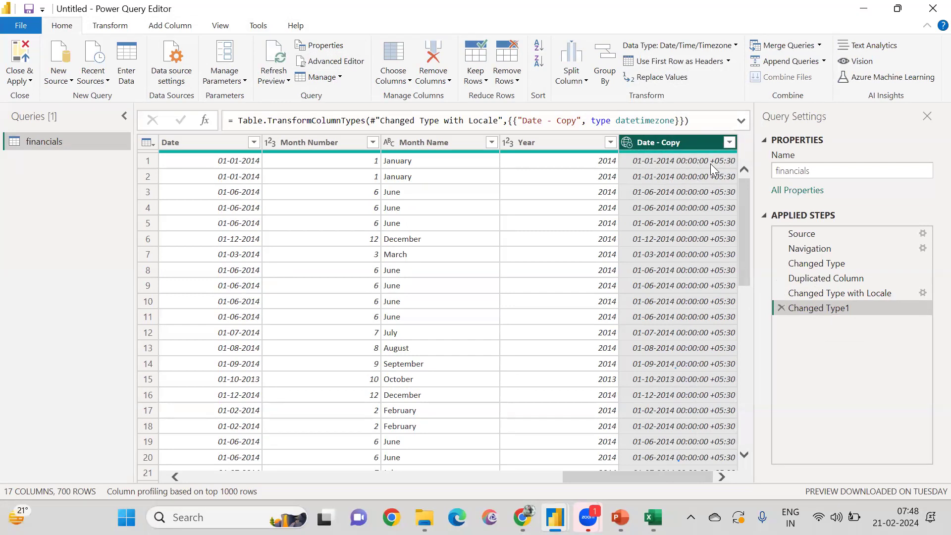
Step: Convert the Date - Copy column by locale, using the data type Text and the locale English (United States)
right_click(661, 146)
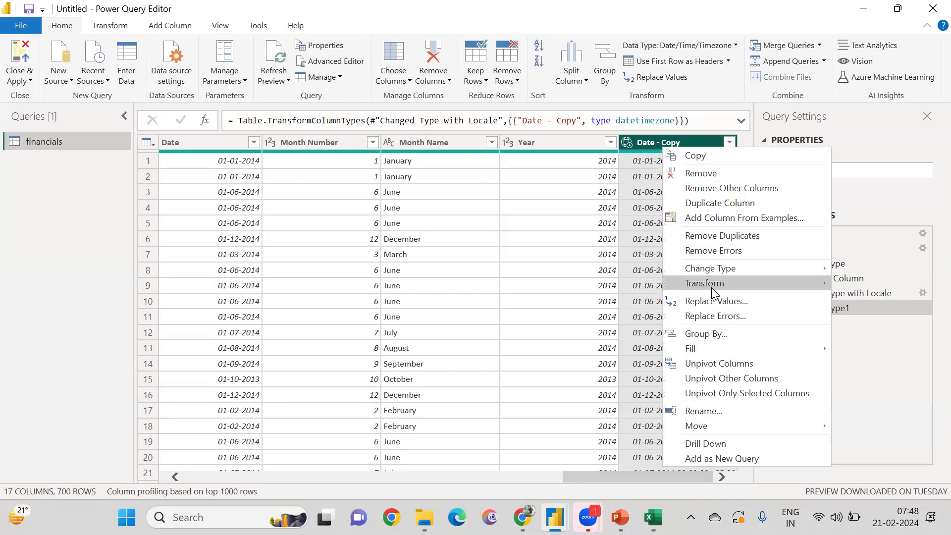
mouse_move(713, 291)
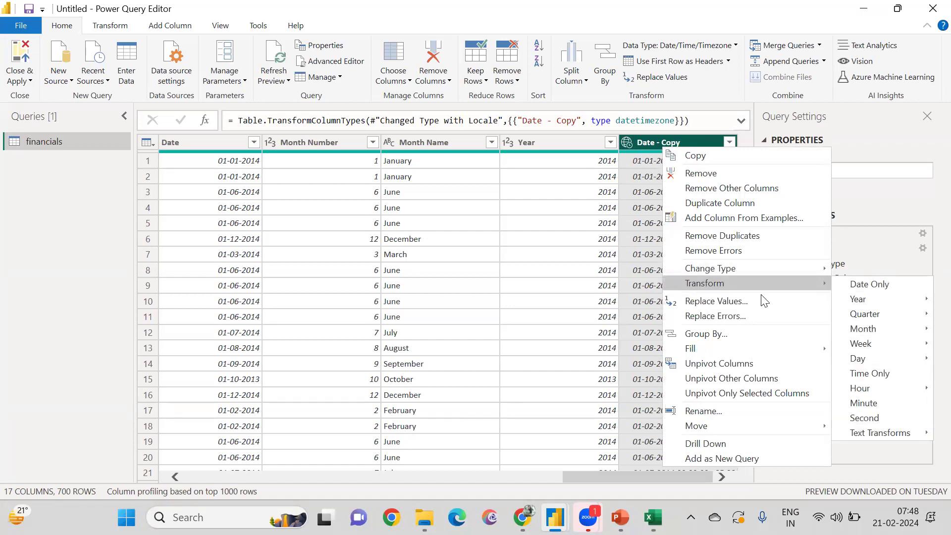
mouse_move(672, 267)
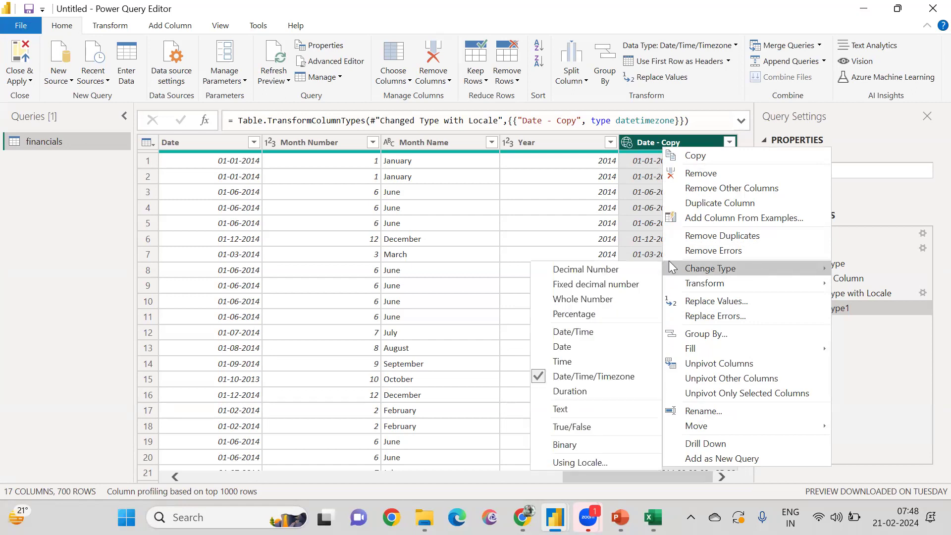
click(567, 463)
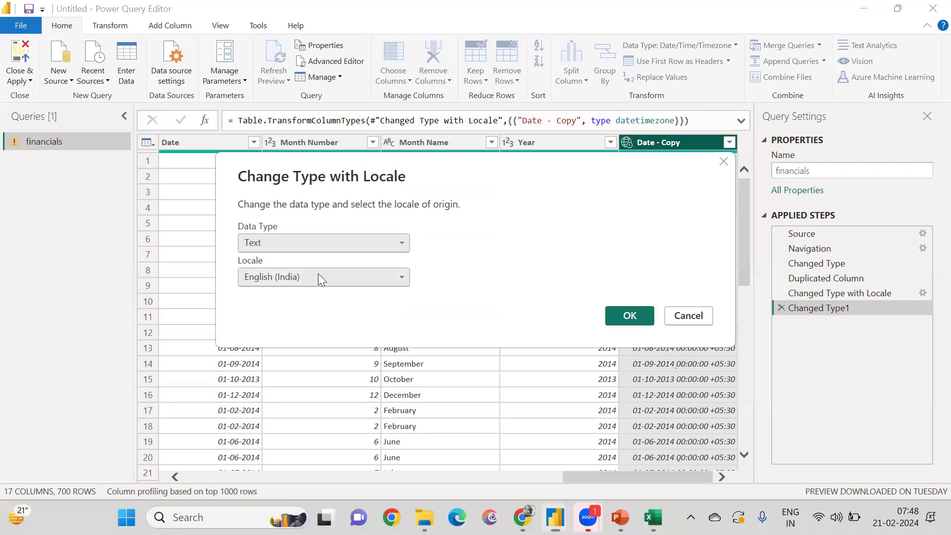
click(318, 275)
scroll(322, 347, down, 7)
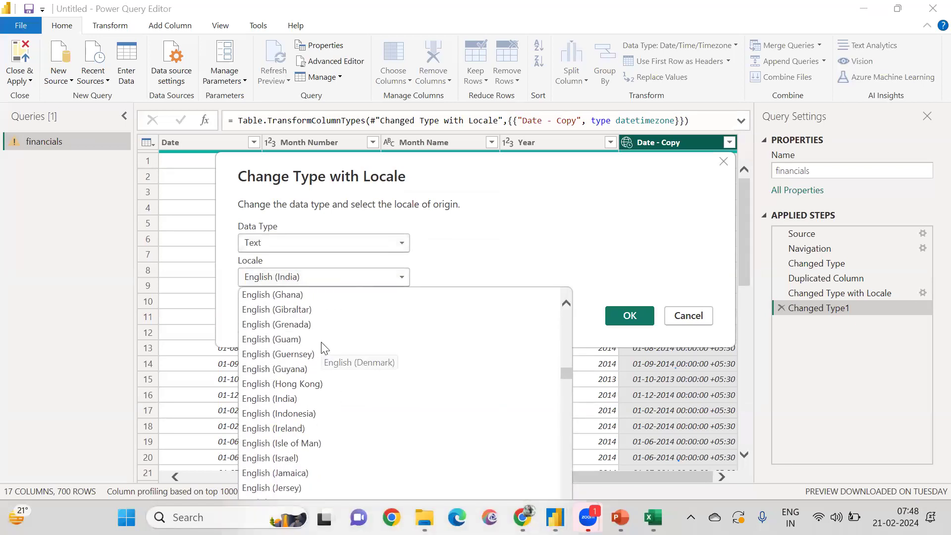
scroll(322, 343, down, 5)
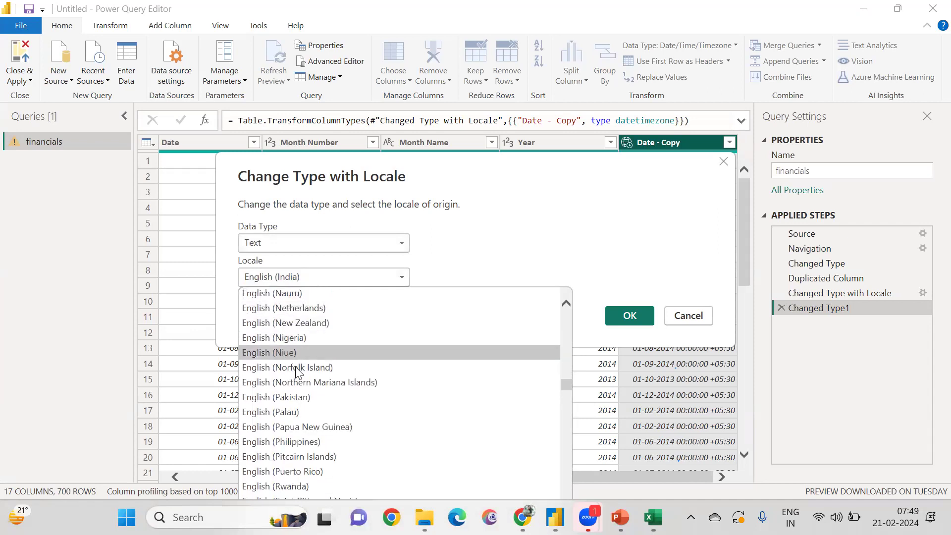
scroll(297, 394, down, 2)
scroll(297, 396, down, 8)
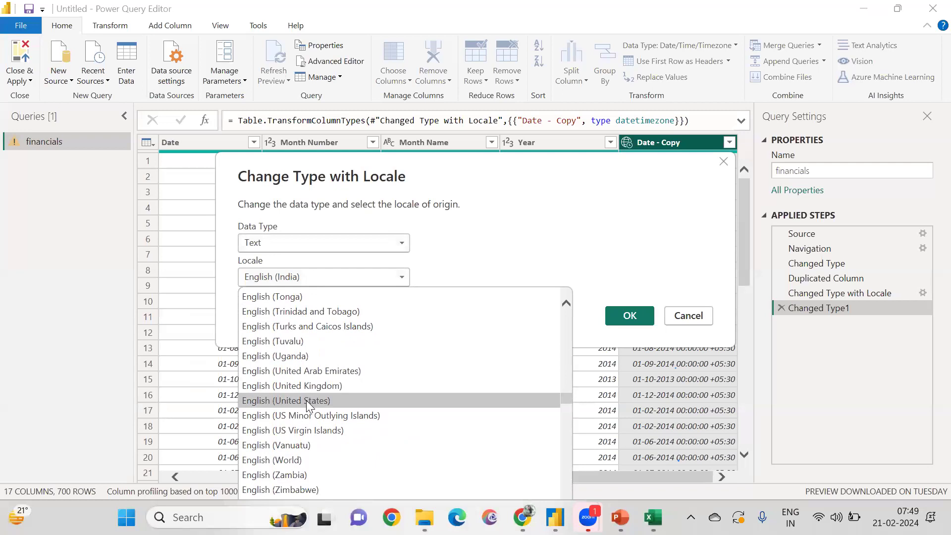
click(306, 400)
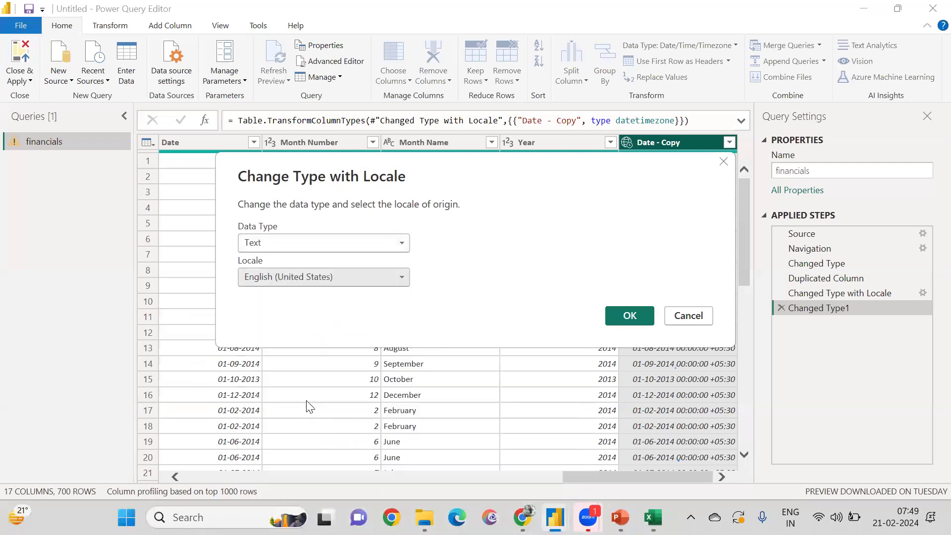
click(624, 316)
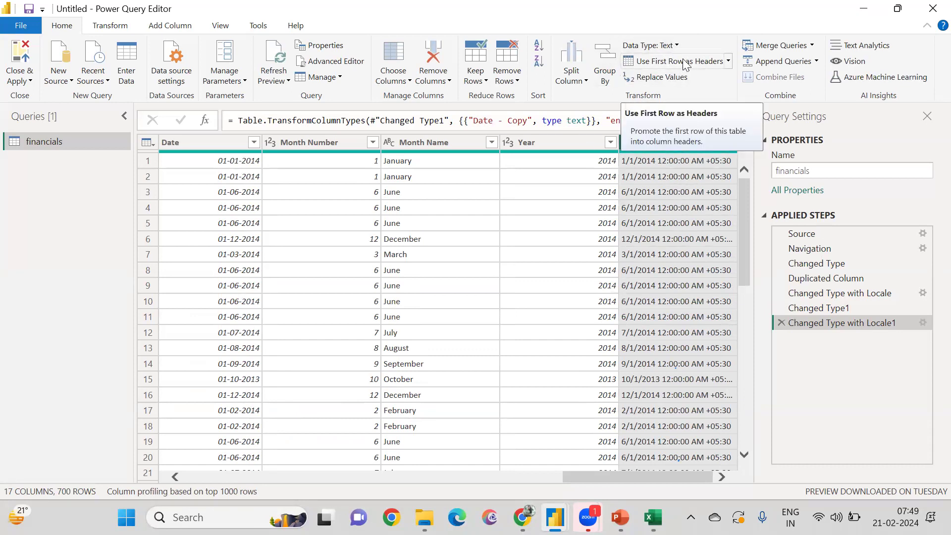
Step: Run automatic data type detection on the Date - Copy column
click(102, 27)
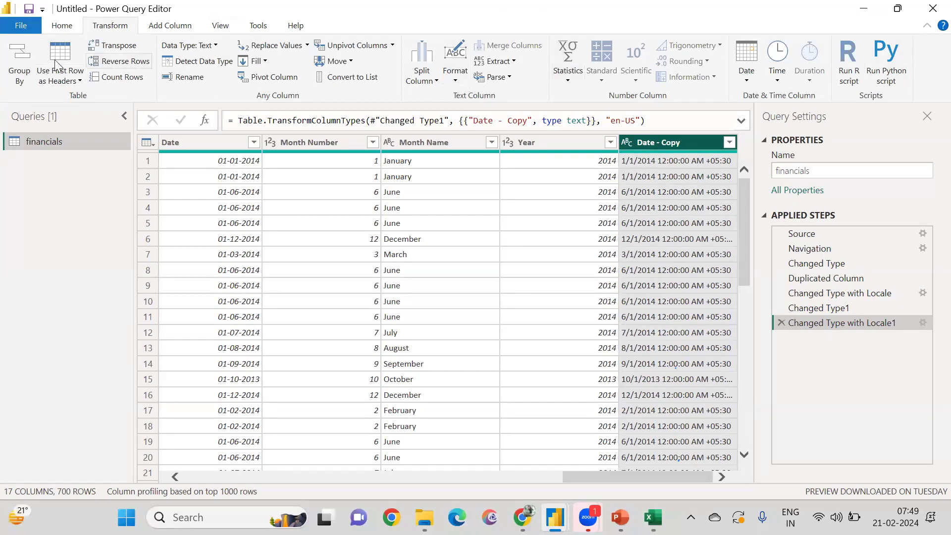
click(208, 46)
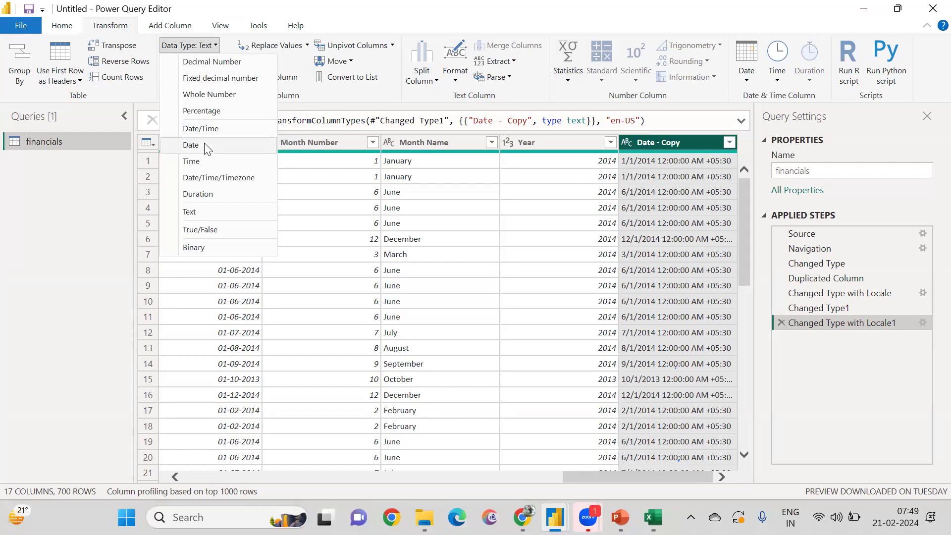
click(146, 89)
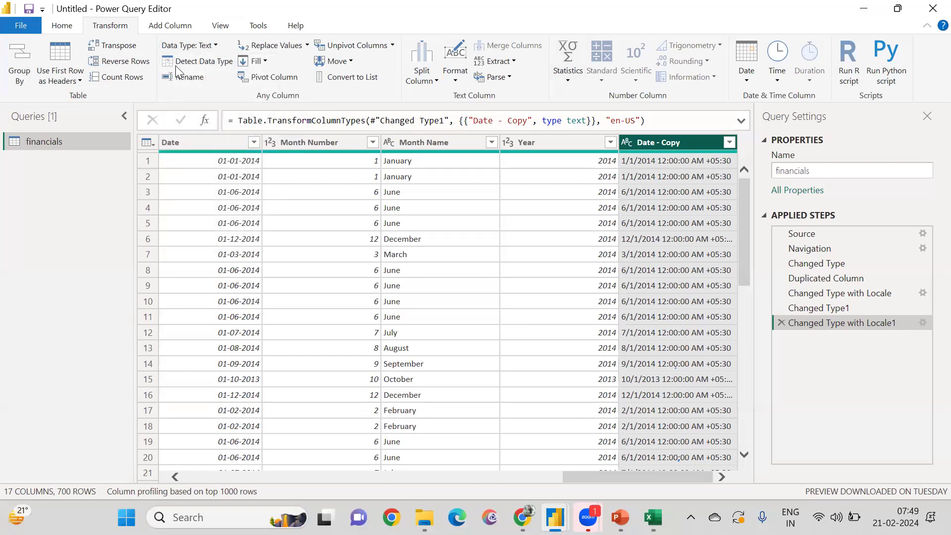
click(205, 61)
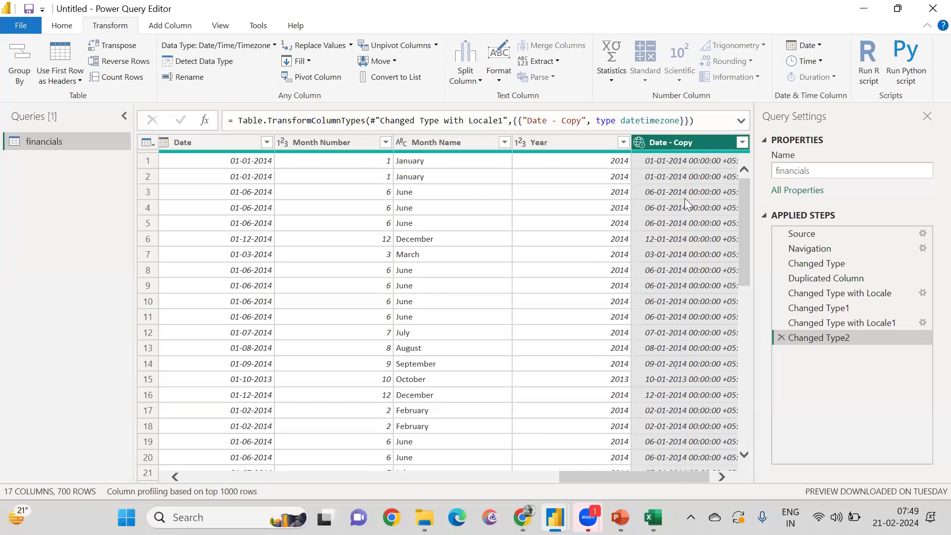
scroll(697, 210, right, 1)
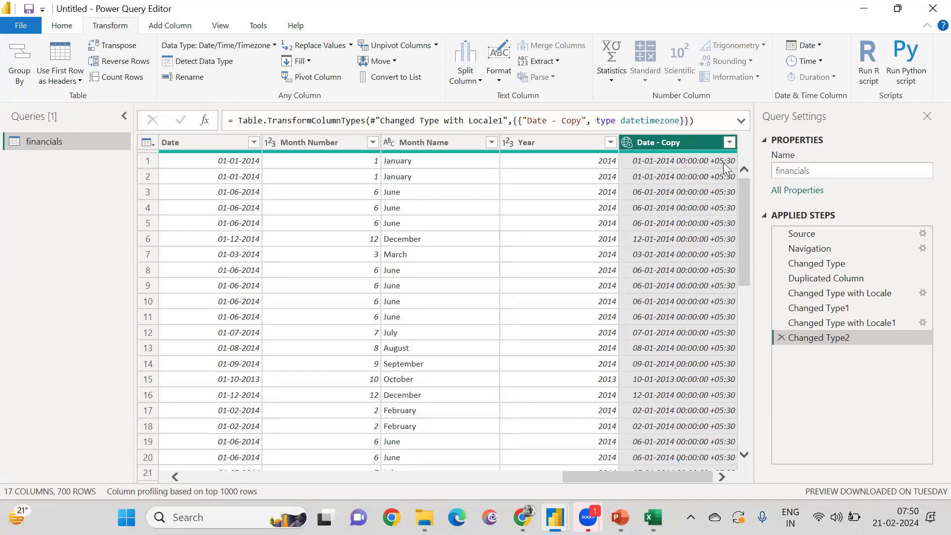
right_click(667, 145)
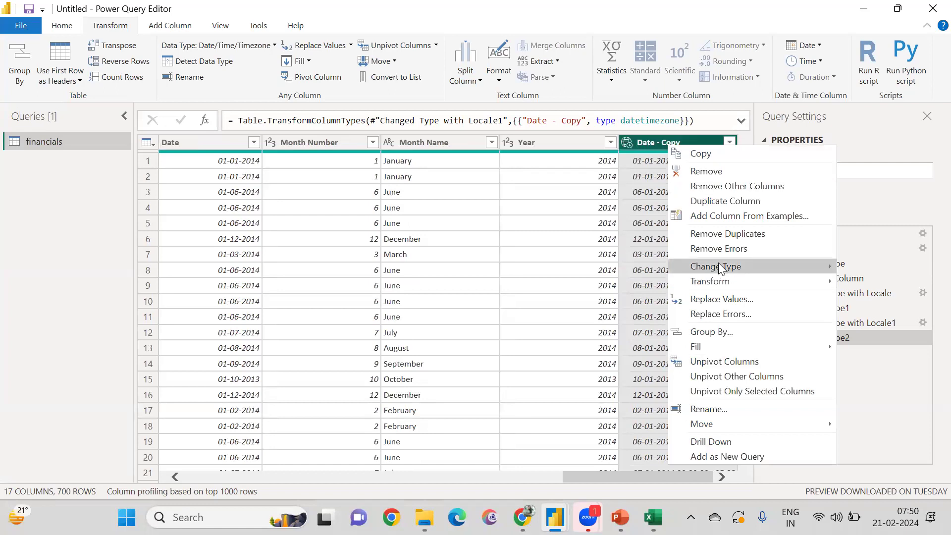
mouse_move(722, 270)
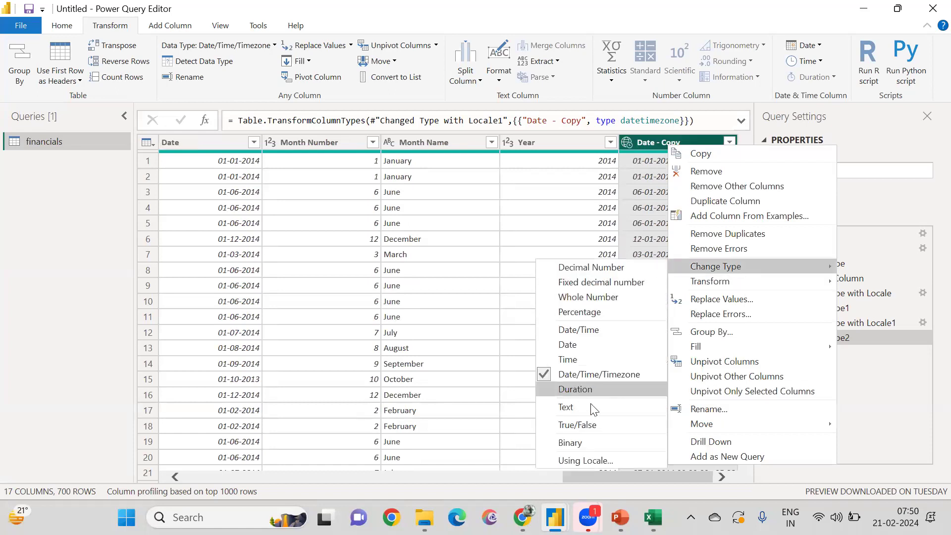
click(577, 458)
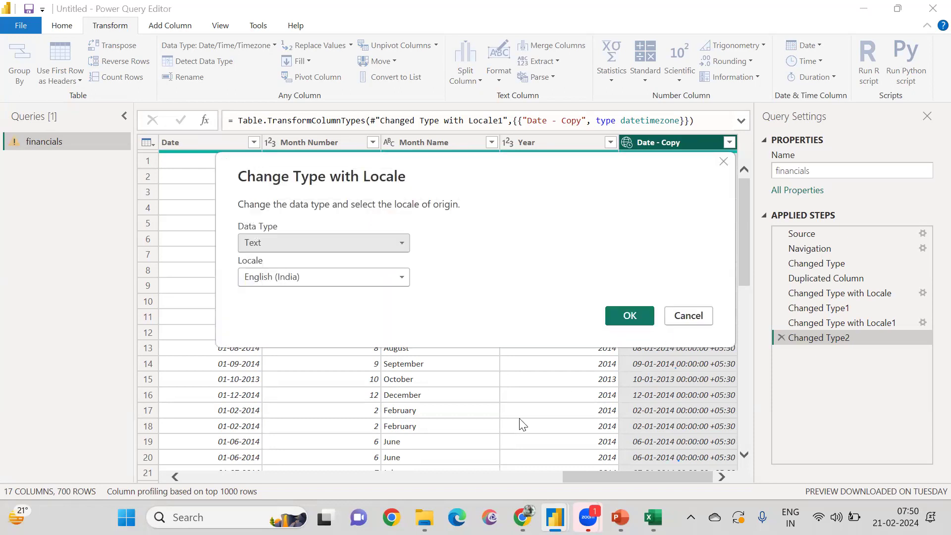
click(689, 316)
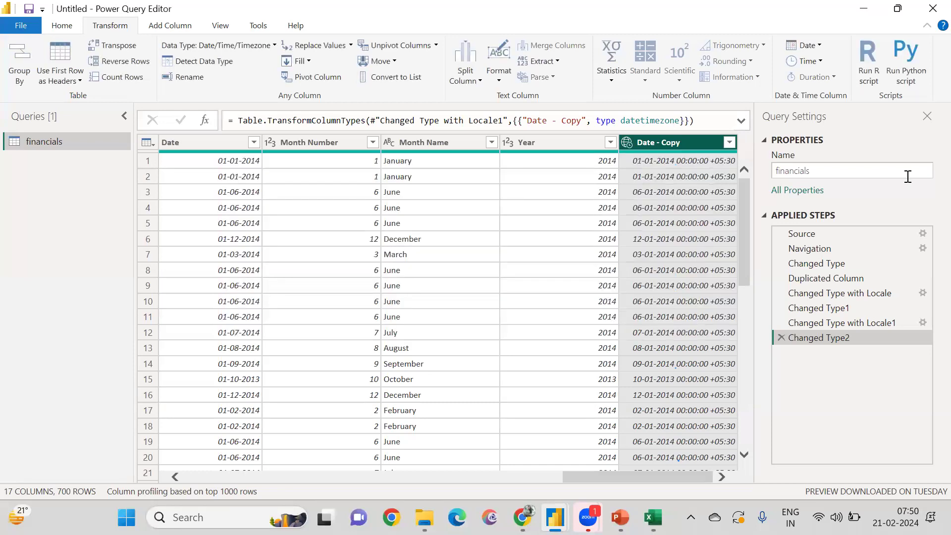
Step: Delete the applied steps from Changed Type2 back through Duplicated Column, keeping Source, Navigation and Changed Type
click(782, 338)
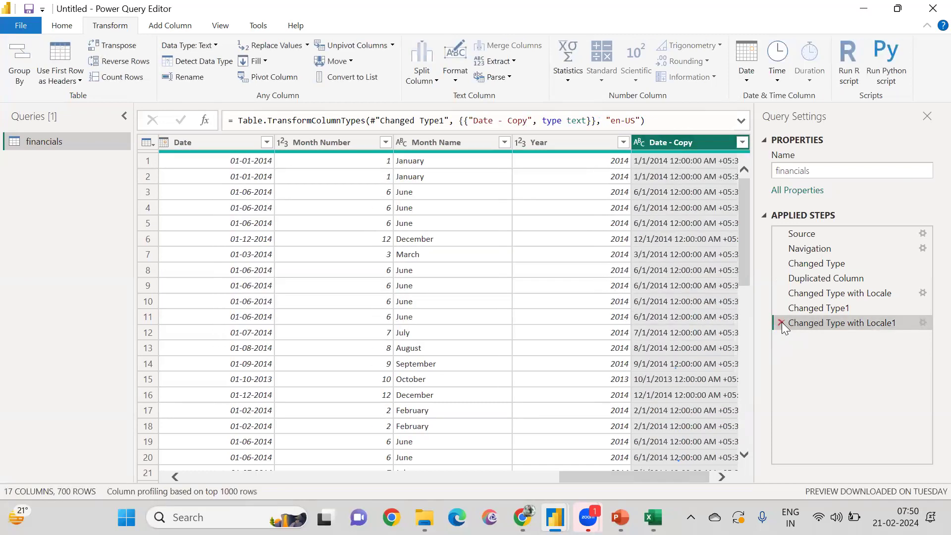
click(781, 322)
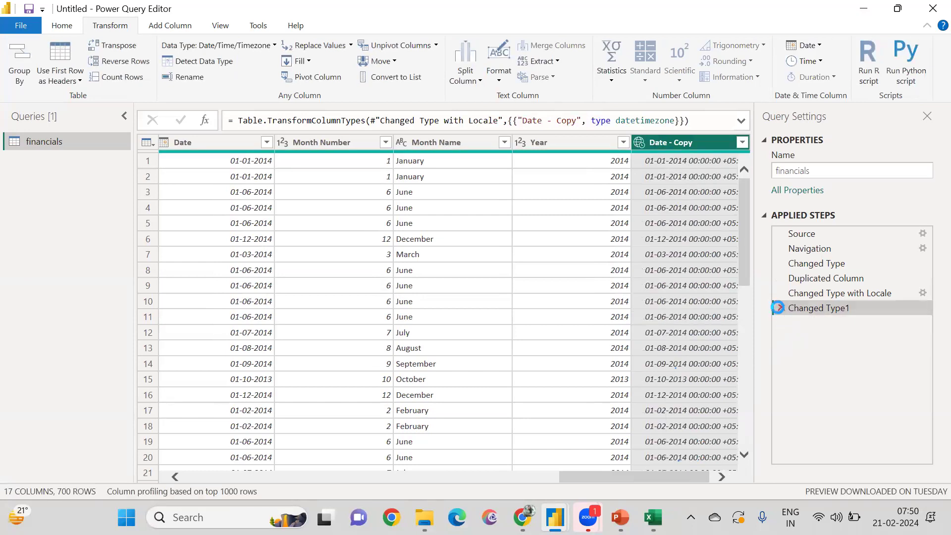
click(779, 307)
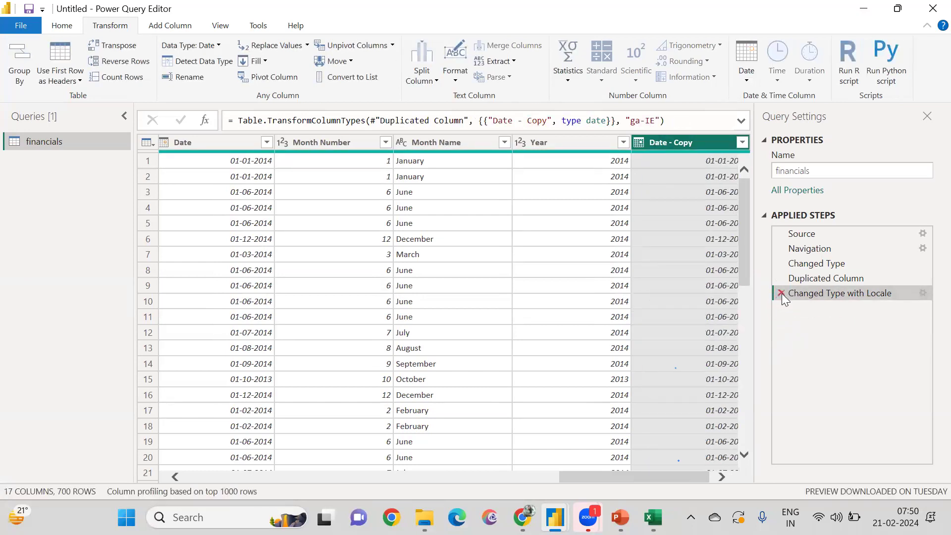
click(781, 293)
click(779, 281)
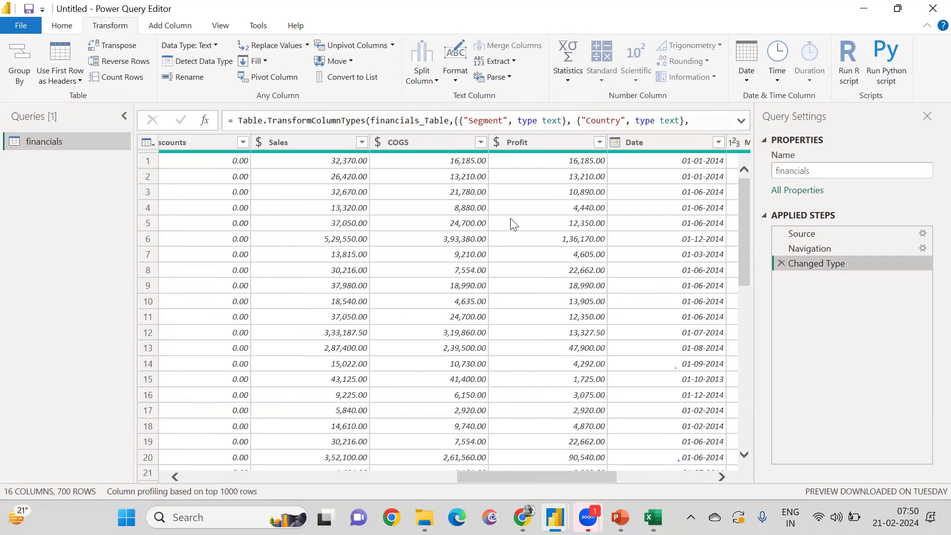
scroll(513, 224, left, 2)
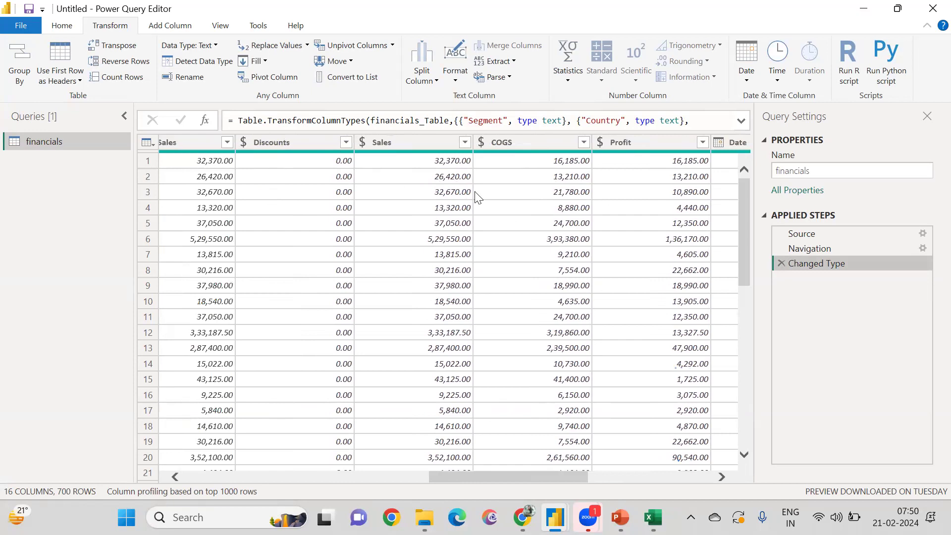
scroll(482, 211, right, 5)
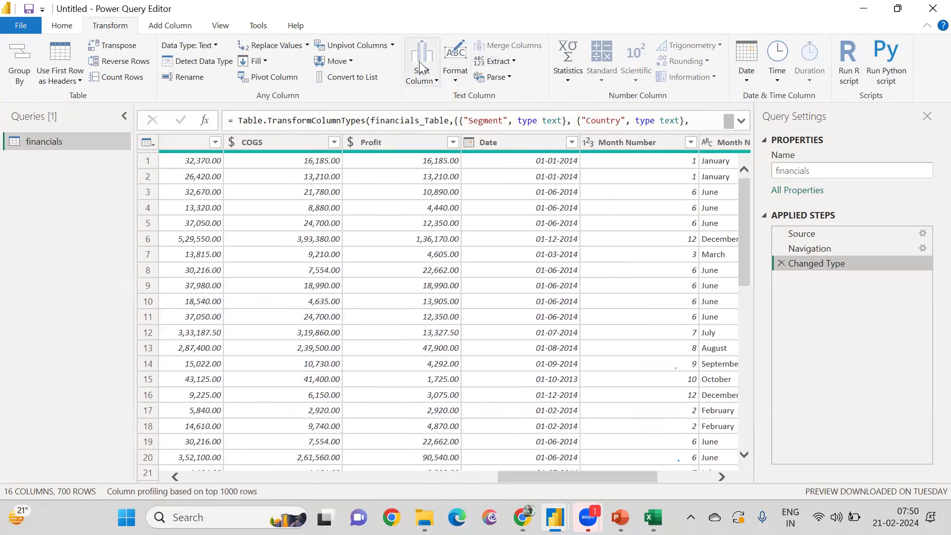
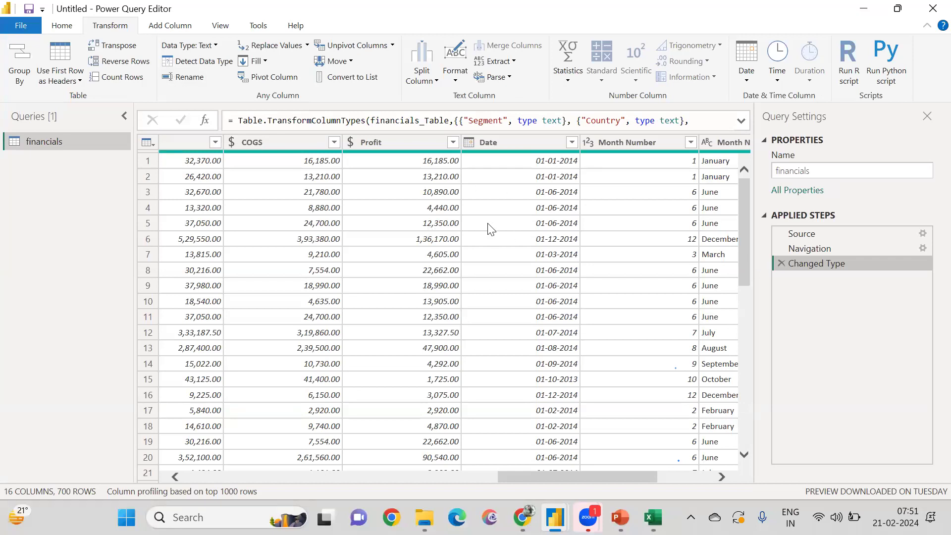
scroll(318, 224, left, 5)
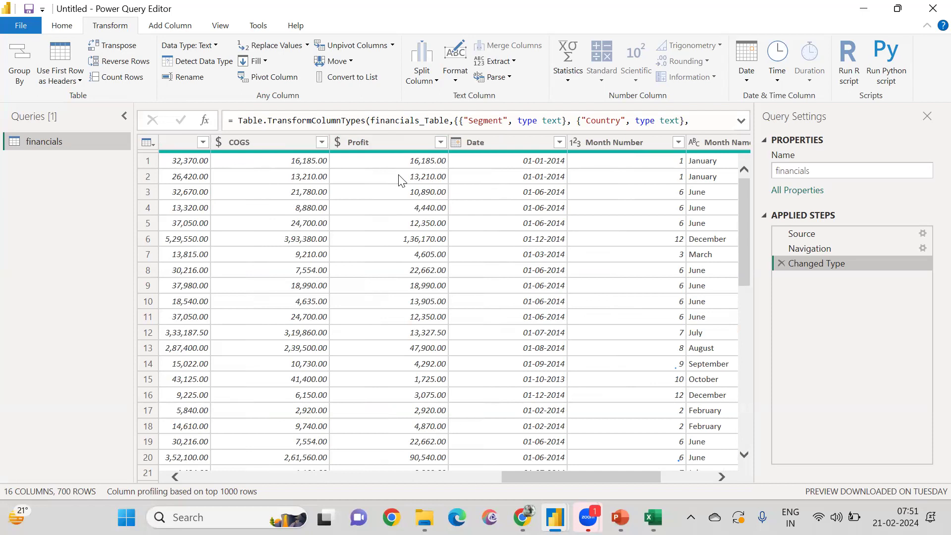
scroll(400, 179, left, 5)
scroll(400, 179, right, 5)
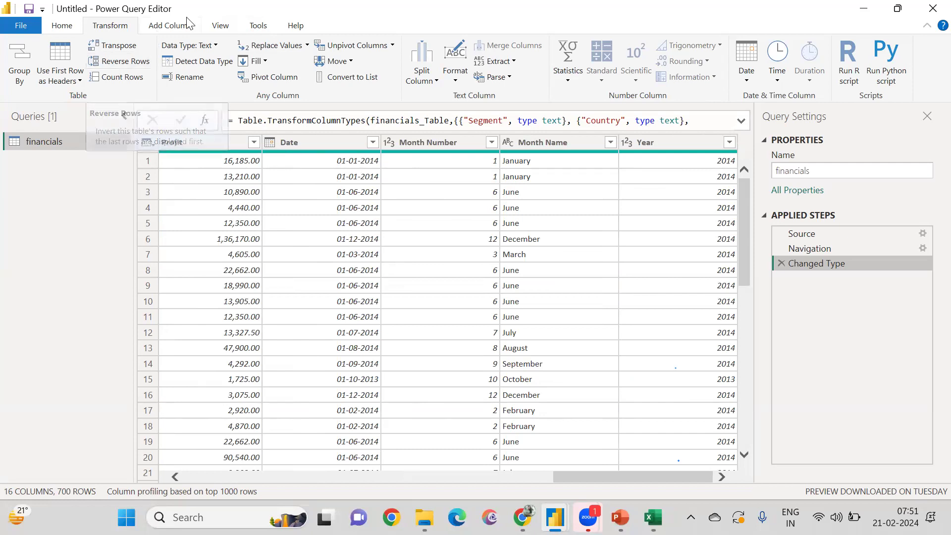
Step: Start a custom column for the financials table and build its formula as [Profit]-[Discounts] from the available columns
click(171, 27)
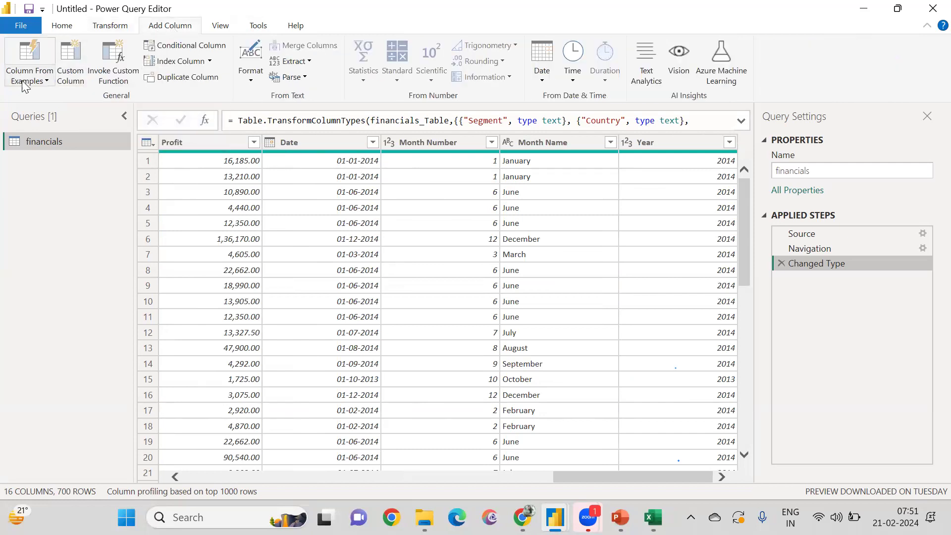
click(72, 84)
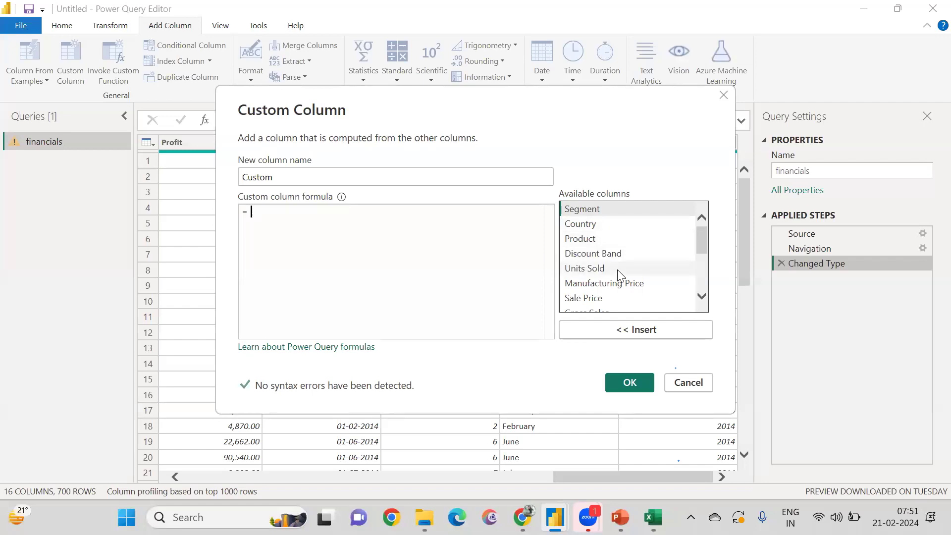
scroll(609, 238, down, 3)
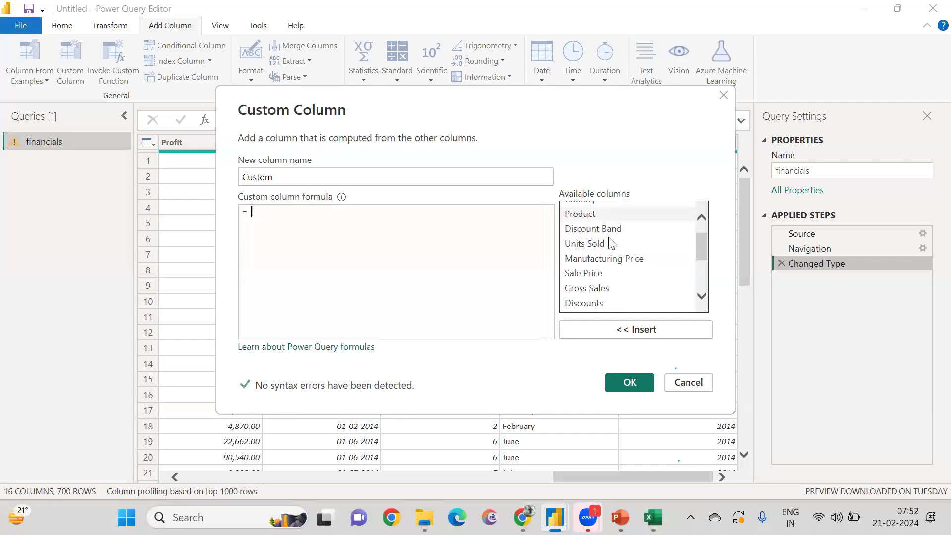
scroll(610, 242, down, 1)
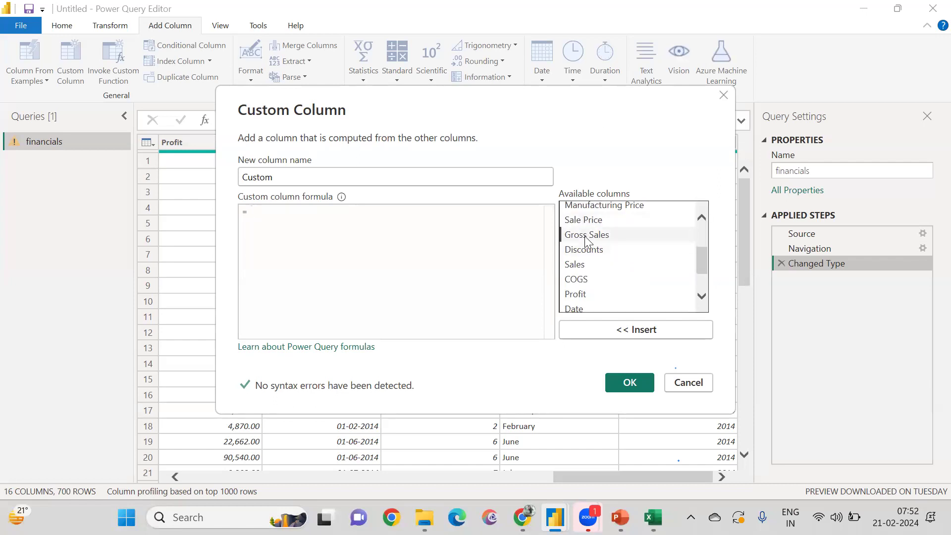
click(586, 241)
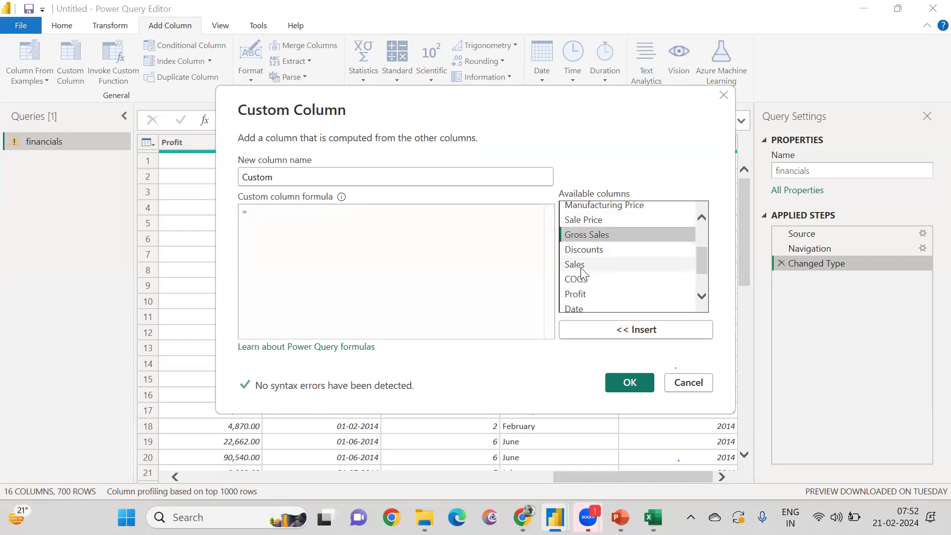
scroll(583, 289, down, 1)
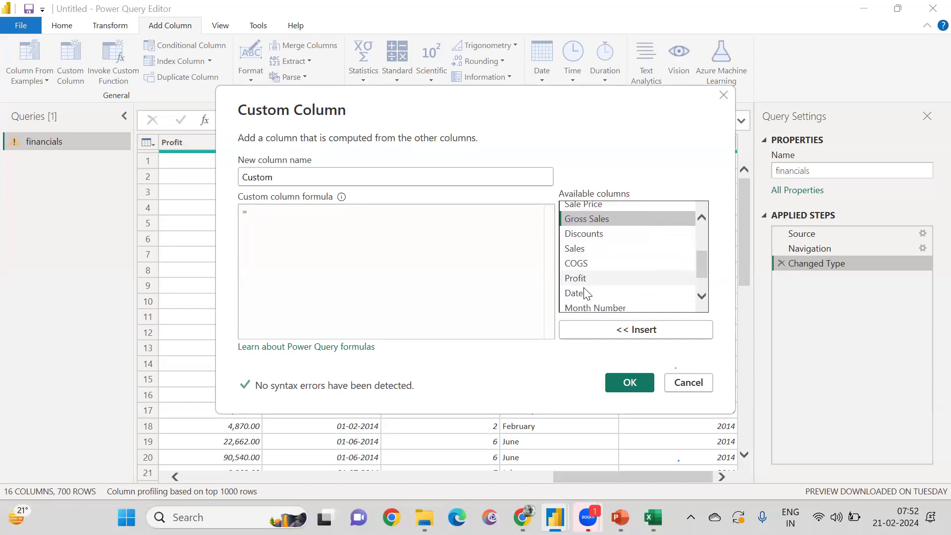
click(580, 280)
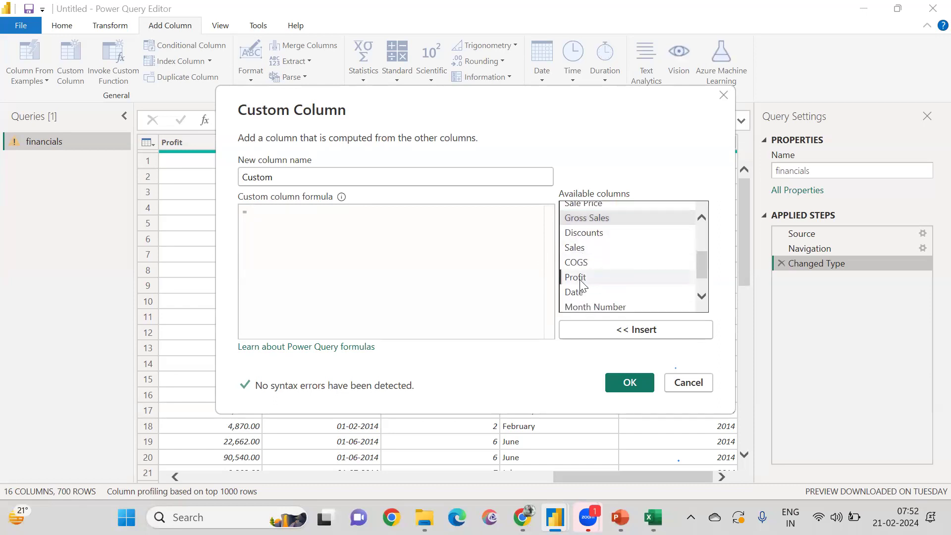
click(587, 331)
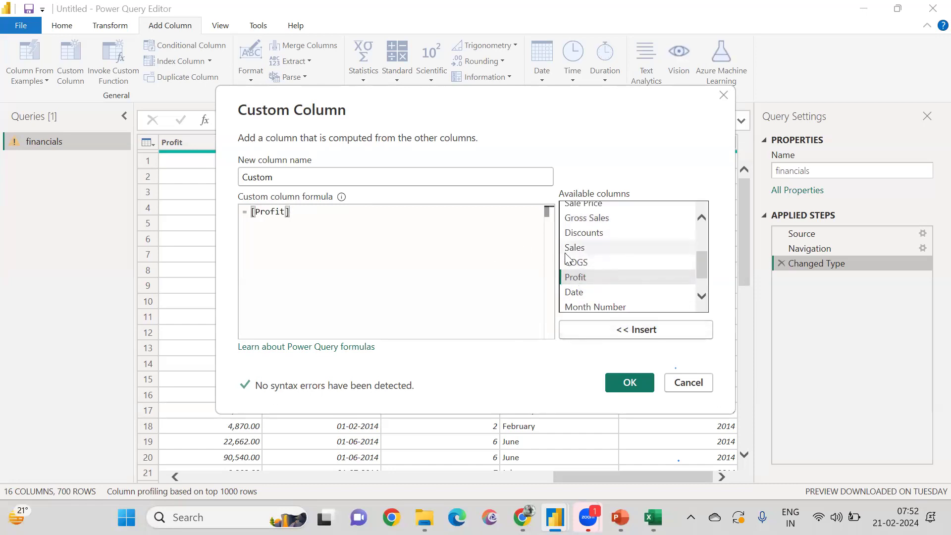
text(-)
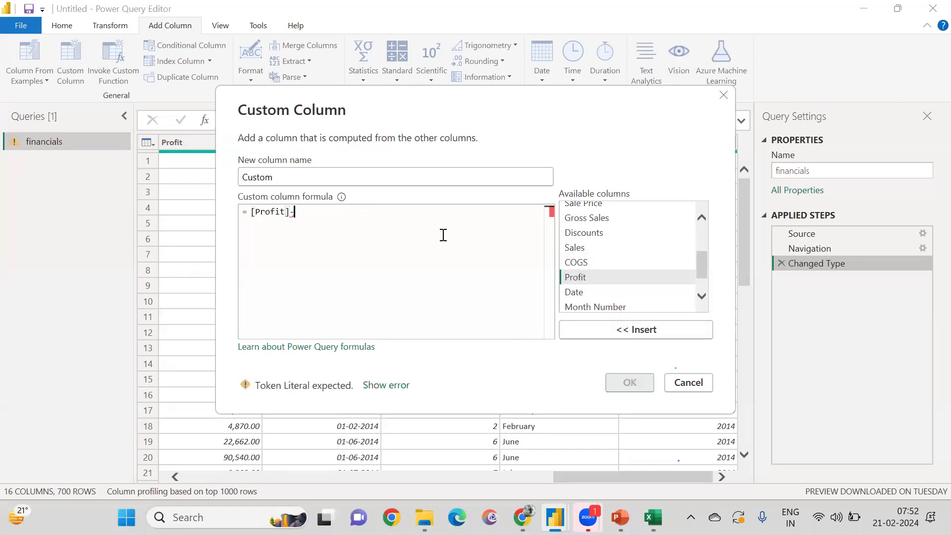
click(593, 234)
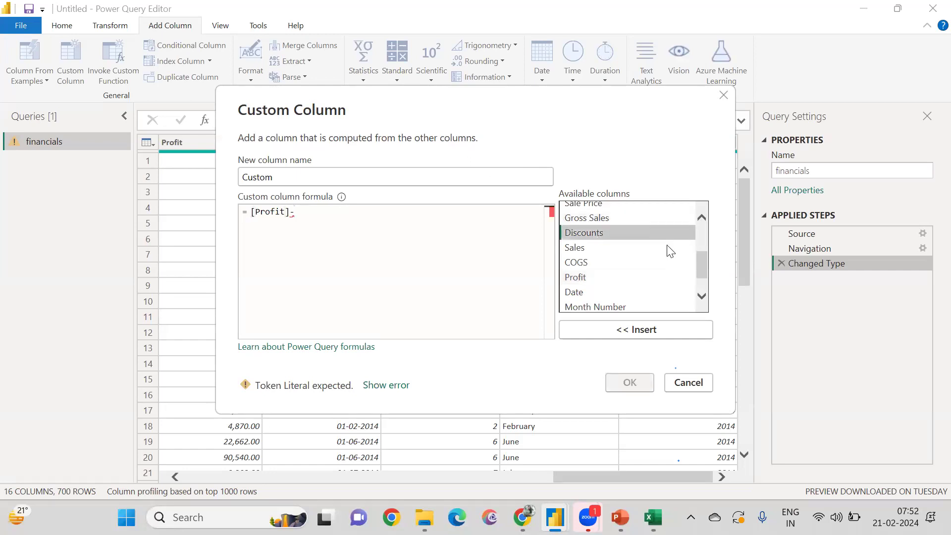
click(628, 332)
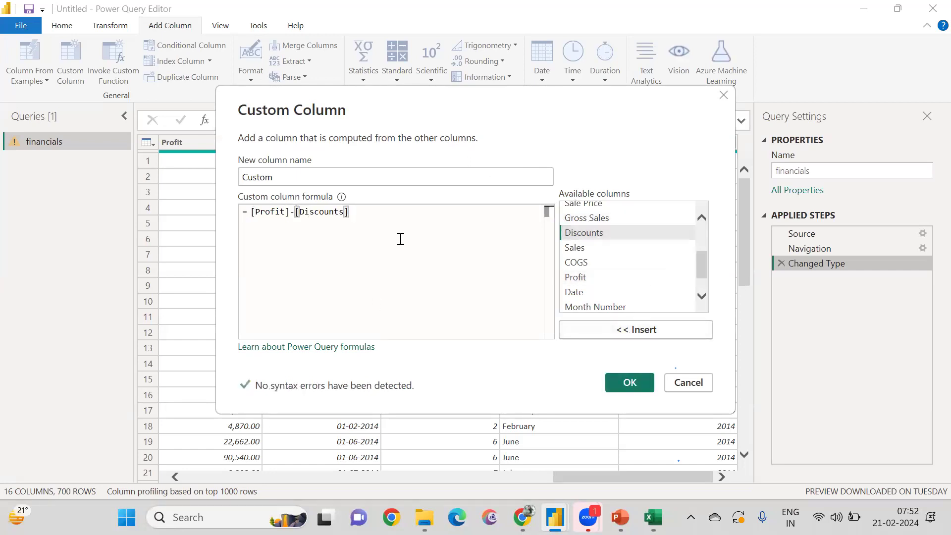
Step: Name the custom column Profit New and add it to the financials table
double_click(297, 173)
text(Profit)
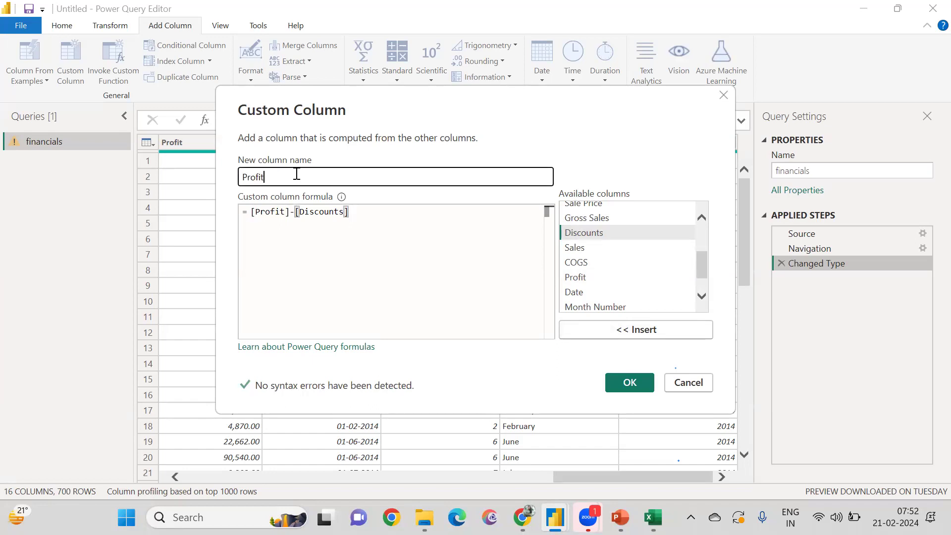
text( New)
click(625, 385)
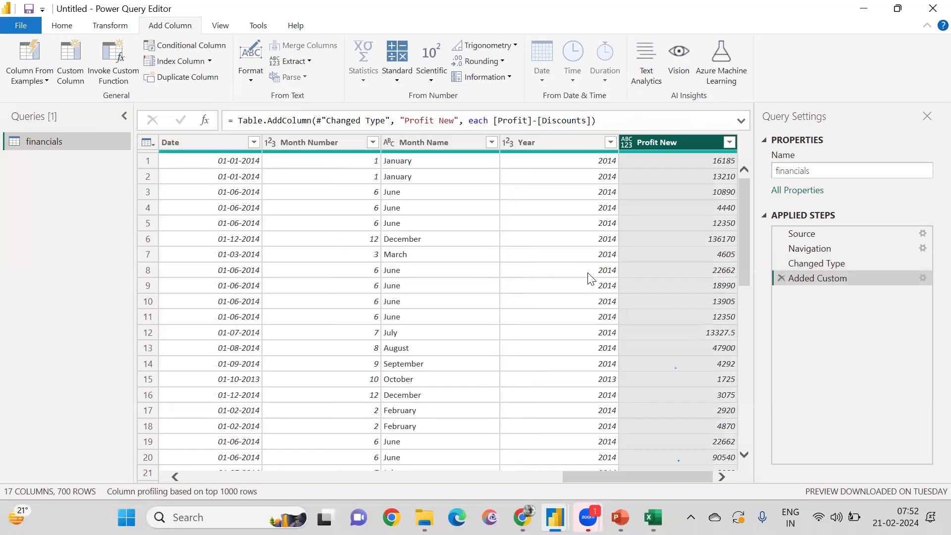
scroll(668, 237, left, 5)
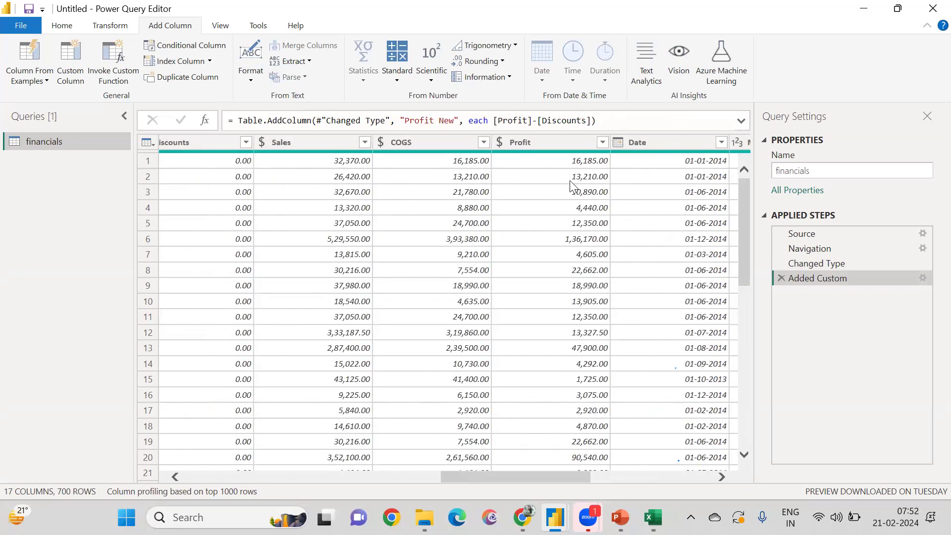
scroll(569, 180, left, 4)
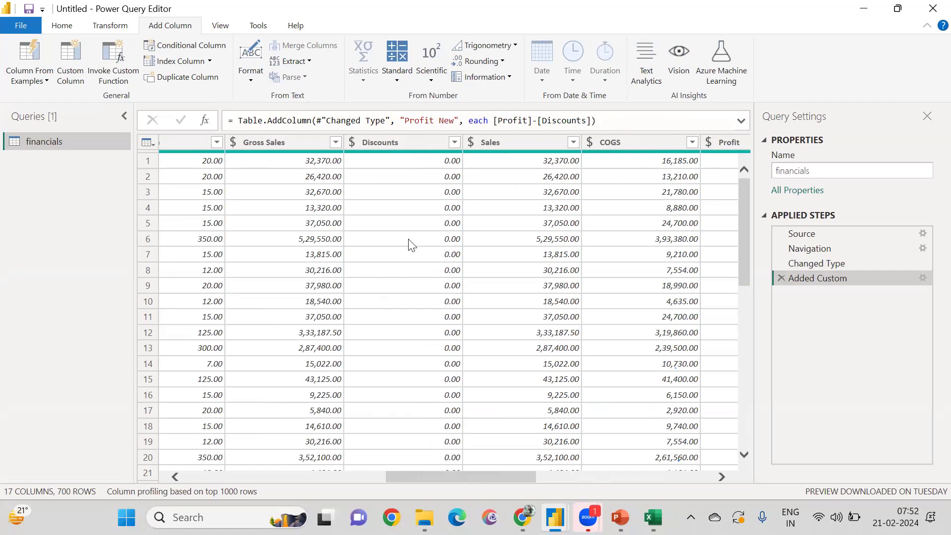
Step: Examine the Units Sold, Sale Price, Gross Sales, Discounts, Sales, COGS and Profit columns of the financials table
scroll(409, 244, right, 3)
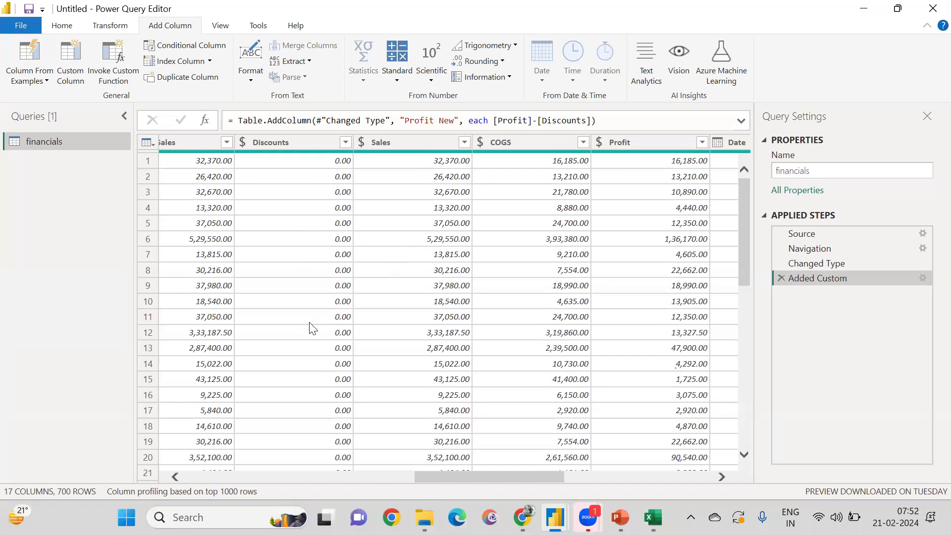
scroll(312, 327, left, 3)
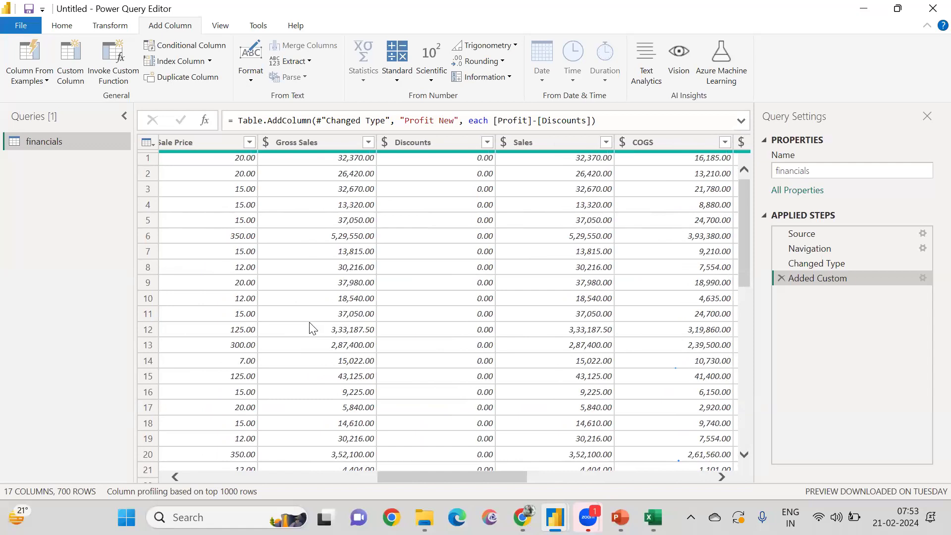
scroll(312, 328, left, 3)
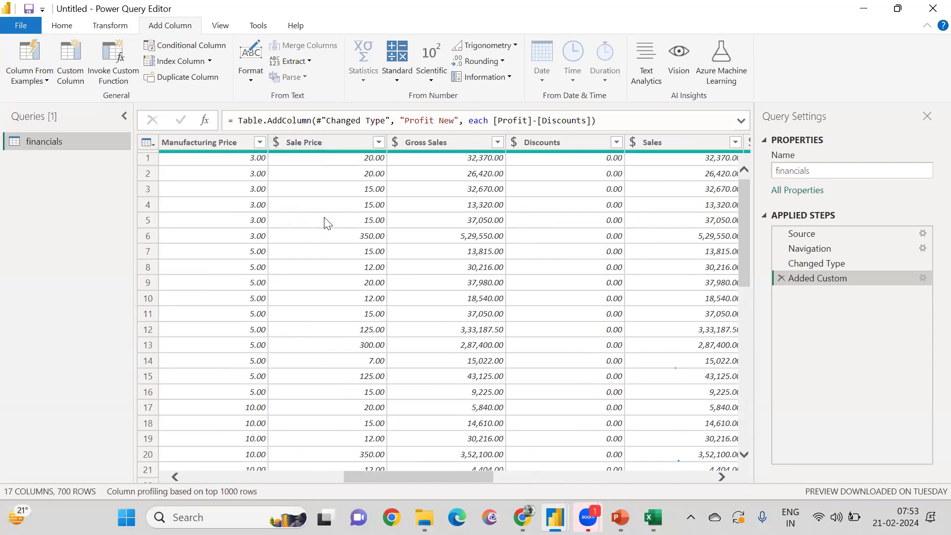
scroll(324, 222, left, 2)
scroll(324, 223, left, 4)
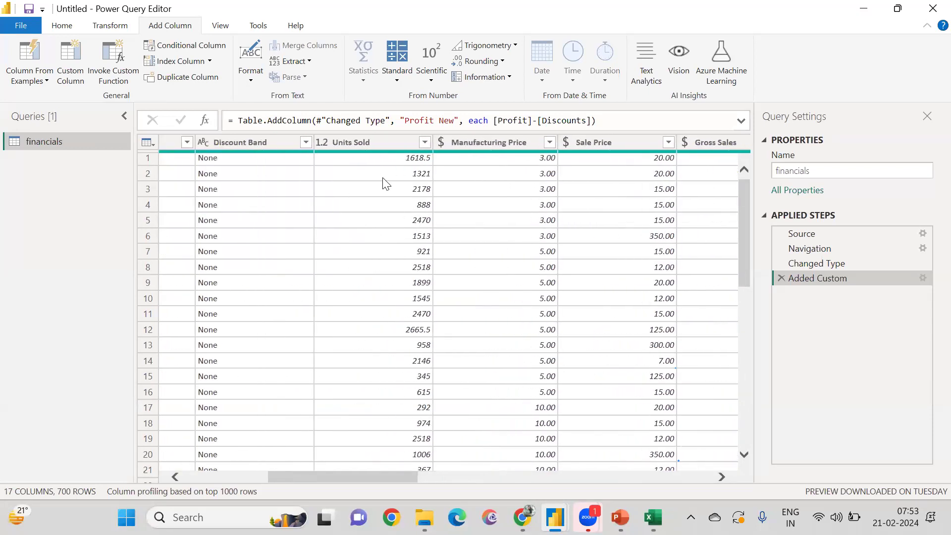
scroll(388, 185, right, 6)
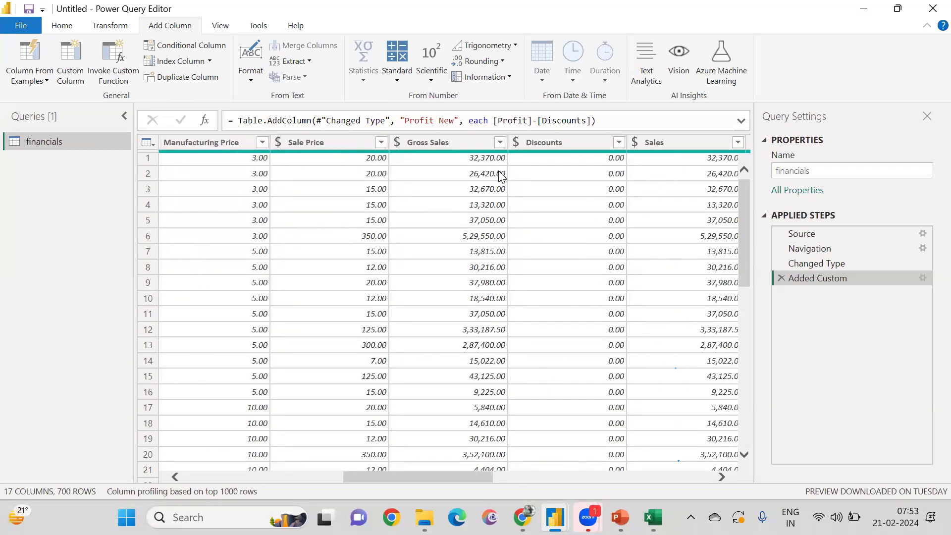
scroll(502, 176, right, 2)
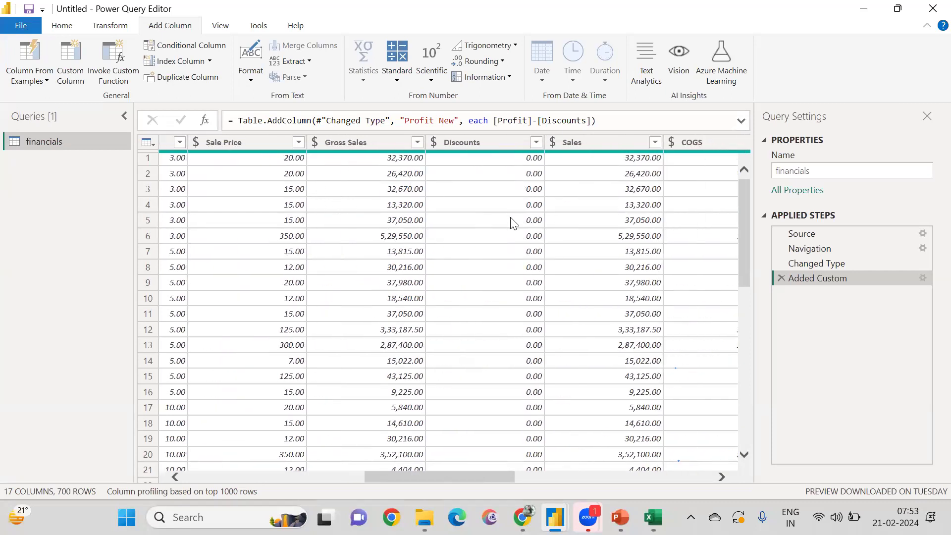
scroll(512, 223, left, 9)
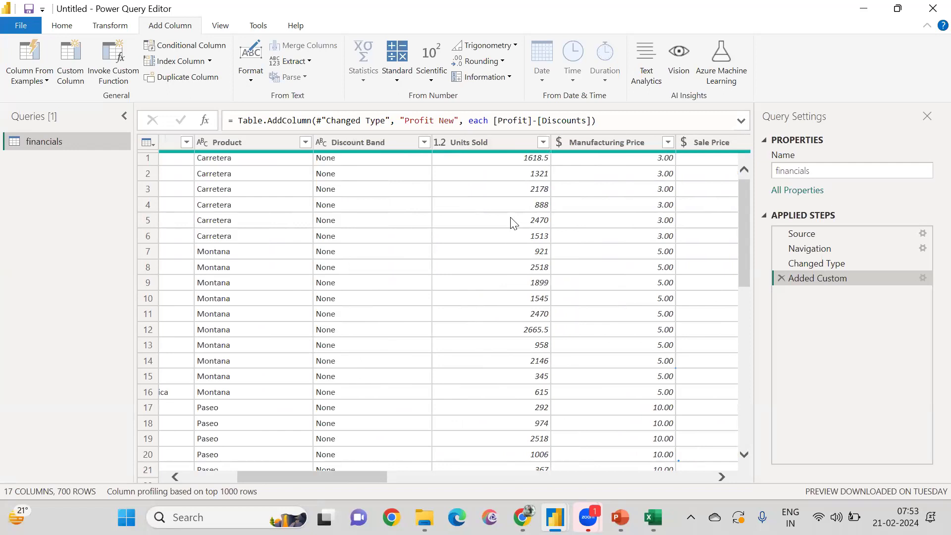
scroll(512, 223, right, 3)
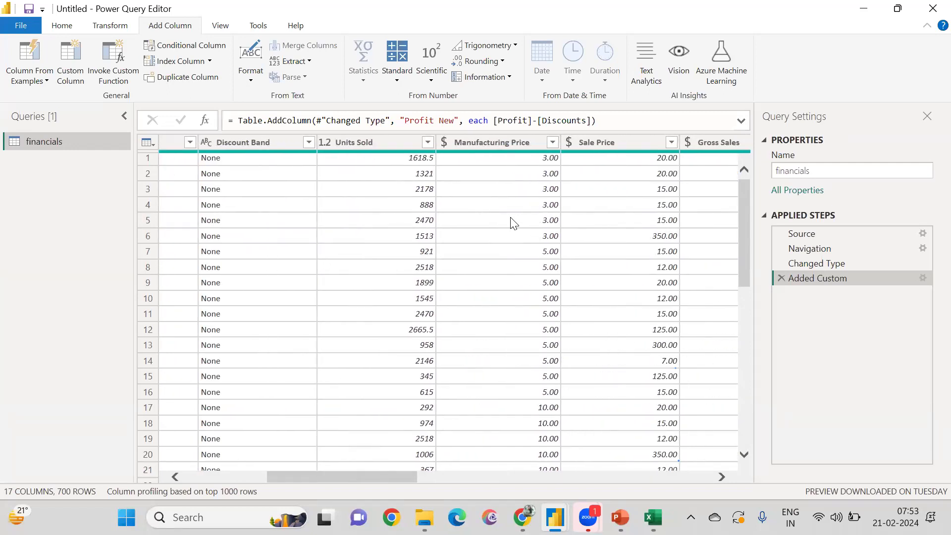
scroll(512, 223, right, 2)
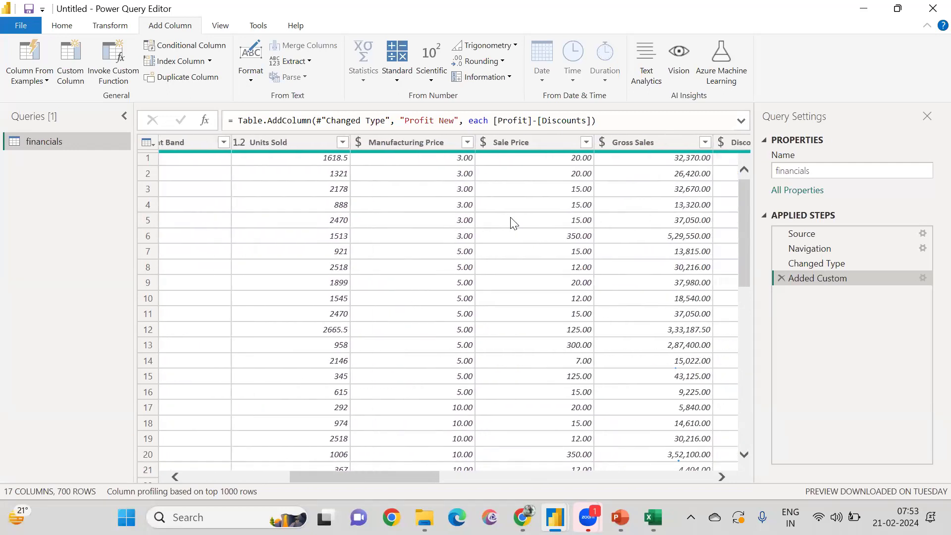
scroll(532, 229, right, 3)
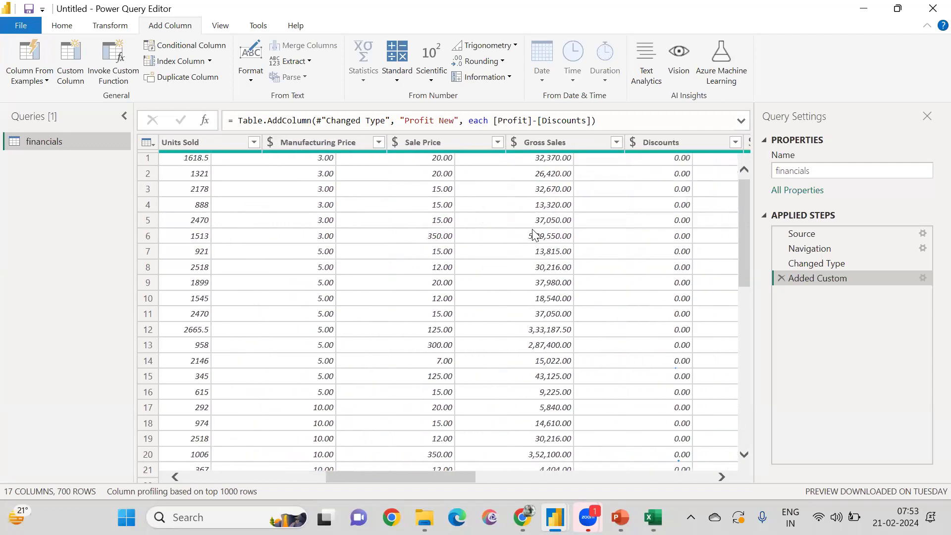
scroll(533, 235, right, 8)
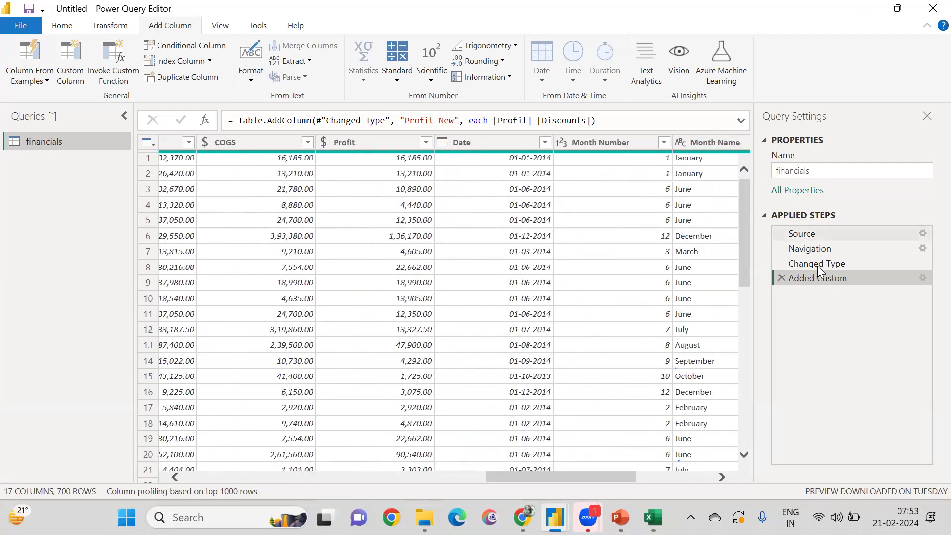
Step: Edit the Added Custom step, replacing its column formula with [Sale Price] * [Units Sold]
click(921, 276)
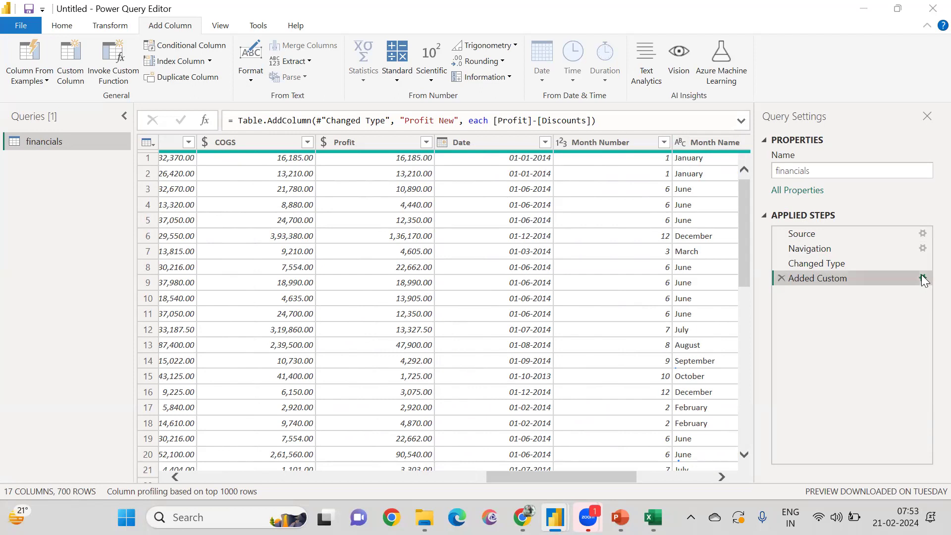
click(357, 217)
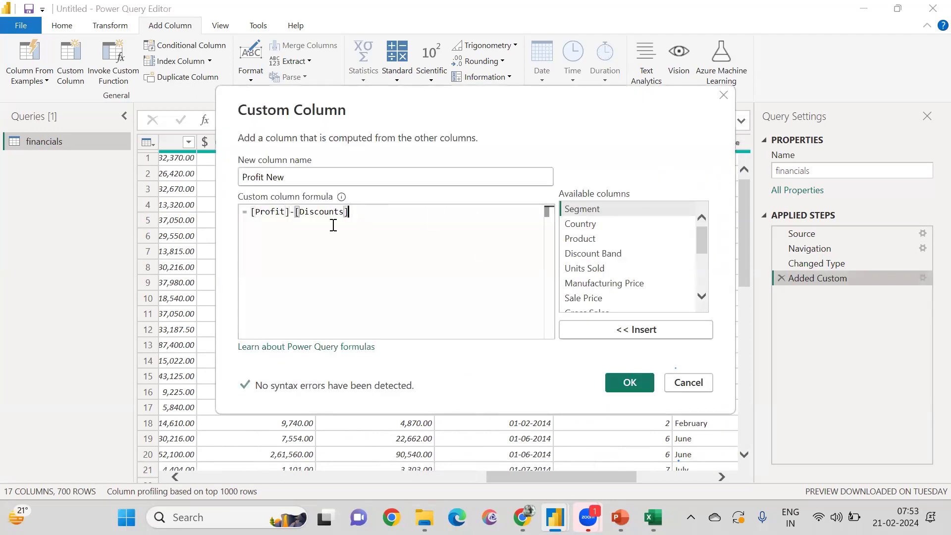
shift+click(252, 211)
key(BackSpace)
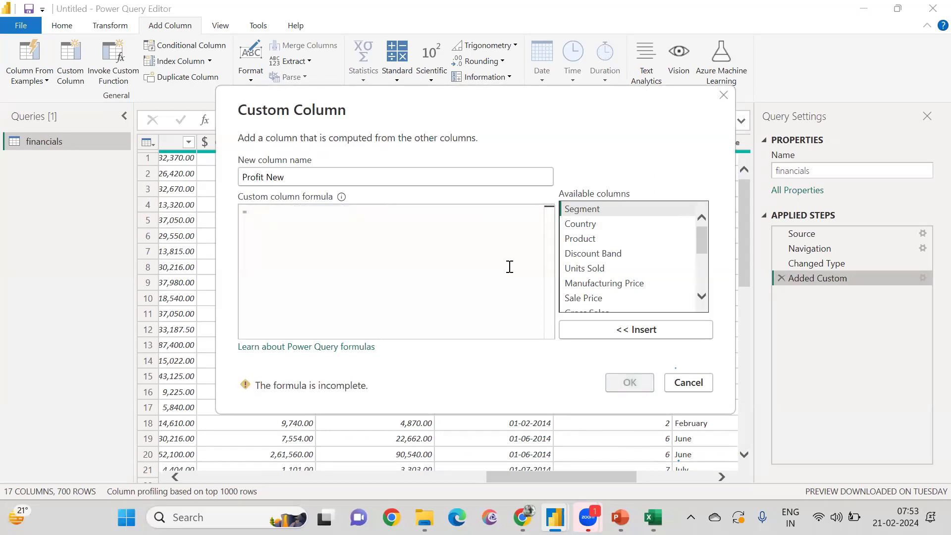
scroll(608, 280, down, 1)
scroll(608, 280, down, 1)
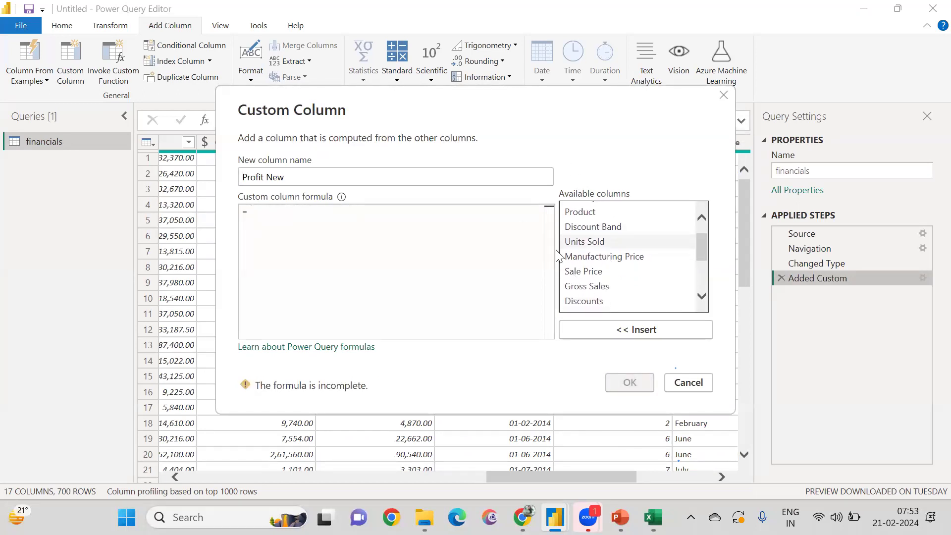
click(582, 276)
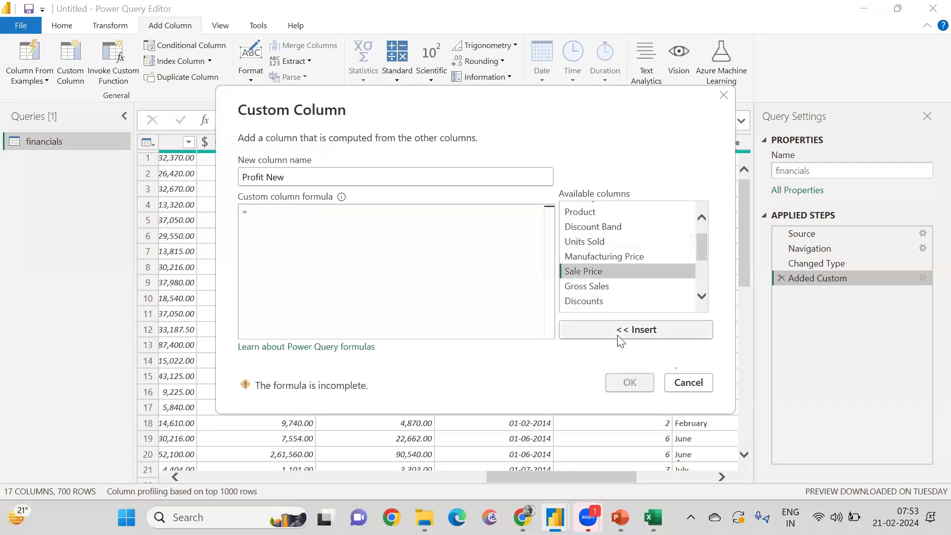
click(619, 331)
text(*)
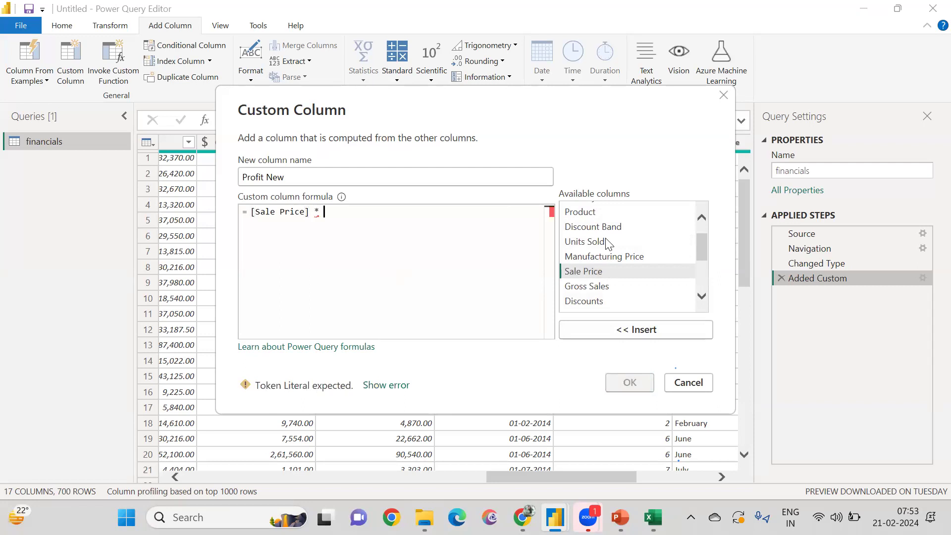
click(608, 242)
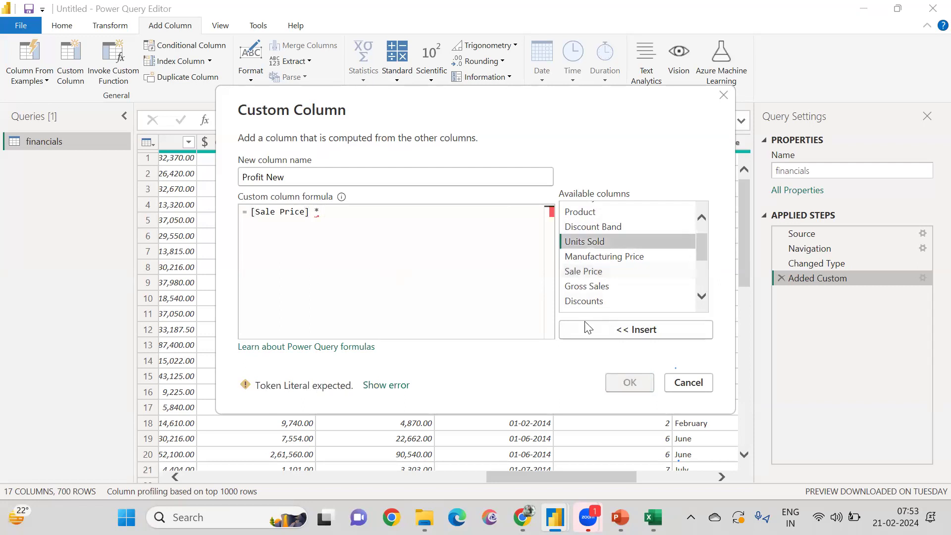
click(610, 329)
Step: Rename the custom column as "Total Sales New" and apply the edited definition
double_click(330, 180)
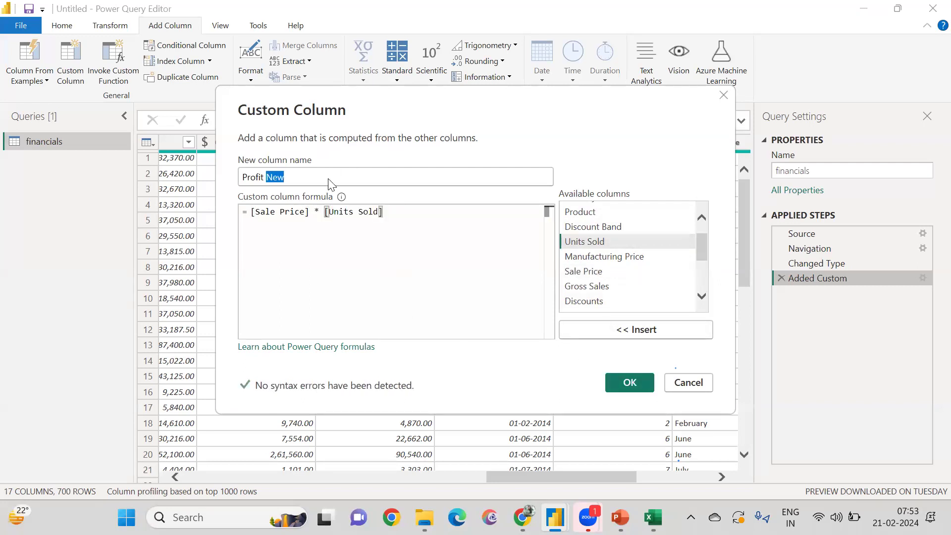
triple_click(330, 183)
text(S)
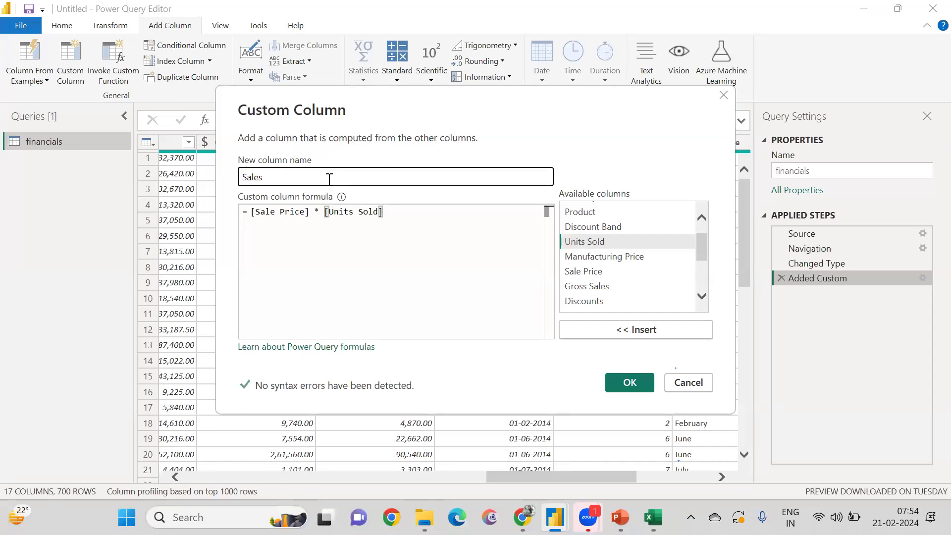
text(ales)
key(Home)
text(Total SalesNew)
click(284, 176)
click(628, 384)
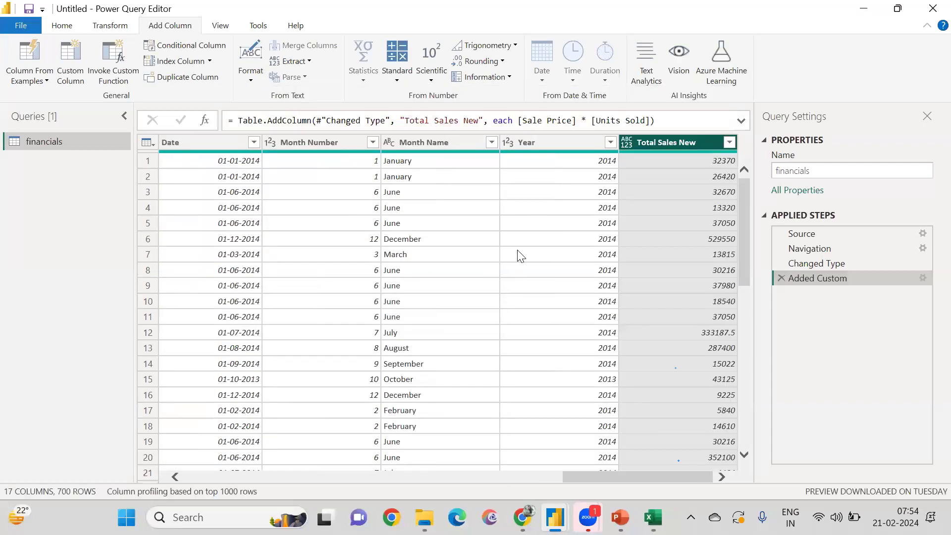
Step: Check the values in the Total Sales New column and set its data type to Fixed decimal number
click(683, 318)
scroll(684, 319, down, 12)
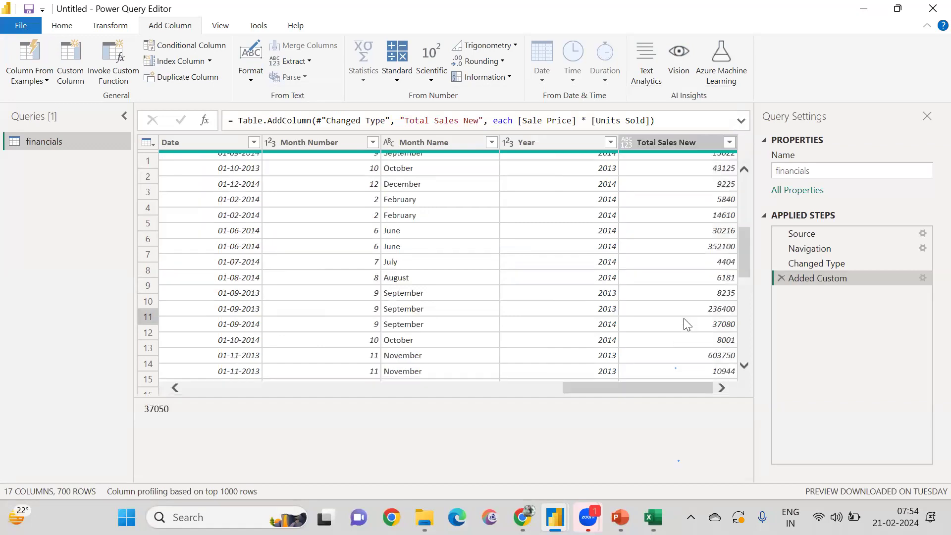
scroll(686, 324, up, 12)
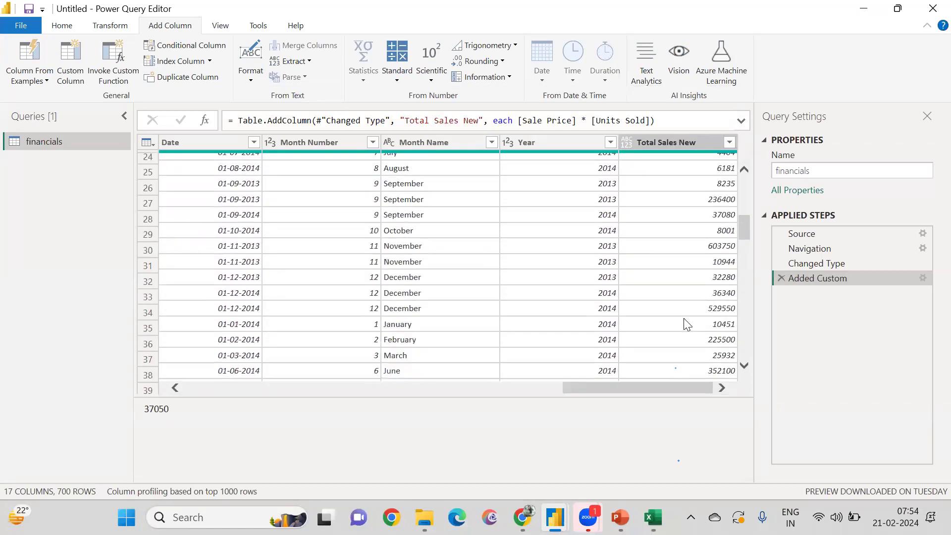
click(625, 143)
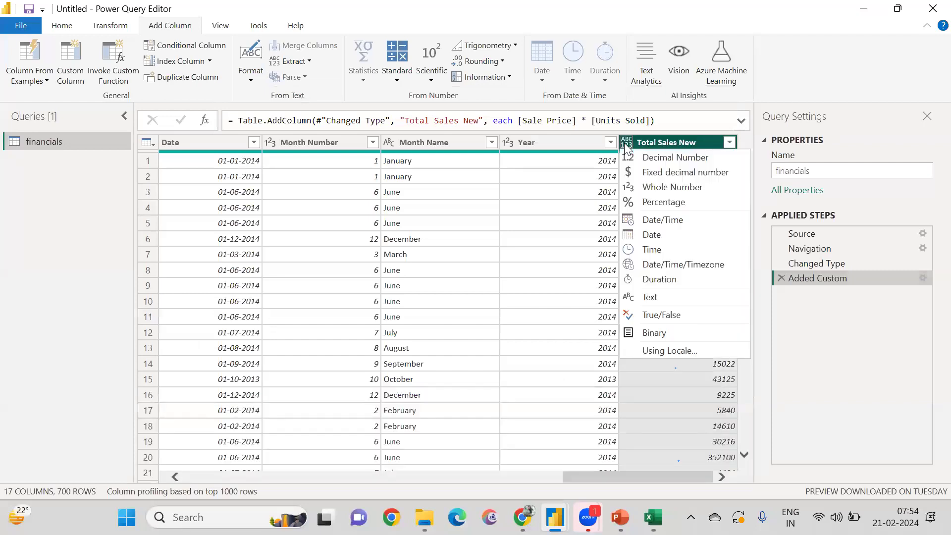
click(628, 171)
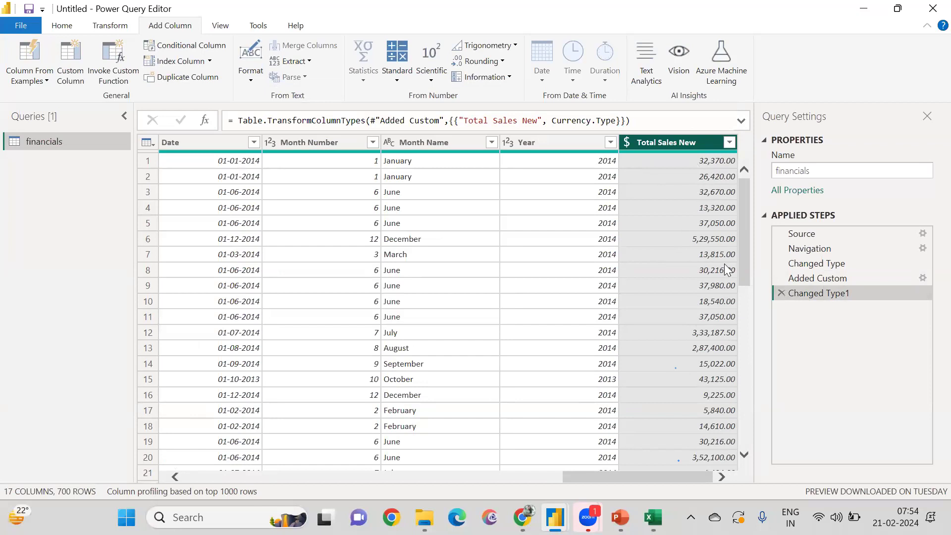
scroll(714, 318, left, 3)
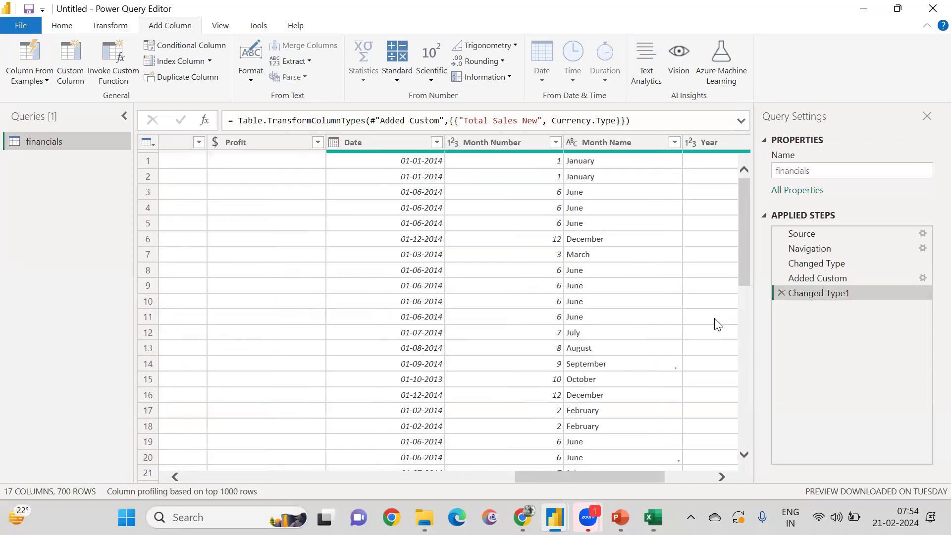
scroll(558, 272, right, 3)
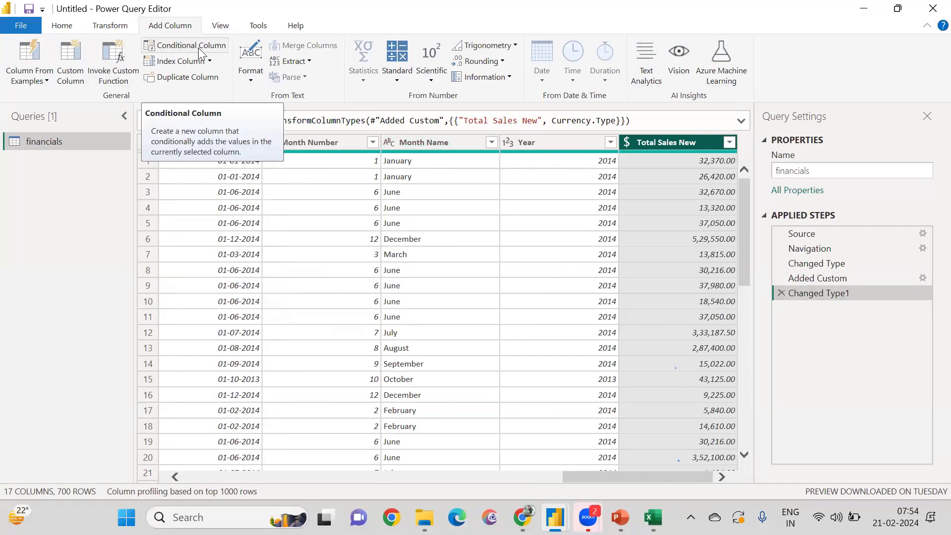
Step: Start a conditional column with a clause that outputs "Govt" if Segment equals "Goverment"
scroll(284, 229, left, 10)
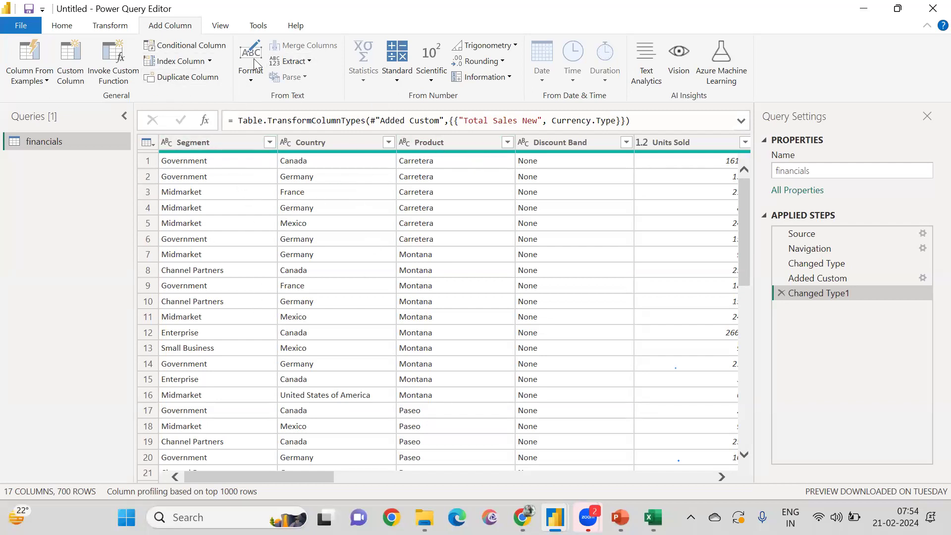
click(207, 47)
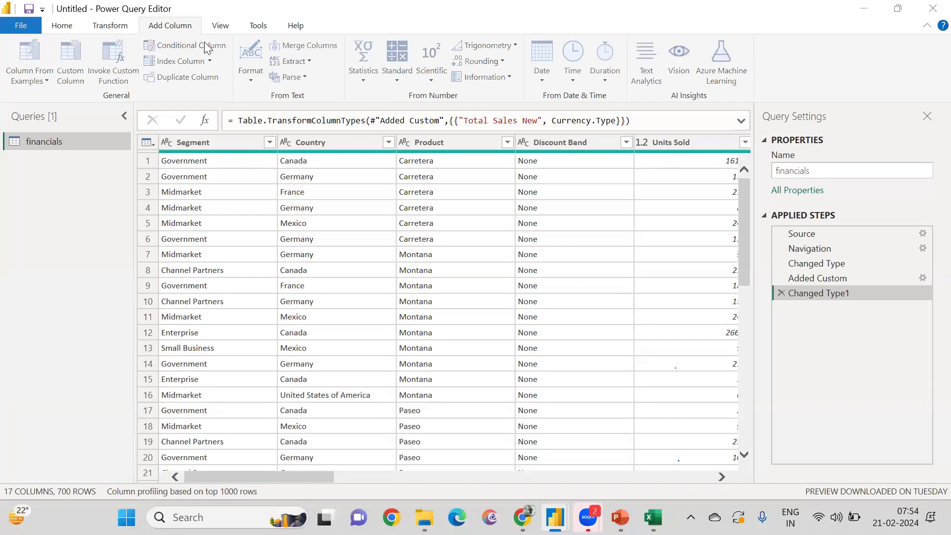
click(207, 48)
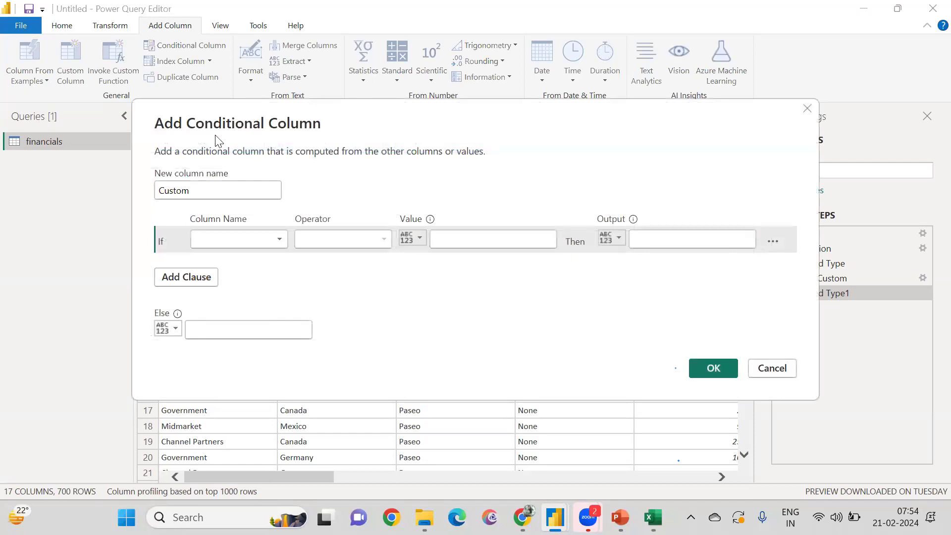
drag(297, 101, 427, 30)
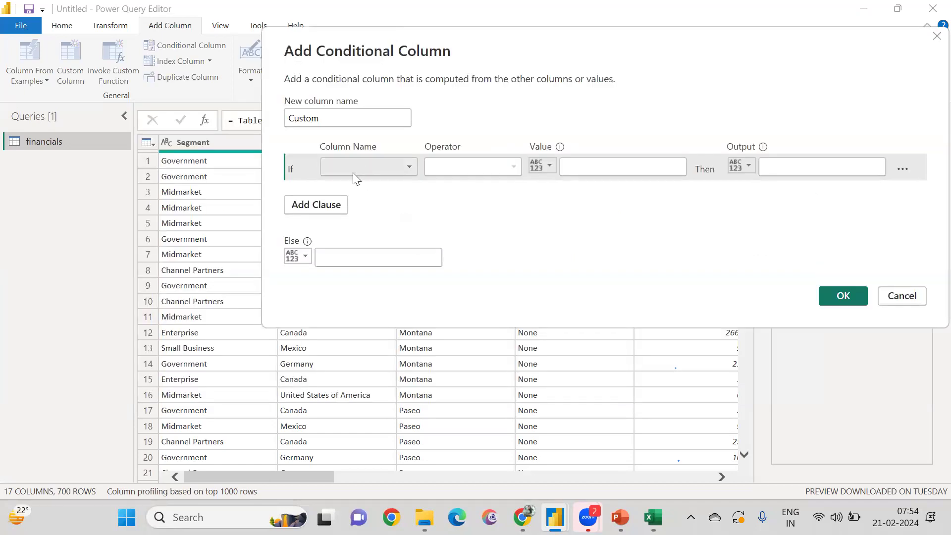
click(382, 167)
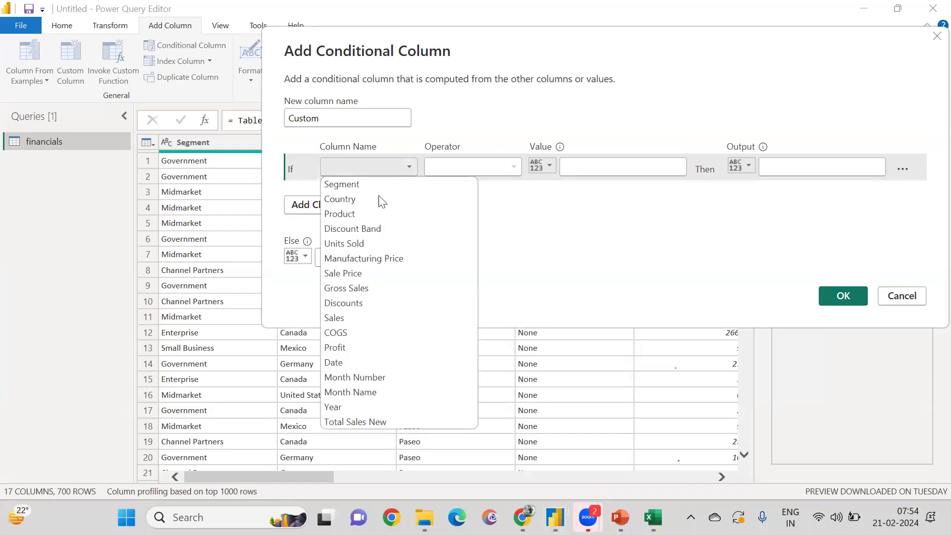
click(353, 186)
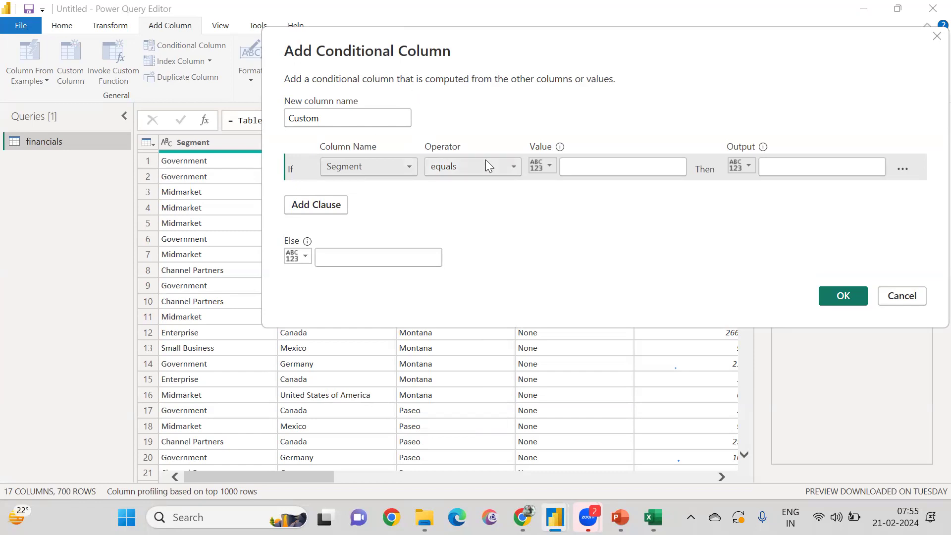
click(598, 165)
text(Goverment)
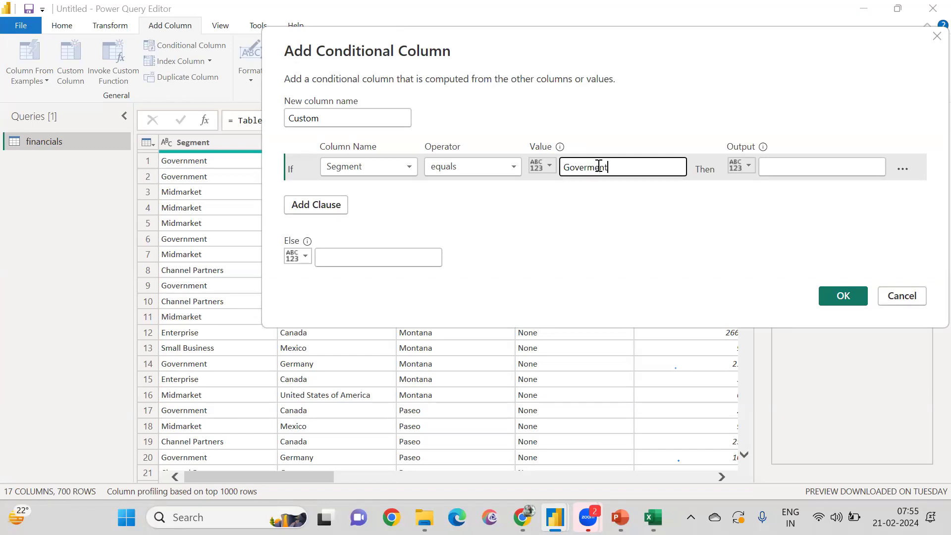
click(799, 161)
text(Govt)
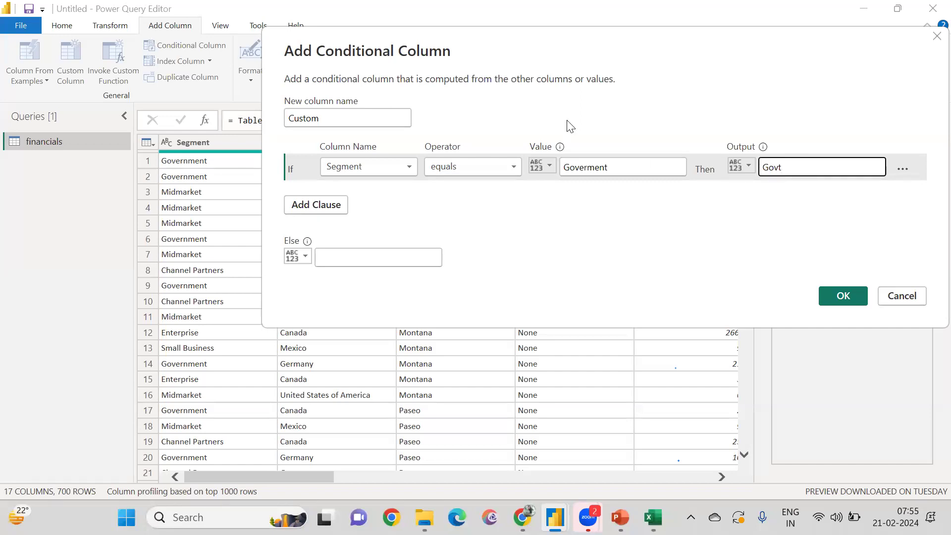
click(305, 210)
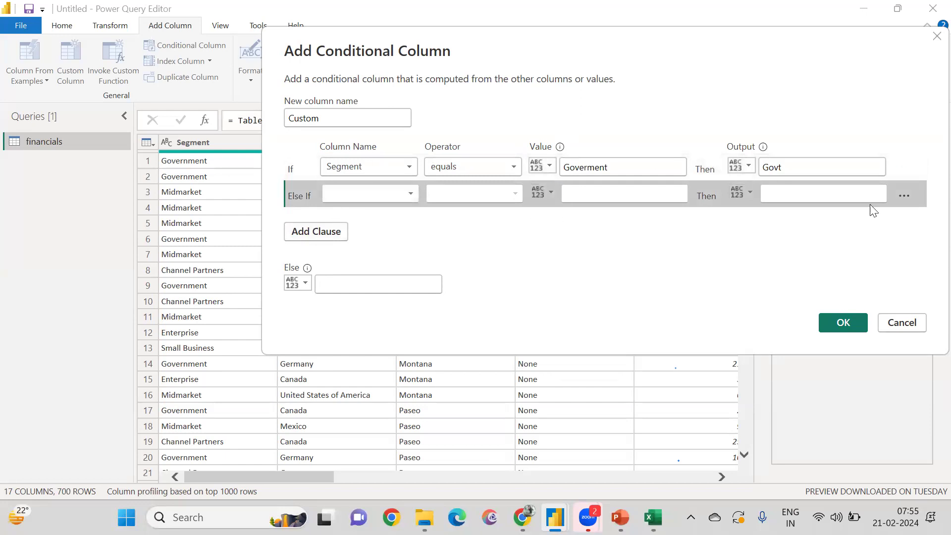
click(905, 196)
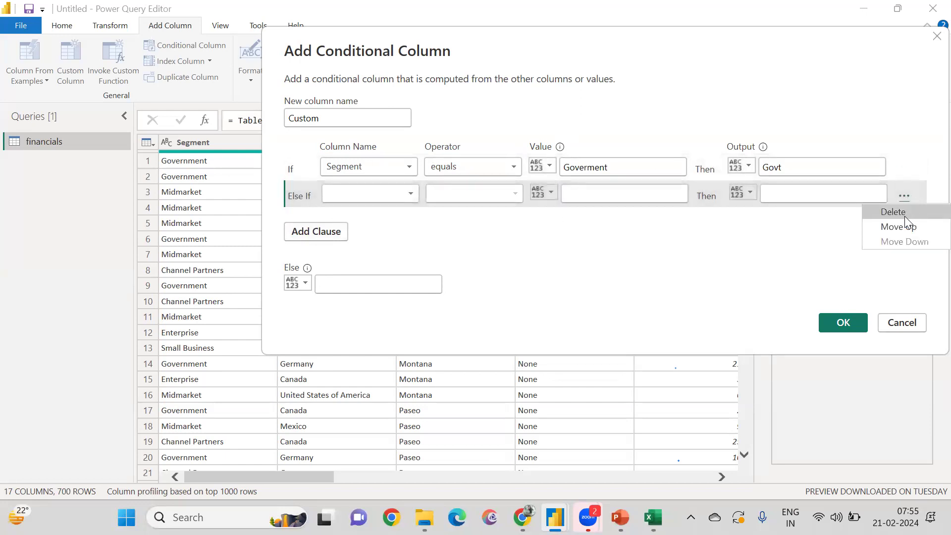
click(902, 213)
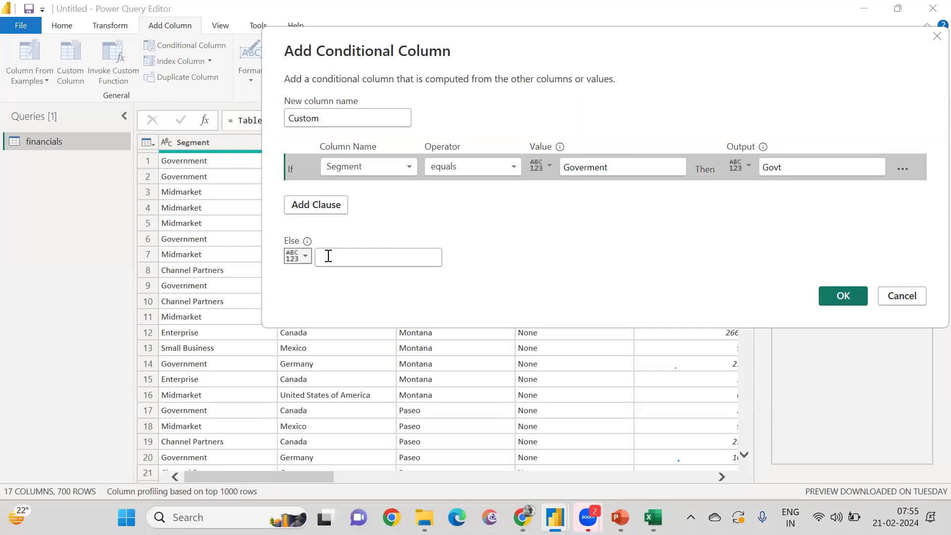
click(349, 259)
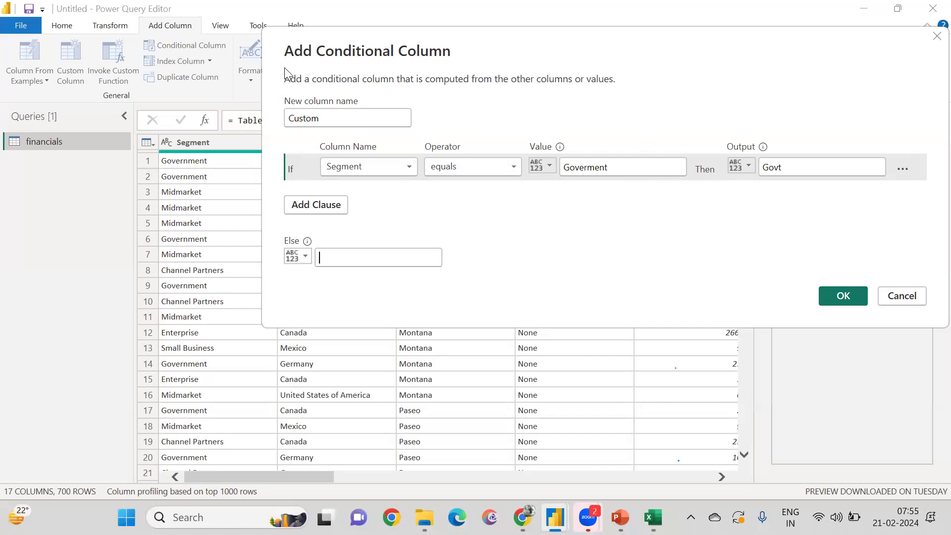
Step: Name the new conditional column "Segment New"
double_click(321, 119)
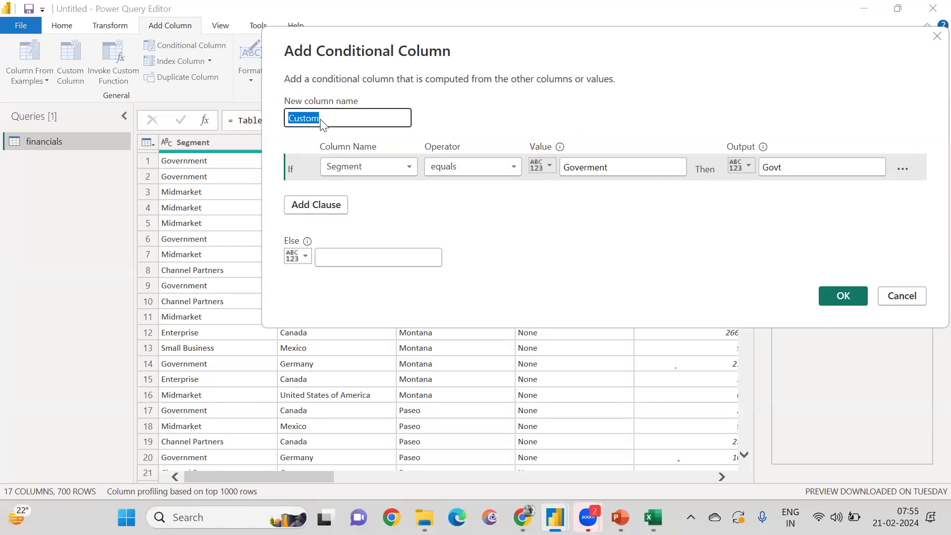
text(Segme)
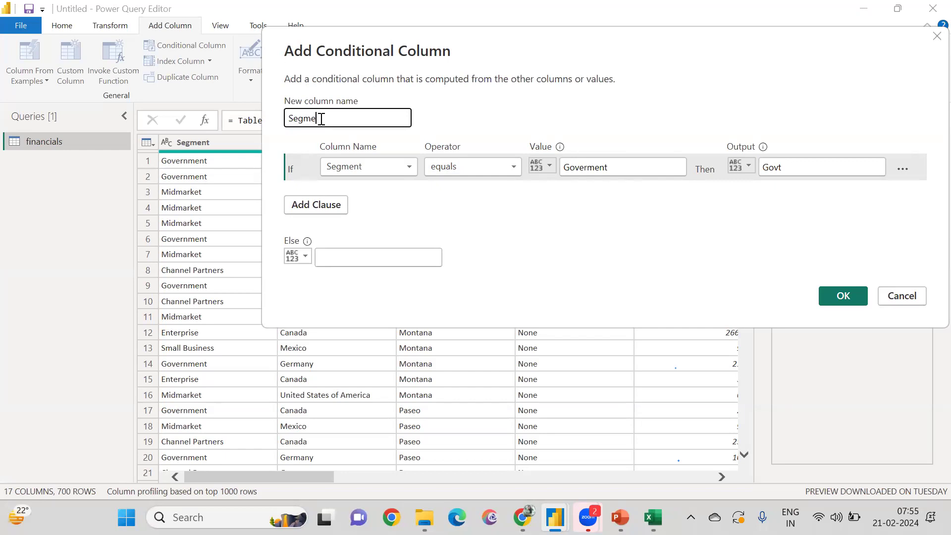
text(nt New)
click(846, 291)
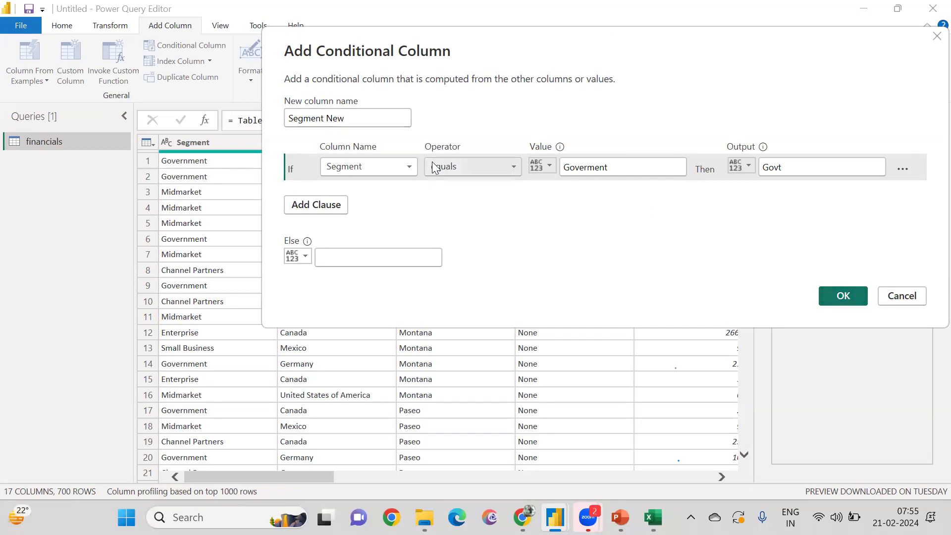
Step: Correct the clause's comparison value to "Government" and create the conditional column
click(589, 169)
text(n)
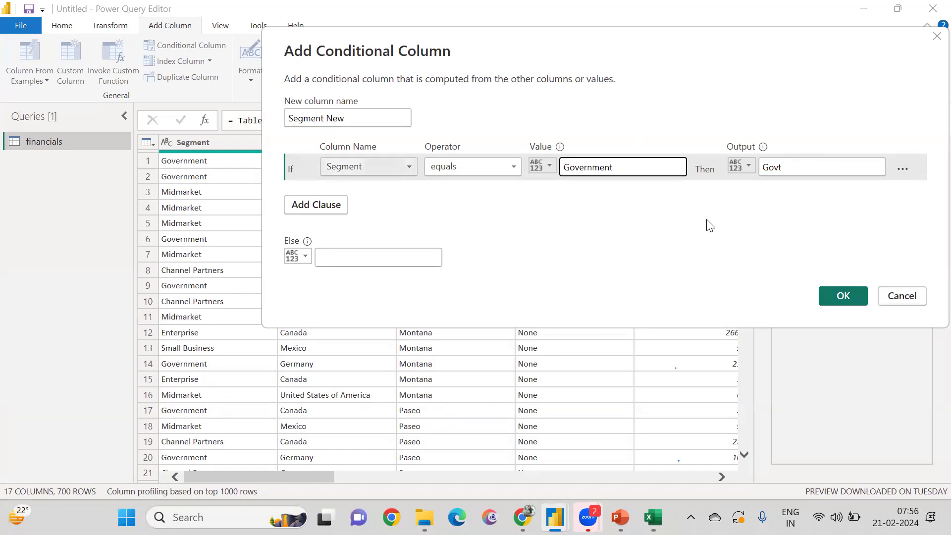
click(844, 295)
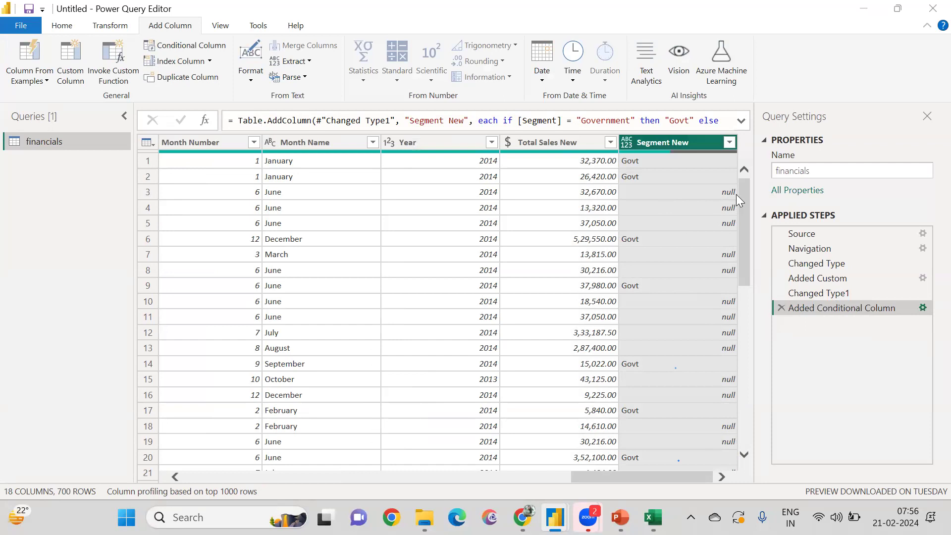
Step: Edit the Added Conditional Column step, clear its Else output and apply the definition
click(922, 308)
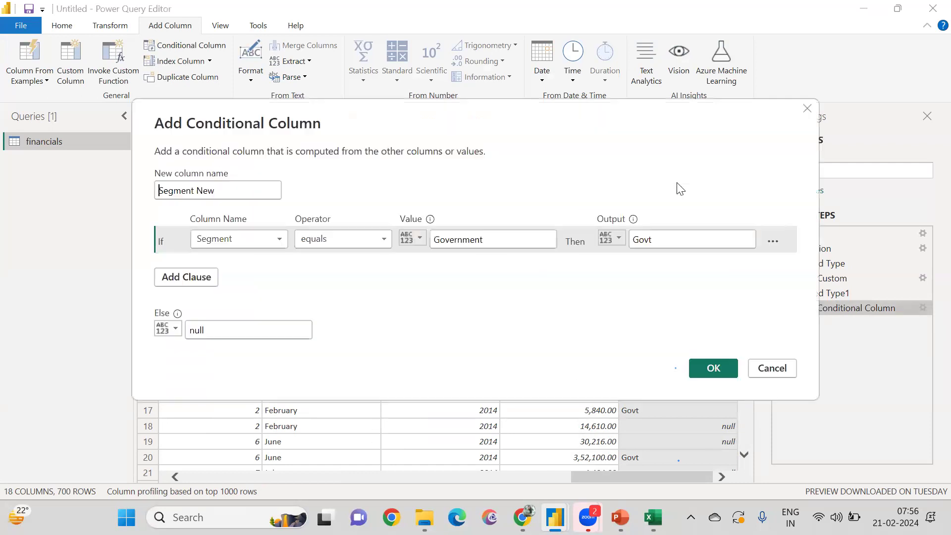
double_click(232, 329)
text(Seg)
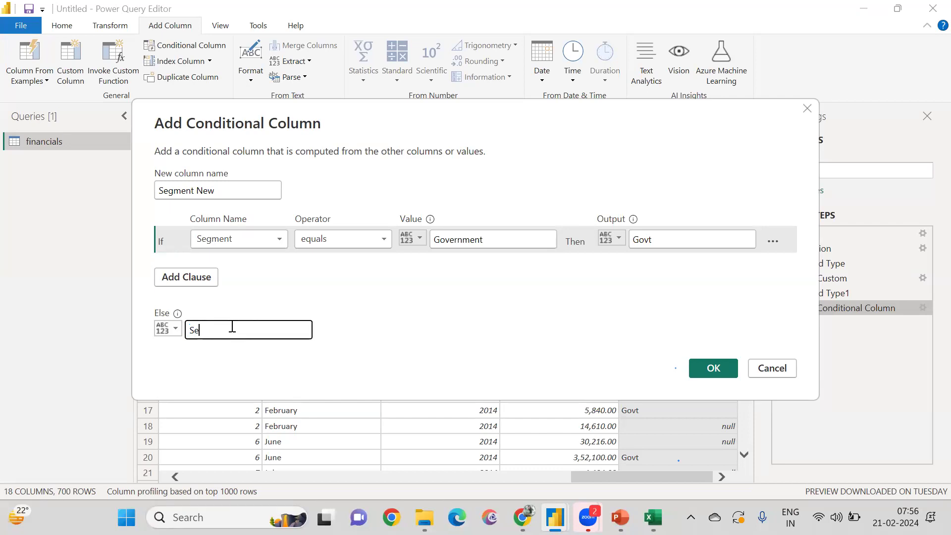
key(BackSpace)
key(BackSpace)
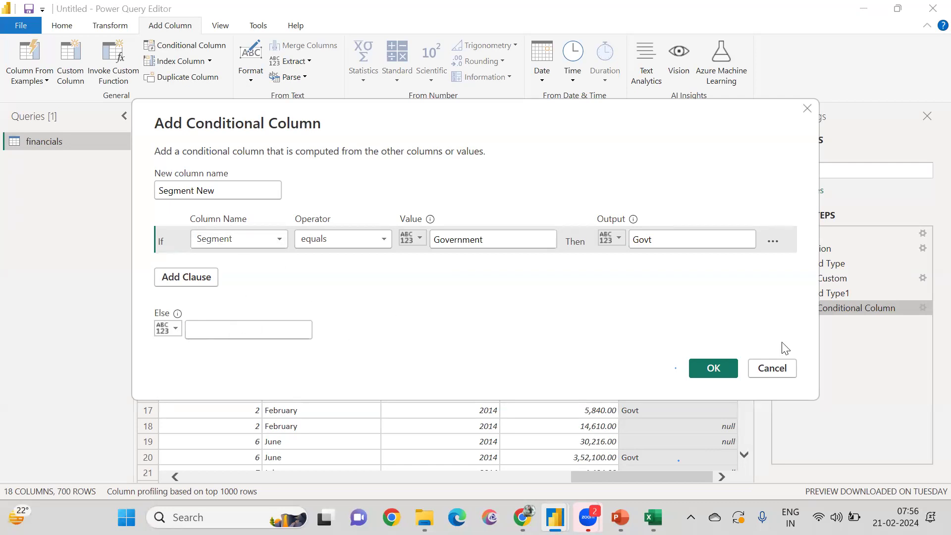
click(706, 369)
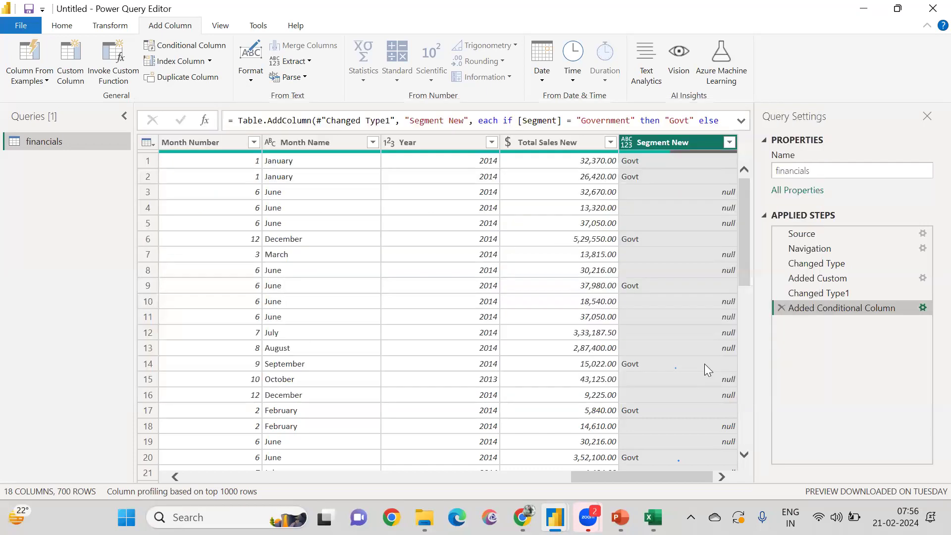
Step: Edit the Added Conditional Column step so that its Else output is the text "Segment", and apply it
click(922, 307)
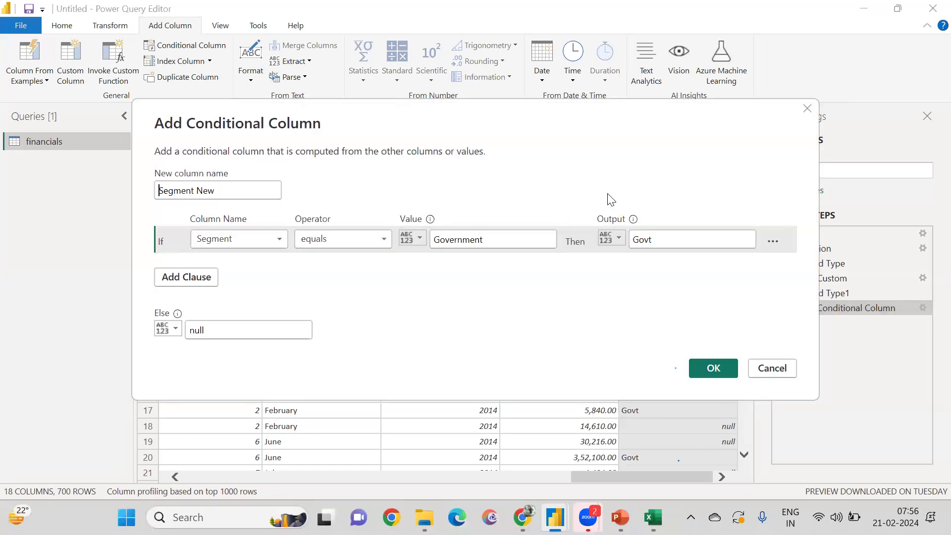
double_click(220, 330)
text(Segment)
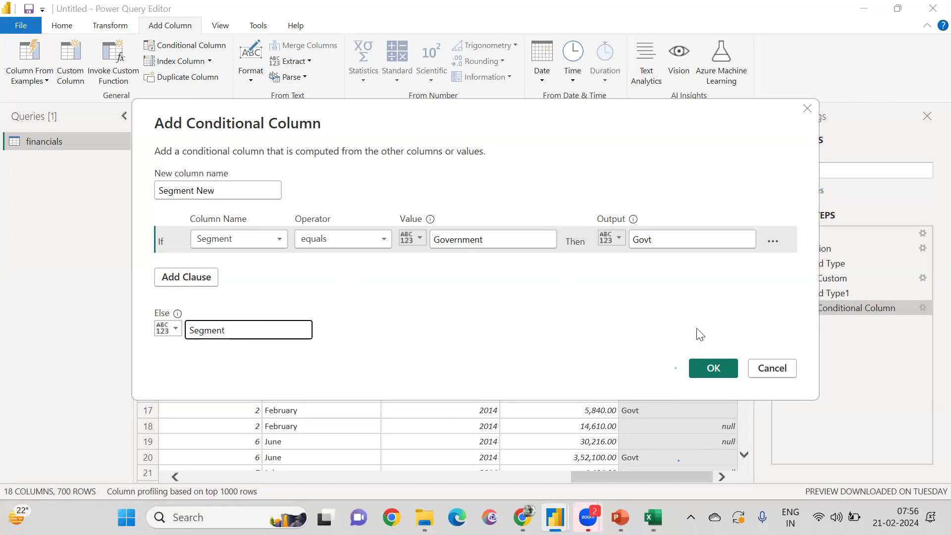
click(711, 367)
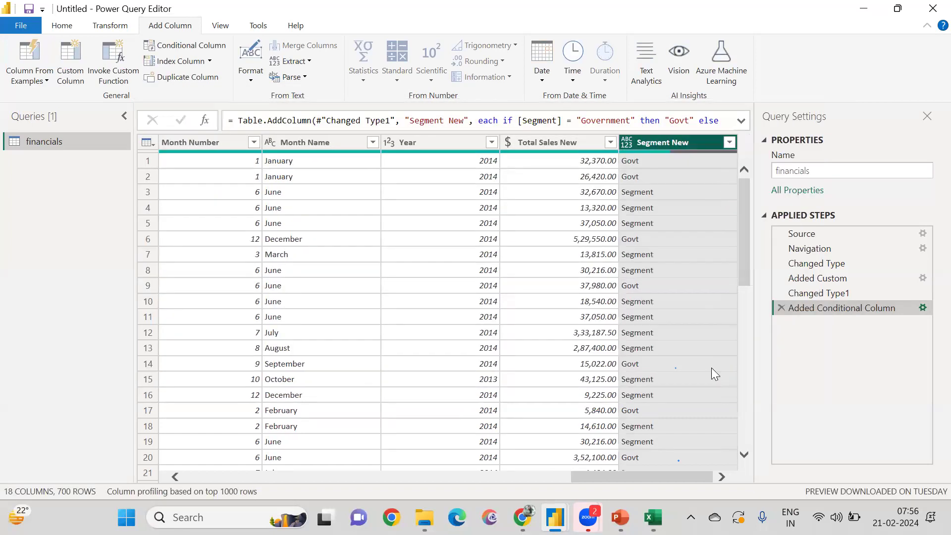
Step: Change the Else output of the Segment New definition to "NULL" and apply it
click(923, 308)
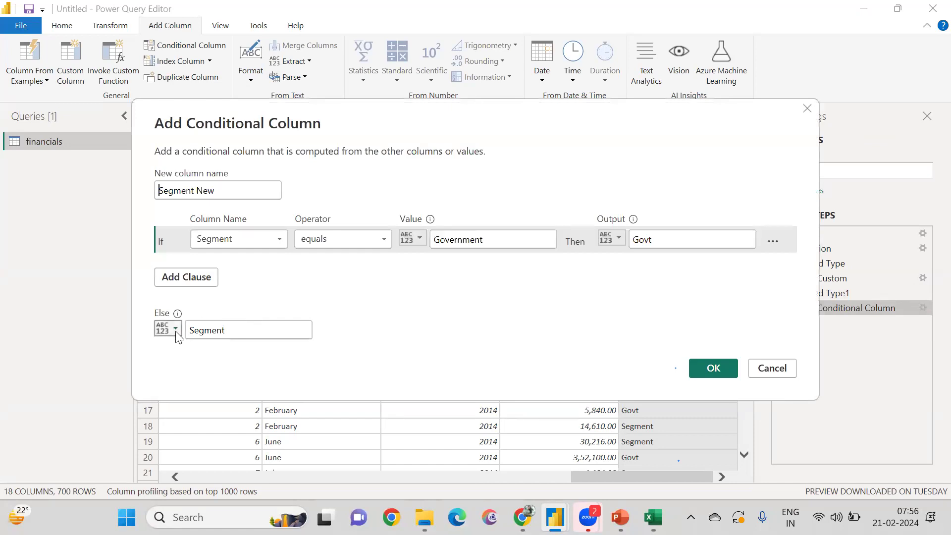
double_click(202, 330)
text(NULL)
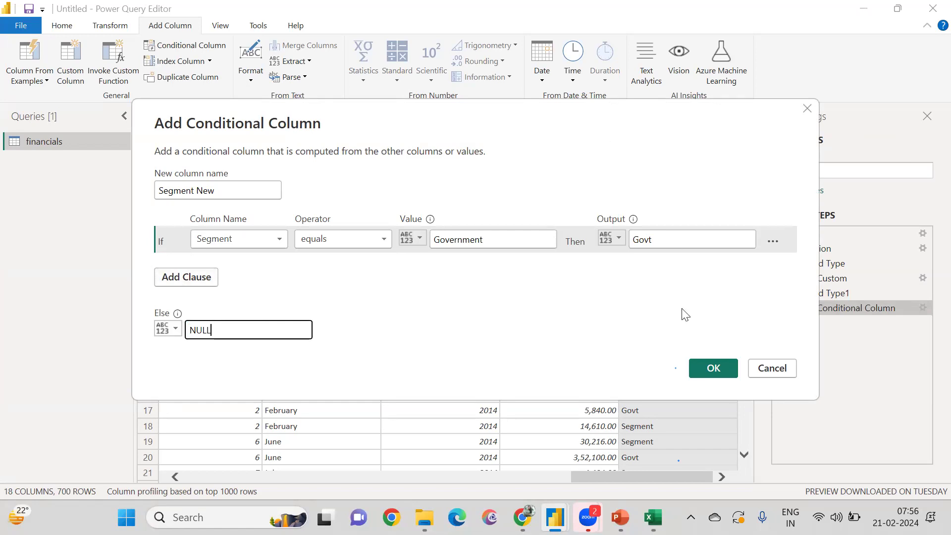
click(715, 369)
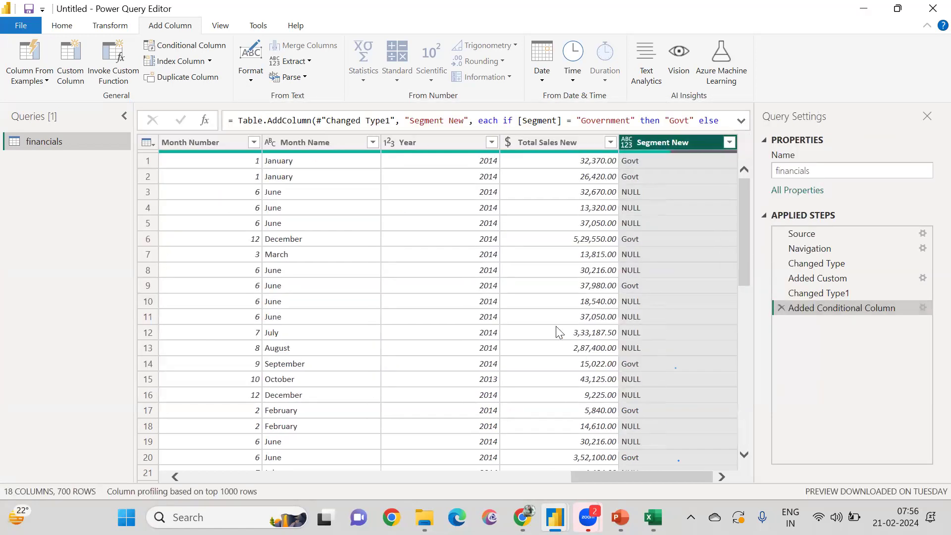
Step: List the Segment column's distinct values for reference and add an Else If clause testing Segment with equals to the Segment New definition
click(556, 328)
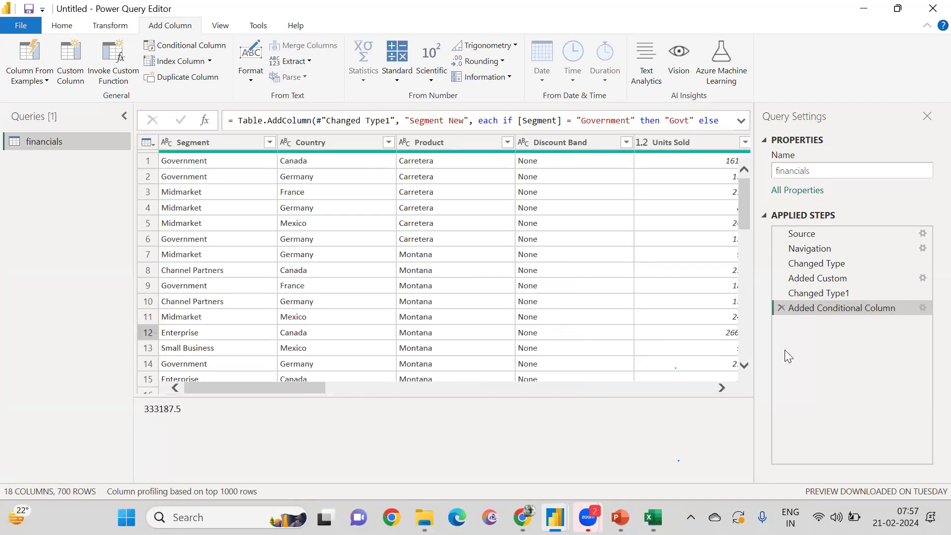
click(269, 142)
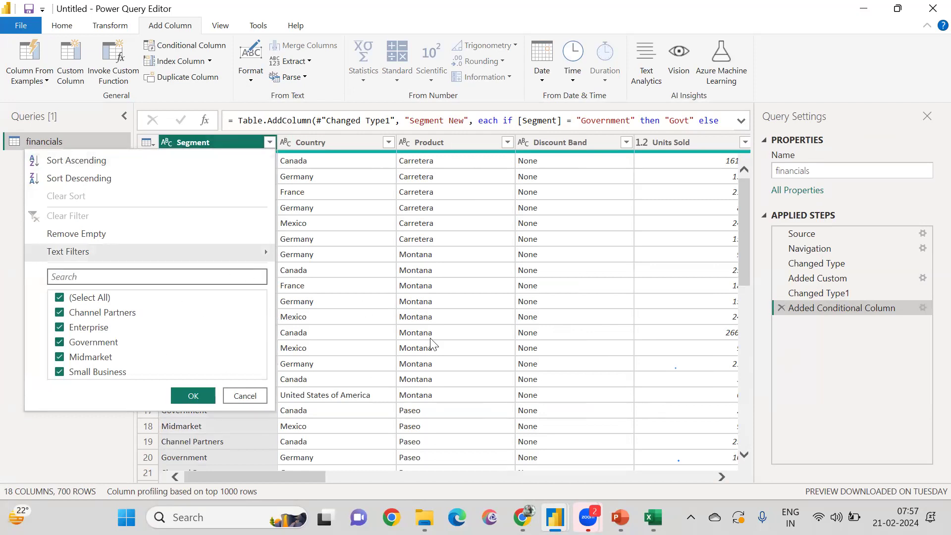
click(923, 308)
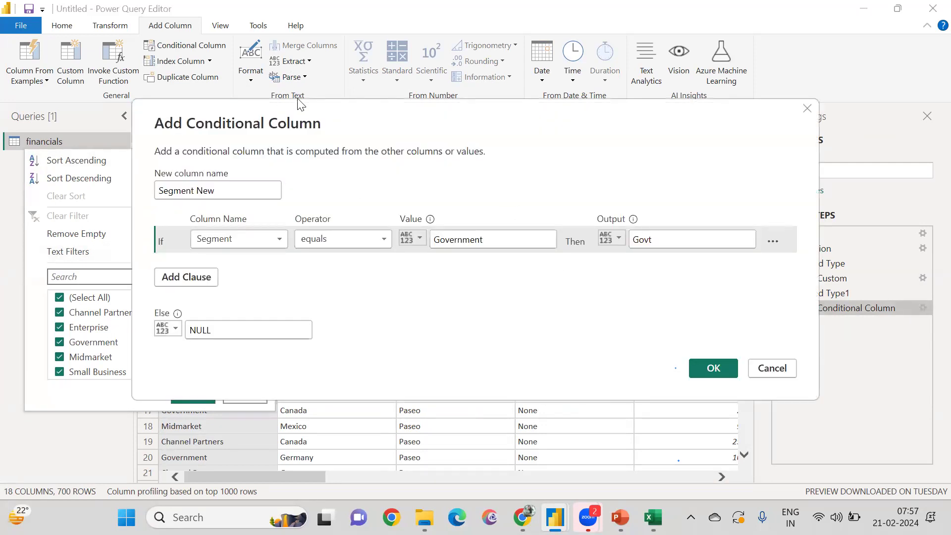
drag(298, 99, 341, 29)
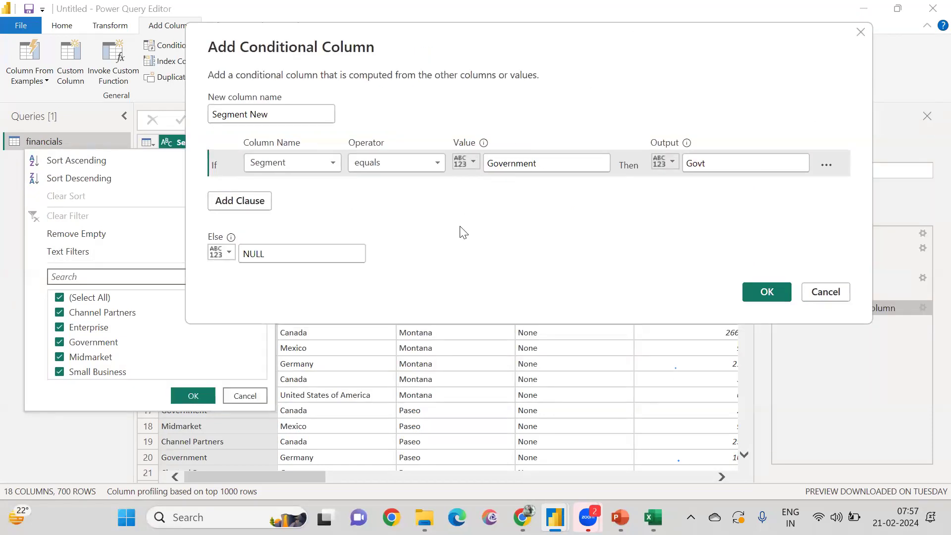
click(236, 213)
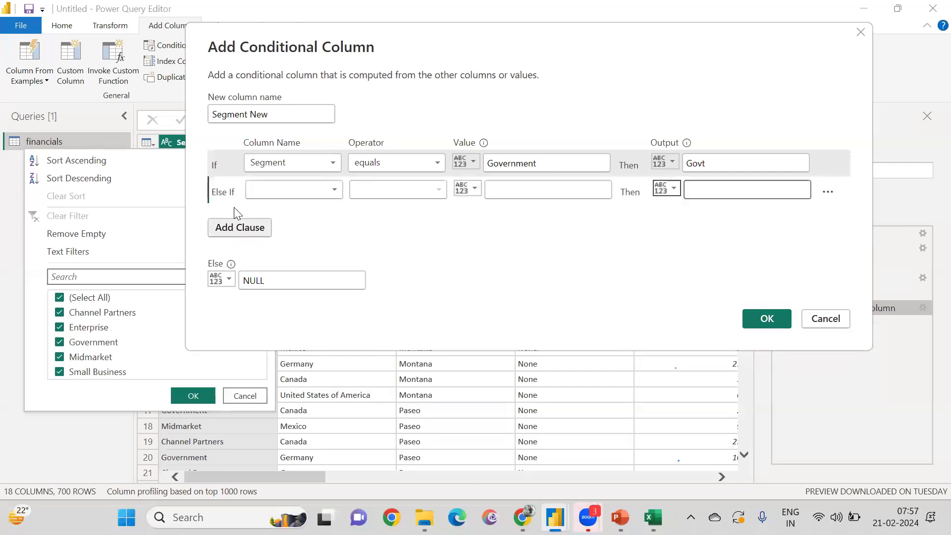
click(286, 196)
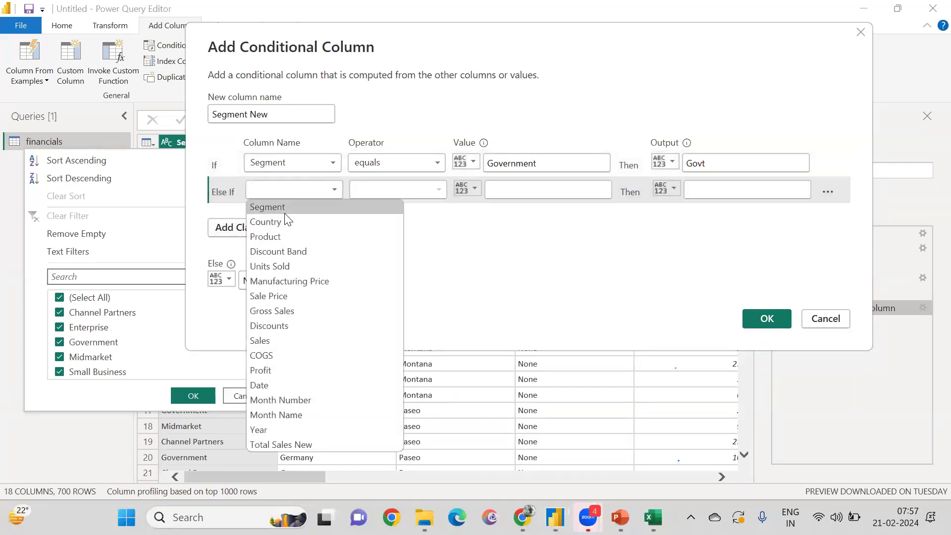
click(284, 212)
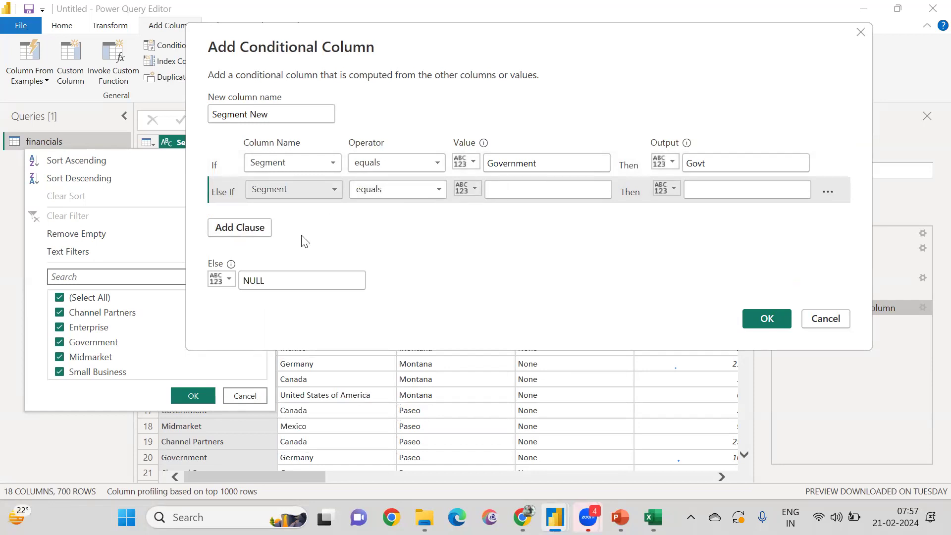
Step: Clear the Else output of the Segment New definition
click(265, 287)
double_click(267, 288)
key(BackSpace)
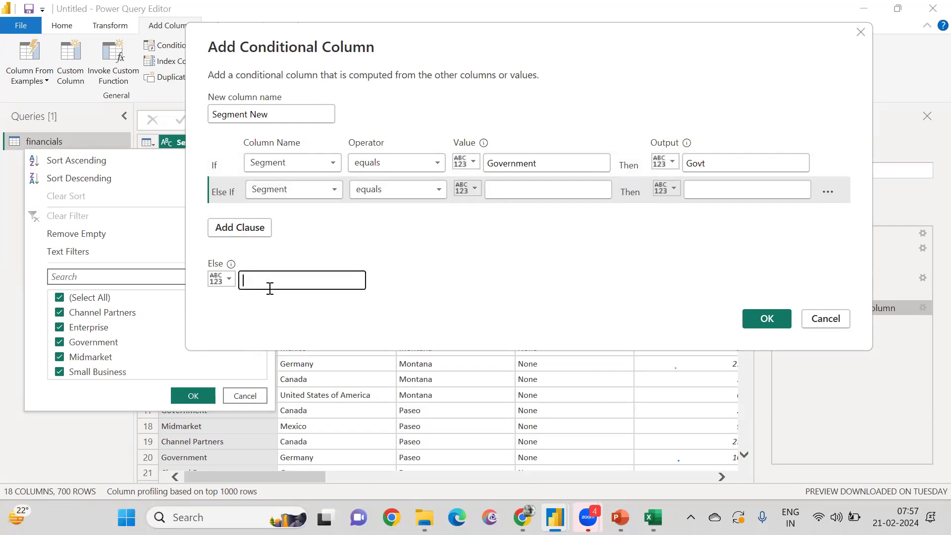
click(363, 256)
click(294, 281)
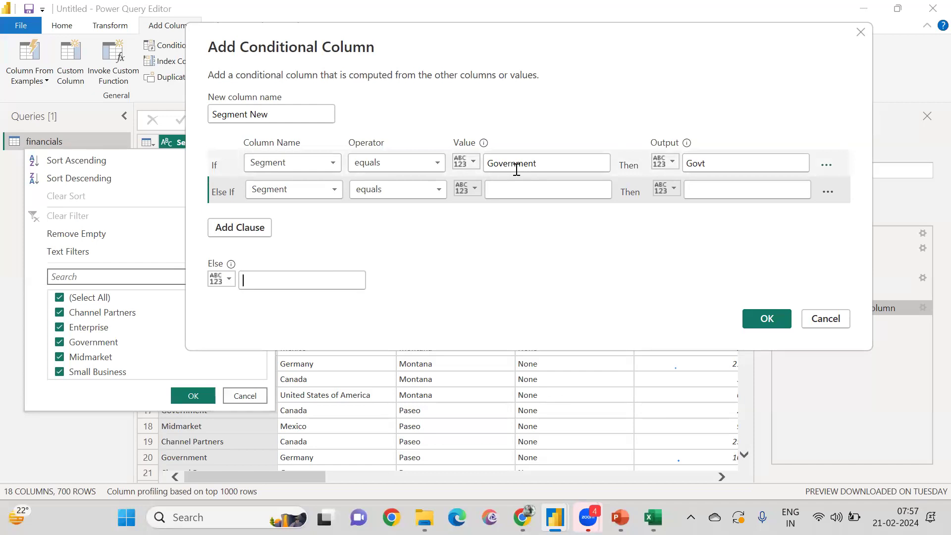
Step: Make the Else If clause output "CP" when Segment equals "Channel Partners", and apply the definition
click(504, 192)
text(Channel)
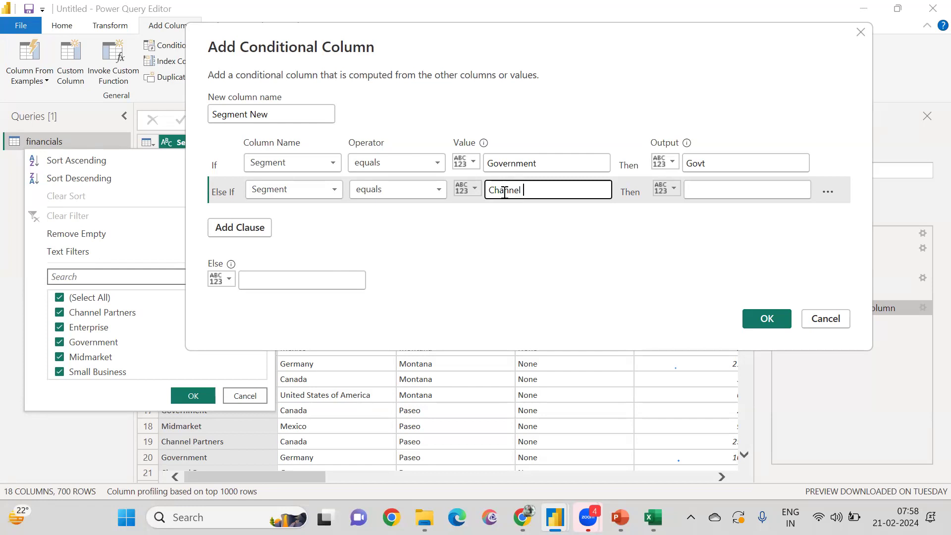
text( Pa)
text(rt)
text(nr)
text(ers)
key(Tab)
text(CP)
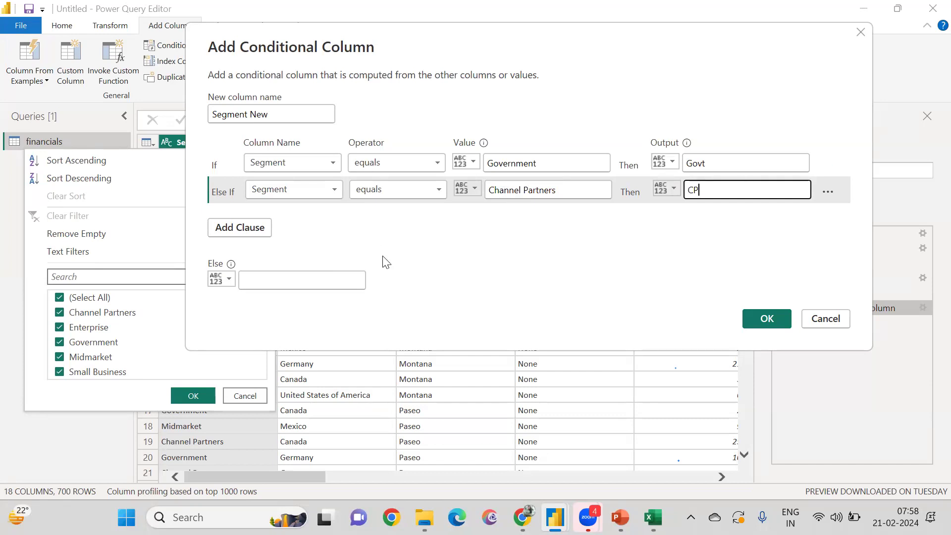
click(767, 319)
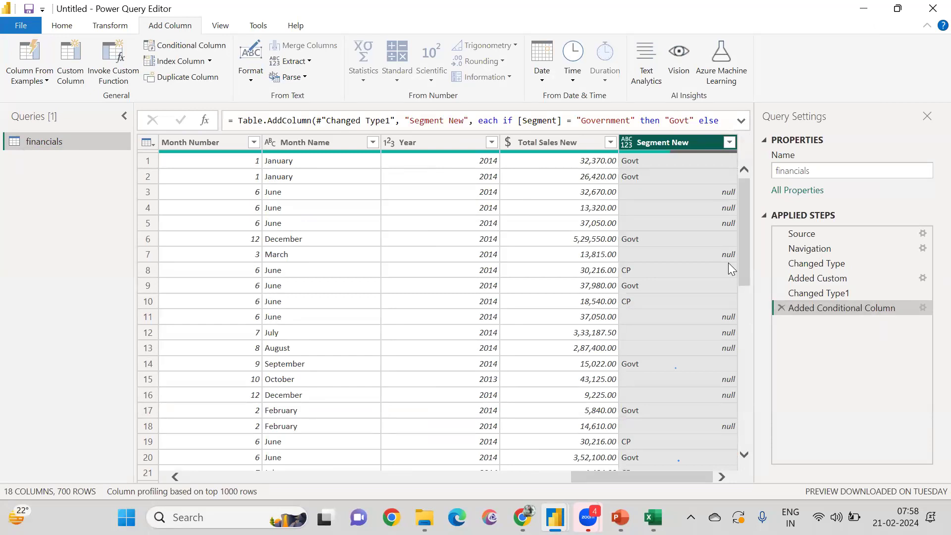
Step: Set up a value replacement on the Segment column that finds "Government" and replaces it with "Govt"
scroll(504, 365, left, 20)
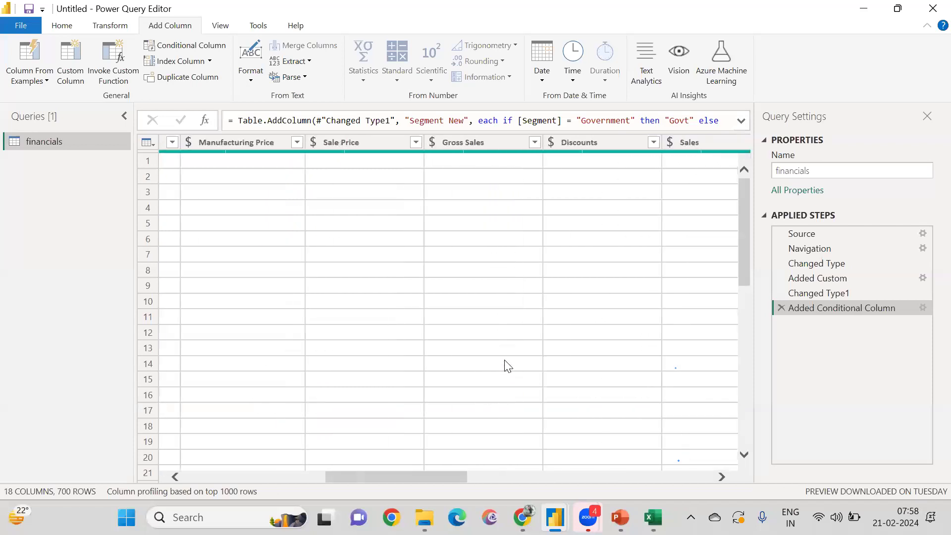
scroll(198, 242, right, 3)
scroll(243, 241, left, 3)
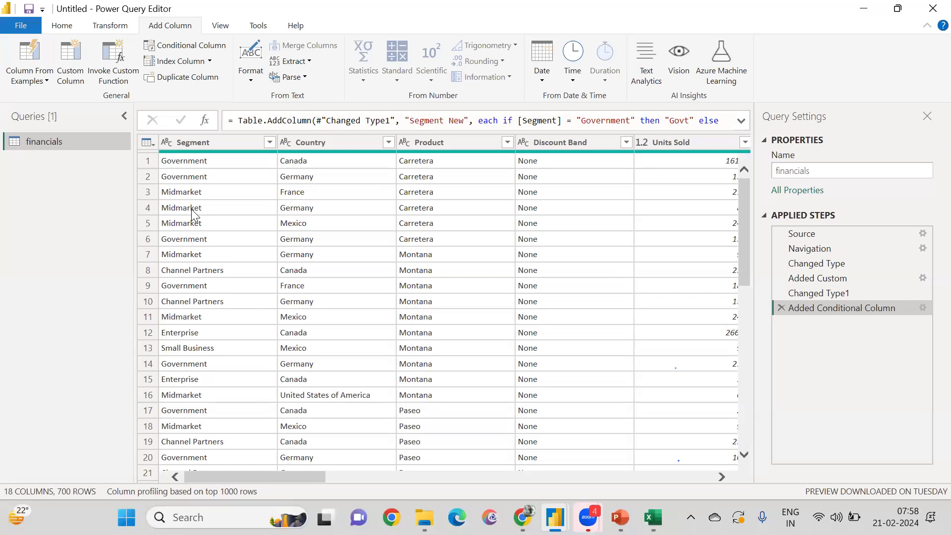
click(214, 144)
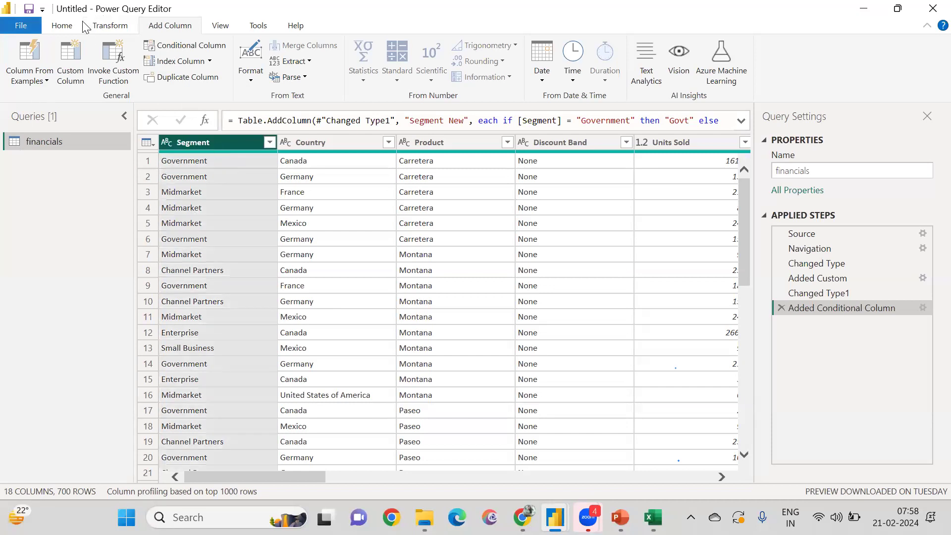
click(68, 28)
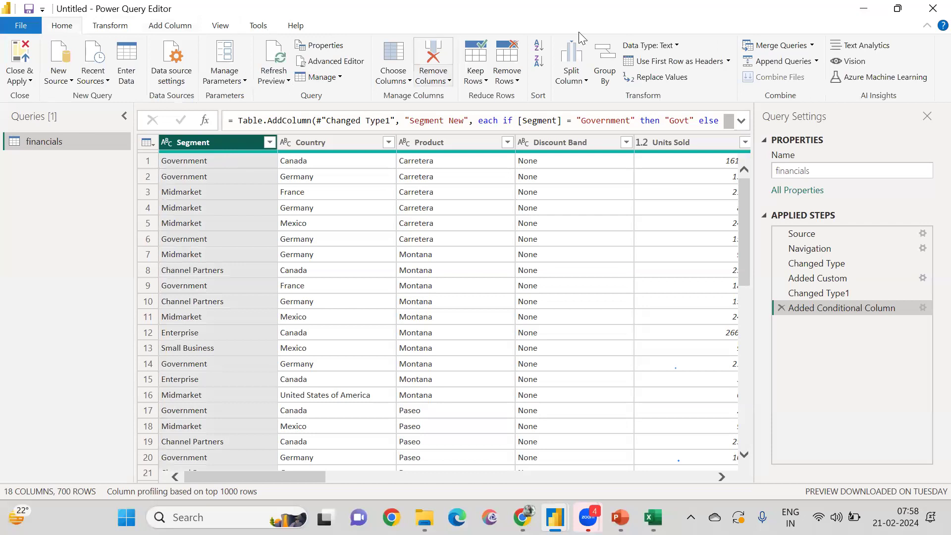
click(659, 78)
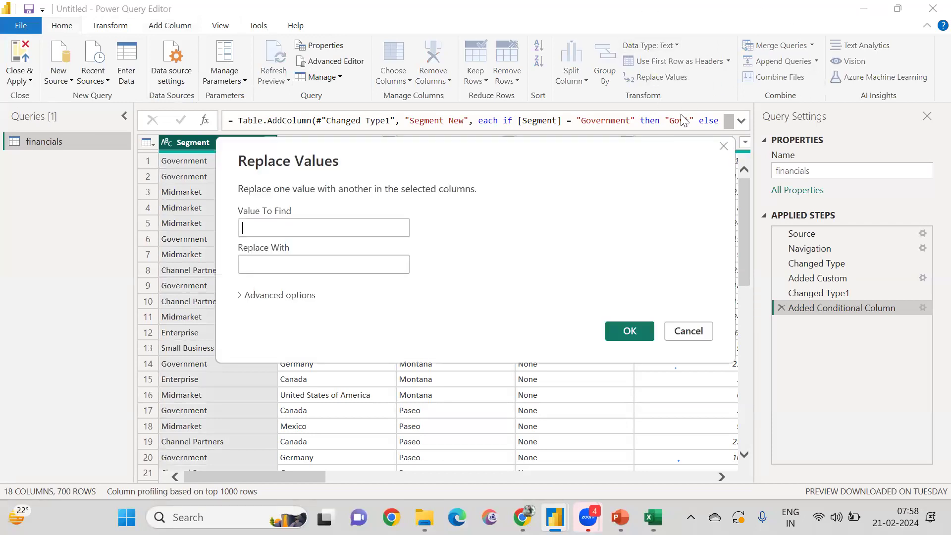
text(Governmen)
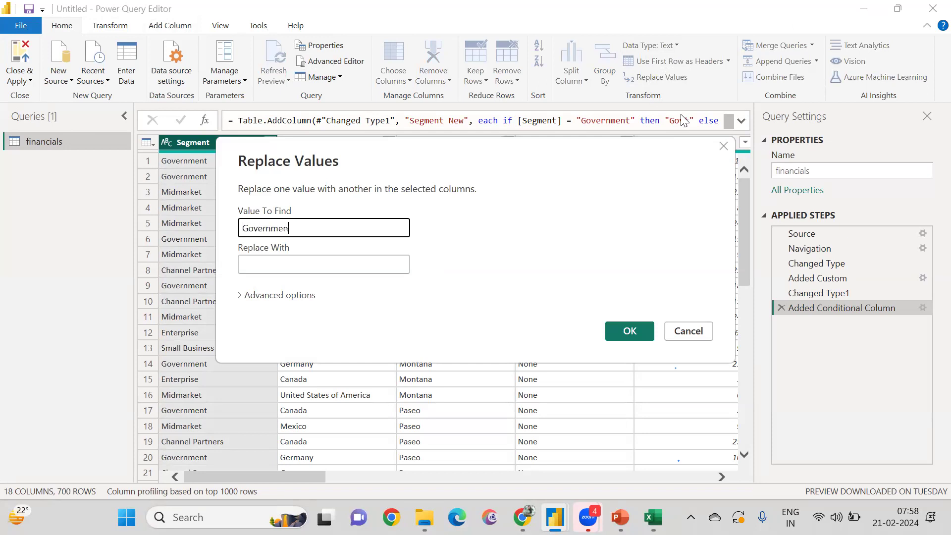
text(t)
key(Tab)
text(Govt)
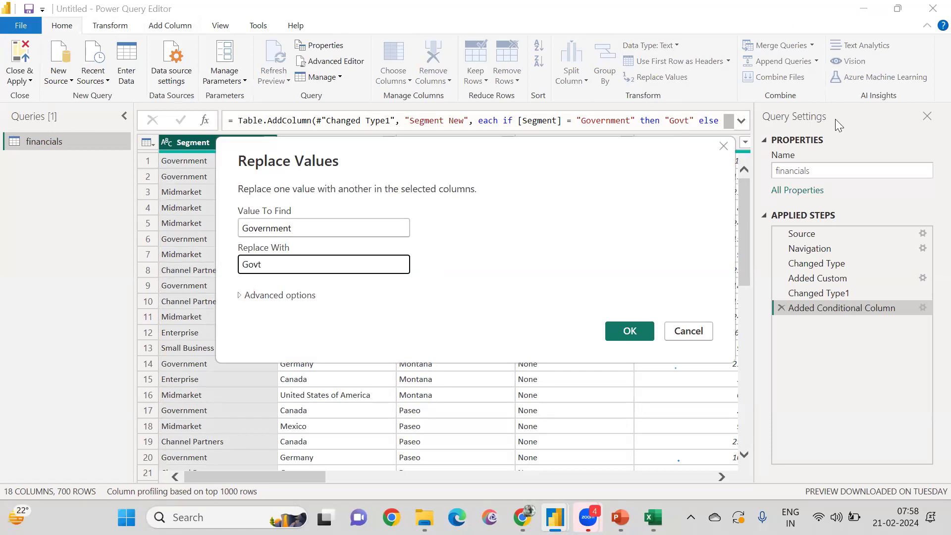
Step: Make the replacement match entire cell contents, without special characters, and apply it to the Segment column
click(308, 300)
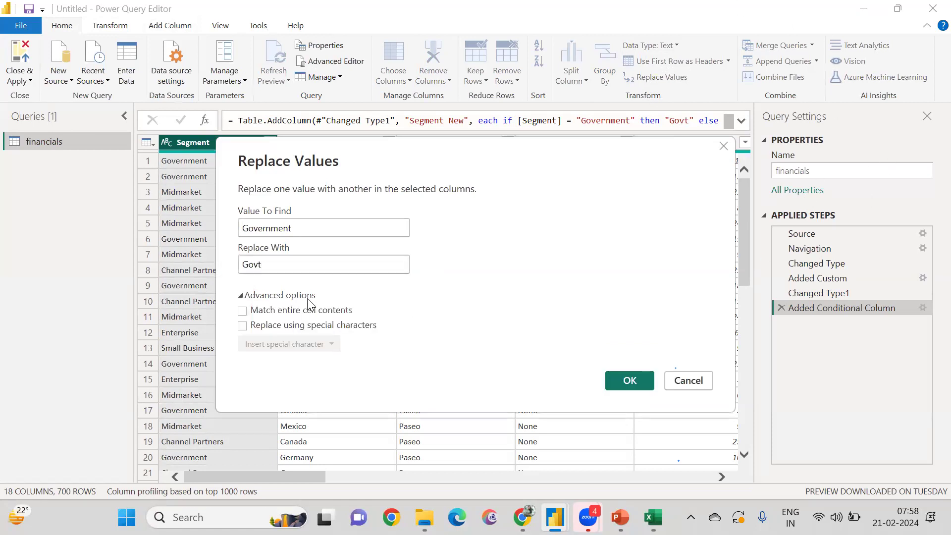
click(245, 311)
click(242, 326)
click(242, 326)
click(243, 314)
click(245, 308)
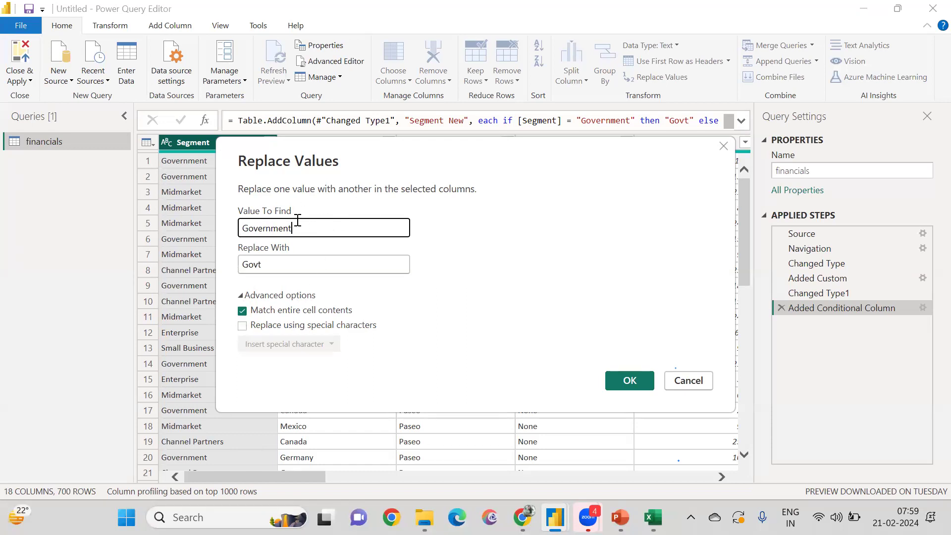
click(633, 380)
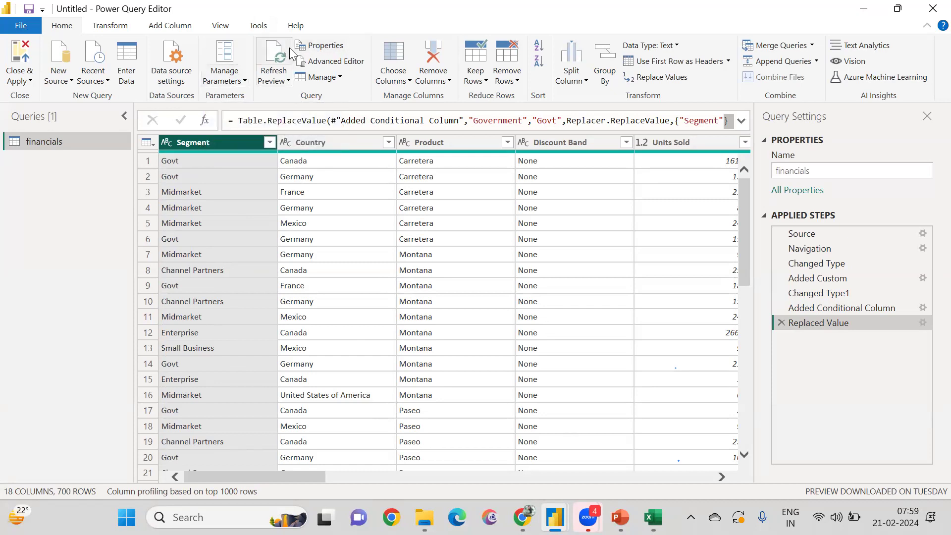
Step: Open the data source settings and check the permission options of the financialsample605324178.xlsx source without changing them
click(171, 55)
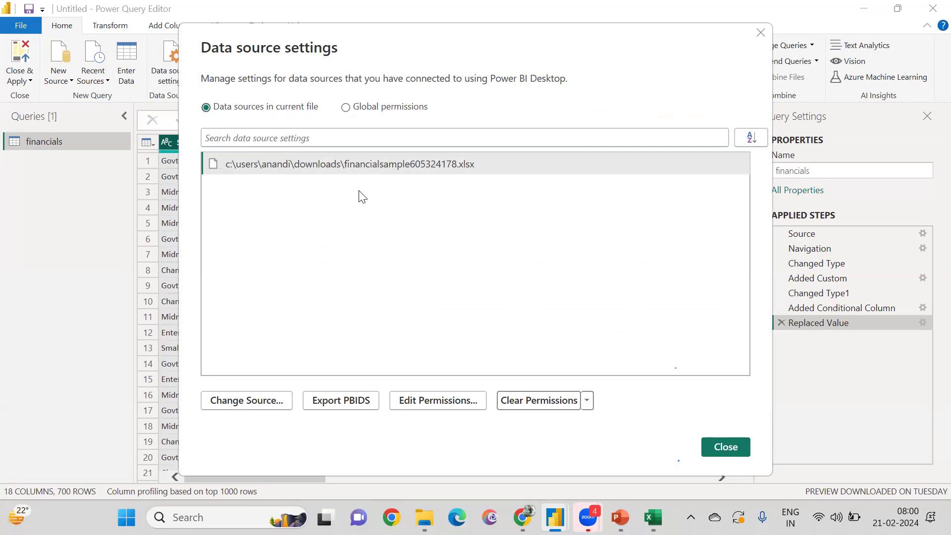
click(759, 34)
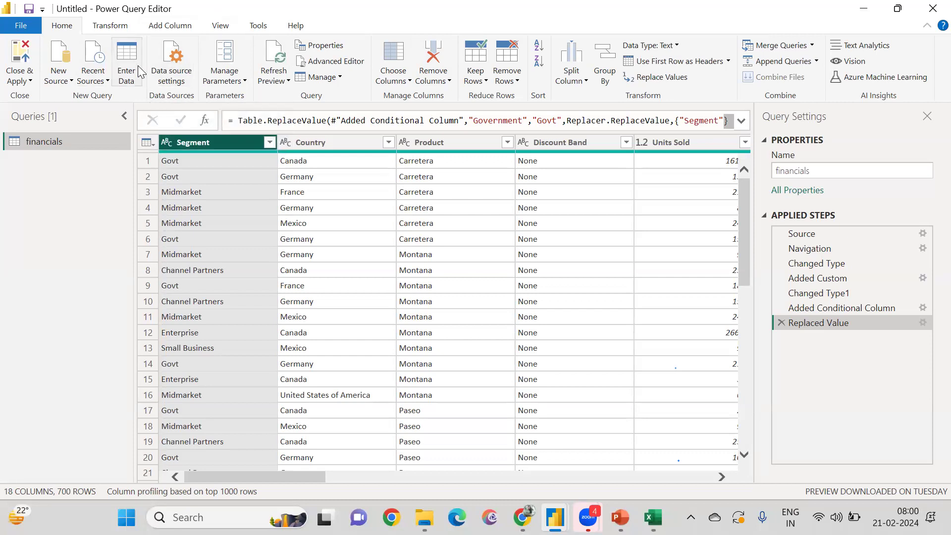
click(176, 64)
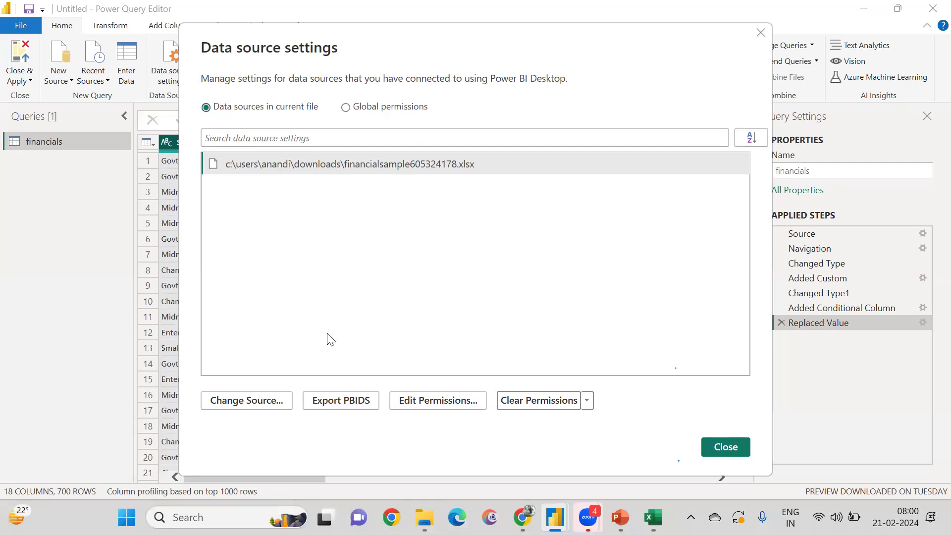
click(432, 401)
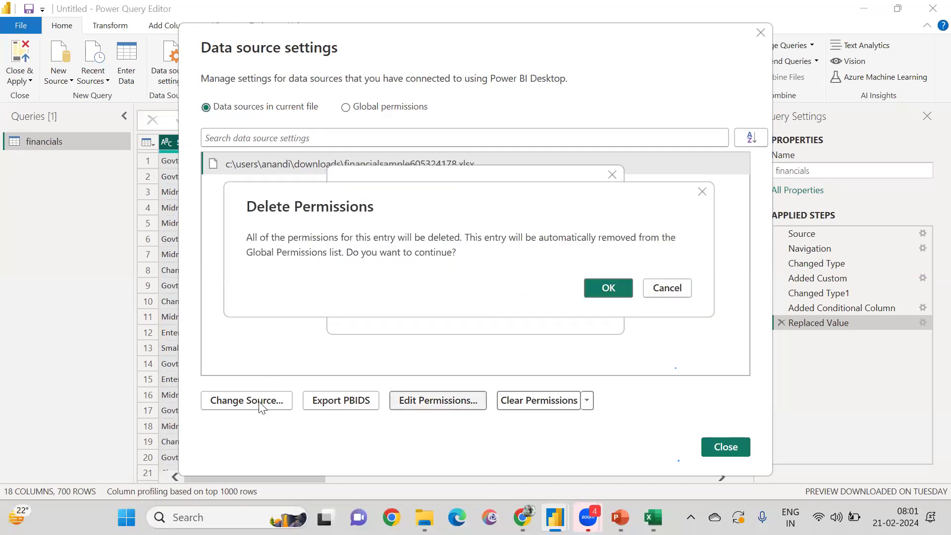
click(669, 293)
click(587, 306)
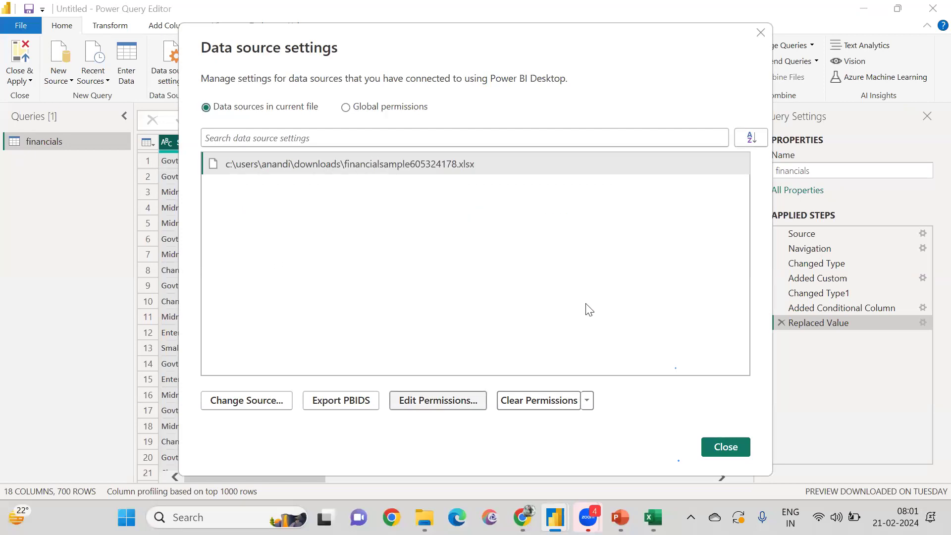
Step: Examine the change-source options for the Excel workbook, including the Basic and Advanced path modes and the available file types
click(234, 400)
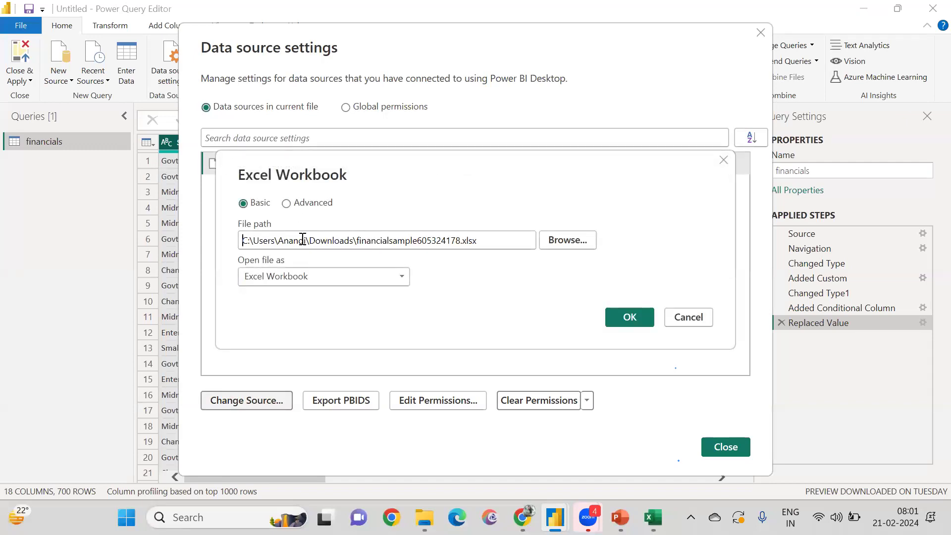
double_click(362, 243)
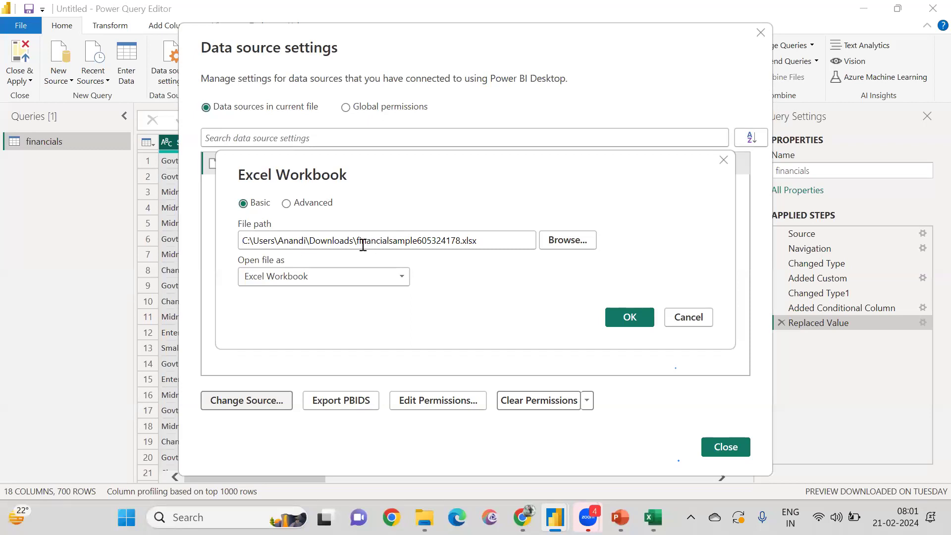
click(306, 242)
click(629, 318)
click(286, 203)
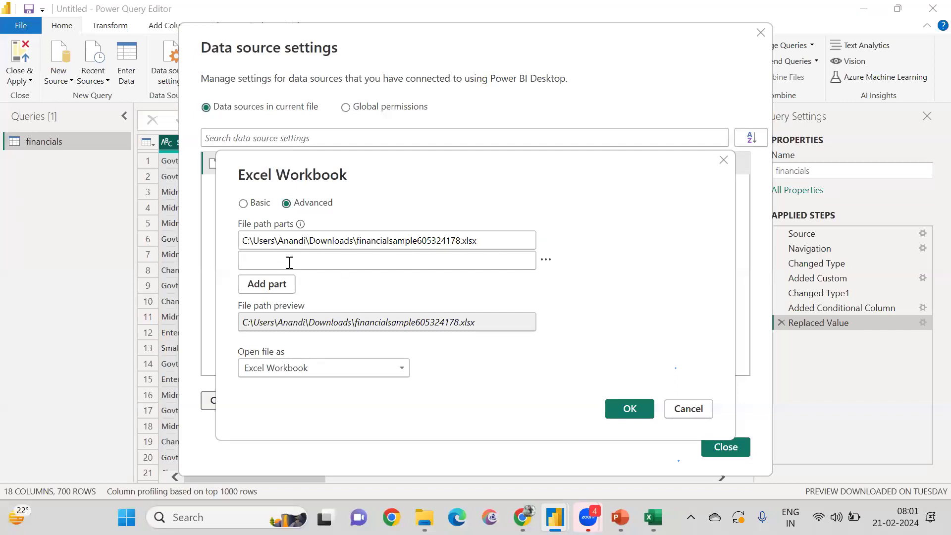
click(320, 368)
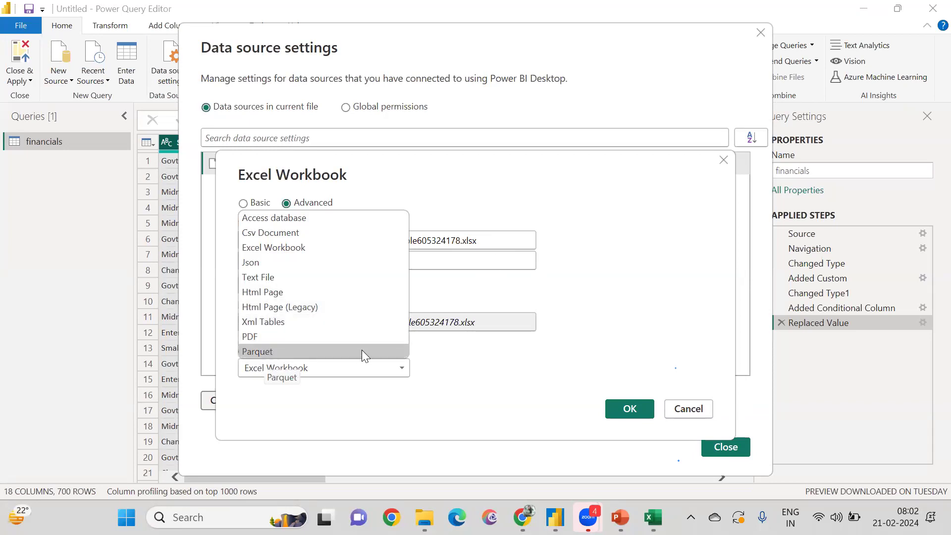
click(503, 378)
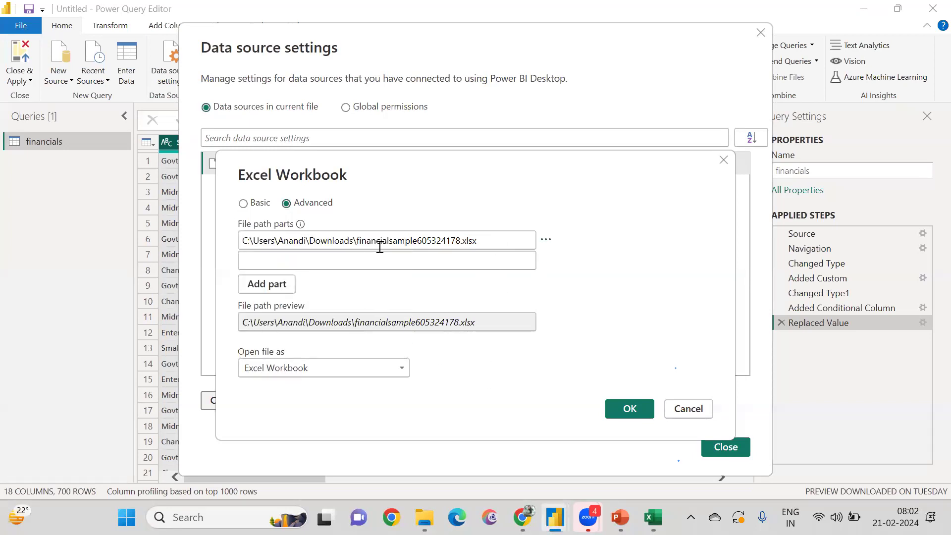
click(243, 203)
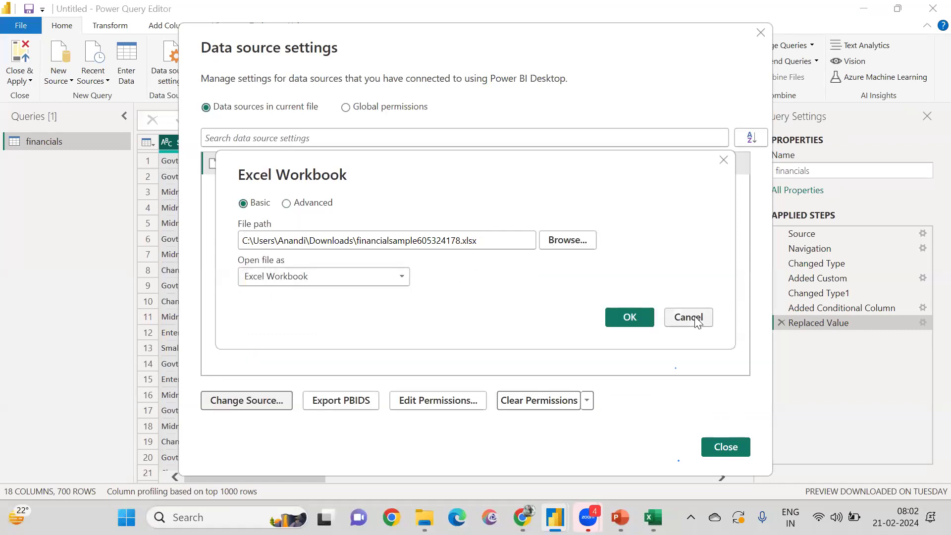
click(632, 317)
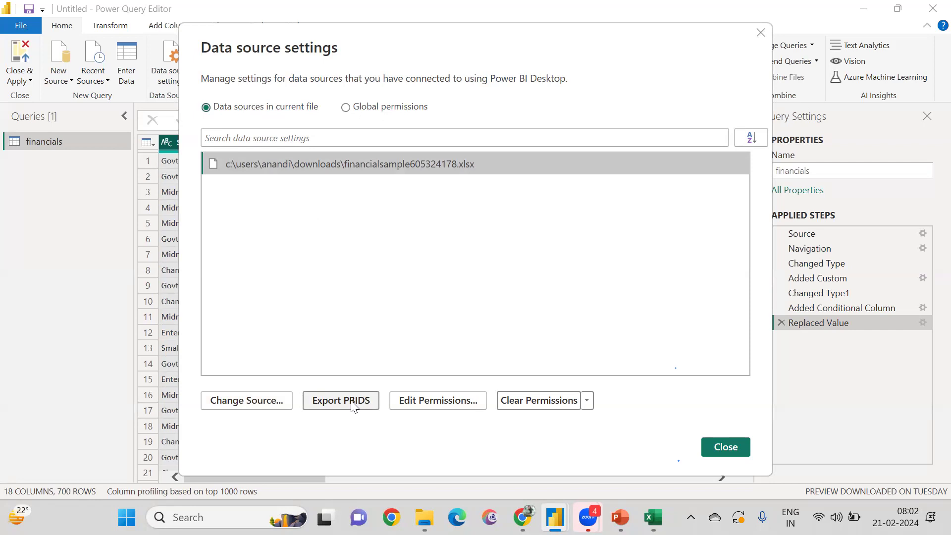
Step: Switch to Chrome and move the Power BI workspace page into its own maximized window
key(alt+Tab)
key(alt+Tab)
key(alt+Tab)
key(alt+Tab)
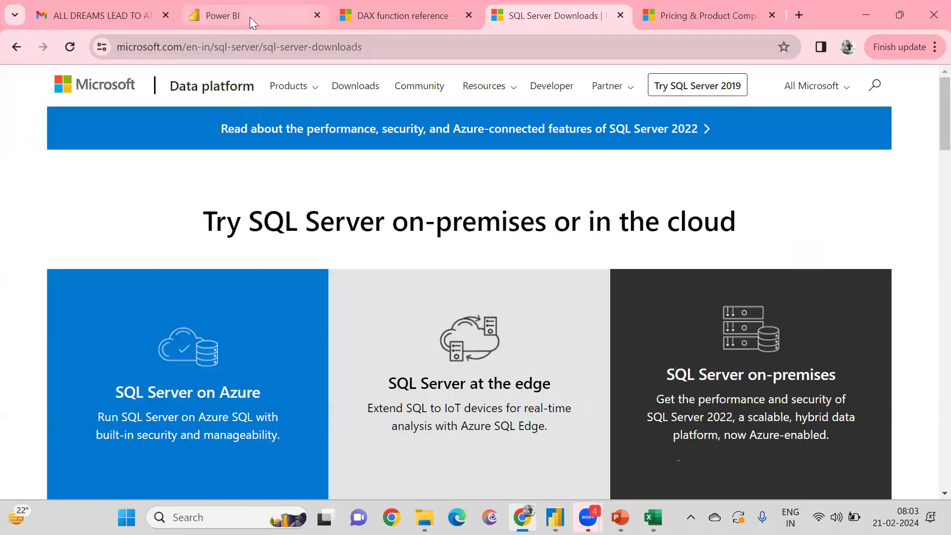
drag(246, 12, 266, 242)
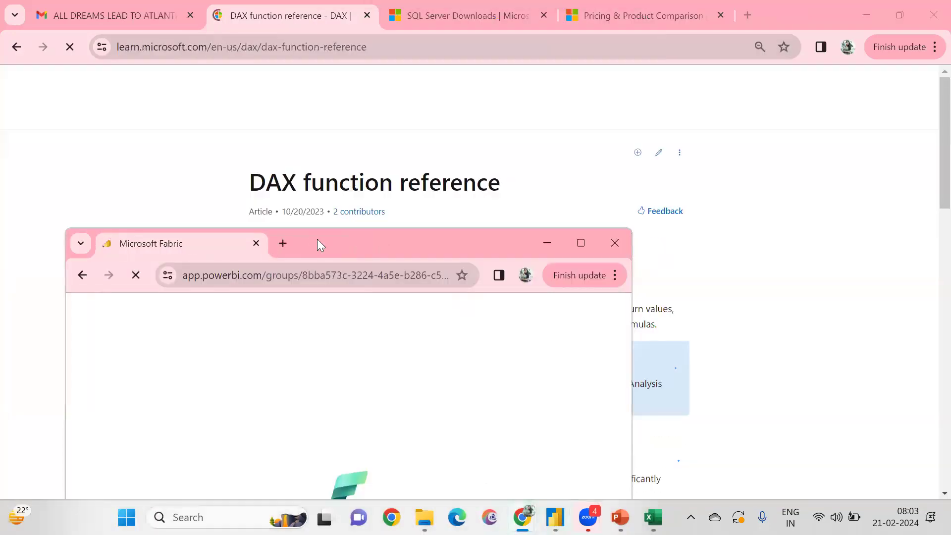
double_click(317, 239)
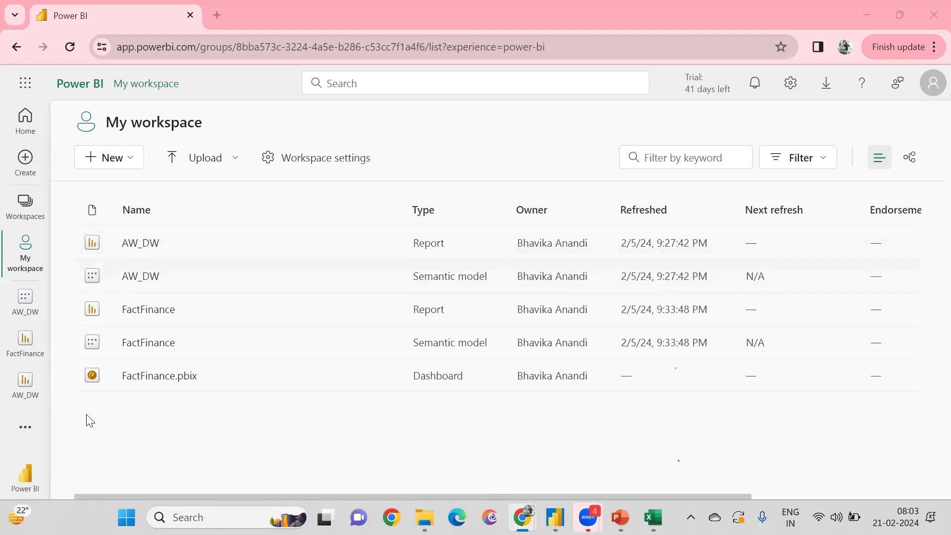
Step: Switch back to the data source settings in Power Query Editor
key(alt+Tab)
key(alt+Tab)
key(alt+Tab)
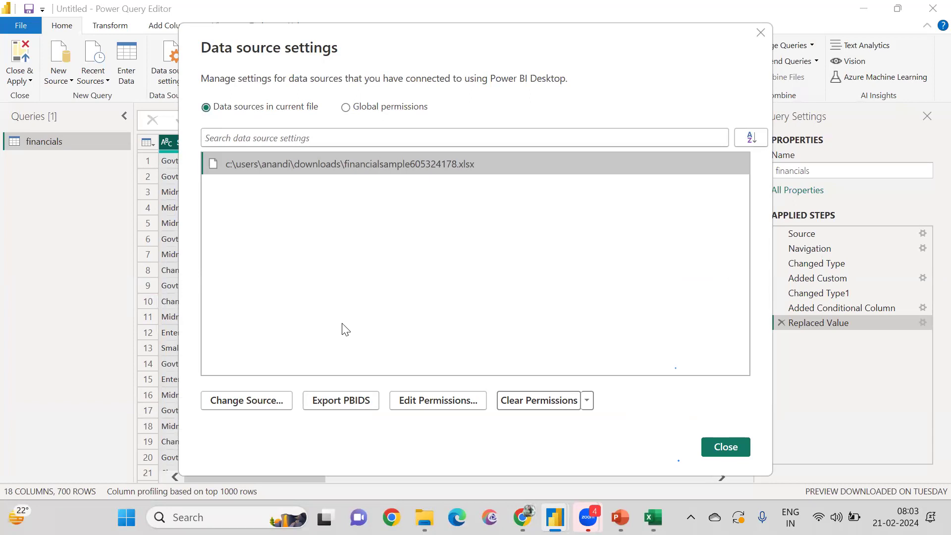
key(alt+Tab)
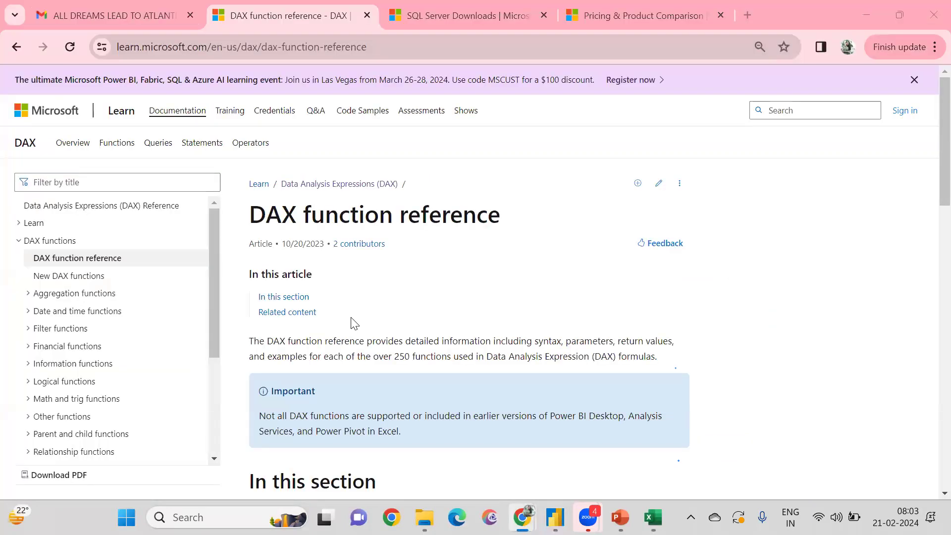
key(alt+Tab)
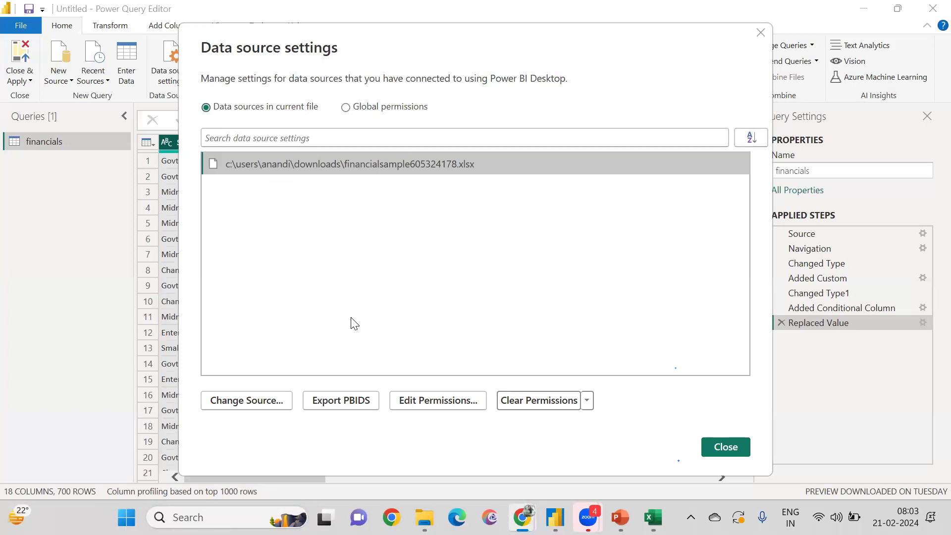
key(alt+Tab)
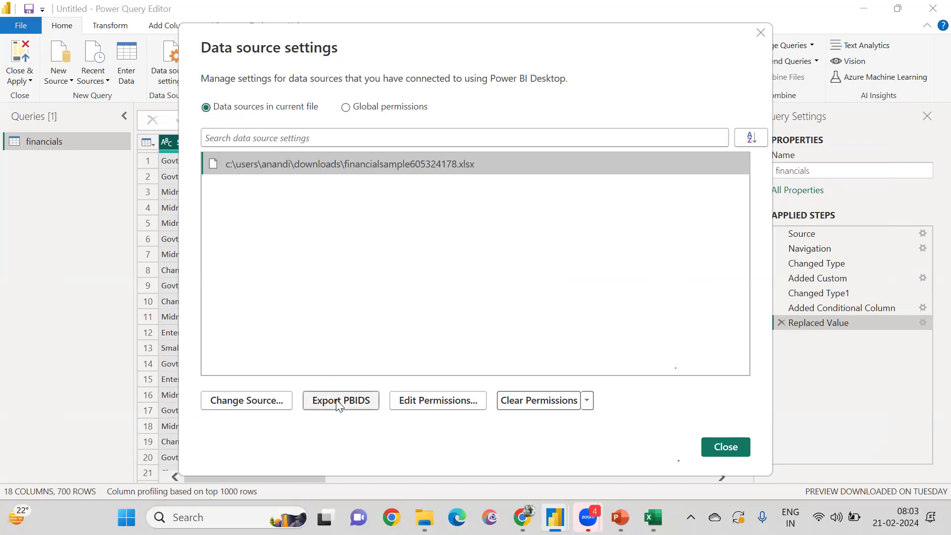
Step: Examine the privacy level options of the Excel source, trying Organizational and None, and leave its permissions without saving a change
click(431, 409)
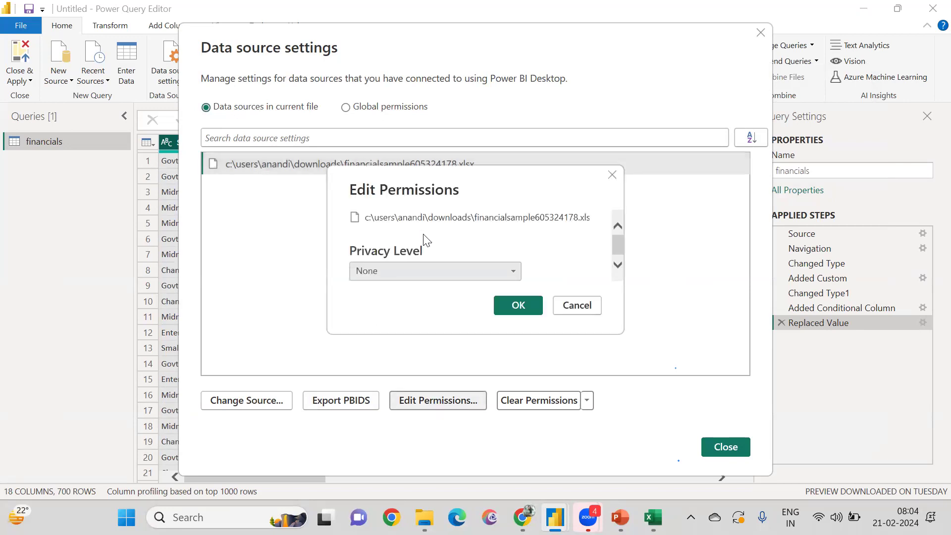
click(415, 268)
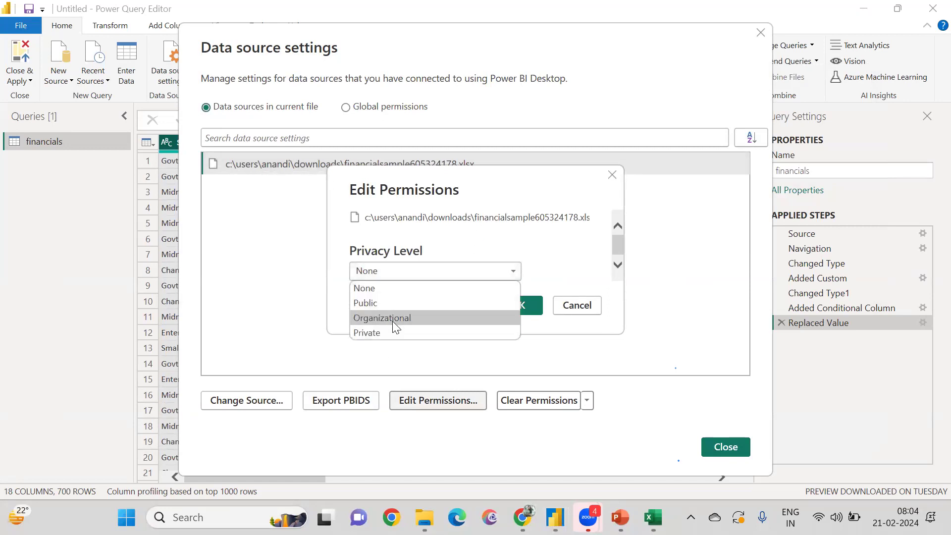
click(477, 247)
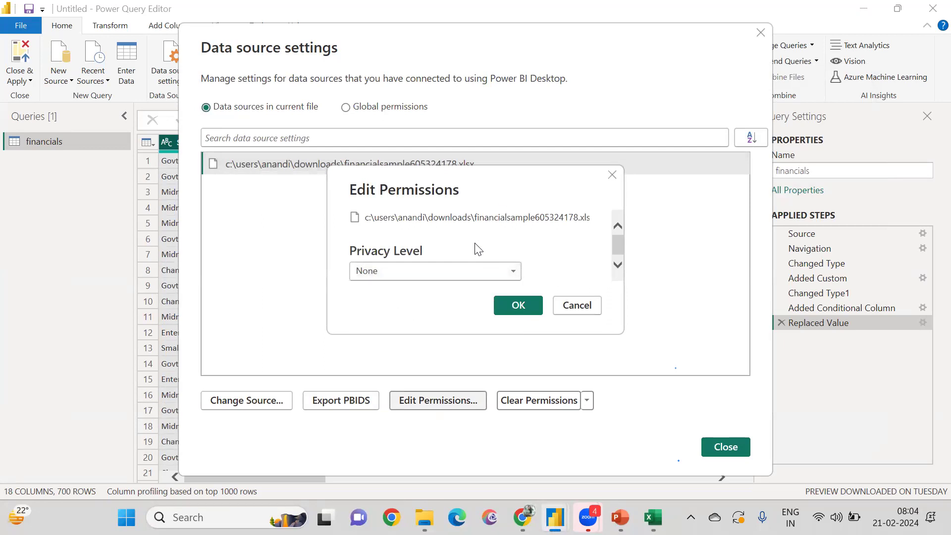
click(407, 276)
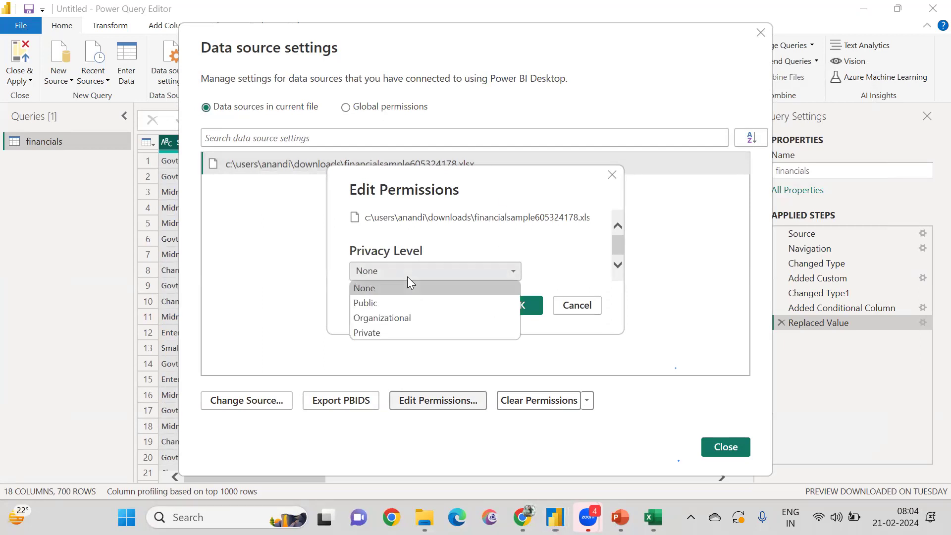
click(390, 318)
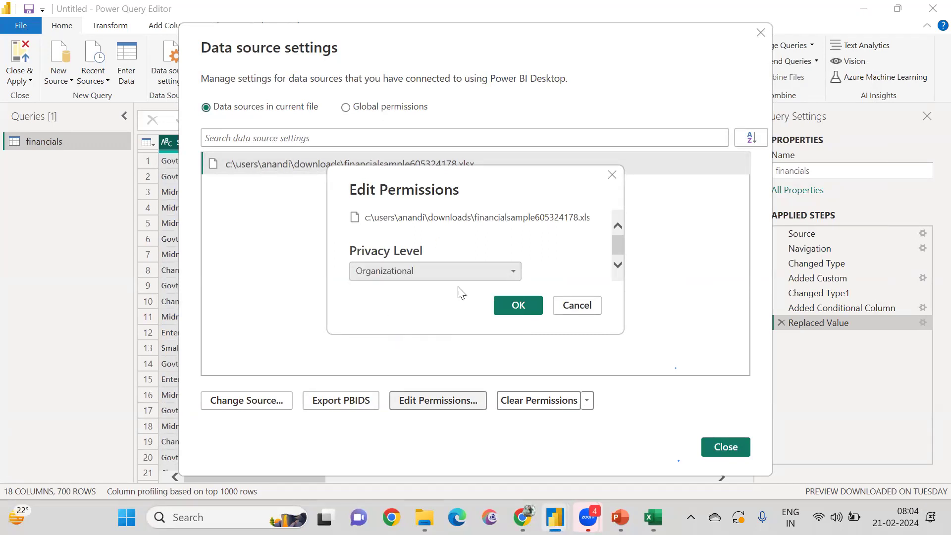
click(411, 268)
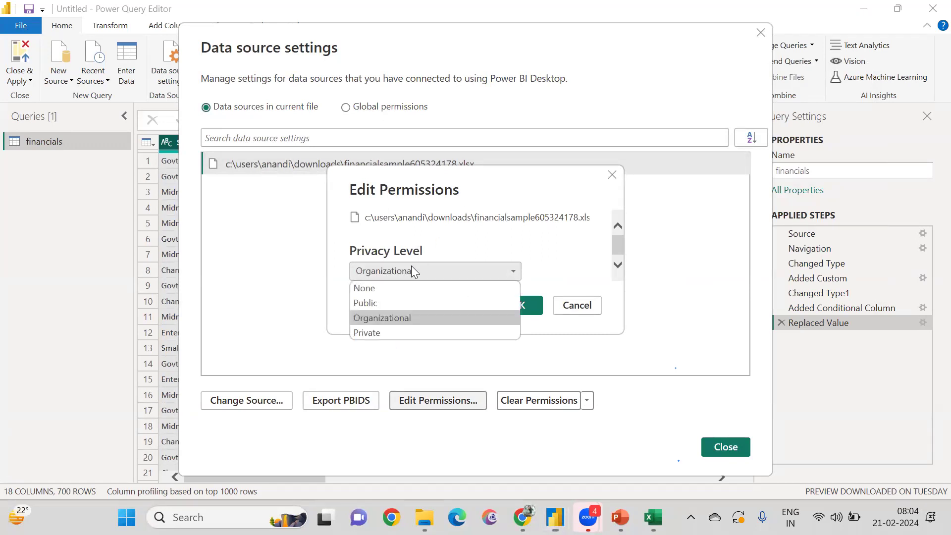
click(395, 291)
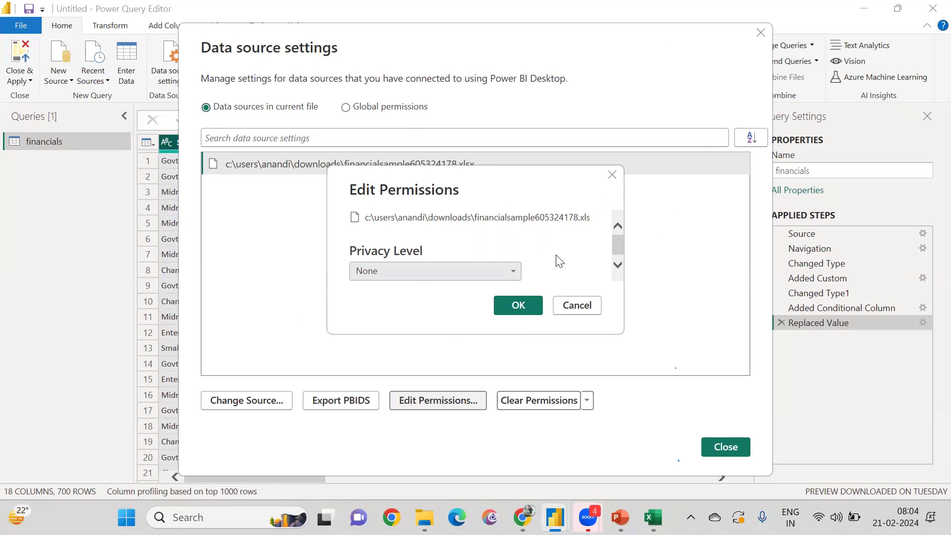
click(567, 305)
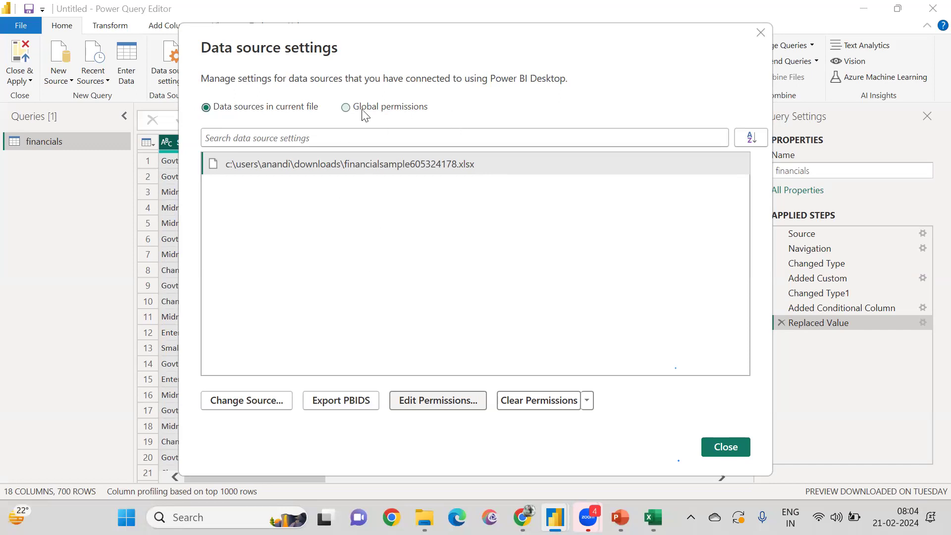
Step: Compare the data sources listed under global permissions with those in the current file, and close the data source settings
click(348, 108)
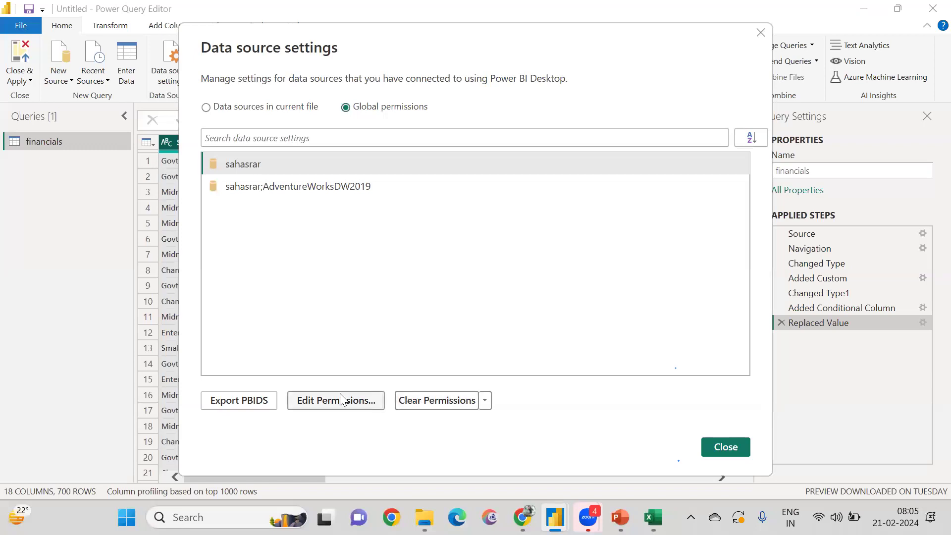
click(205, 108)
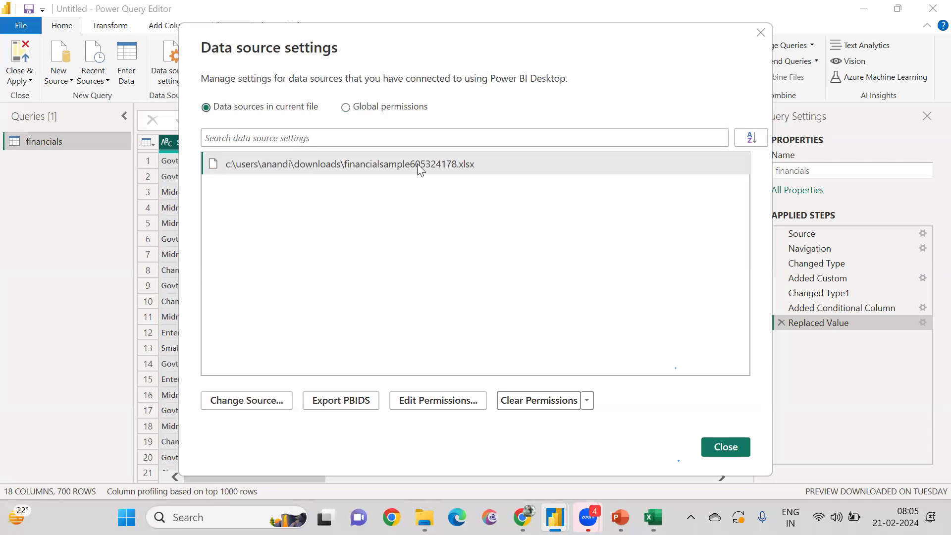
click(390, 110)
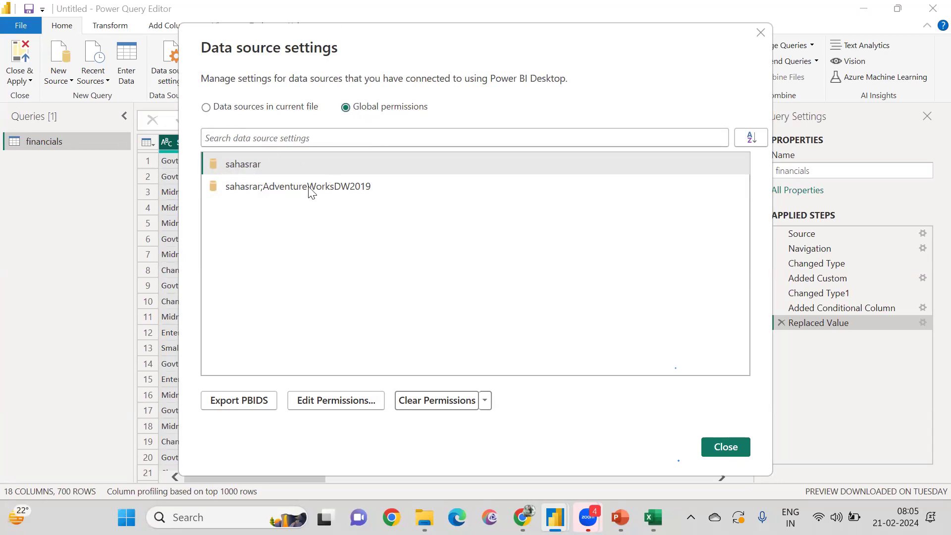
click(207, 107)
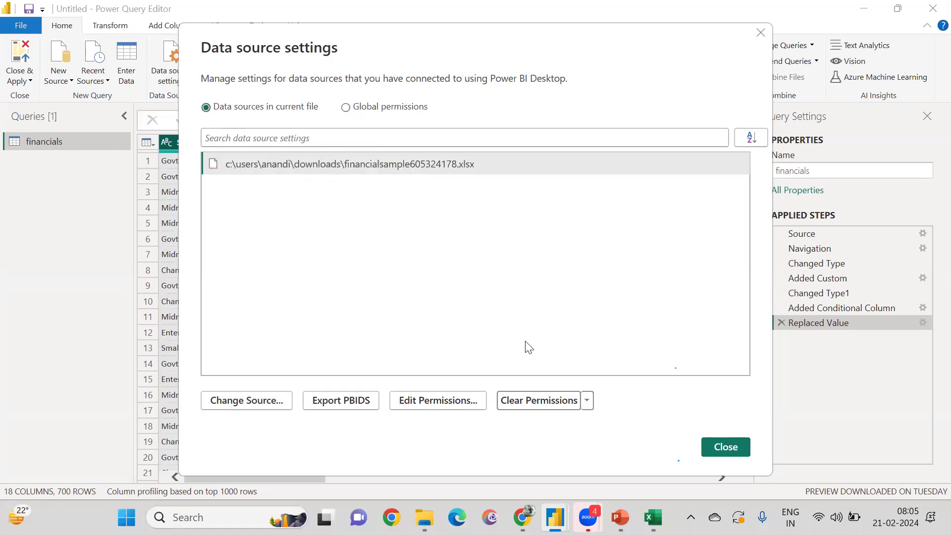
click(767, 40)
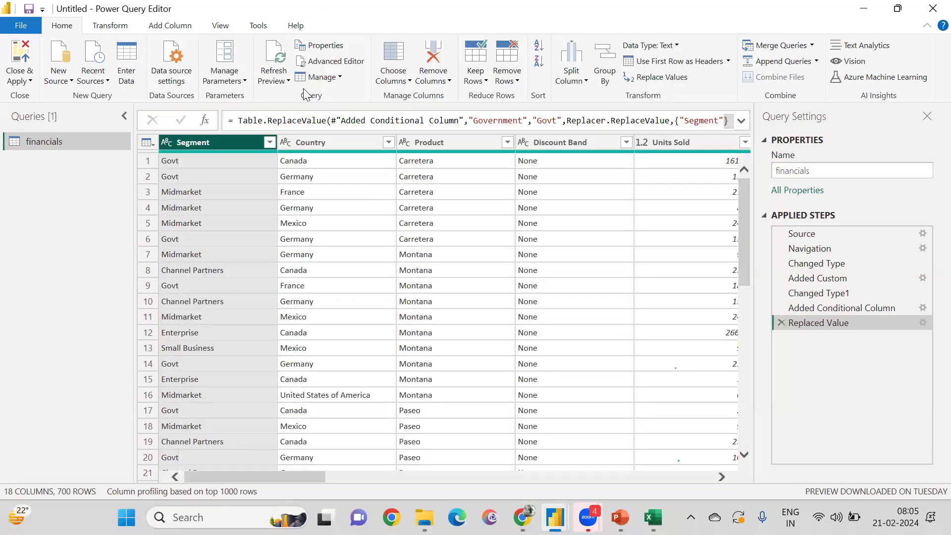
Step: Open the M code of the financials query in the Advanced Editor and examine its let and in sections and the step lines
click(330, 63)
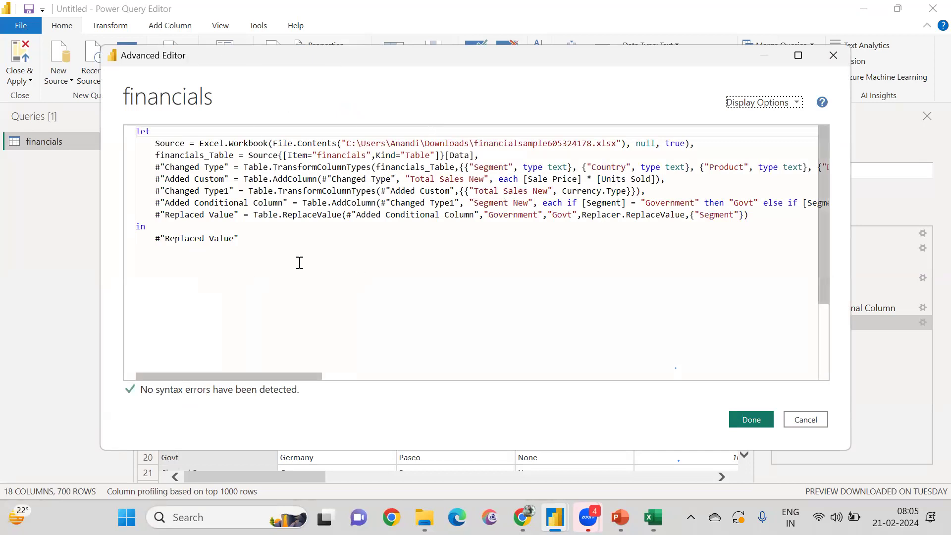
click(490, 179)
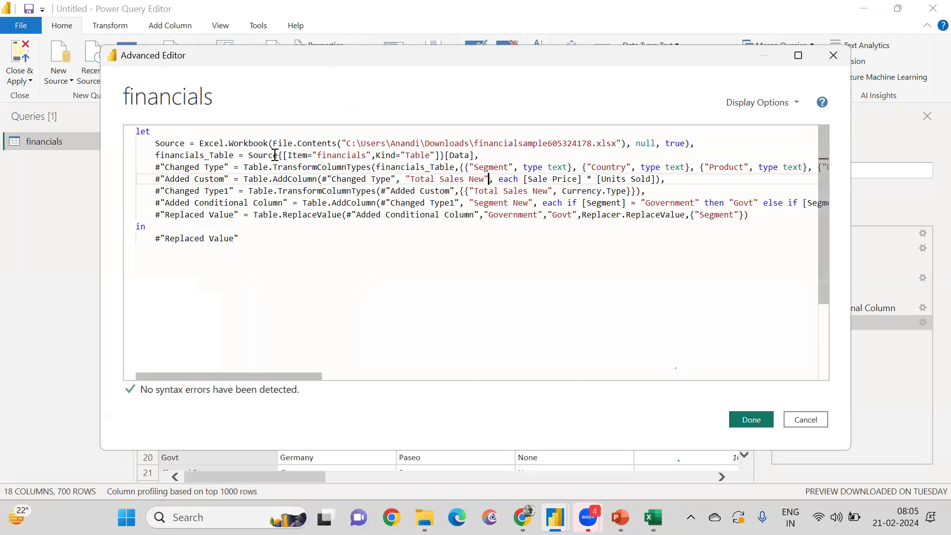
triple_click(381, 151)
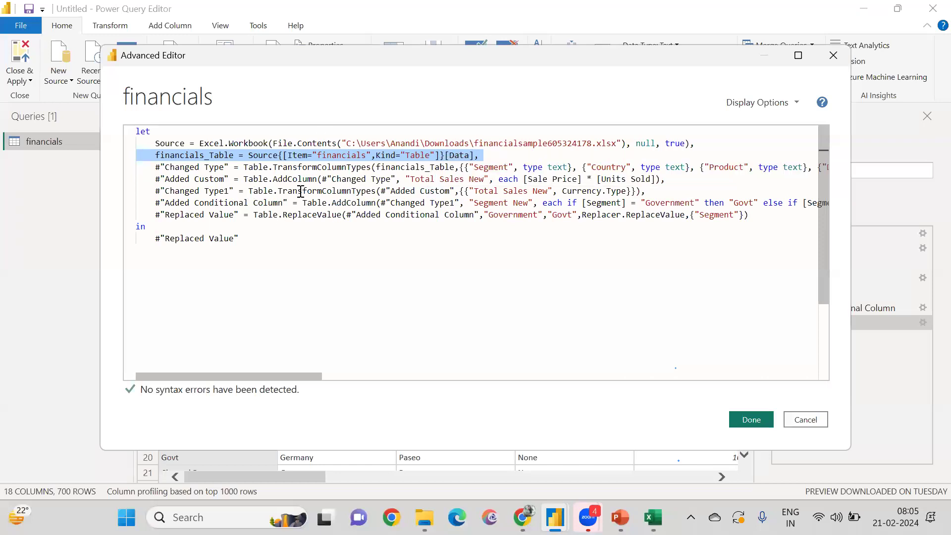
click(154, 163)
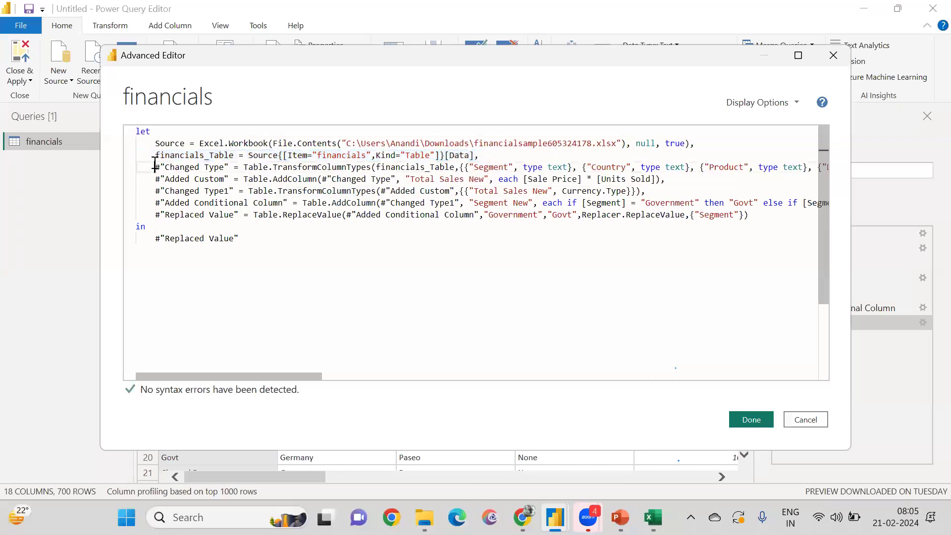
shift+click(156, 215)
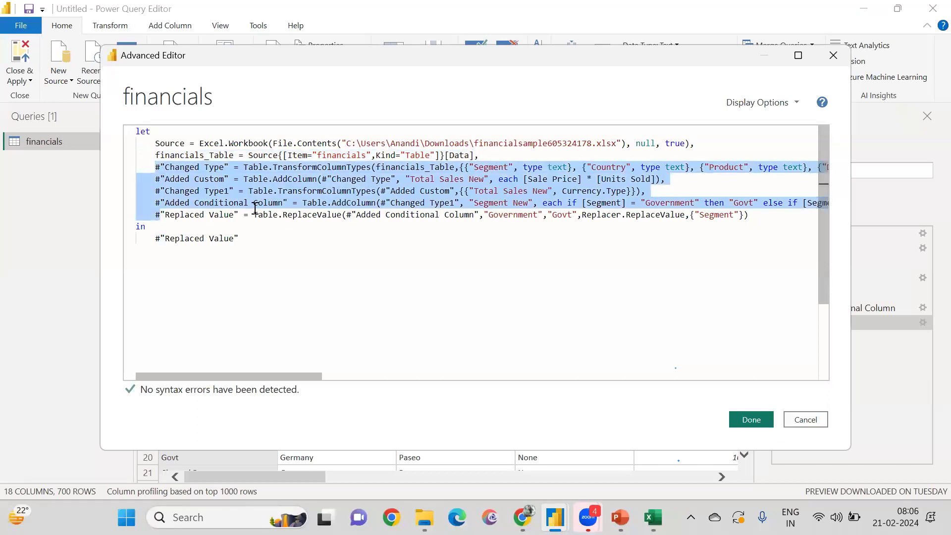
click(292, 208)
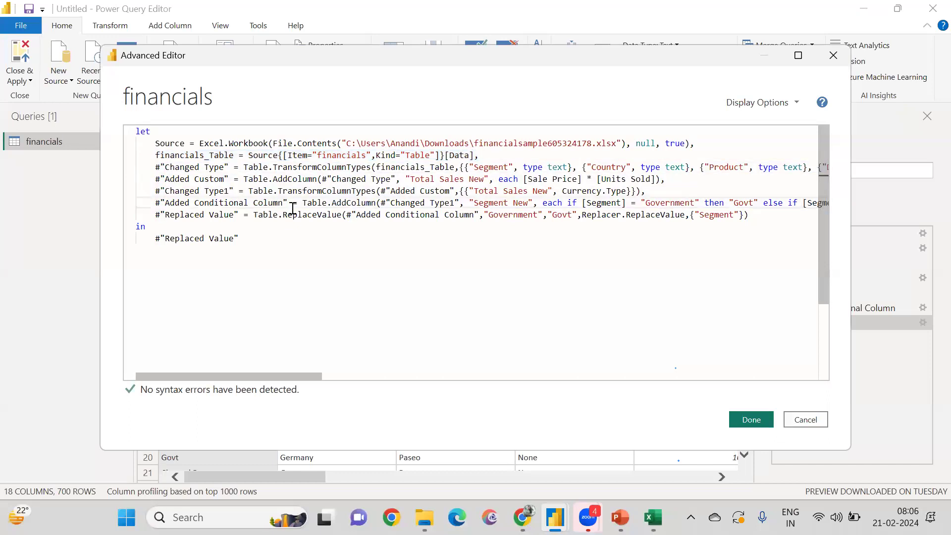
triple_click(157, 240)
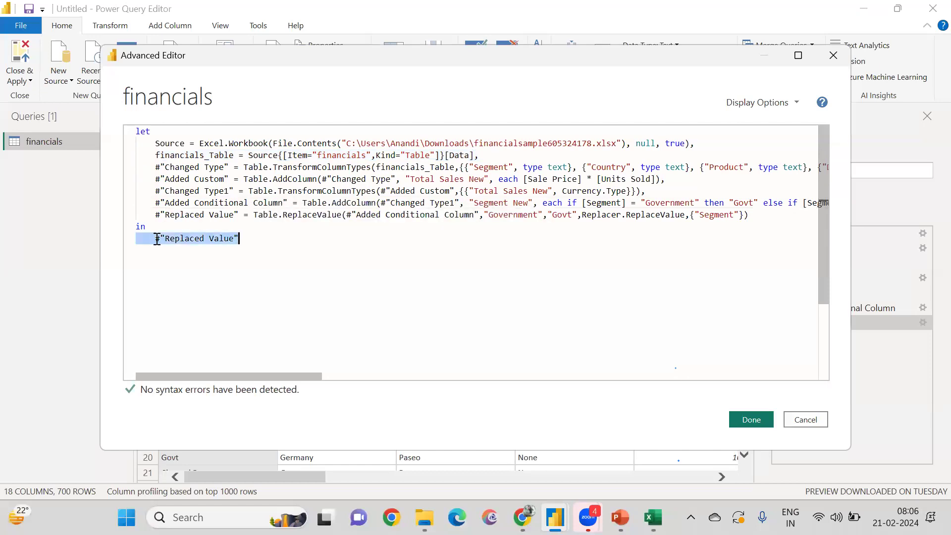
double_click(141, 132)
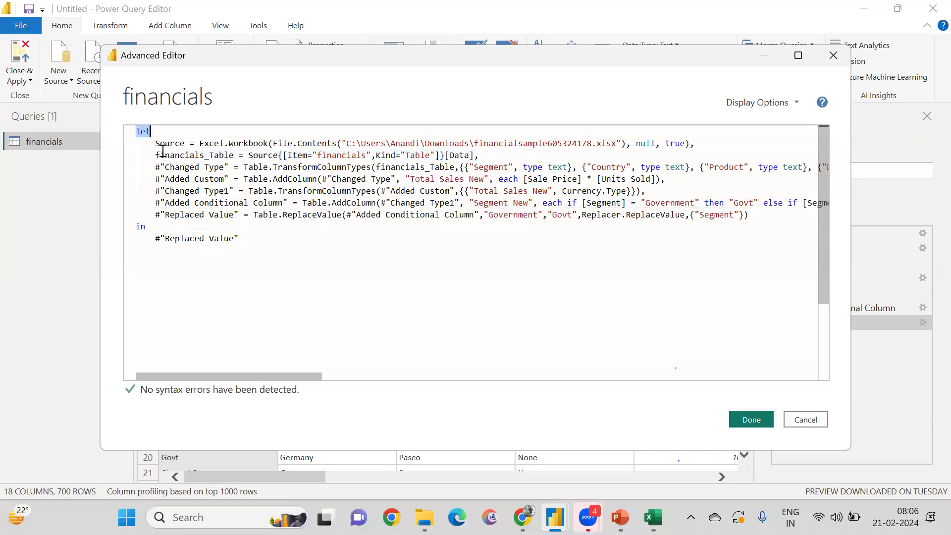
click(155, 143)
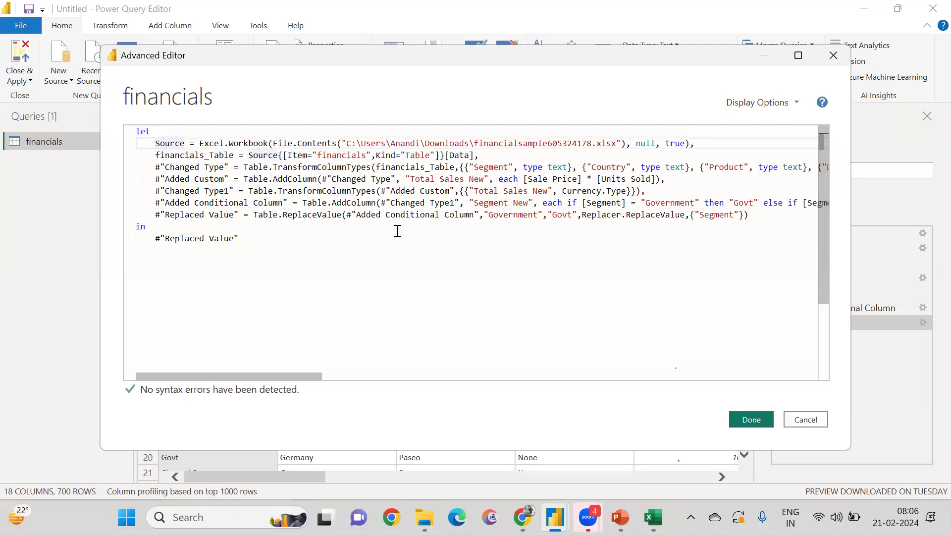
shift+click(506, 220)
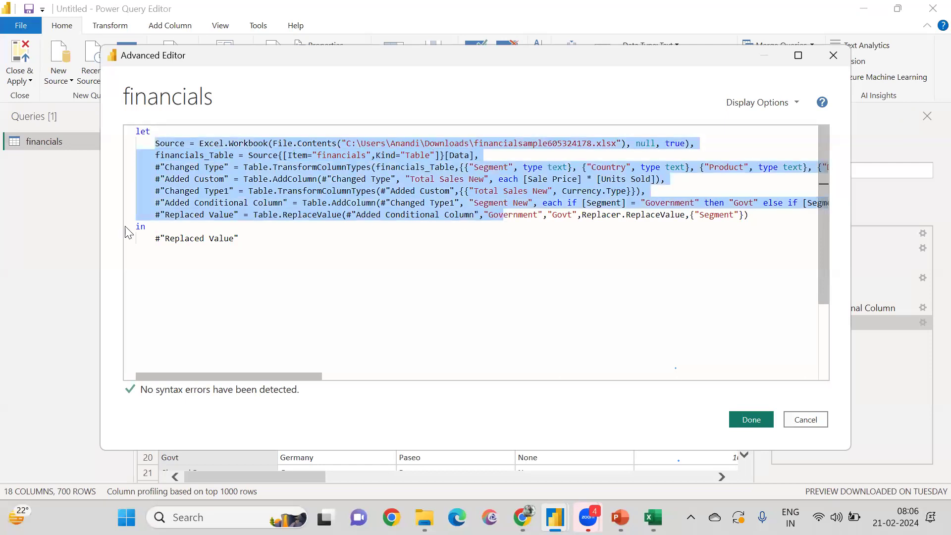
double_click(201, 214)
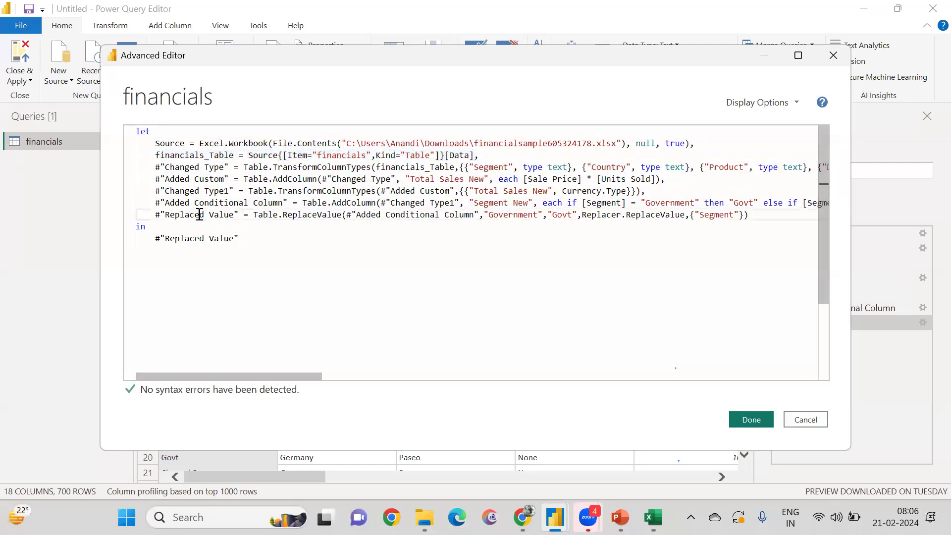
triple_click(173, 240)
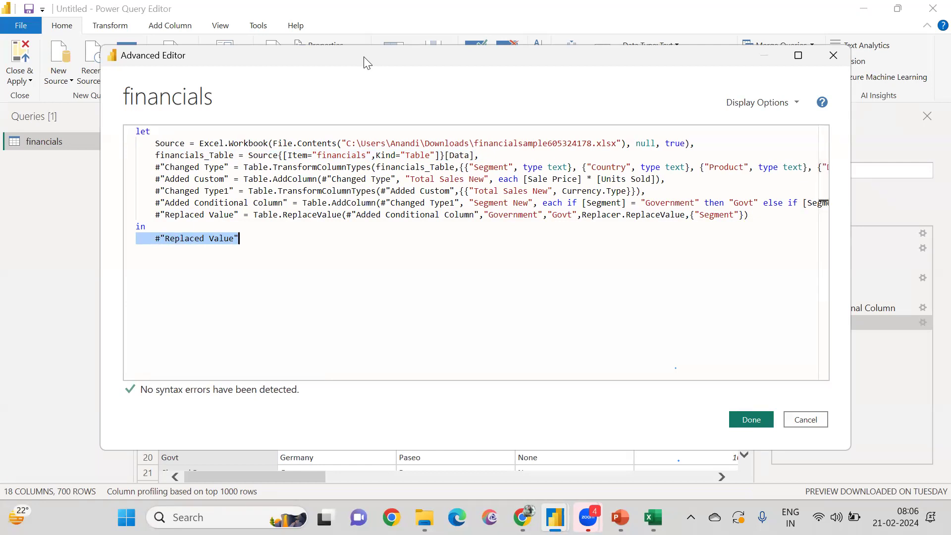
Step: Compare the Advanced Editor code with the applied steps by moving its window beside them, and close the editor without changes
drag(364, 62, 272, 53)
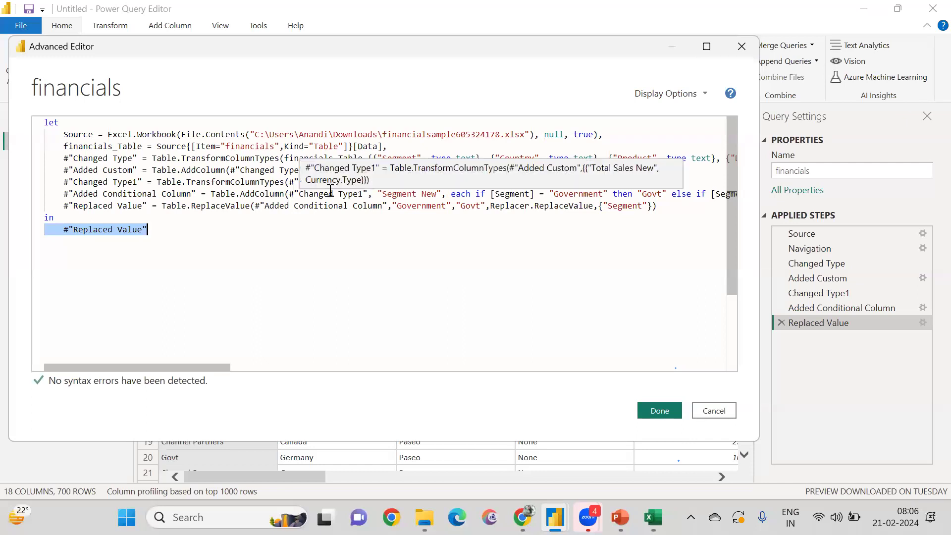
triple_click(251, 169)
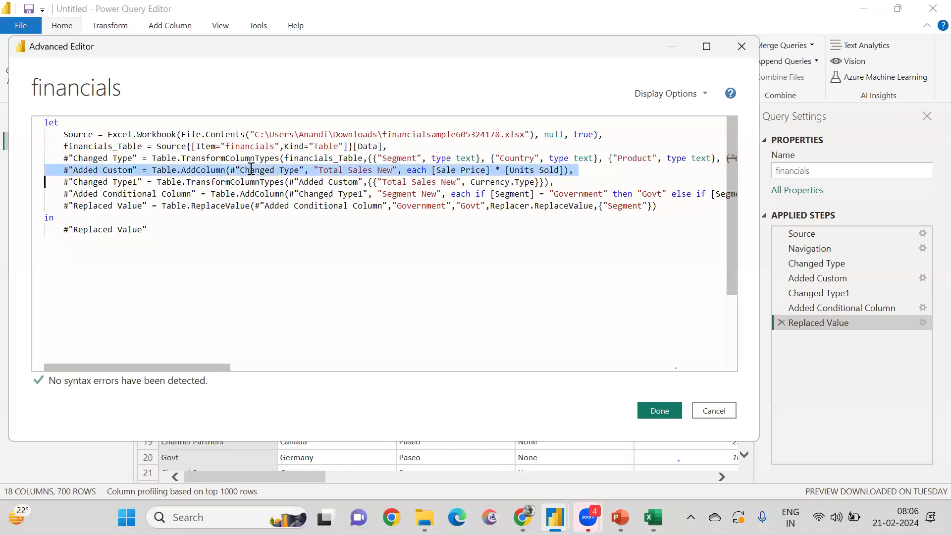
triple_click(241, 195)
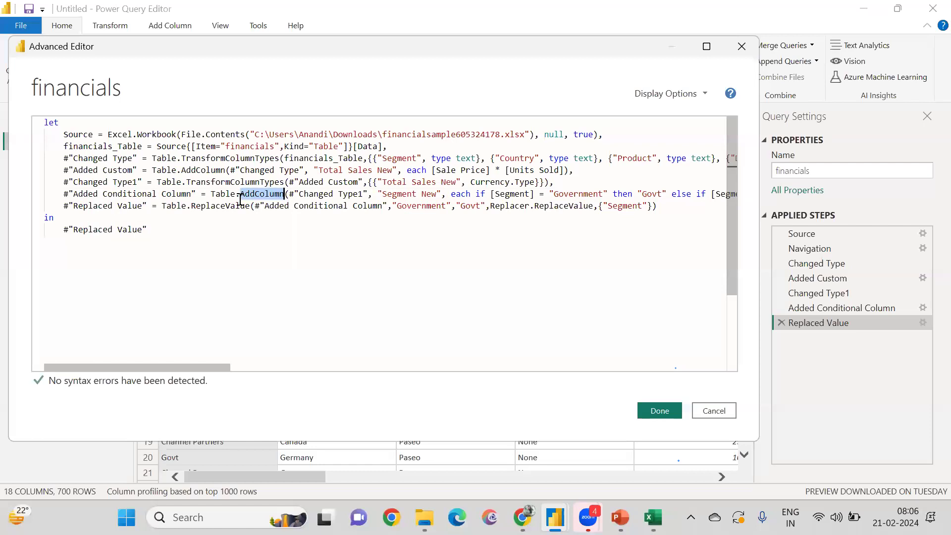
key(ctrl+a)
double_click(240, 196)
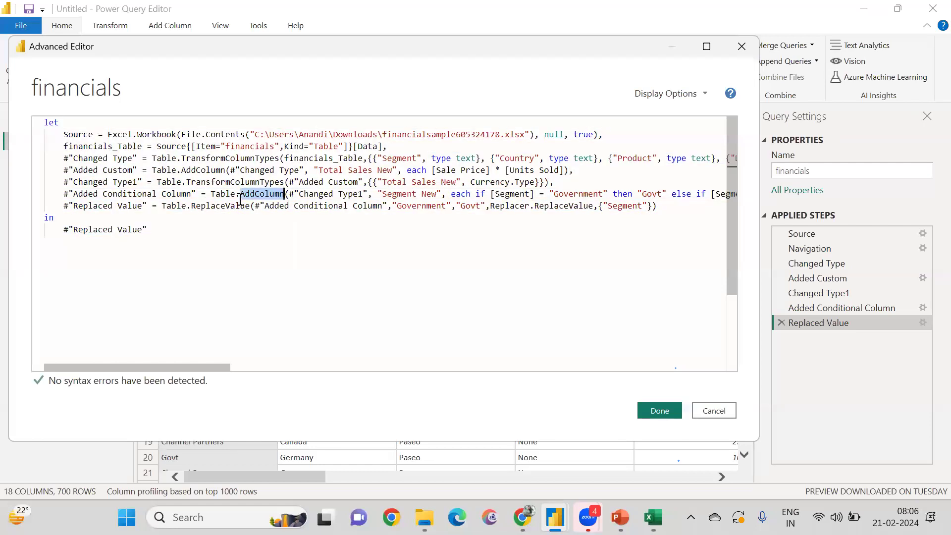
triple_click(308, 217)
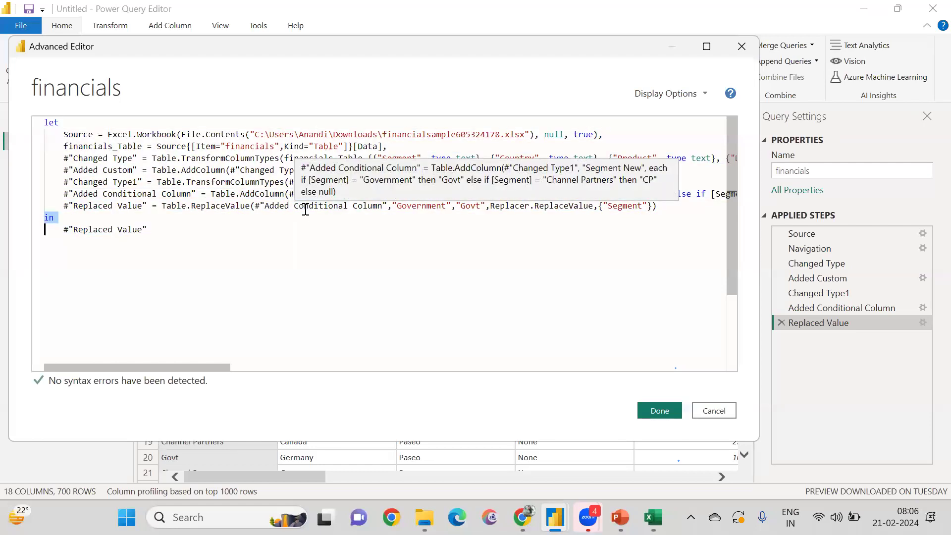
double_click(121, 230)
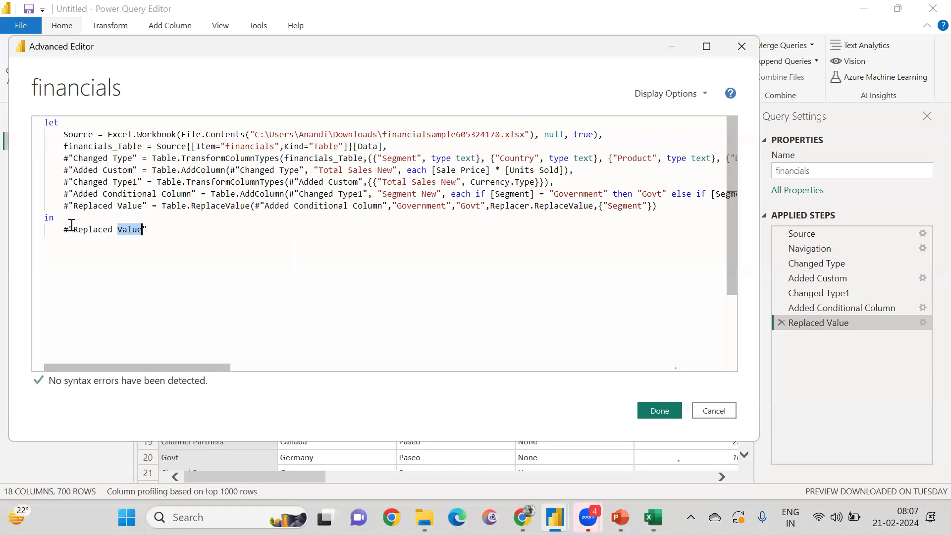
mouse_move(105, 236)
click(486, 64)
click(718, 412)
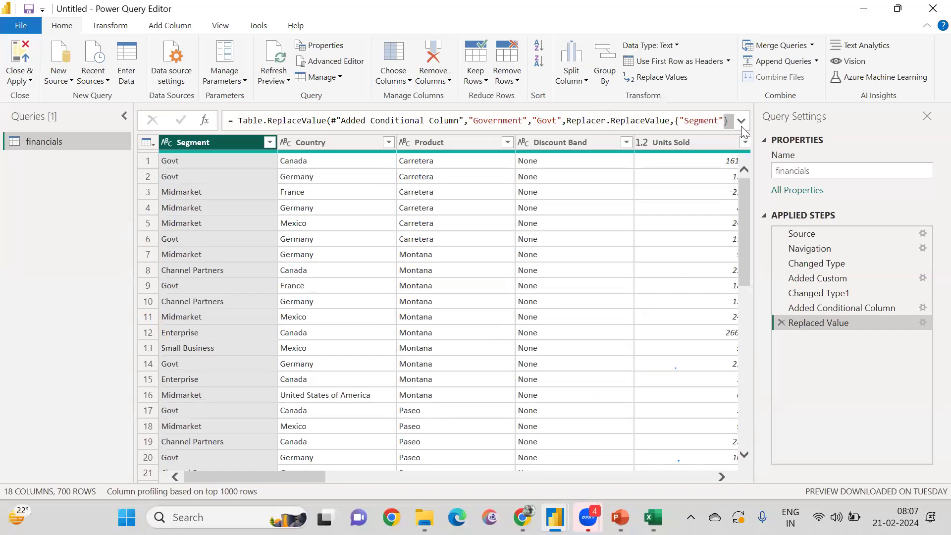
Step: Expand the formula bar to examine the full Replaced Value formula, and check the management options for the financials query
click(741, 122)
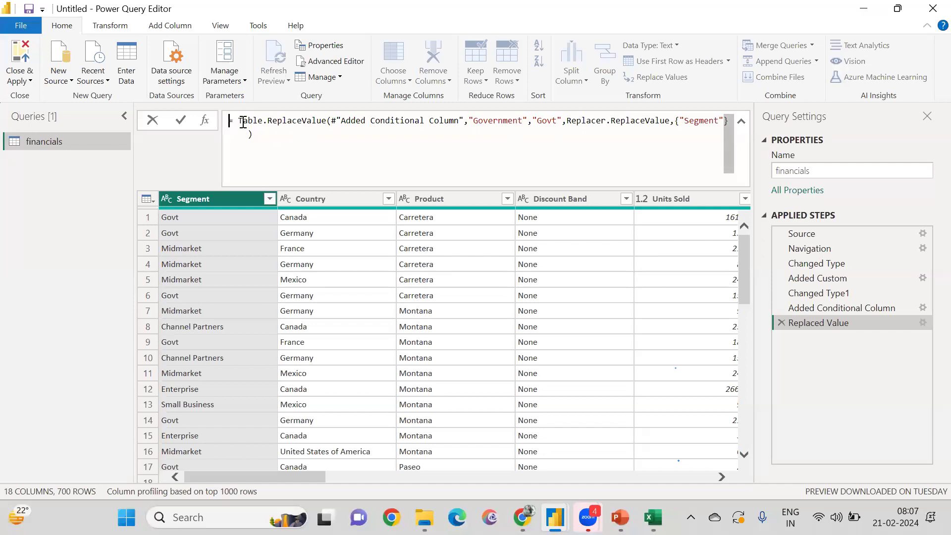
mouse_move(243, 123)
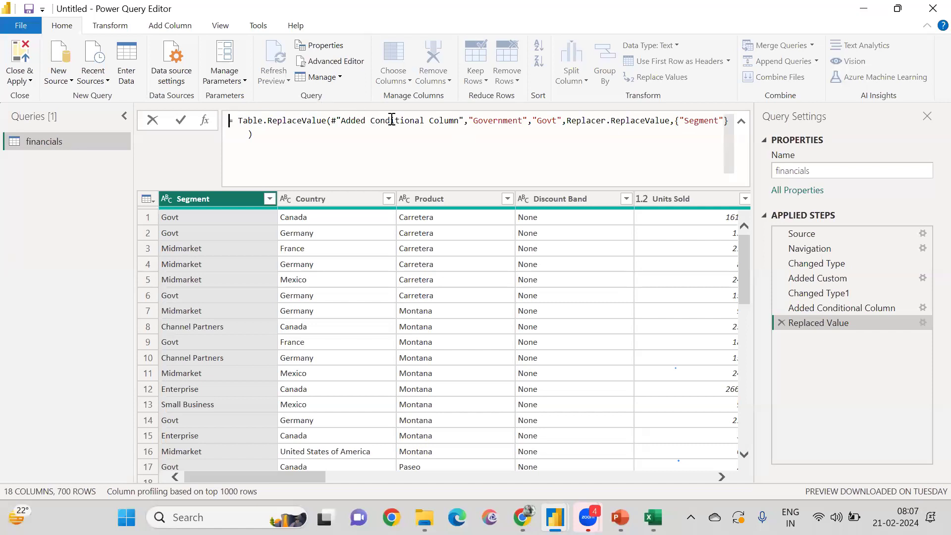
click(337, 77)
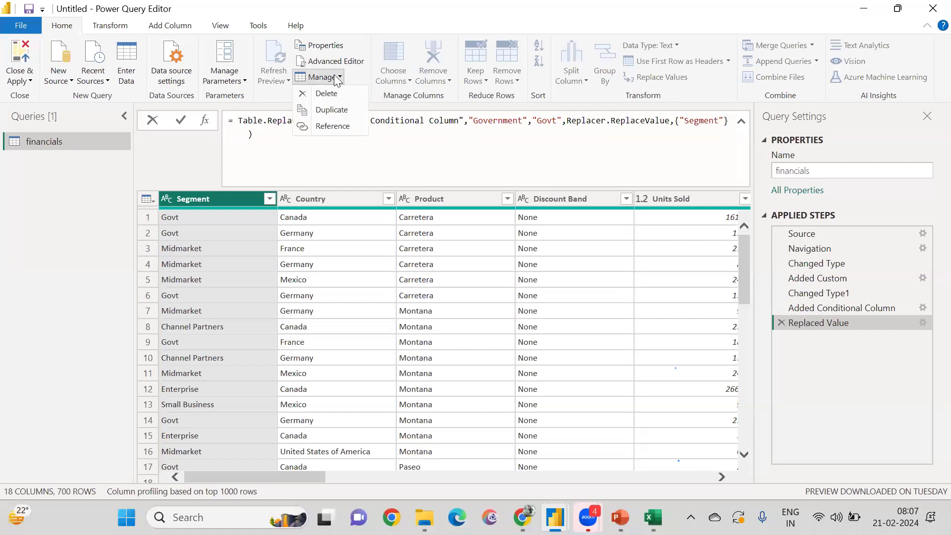
click(220, 157)
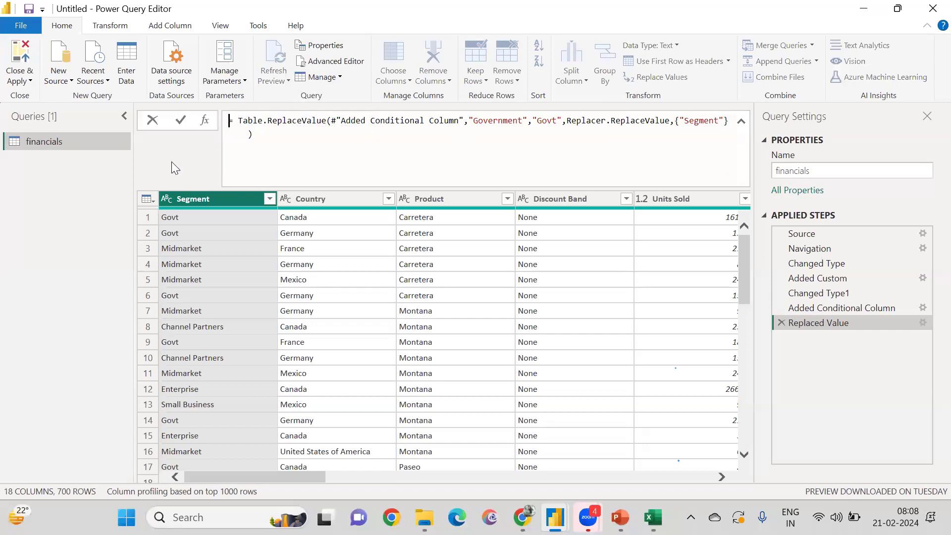
Step: Start a manually entered table and name its two columns Roles and Country
click(123, 77)
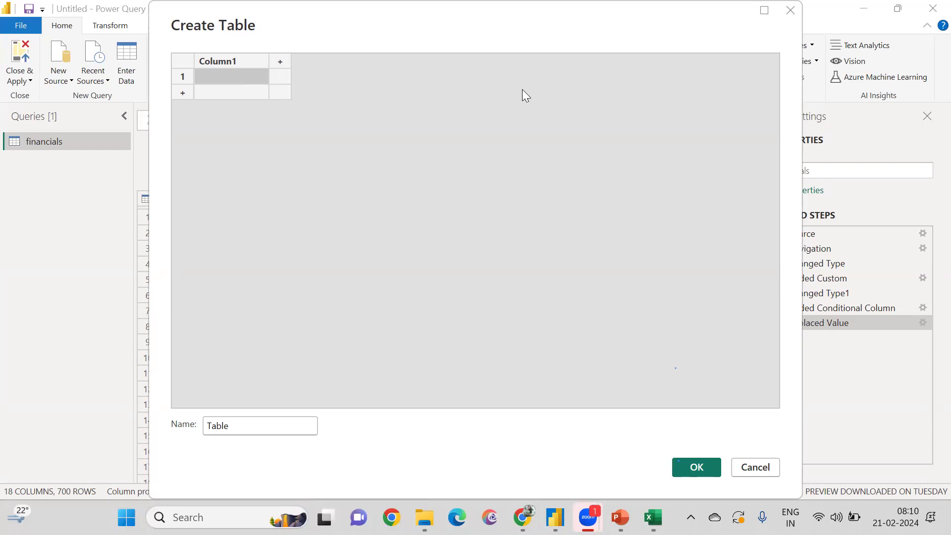
double_click(246, 56)
text(Roles)
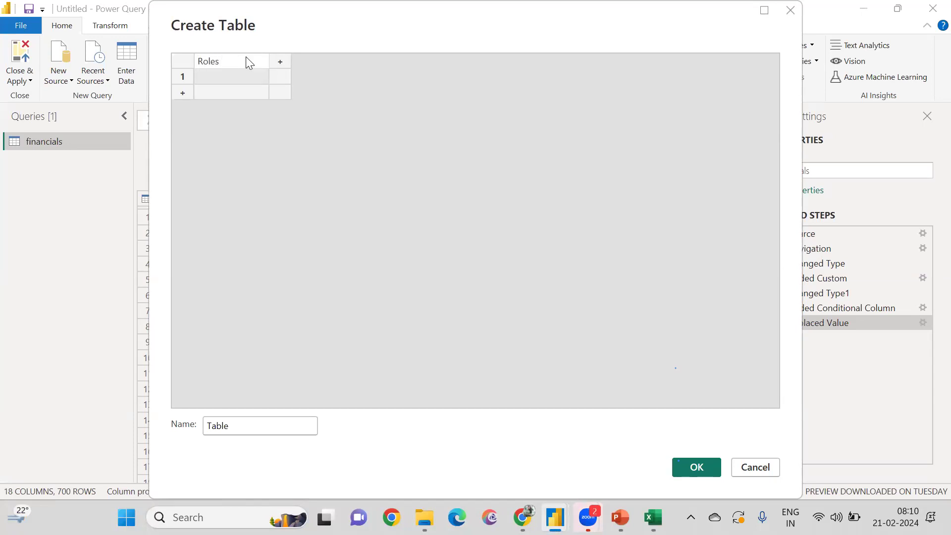
key(Tab)
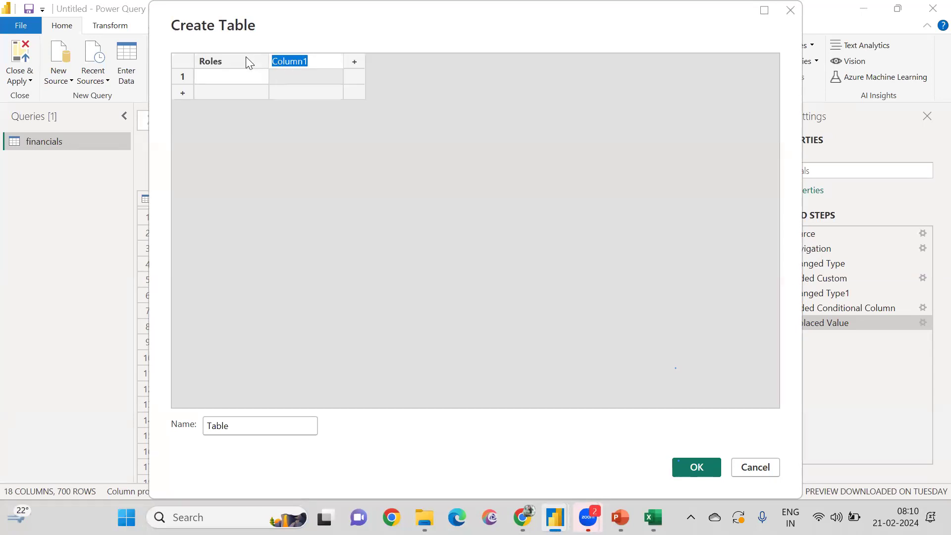
text(Country)
Step: Fill the first row of the new table with the role USA and the country United States
click(242, 74)
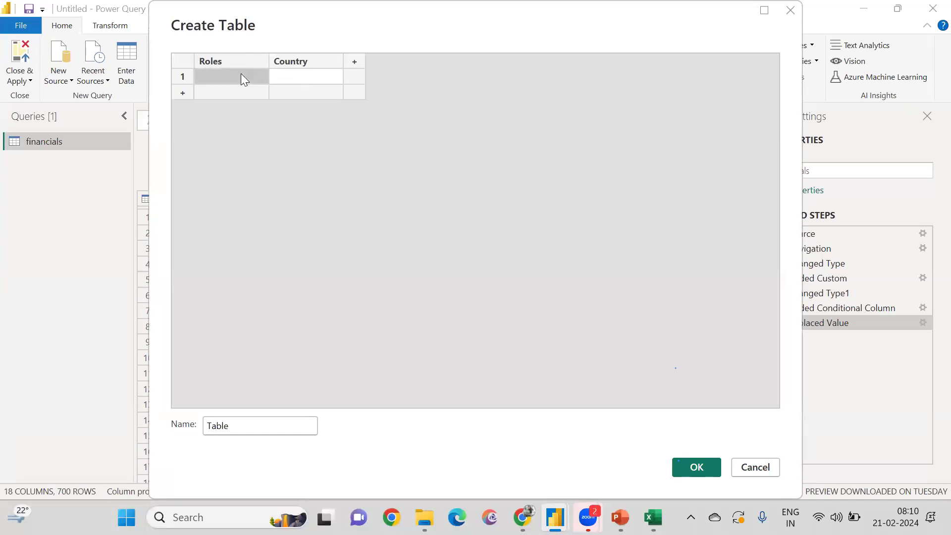
text(USA)
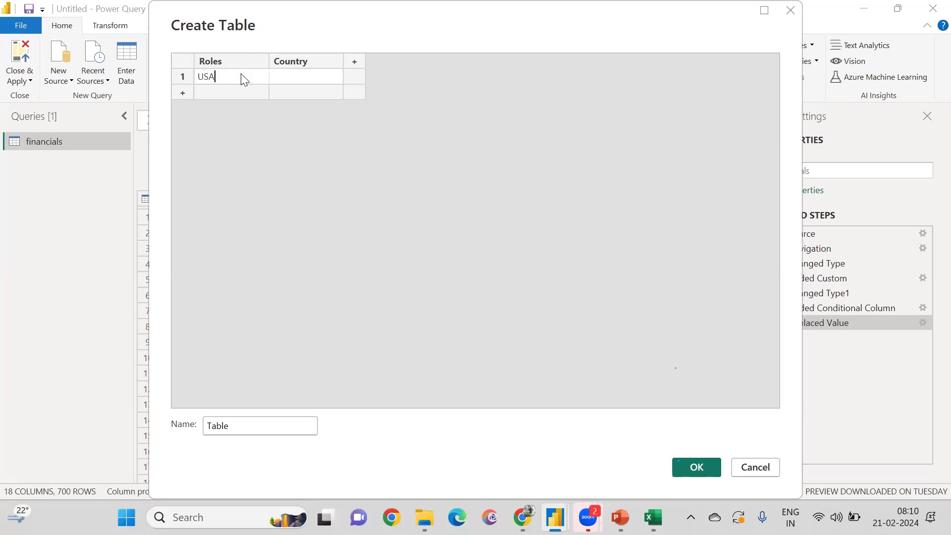
text(United)
key(BackSpace)
key(BackSpace)
text(ed States)
key(Return)
Step: Add a second row with Canada as both role and country, keeping the financials Country column in view
text(I)
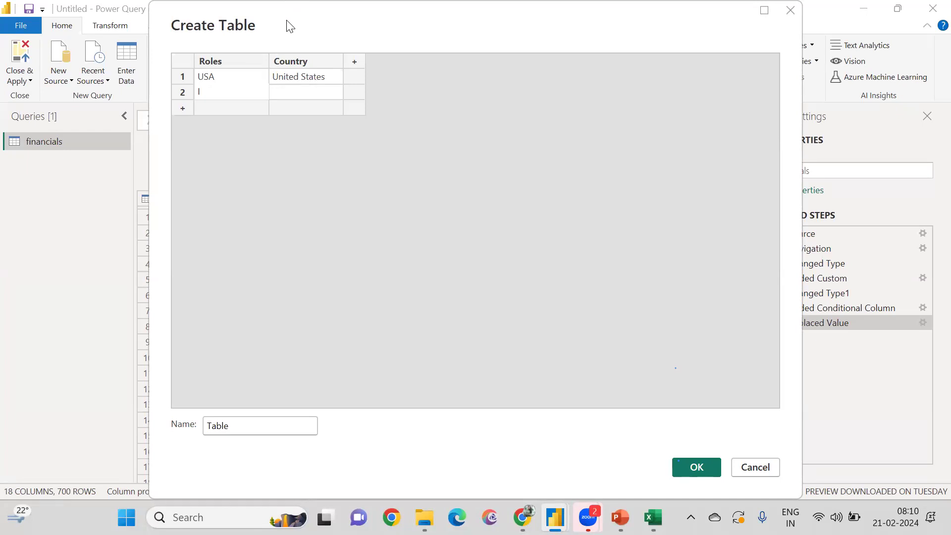
drag(356, 29, 568, 29)
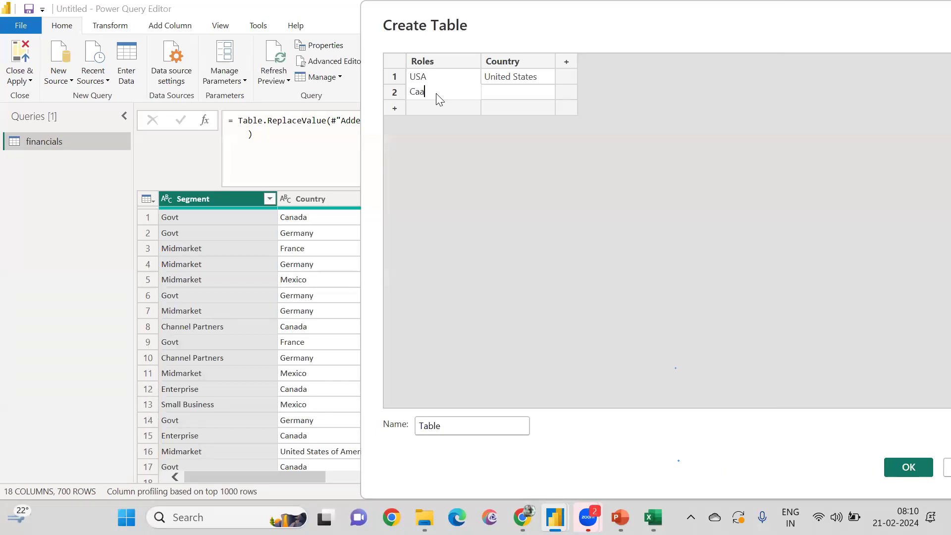
text(da)
key(Tab)
text(Canada)
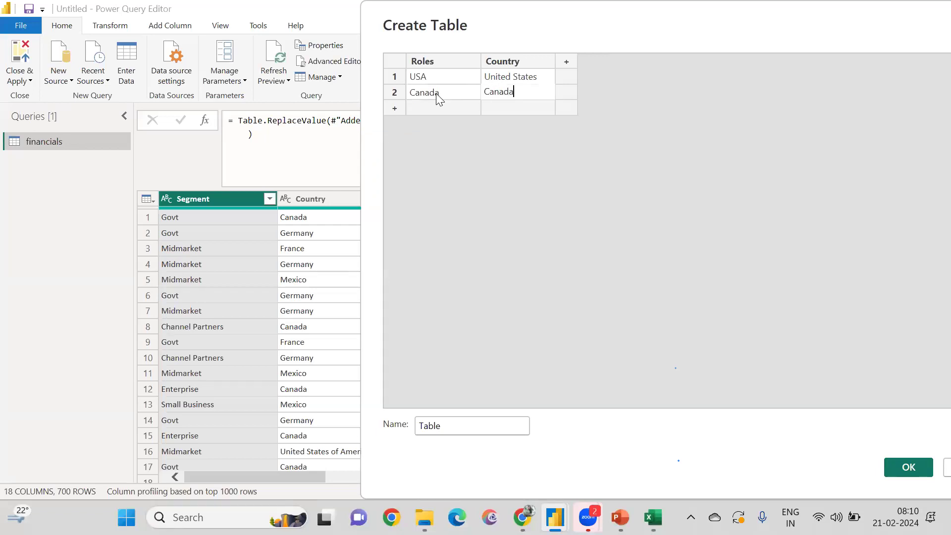
Step: Add a third row with France as both country and role
key(Return)
text(France)
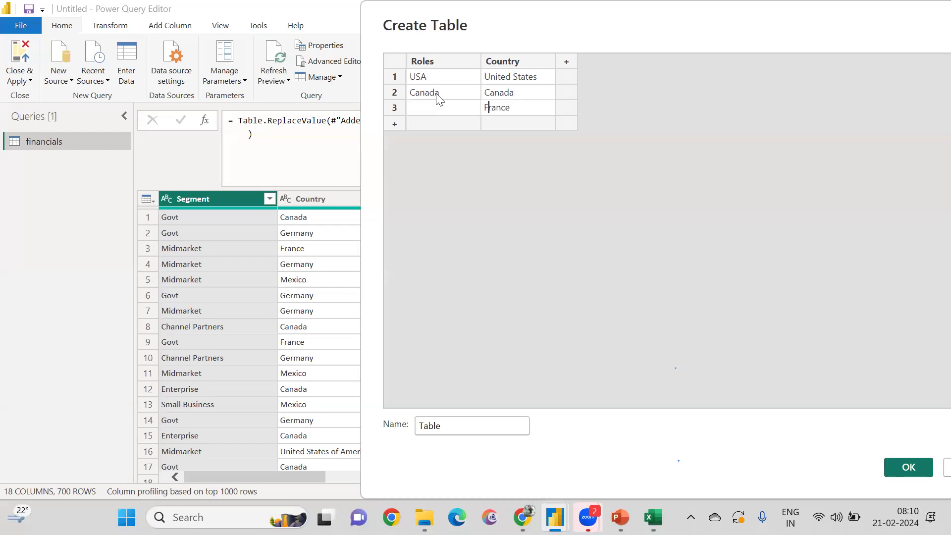
click(438, 111)
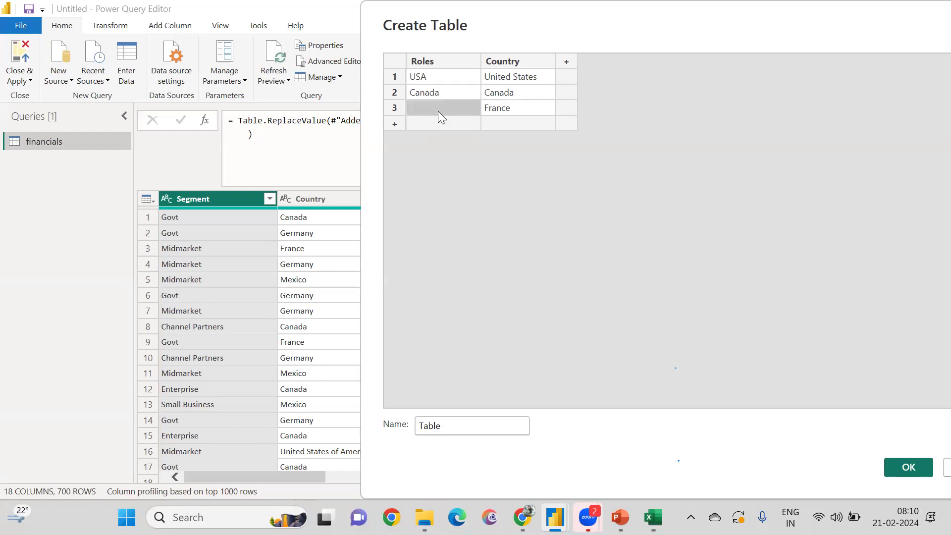
text(France)
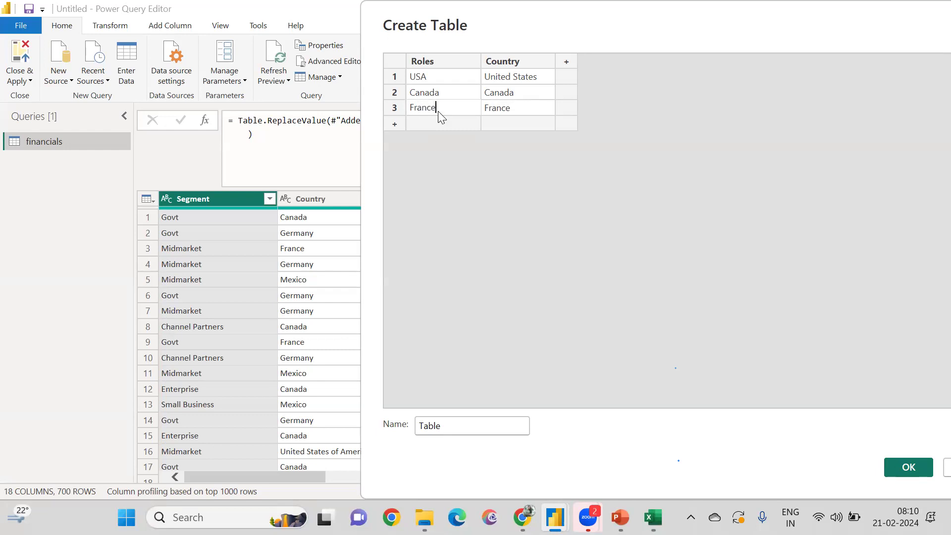
click(466, 173)
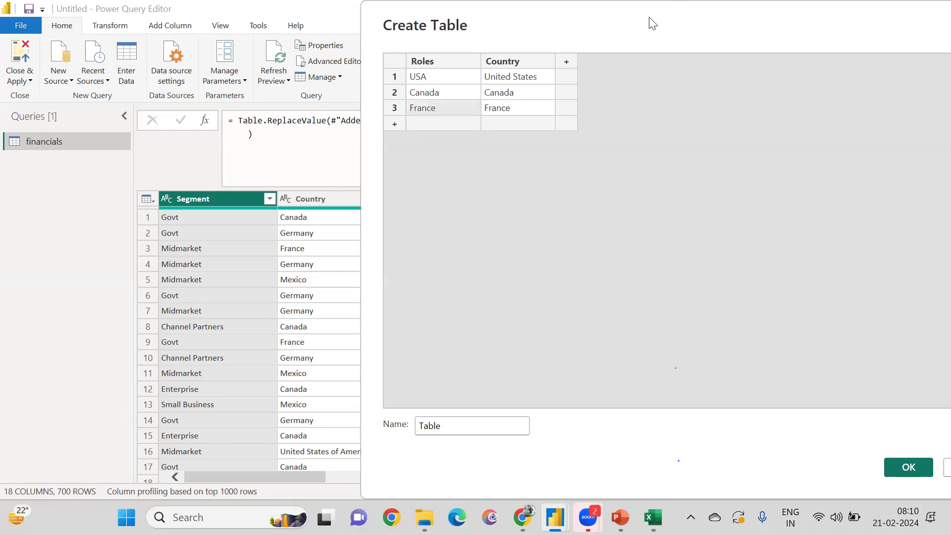
Step: Add a fourth row with the role Others and a blank country, and create the table as a new query
click(440, 125)
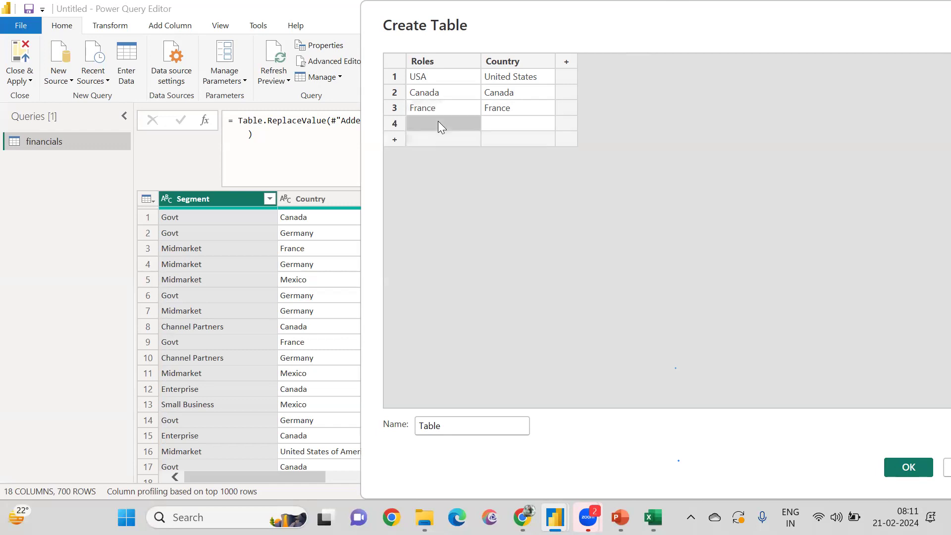
text(Others)
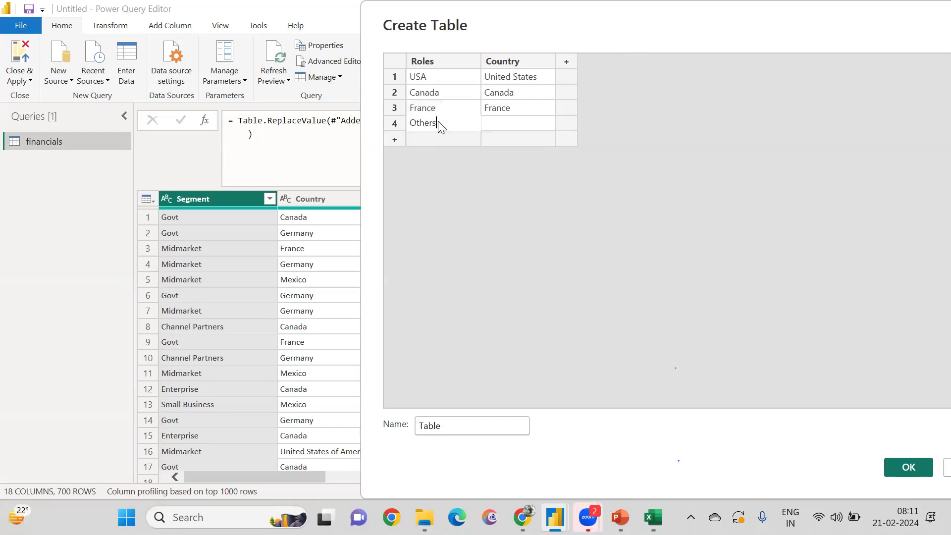
click(510, 191)
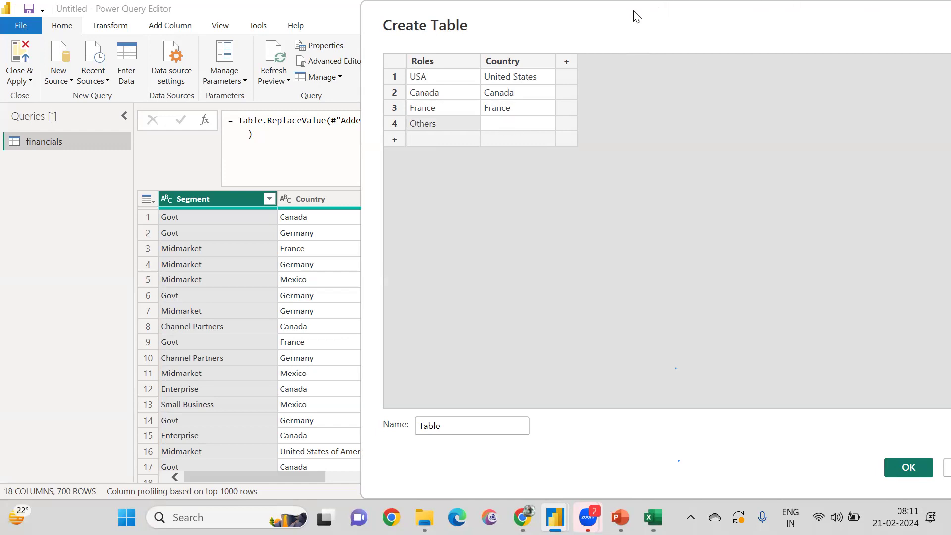
drag(399, 25, 154, 38)
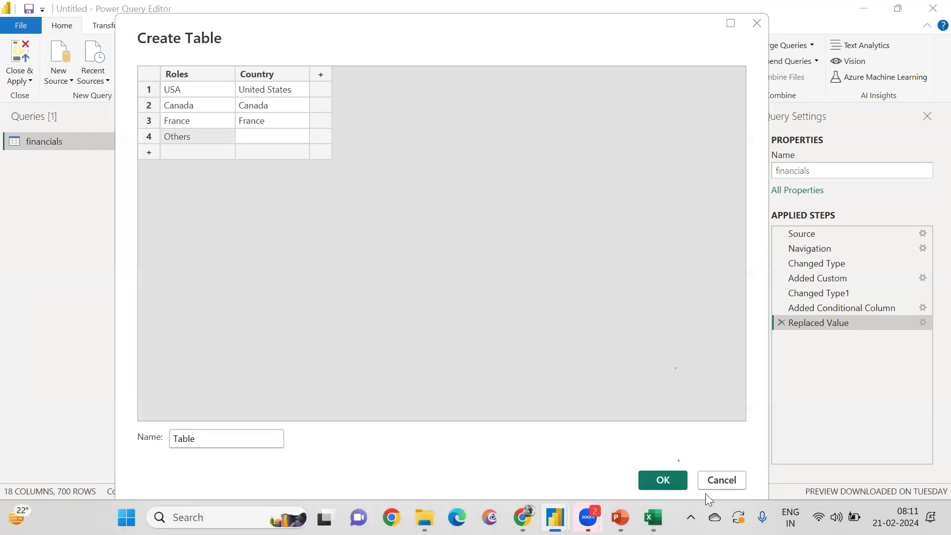
key(alt+Tab)
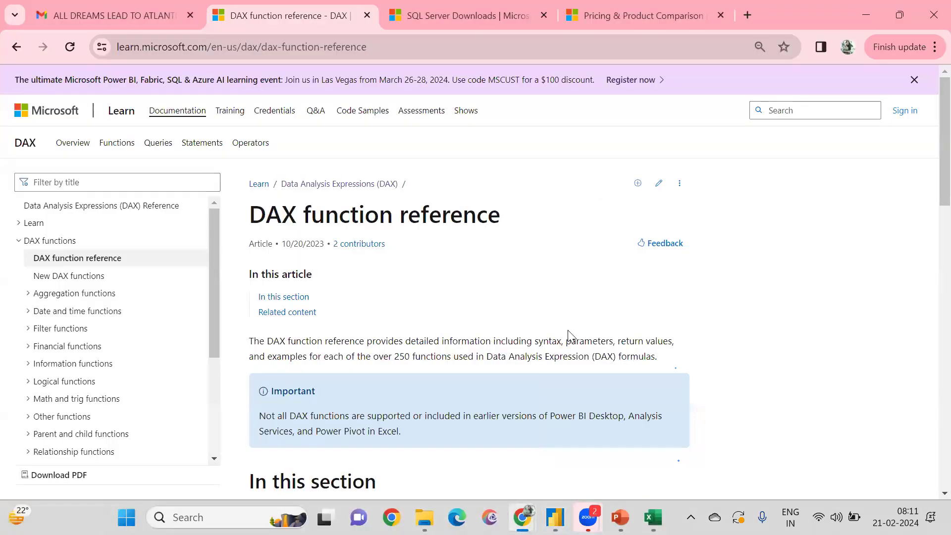
key(alt+Tab)
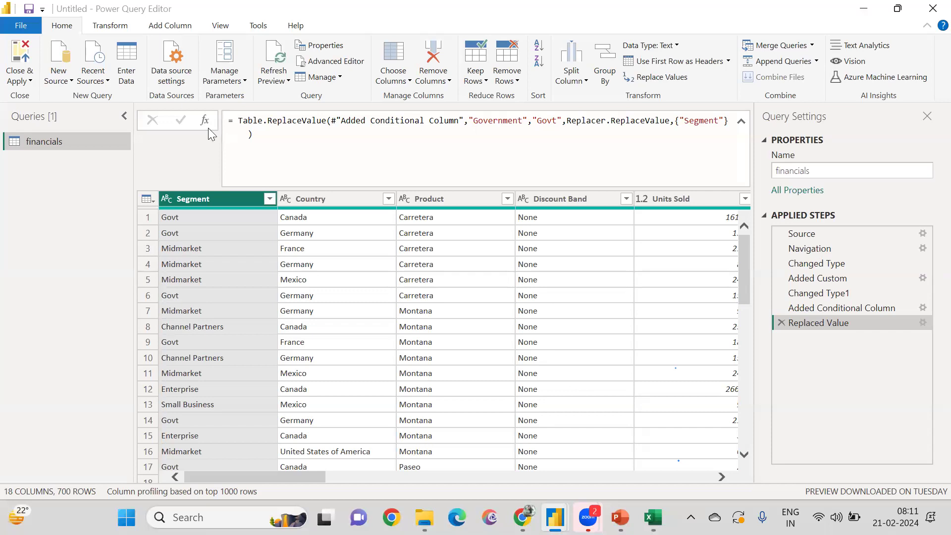
key(alt+Tab)
key(alt+Tab)
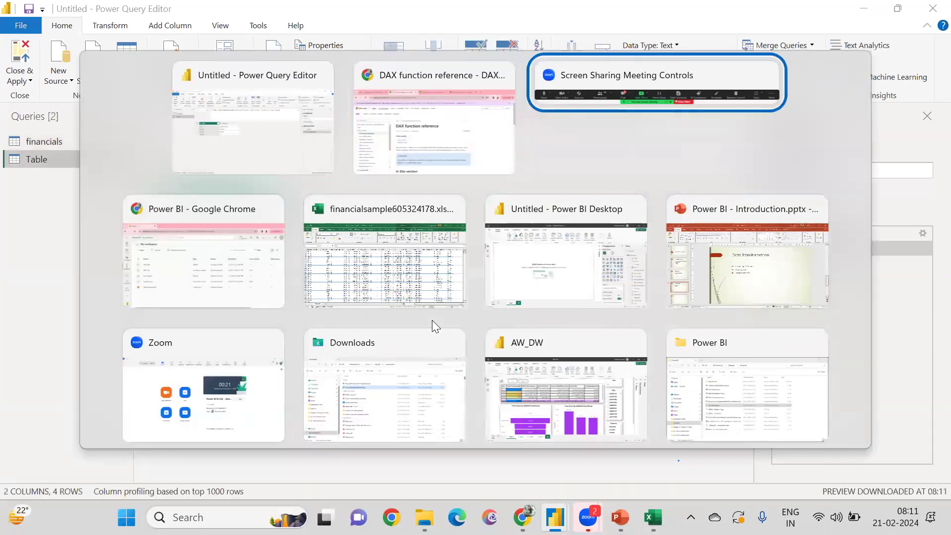
key(alt+shift+Tab)
key(alt+shift+Tab)
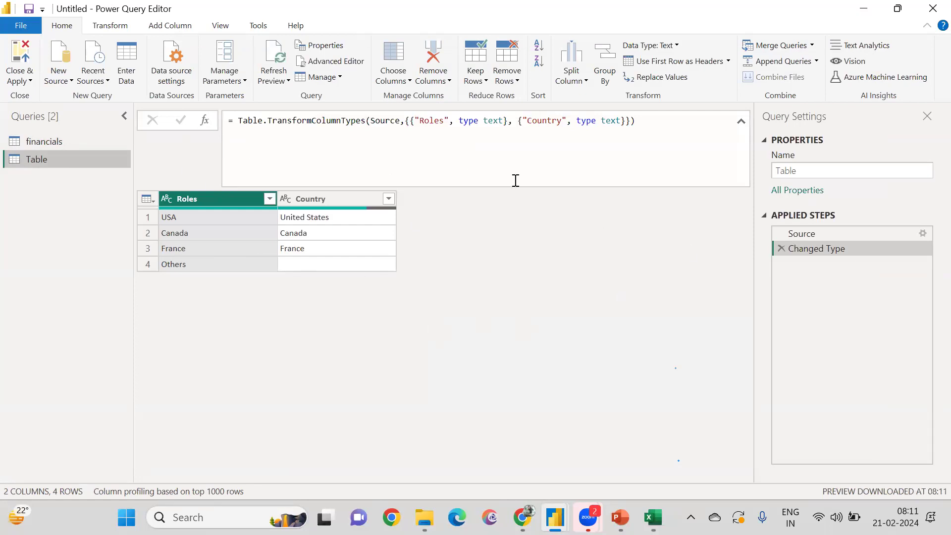
Step: Rename the manually entered table query as Roles
right_click(59, 155)
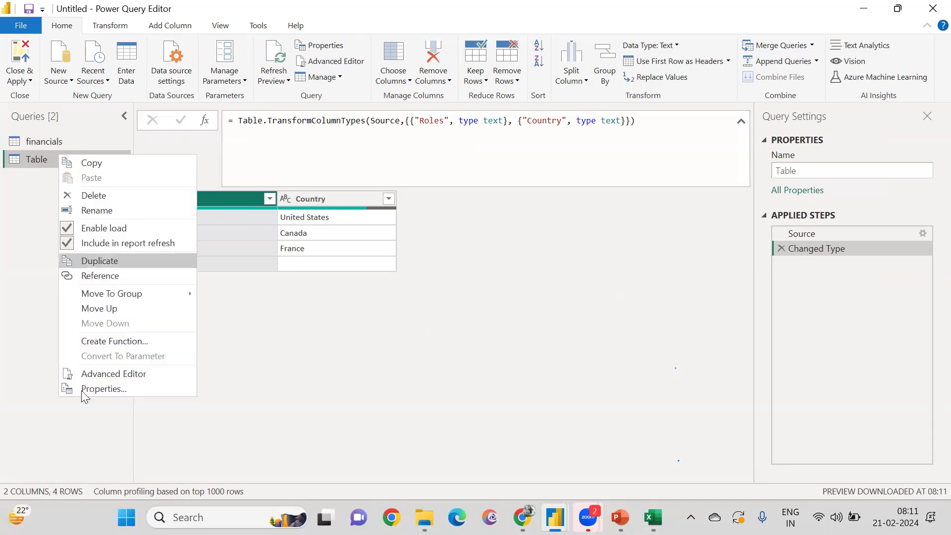
click(113, 214)
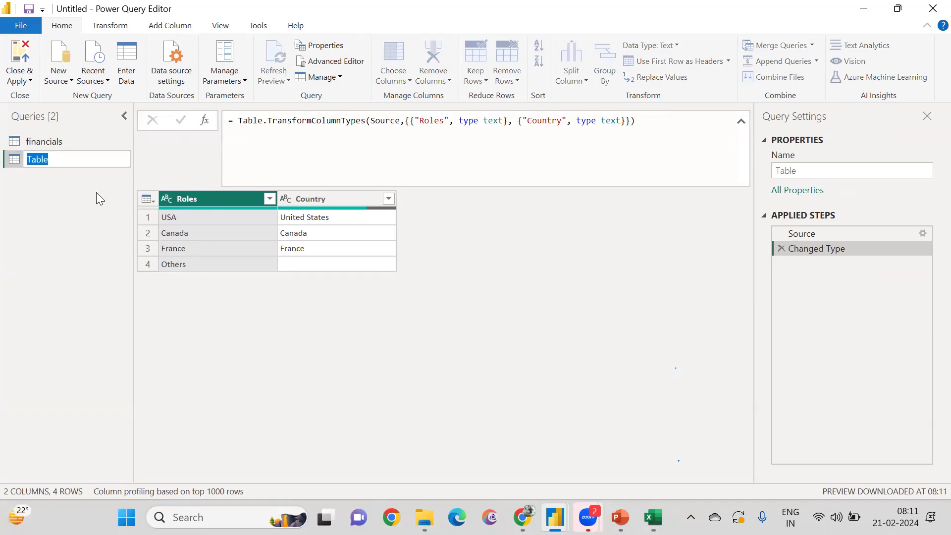
text(Roles)
key(Return)
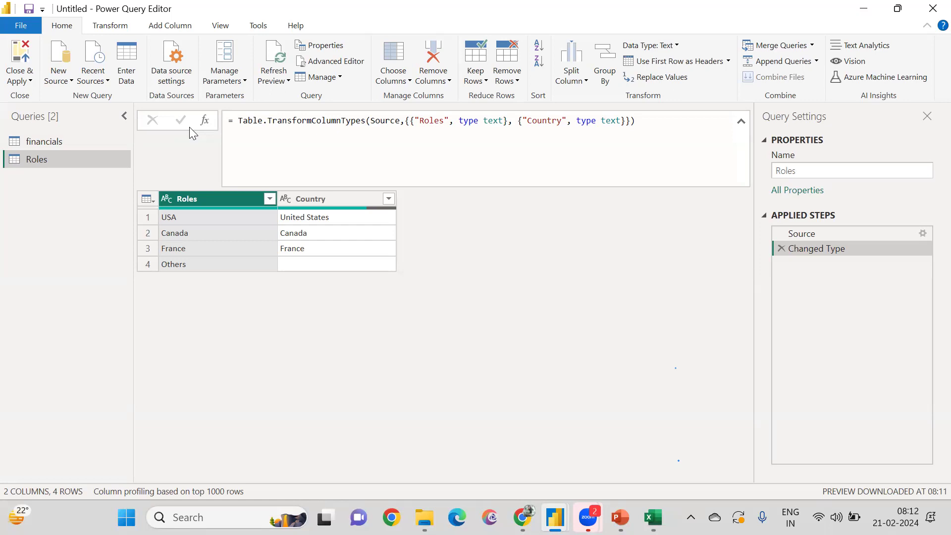
Step: Check the data sources listed for the current file and close the data source settings without changes
click(179, 74)
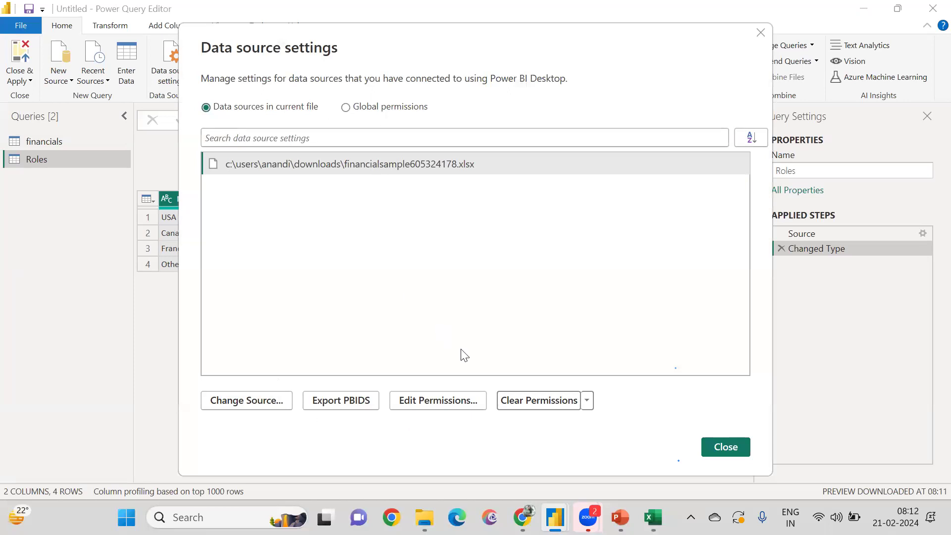
click(760, 33)
Step: Browse the complete list of available data source connectors for a new source, and close it without connecting
click(60, 78)
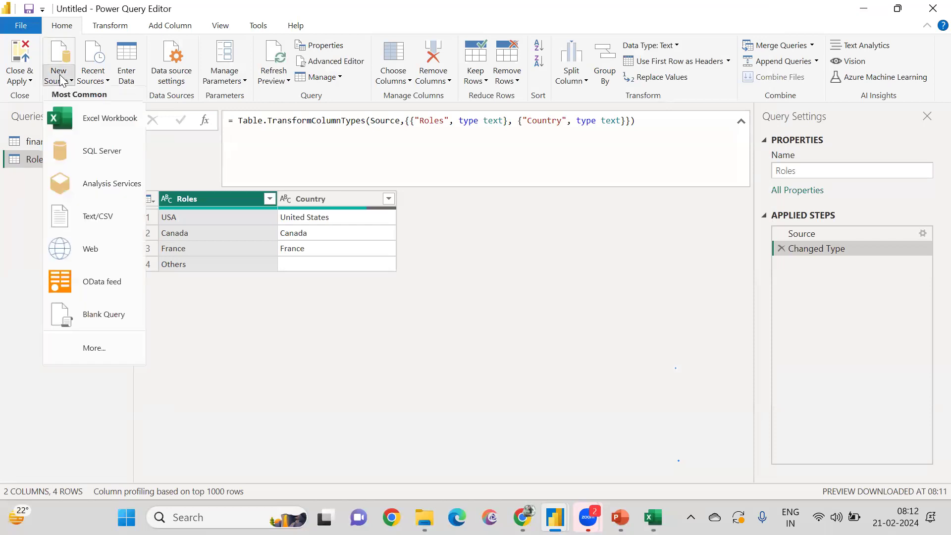
click(81, 360)
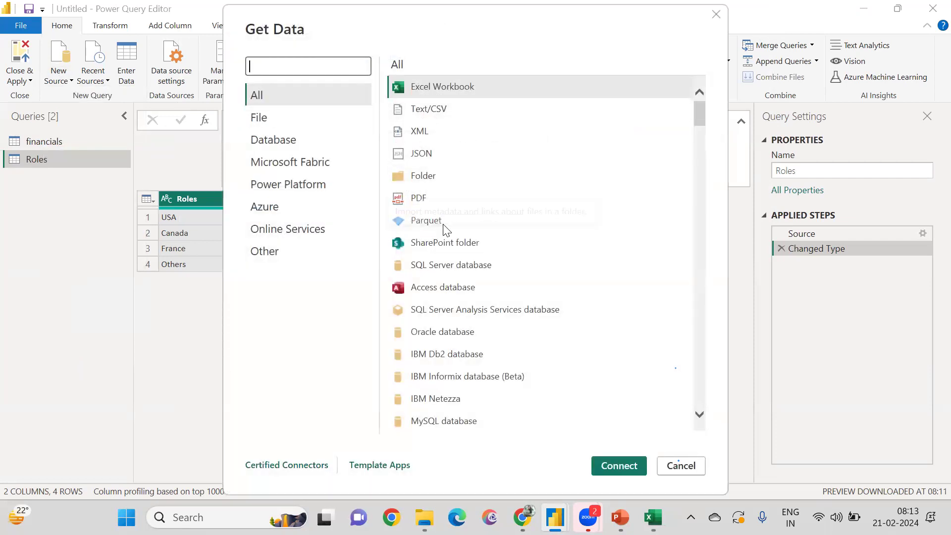
scroll(446, 229, down, 2)
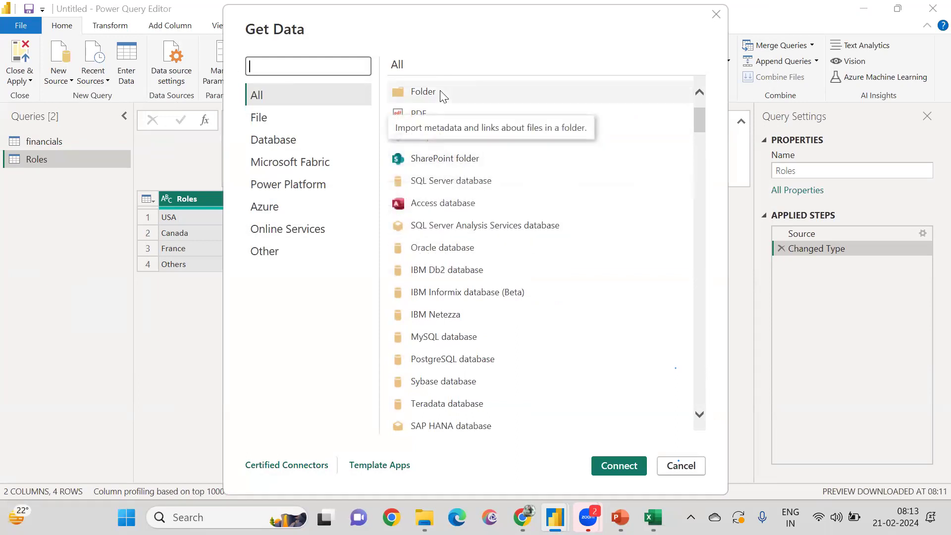
scroll(438, 245, down, 3)
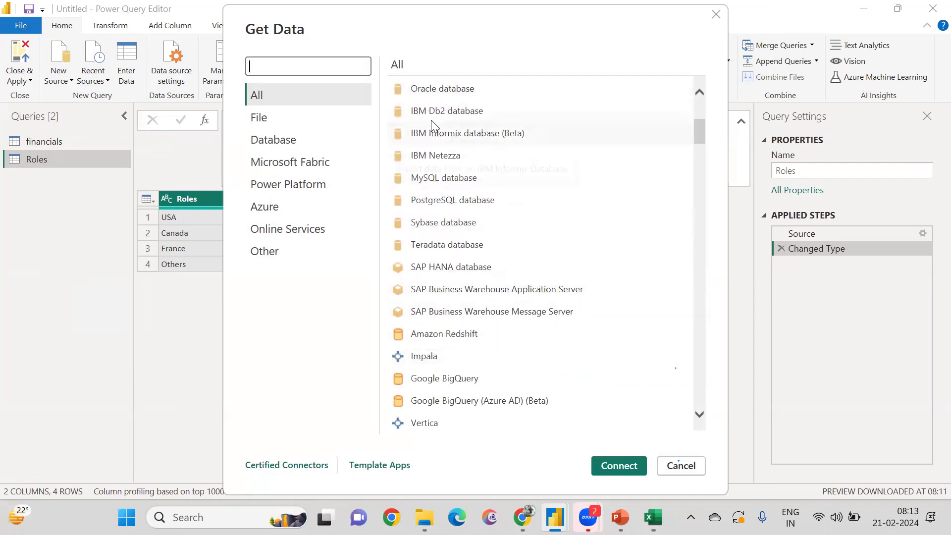
scroll(479, 303, down, 4)
scroll(480, 303, down, 12)
scroll(479, 303, down, 4)
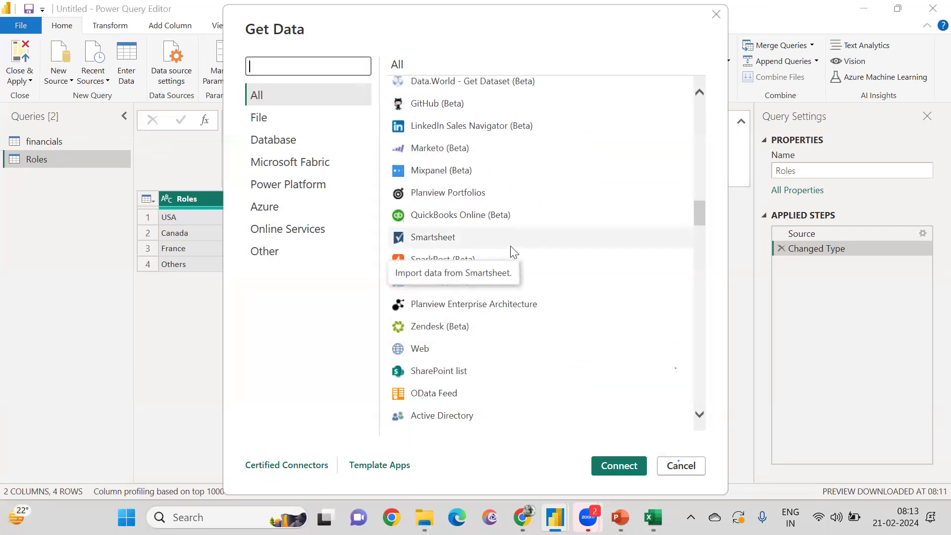
scroll(511, 247, down, 8)
scroll(512, 252, down, 3)
scroll(513, 251, down, 3)
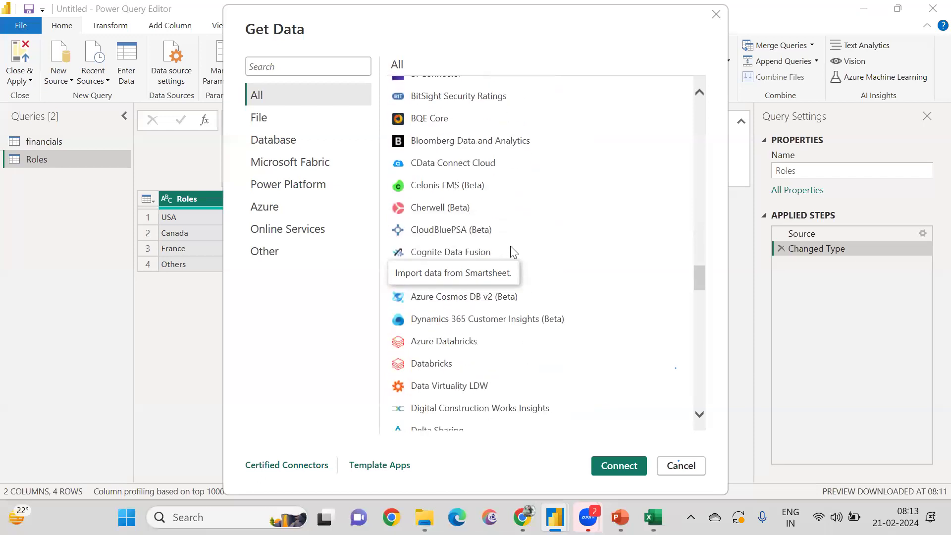
scroll(513, 250, down, 2)
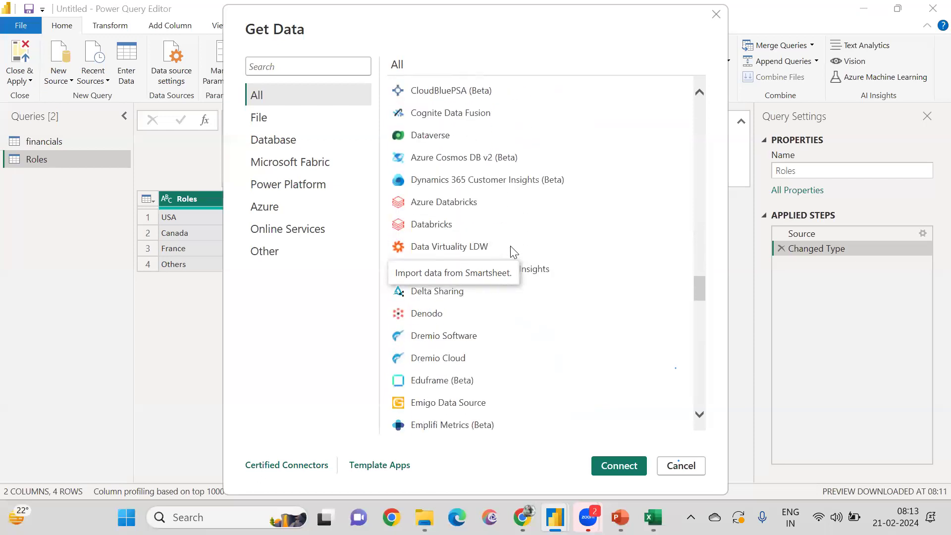
scroll(510, 247, down, 1)
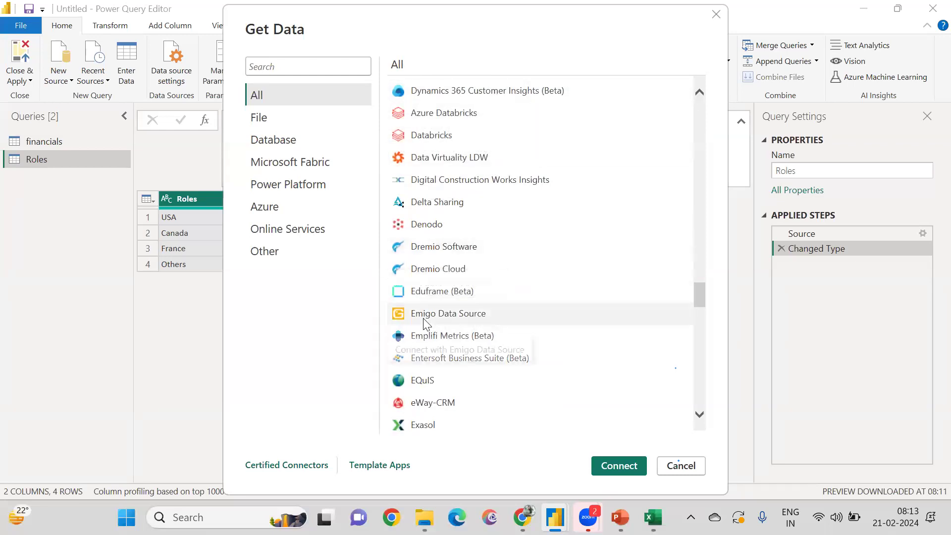
scroll(426, 322, down, 2)
scroll(425, 323, down, 15)
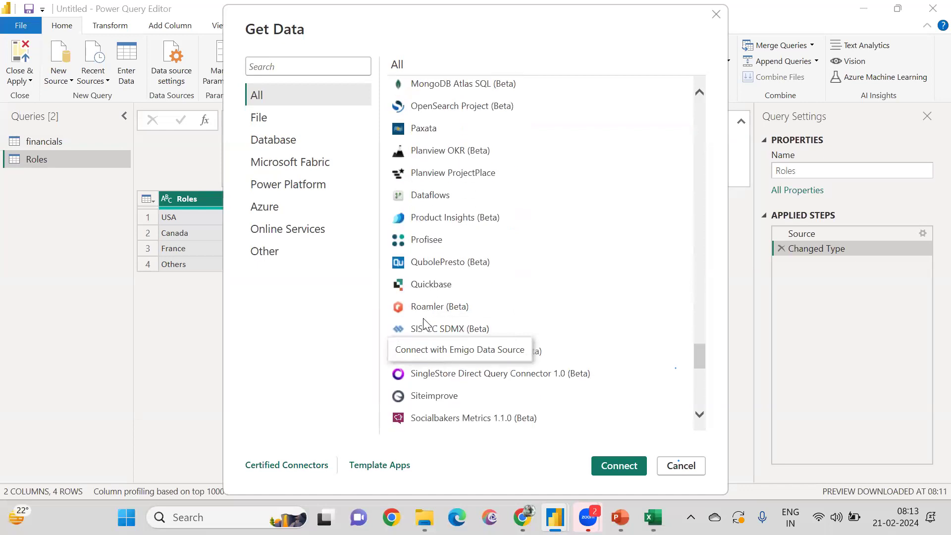
scroll(425, 323, down, 4)
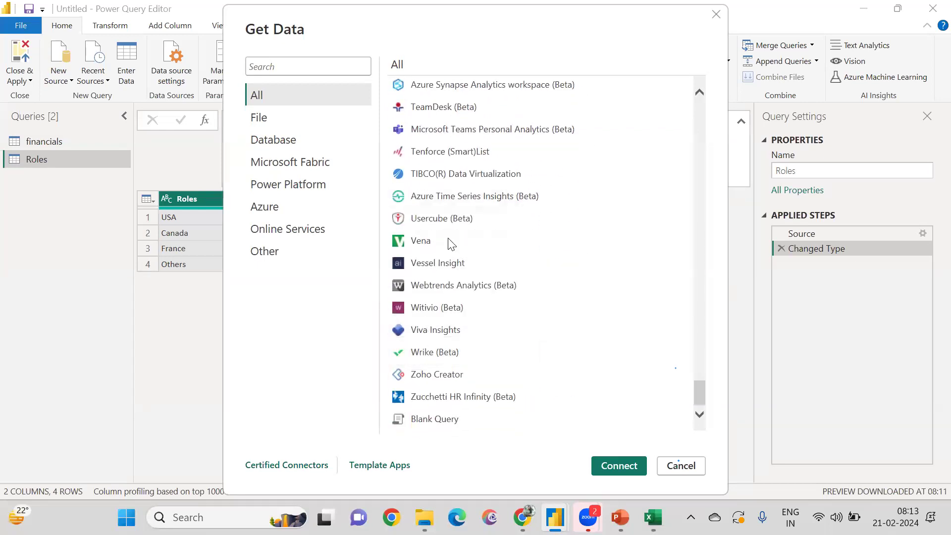
scroll(448, 241, up, 20)
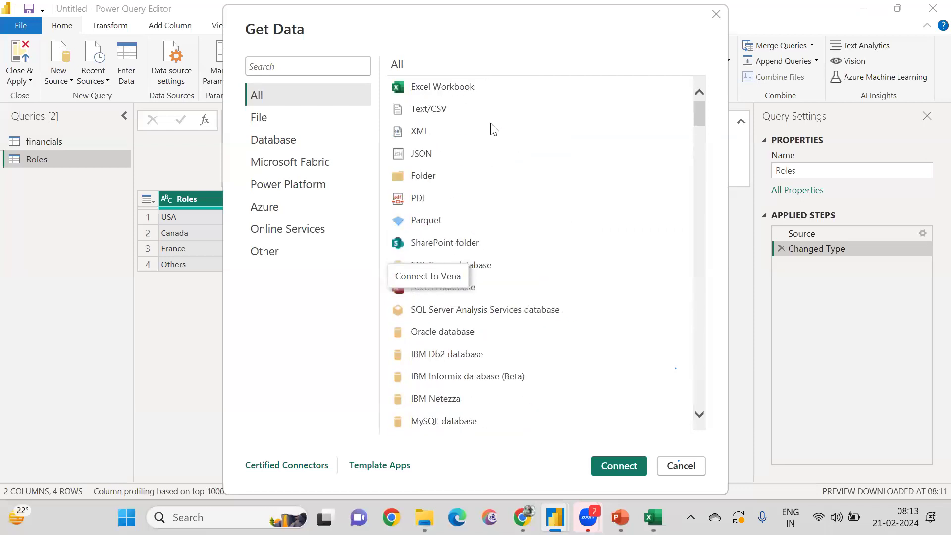
click(716, 15)
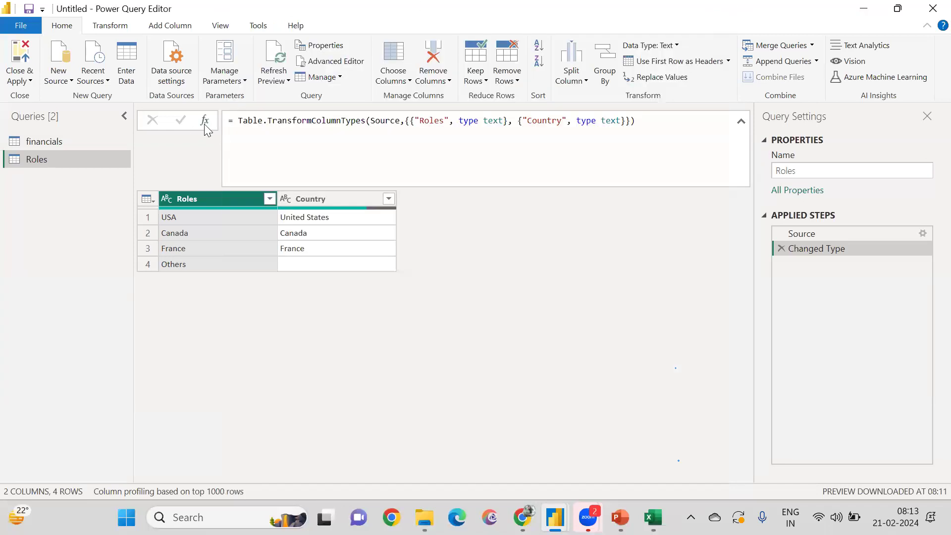
Step: Start creating a new query parameter
click(227, 74)
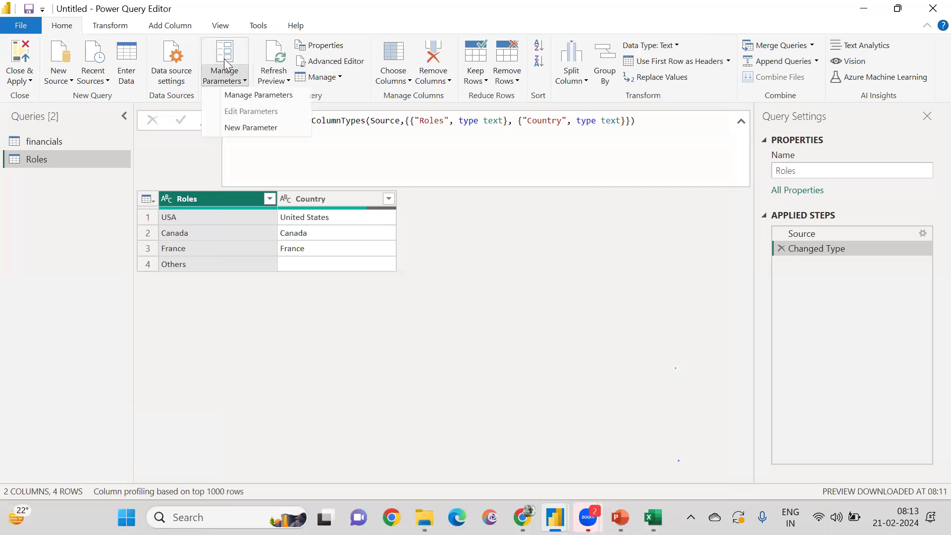
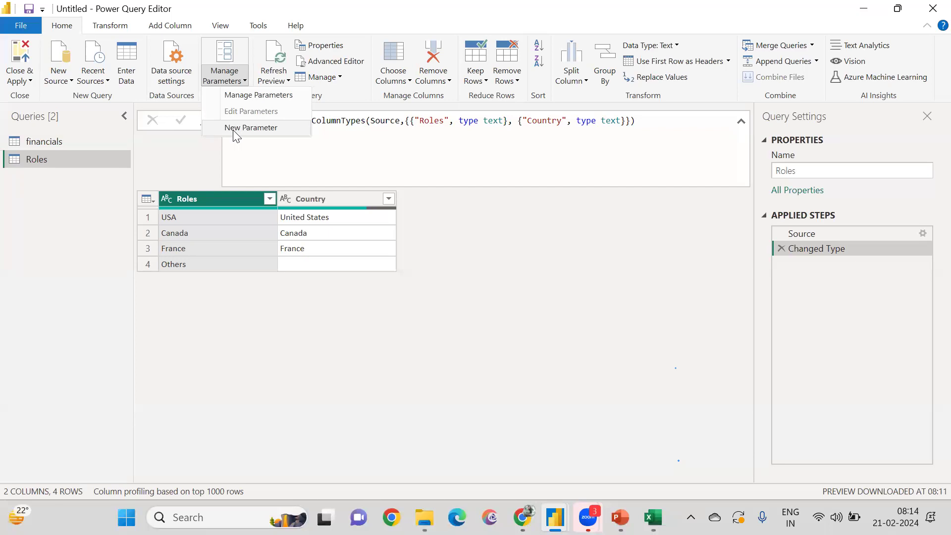
click(235, 130)
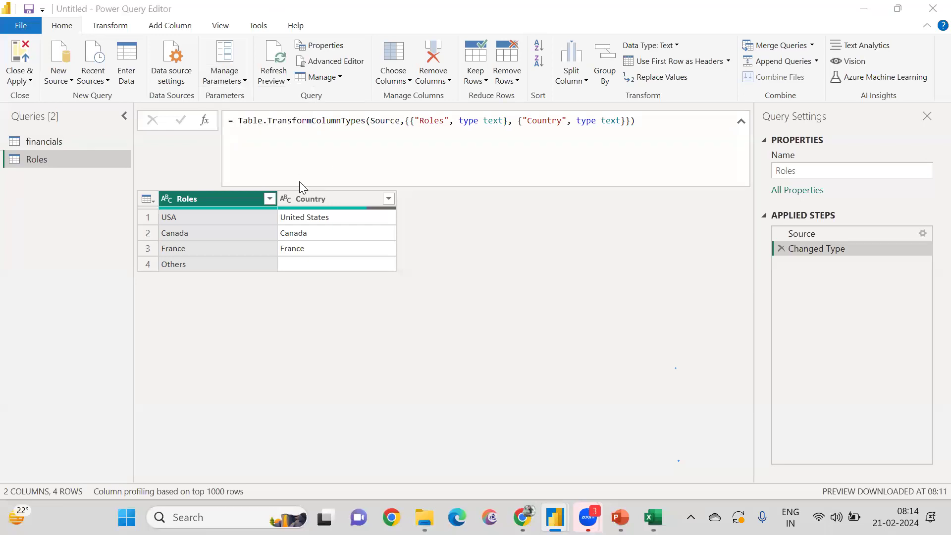
Step: Switch to the Power BI service in the browser and open the AW_DW report from My workspace
key(alt+Tab)
key(alt+Tab)
key(alt+Tab)
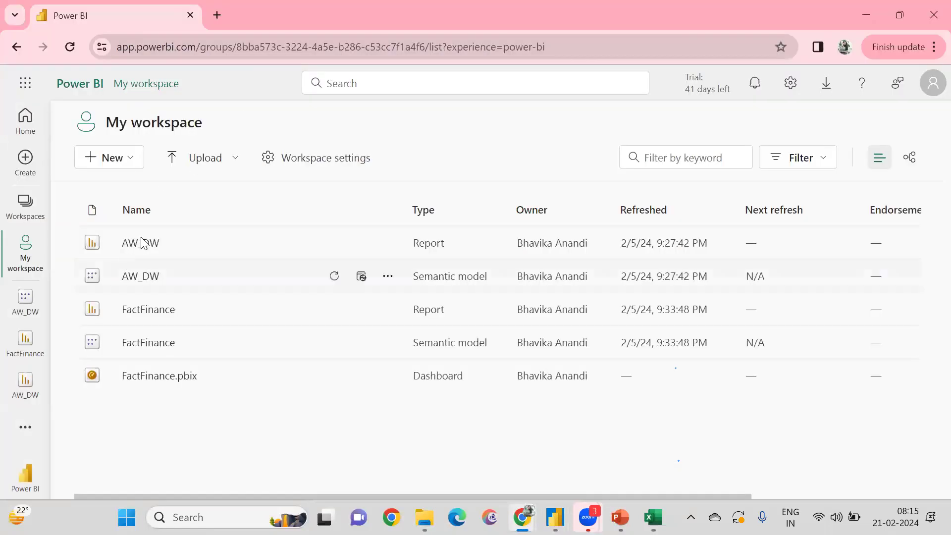
click(142, 244)
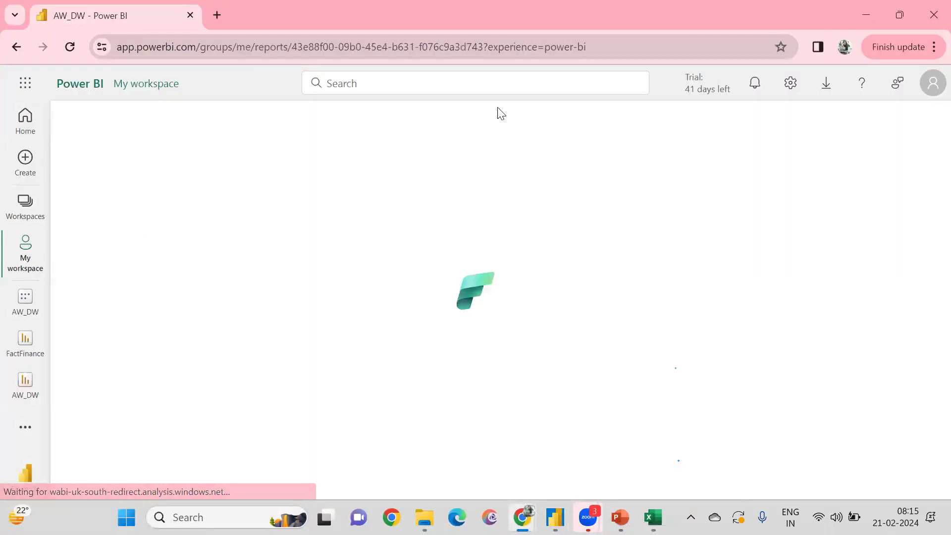
click(394, 91)
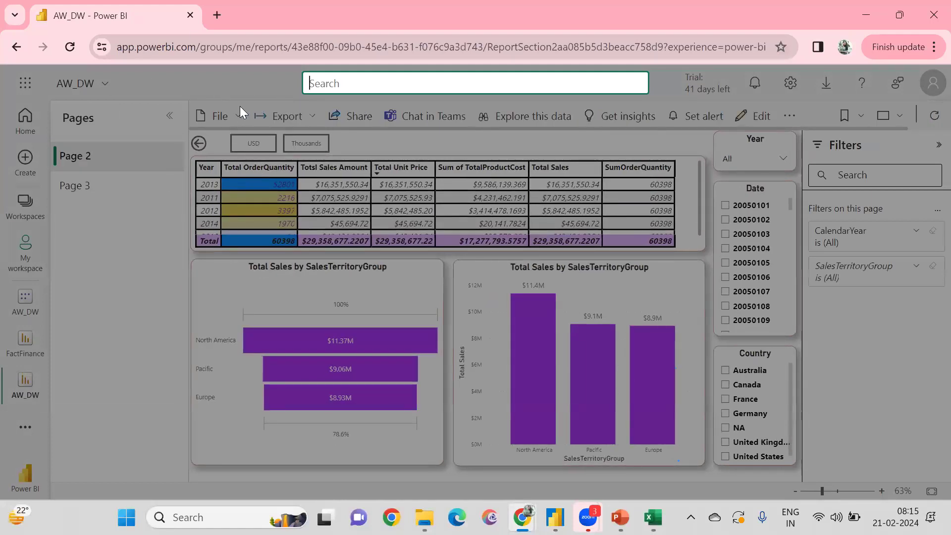
click(281, 133)
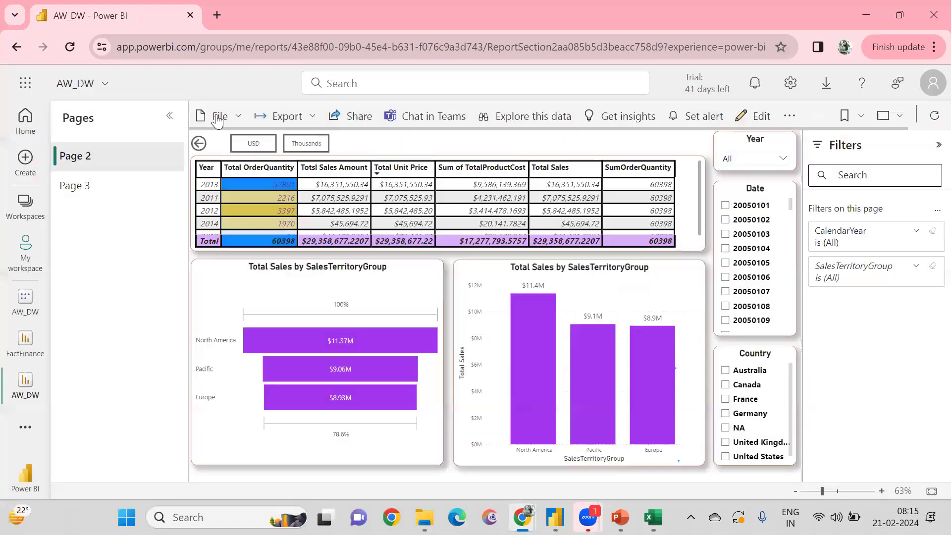
Step: Generate the secure website or portal embed link for the AW_DW report and select the full link
click(217, 116)
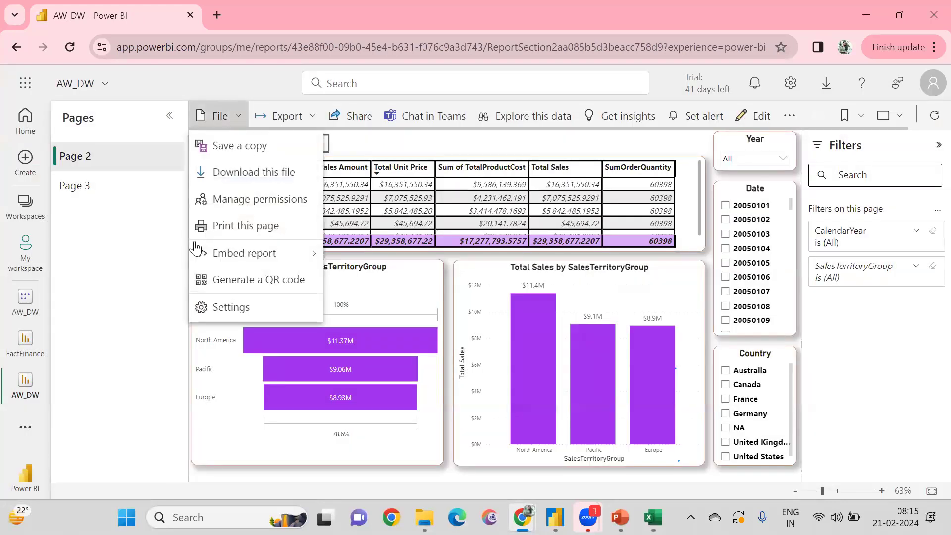
mouse_move(264, 255)
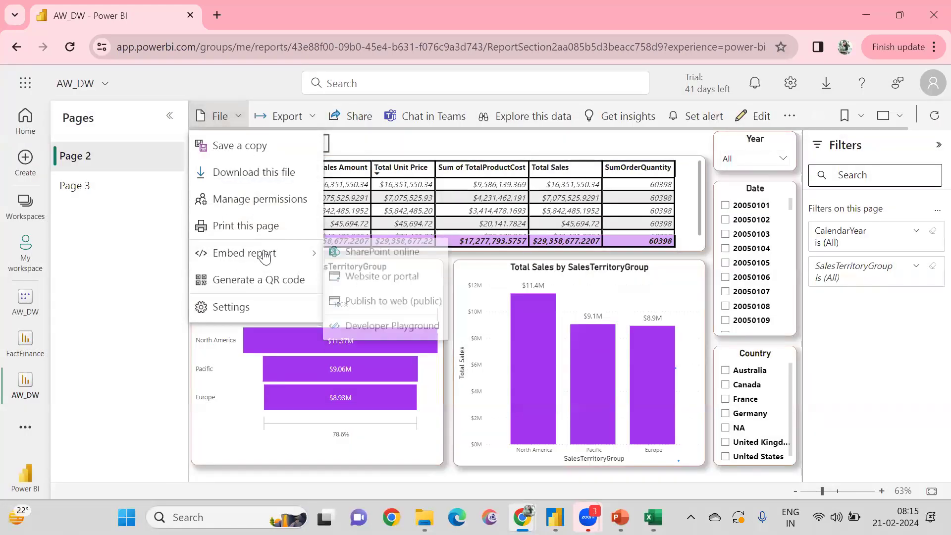
click(360, 281)
click(393, 252)
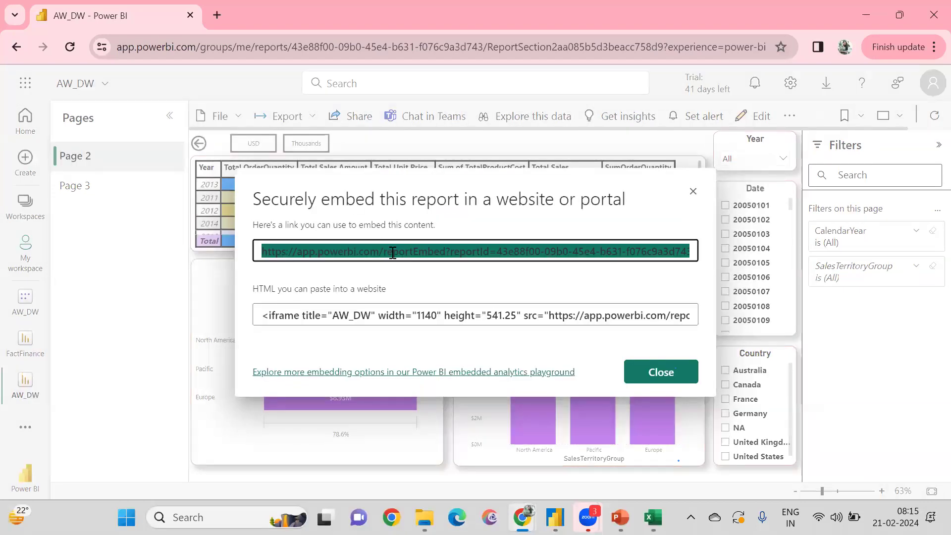
scroll(392, 253, right, 6)
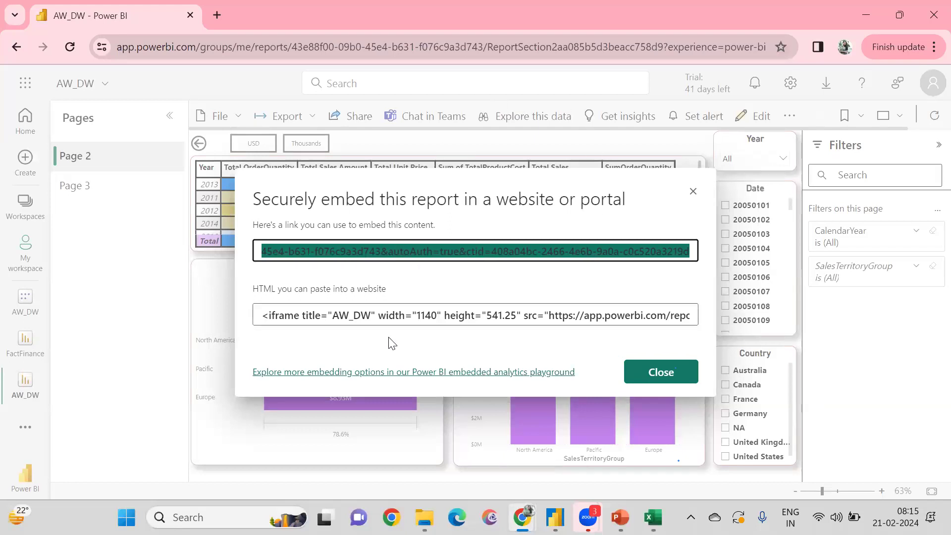
Step: Open Notepad and paste the report's embed link into an empty document
click(126, 517)
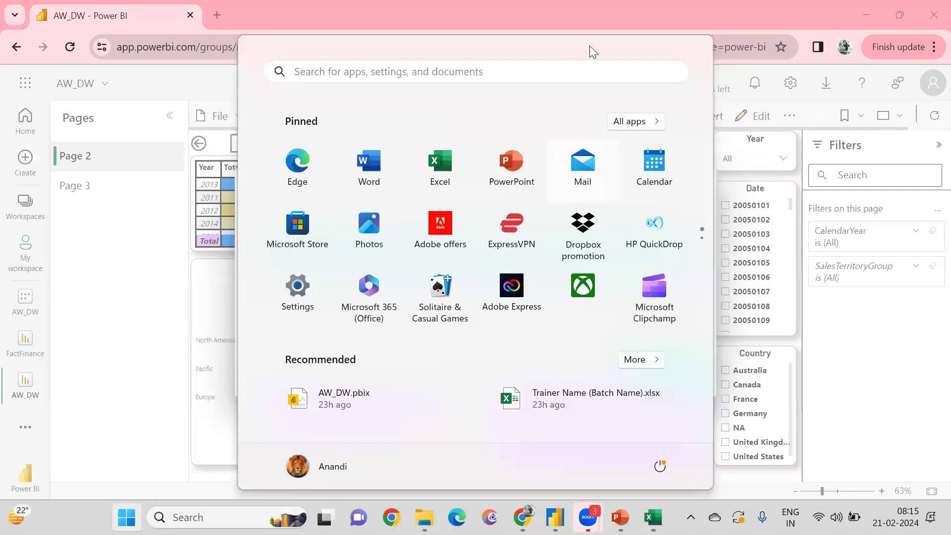
click(547, 75)
text(not)
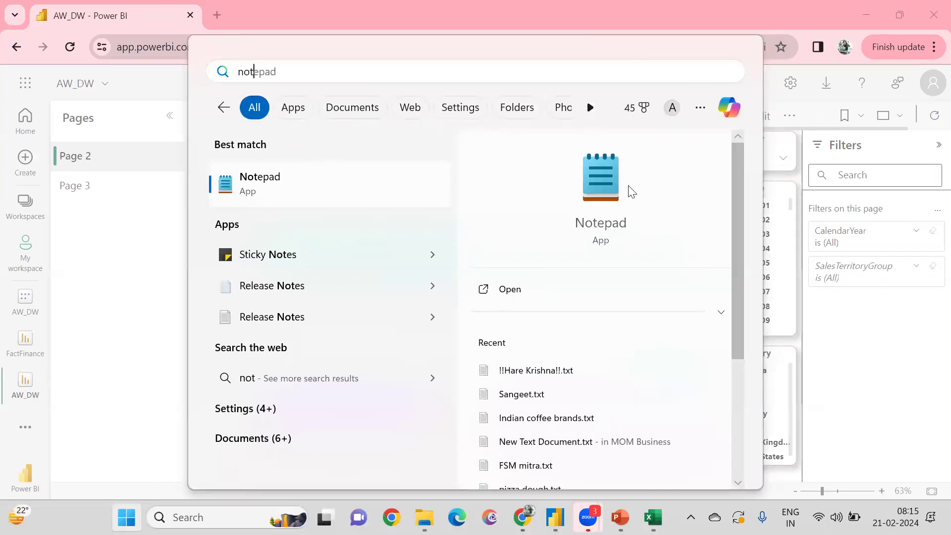
key(Escape)
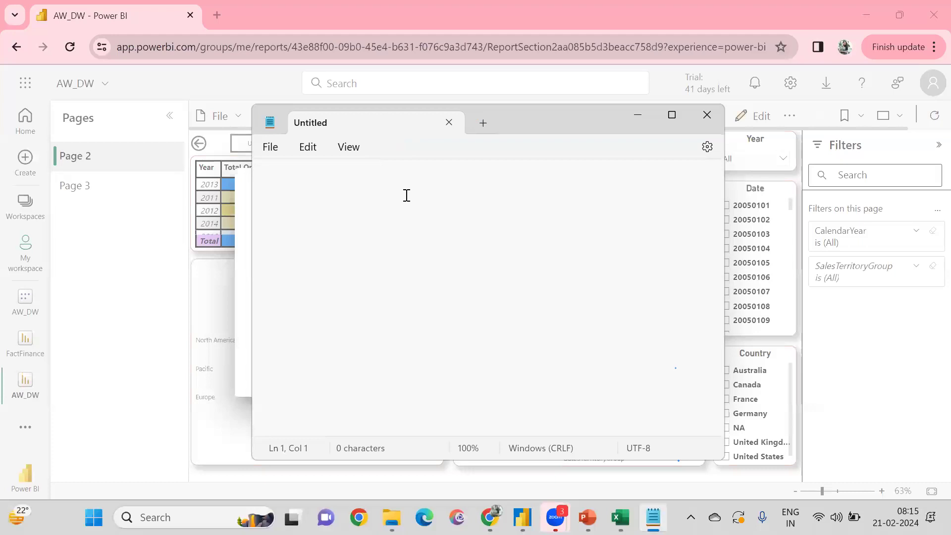
text(https://app.powerbi.com/reportEmbed?reportId=43e88f00-09b0-45e4-b631-f076c9a3d743&autoAuth=true&ctid=408a04bc-2466-4e6b-9a0a-c0c520a3219d)
click(355, 231)
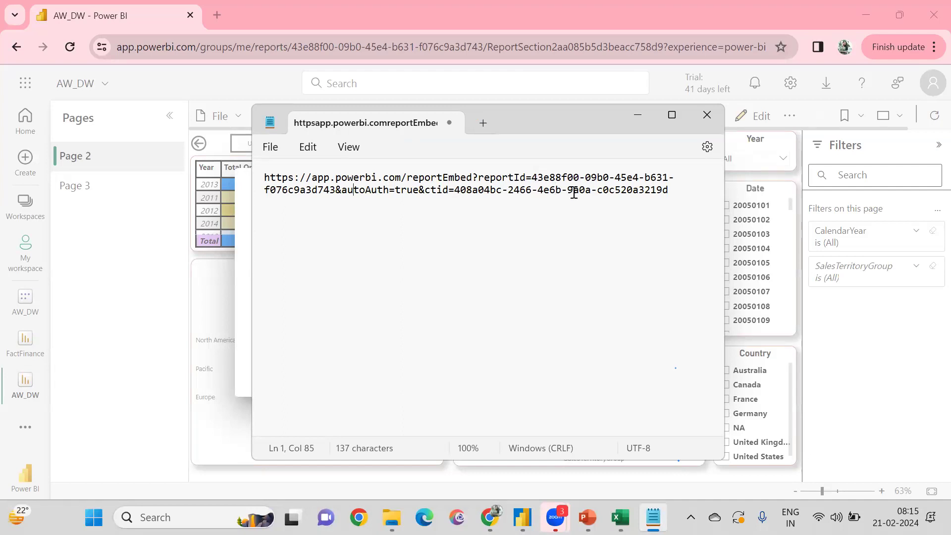
drag(418, 197, 440, 195)
click(438, 195)
click(680, 196)
text(&Fil)
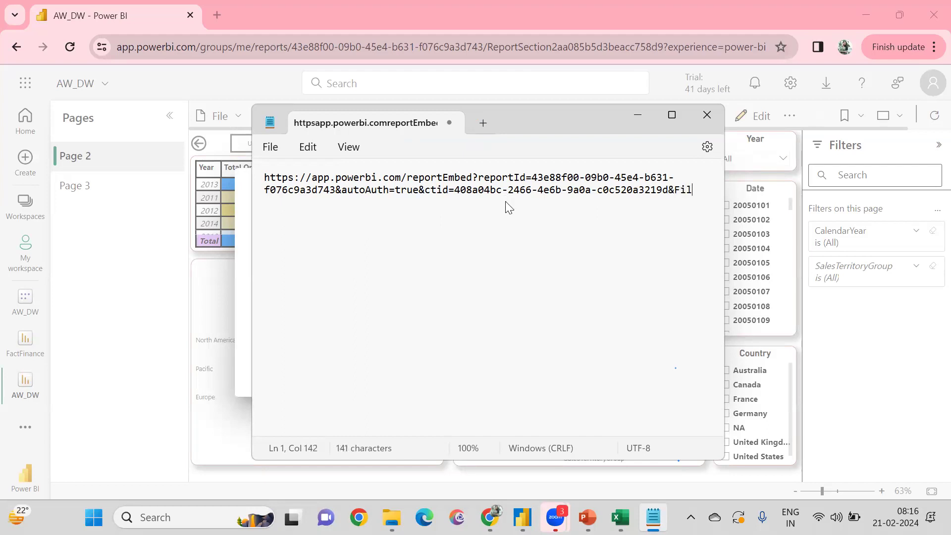
key(BackSpace)
key(BackSpace)
key(BackSpace)
text(Para)
key(BackSpace)
key(BackSpace)
key(BackSpace)
key(BackSpace)
key(BackSpace)
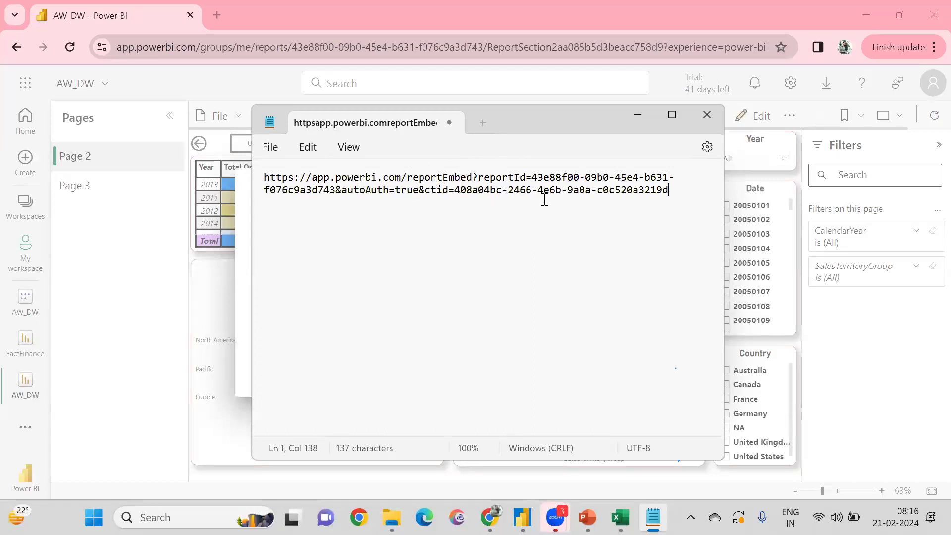
Step: Examine the reportId, autoAuth and ctid parameters in the pasted embed link
click(479, 179)
shift+click(338, 191)
drag(337, 192, 340, 195)
click(337, 192)
click(425, 191)
shift+click(670, 194)
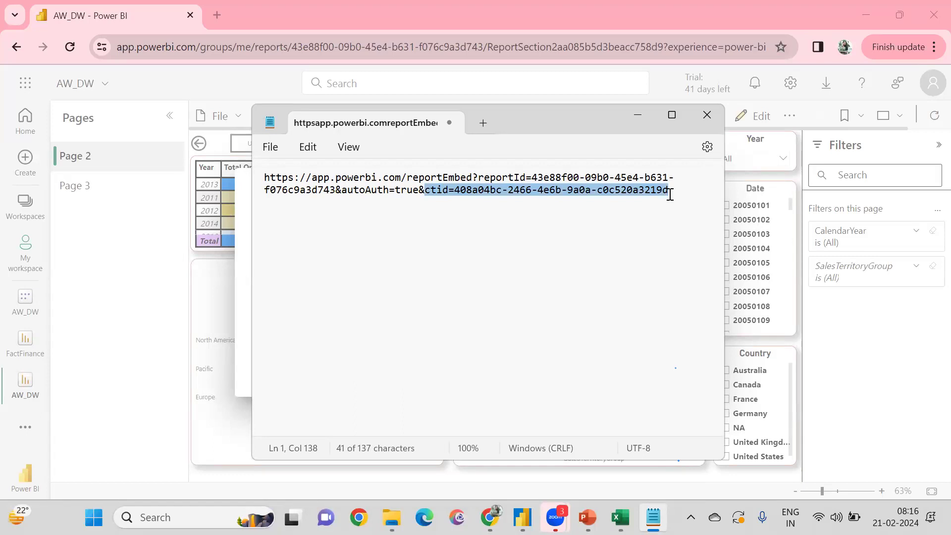
double_click(506, 176)
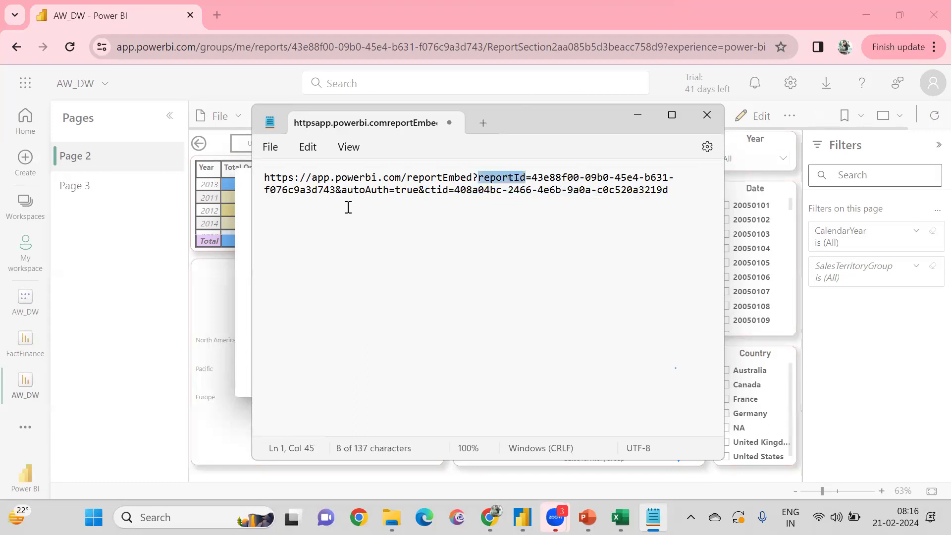
double_click(364, 190)
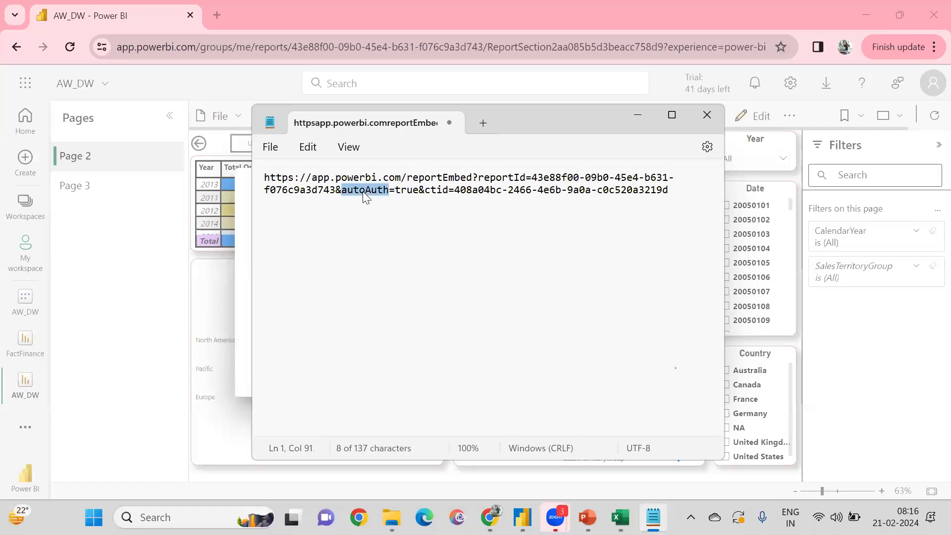
click(592, 215)
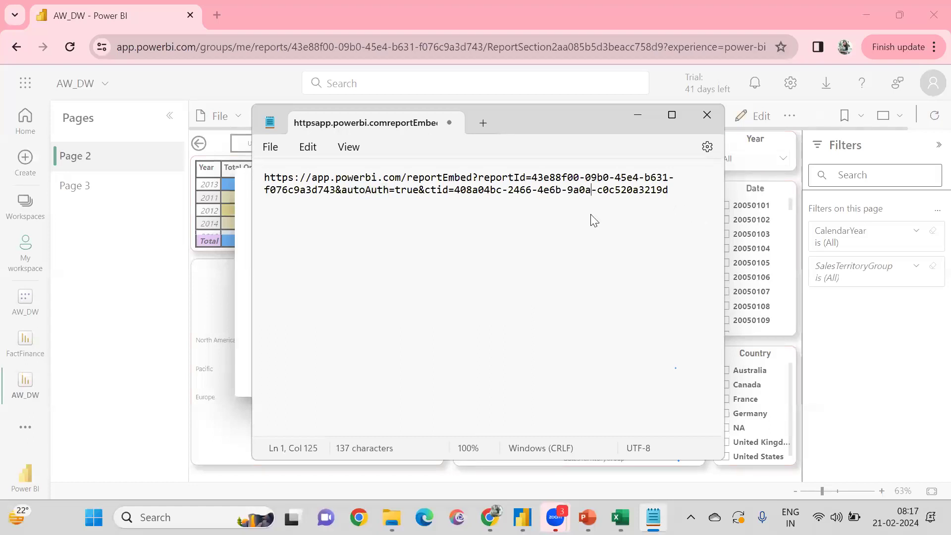
click(674, 191)
Step: Return to the report's secure embed dialog in the browser and select the HTML iframe code
click(245, 260)
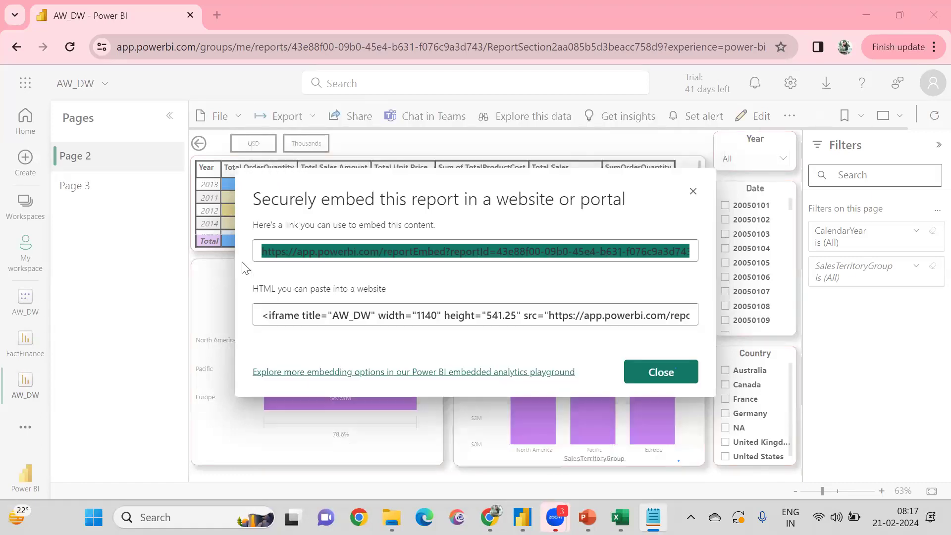
key(Tab)
click(405, 288)
click(405, 288)
click(432, 285)
click(432, 286)
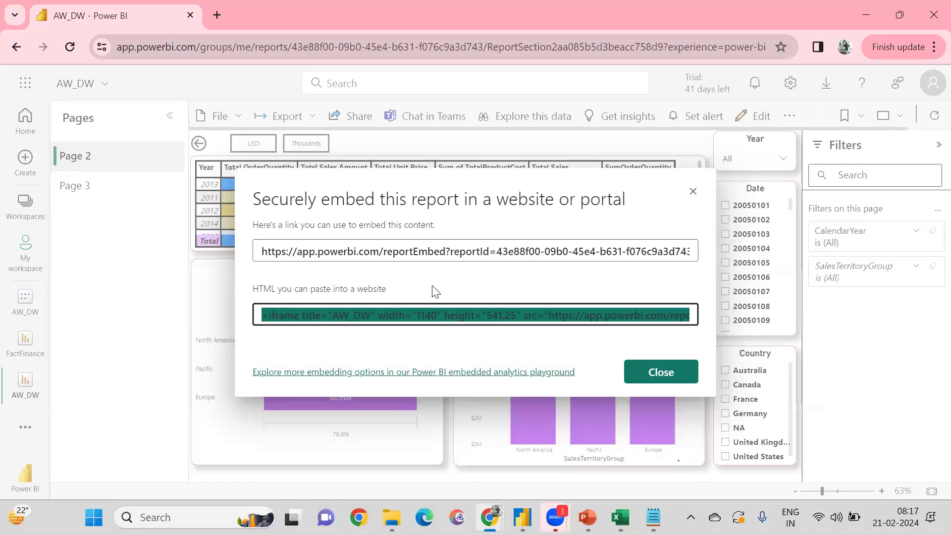
Step: Close the secure embed dialog, switch to the Power Query Editor and start a new parameter to examine its settings
click(642, 376)
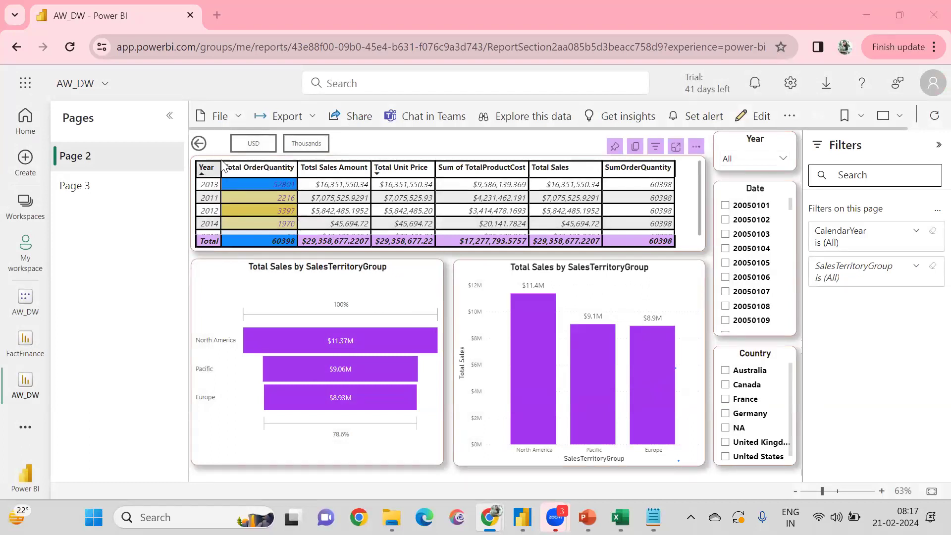
key(alt+Tab)
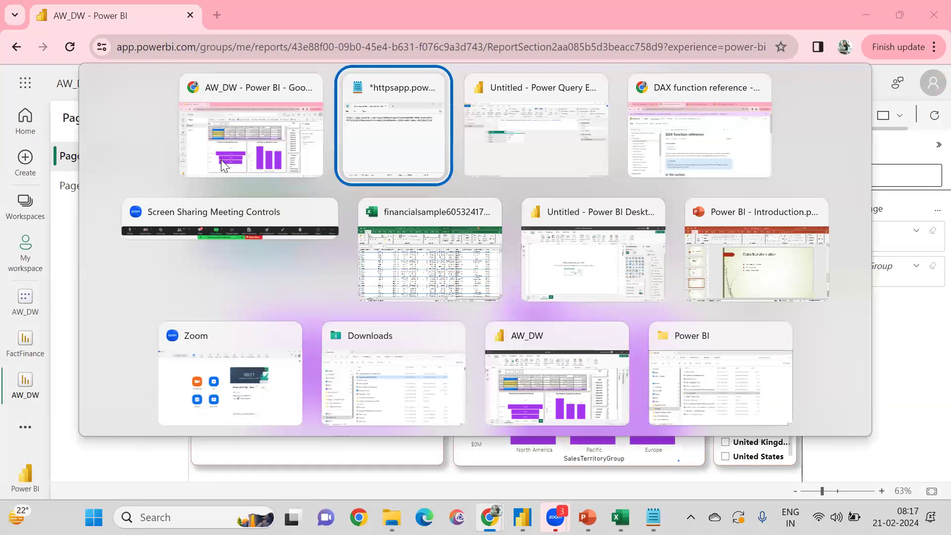
key(alt+Tab)
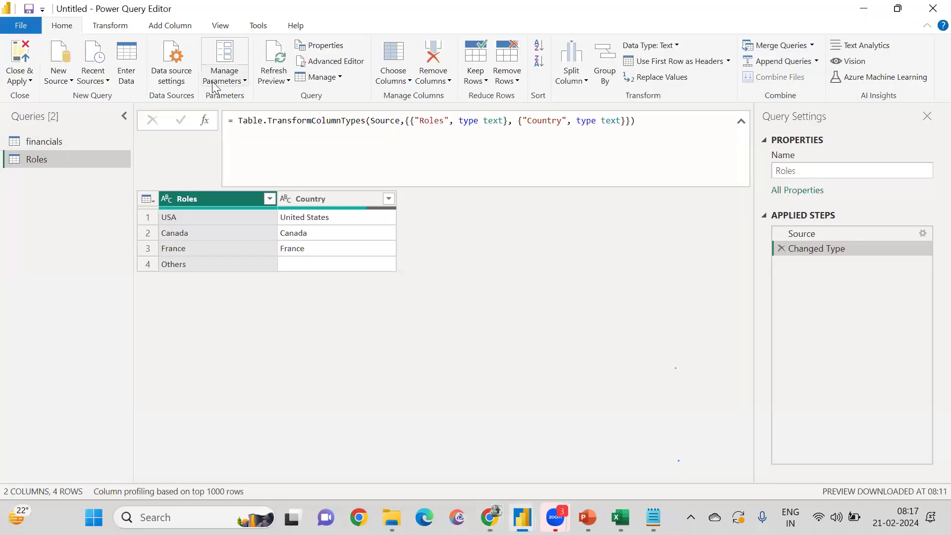
click(245, 83)
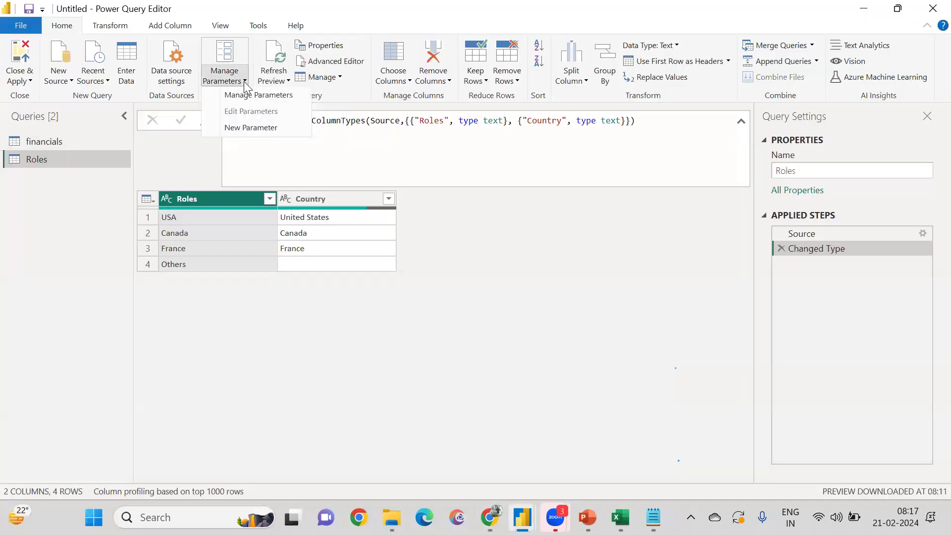
click(248, 128)
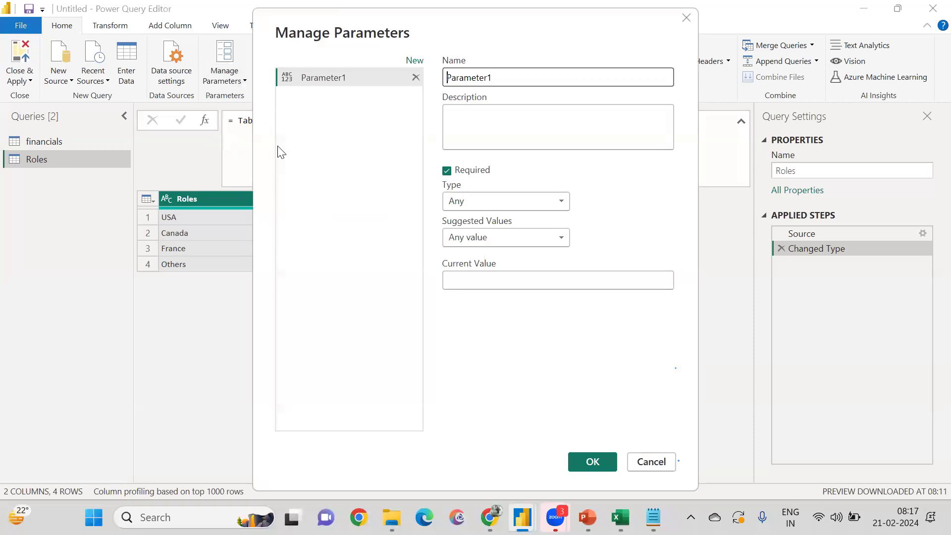
click(484, 79)
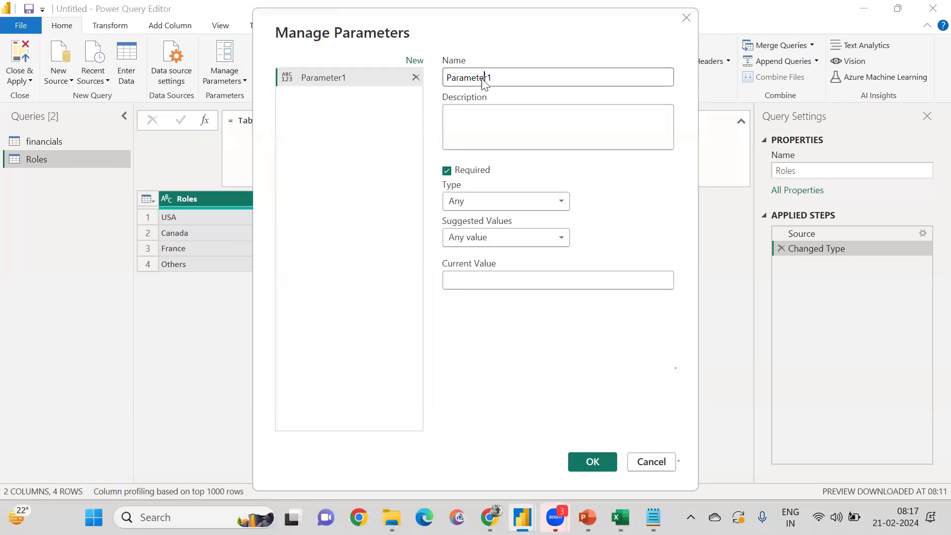
double_click(484, 79)
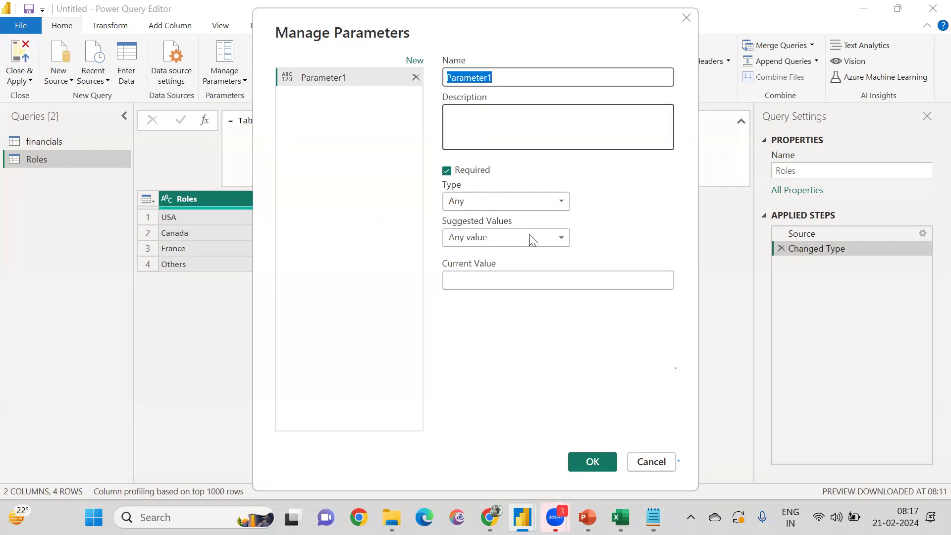
Step: Return to the AW_DW report in the browser and review its export and file options
key(alt+Tab)
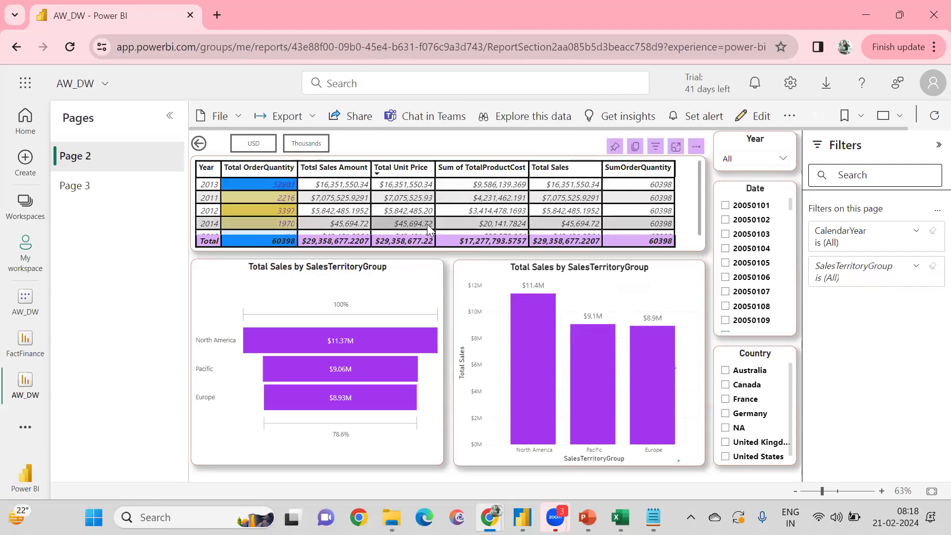
click(305, 119)
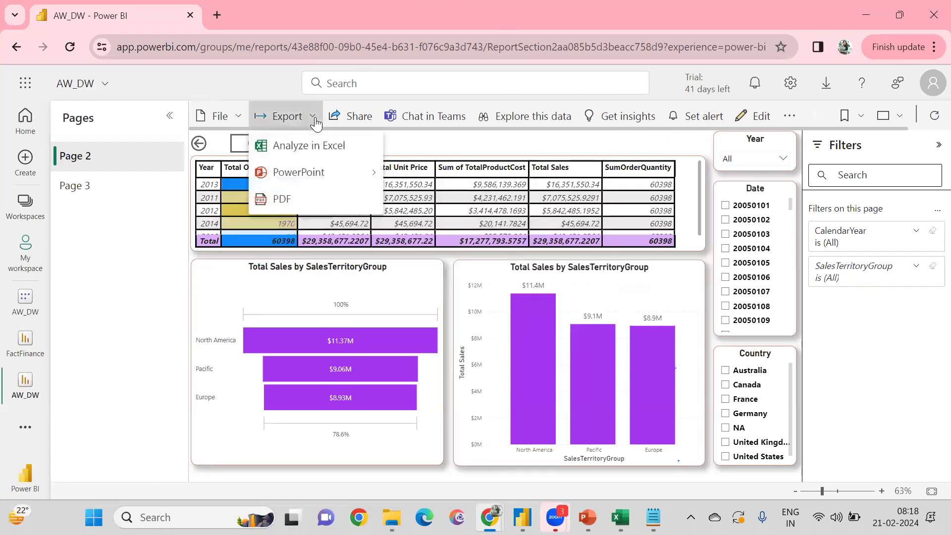
click(232, 116)
click(232, 116)
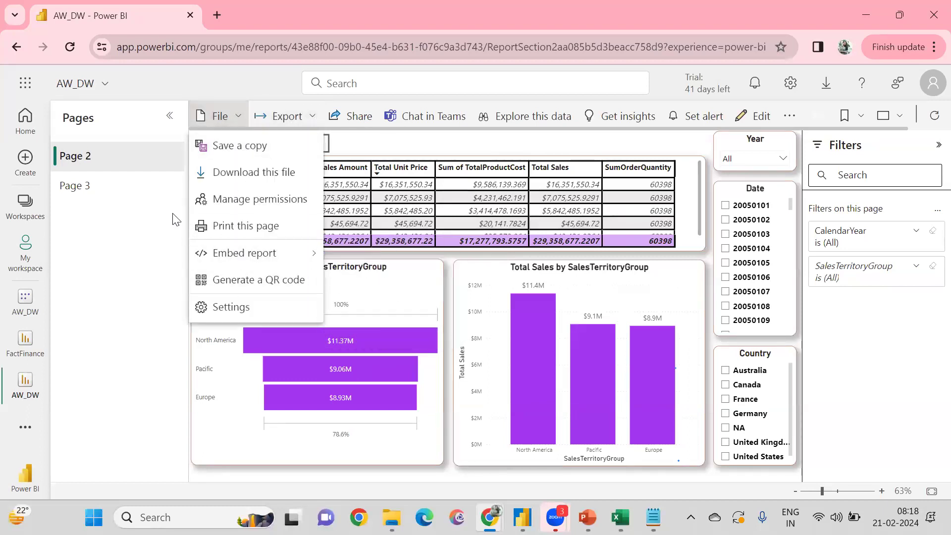
click(102, 243)
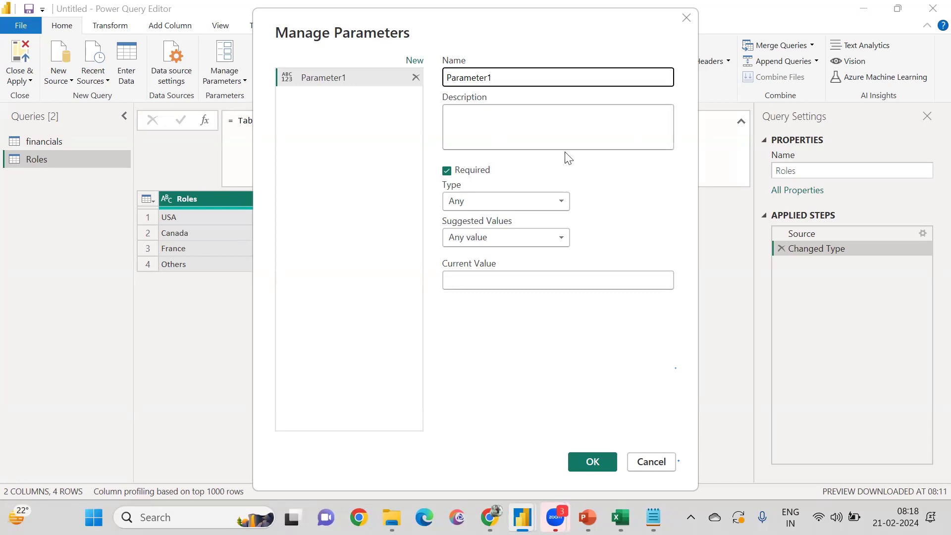
Step: Discard the new parameter, then close the Power Query Editor and apply the query changes
click(685, 24)
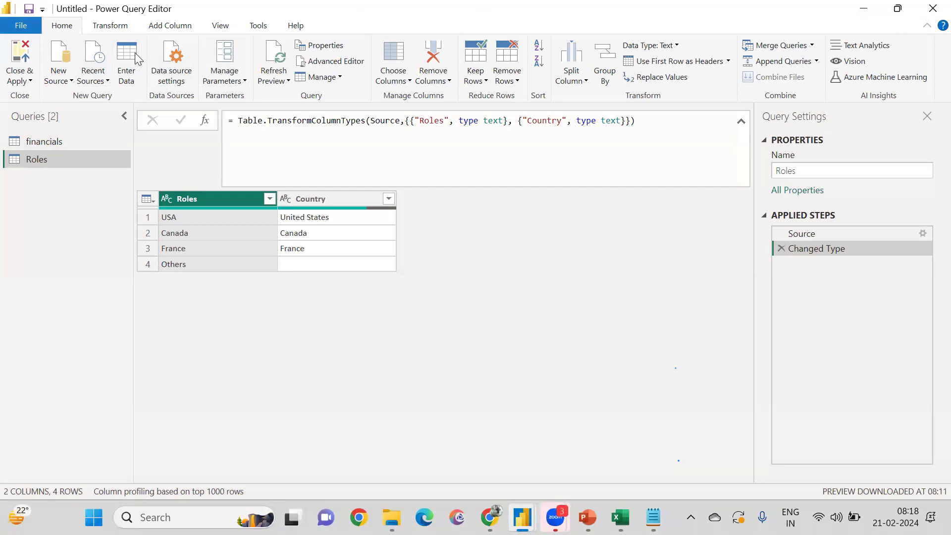
click(41, 142)
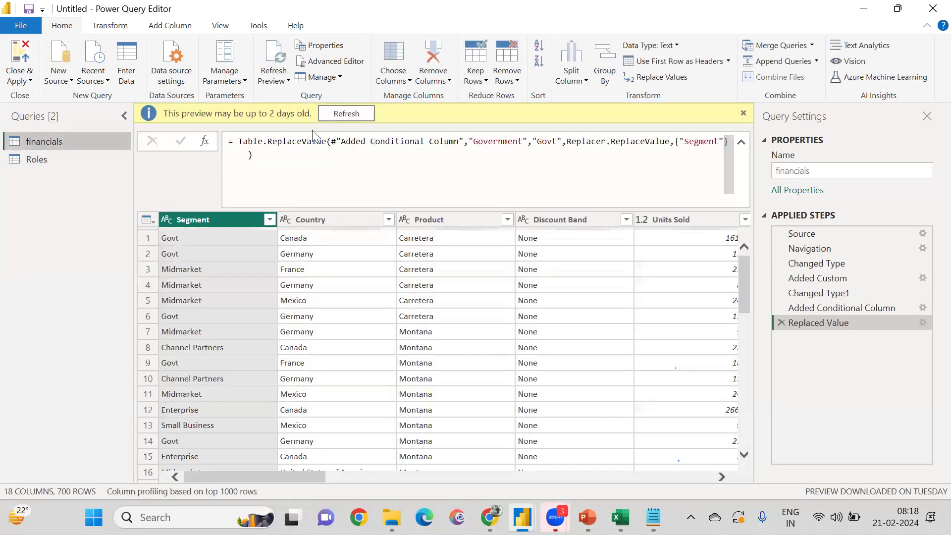
click(17, 65)
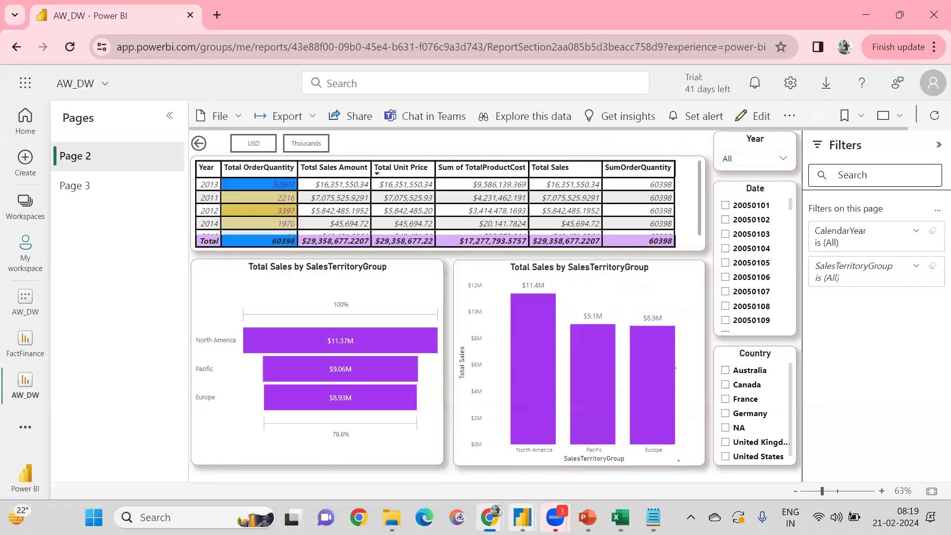
Step: Switch to the untitled report in Power BI Desktop and create a new security role
mouse_move(521, 517)
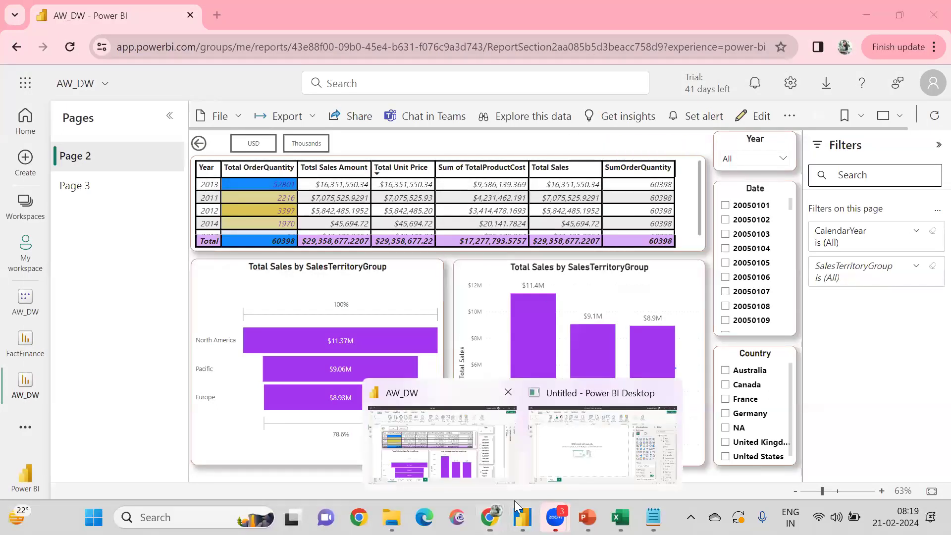
click(463, 445)
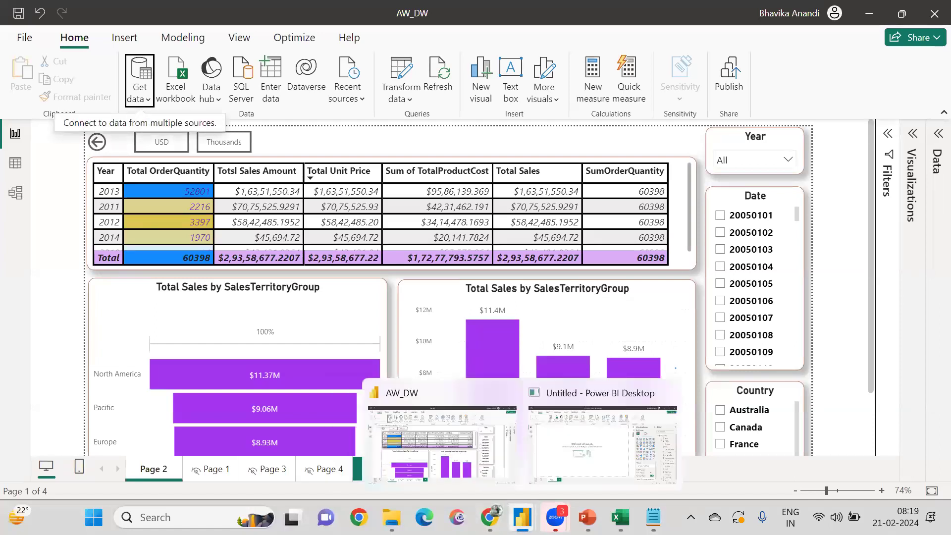
click(582, 446)
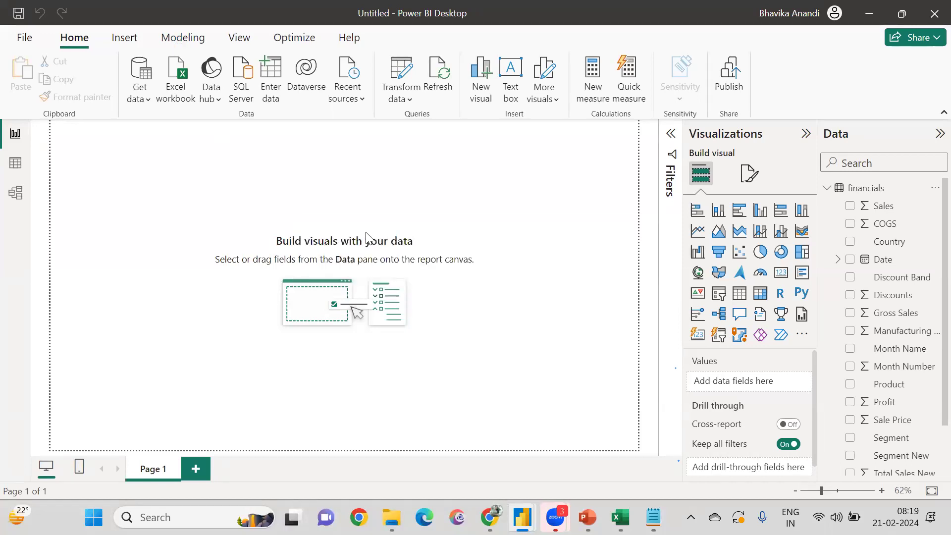
click(124, 37)
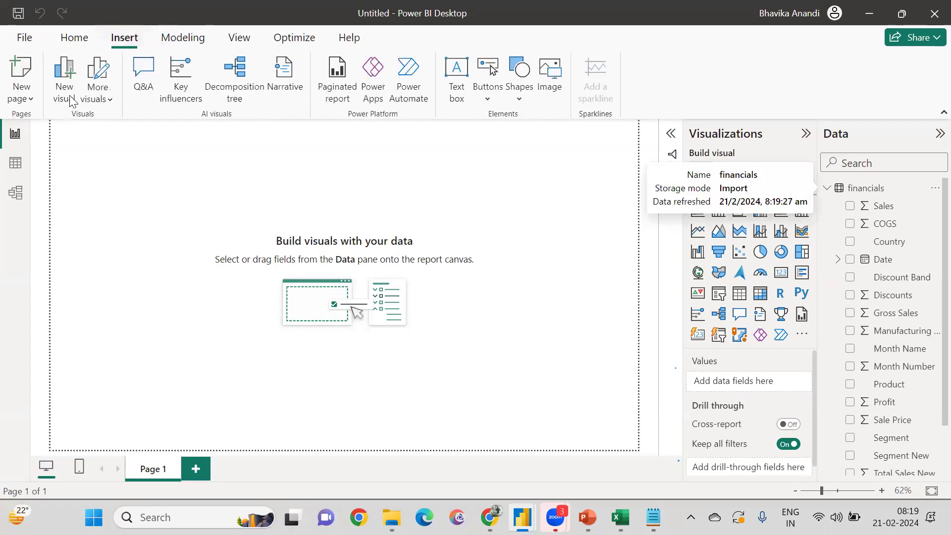
click(195, 37)
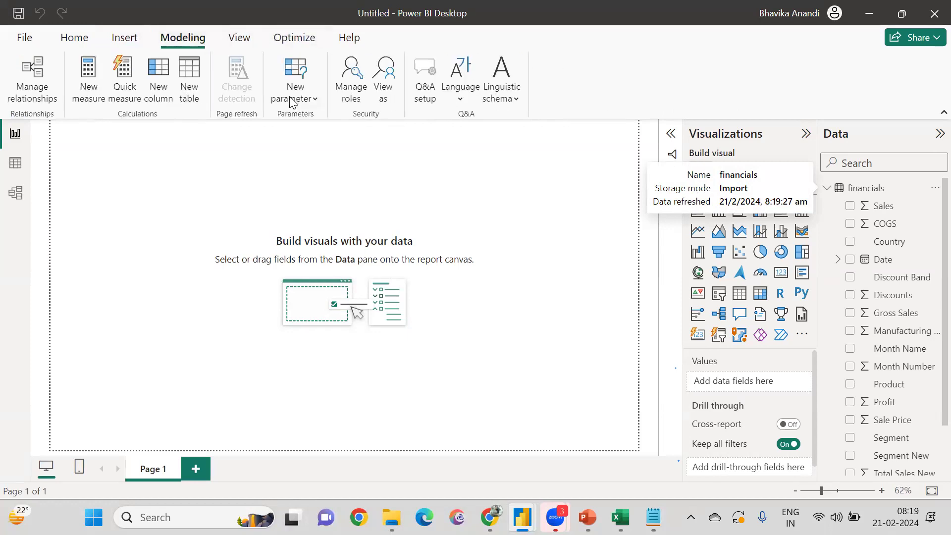
click(349, 96)
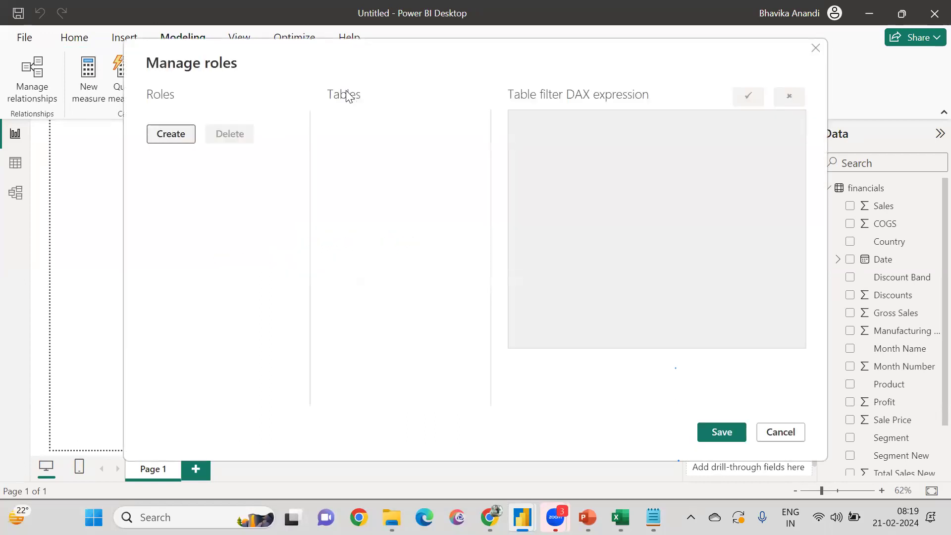
click(175, 141)
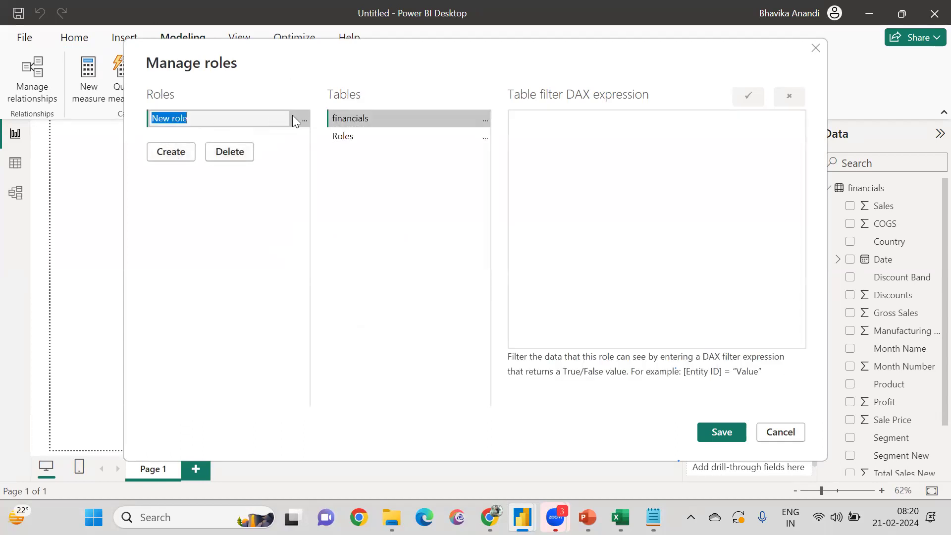
Step: Select the Roles table for the new role and rename the role as Report
click(342, 135)
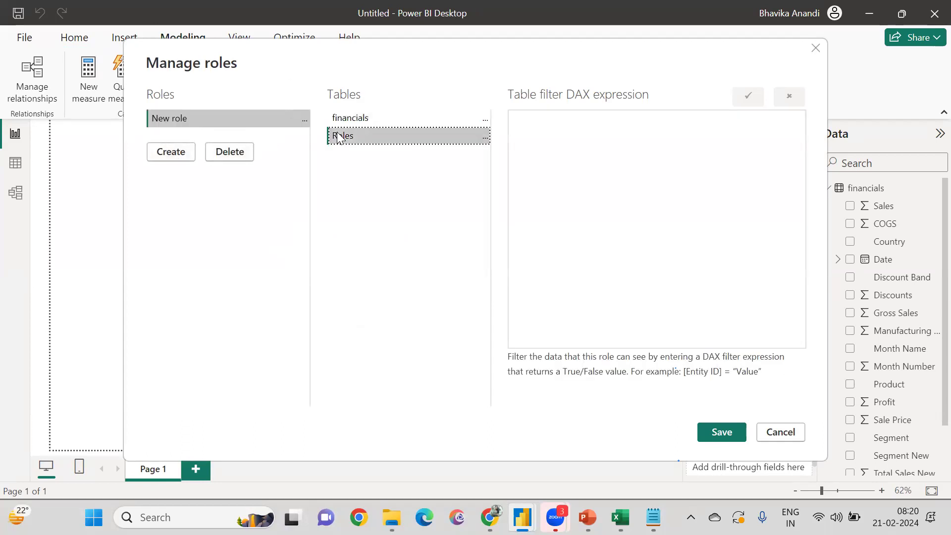
click(543, 152)
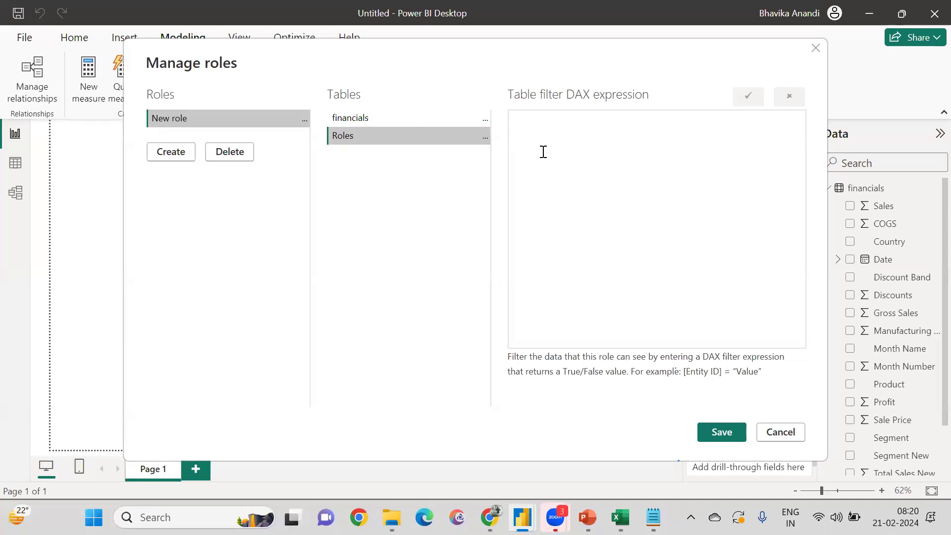
double_click(197, 118)
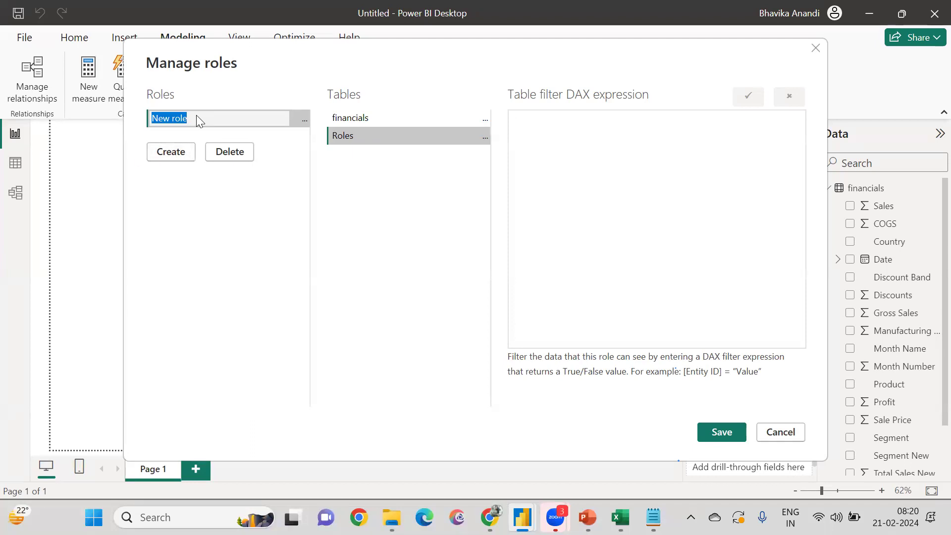
text(REport)
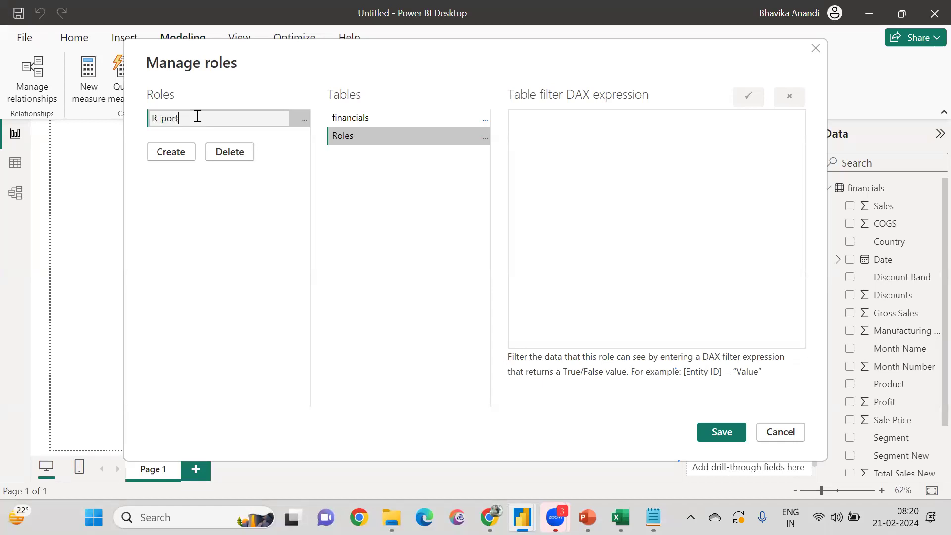
key(BackSpace)
key(BackSpace)
key(BackSpace)
key(BackSpace)
key(BackSpace)
text(epo)
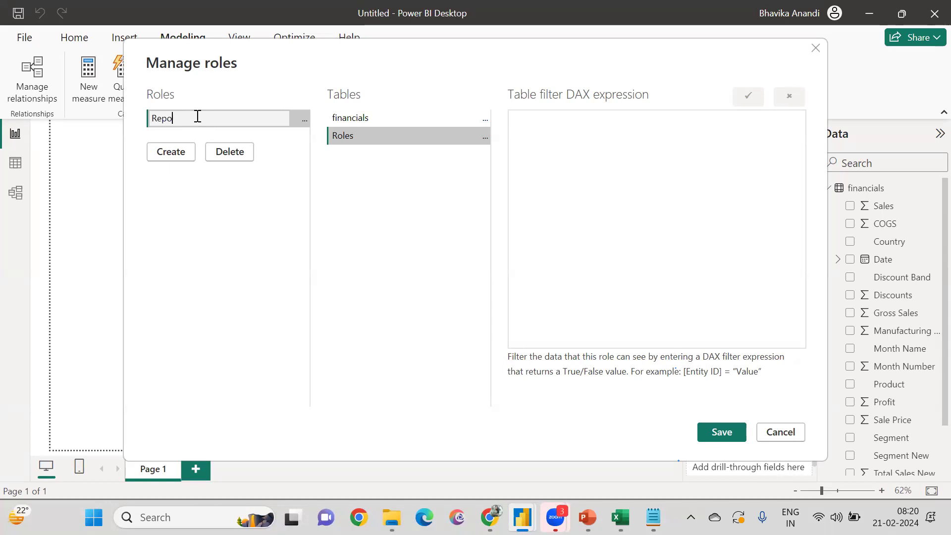
click(287, 179)
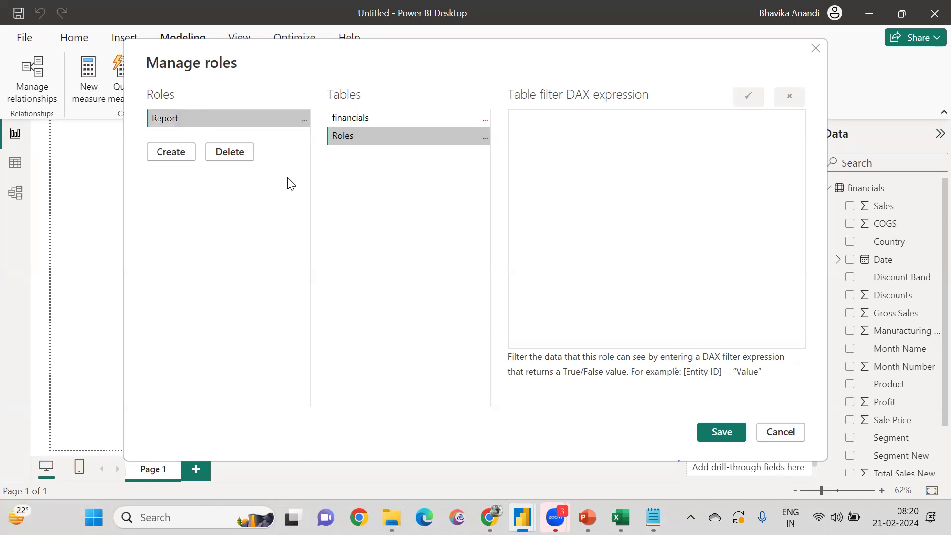
click(304, 119)
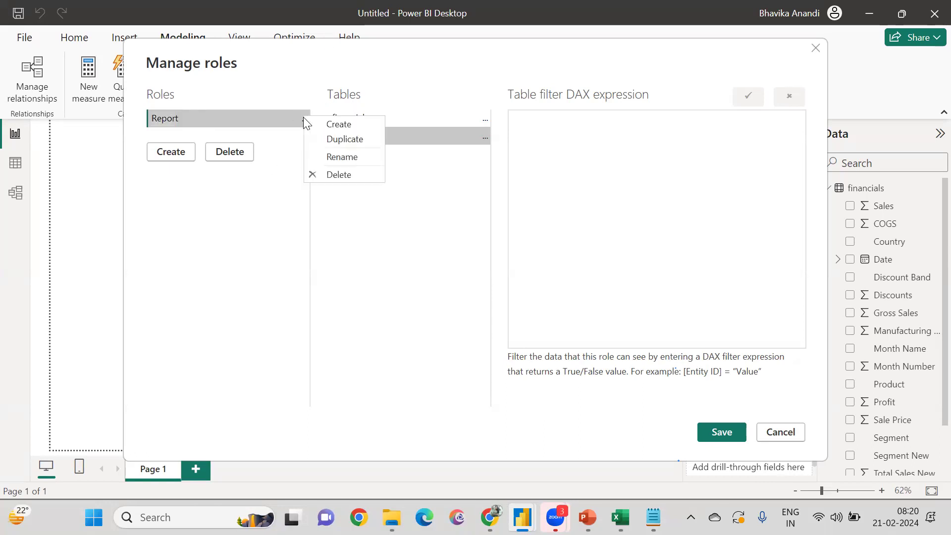
click(360, 223)
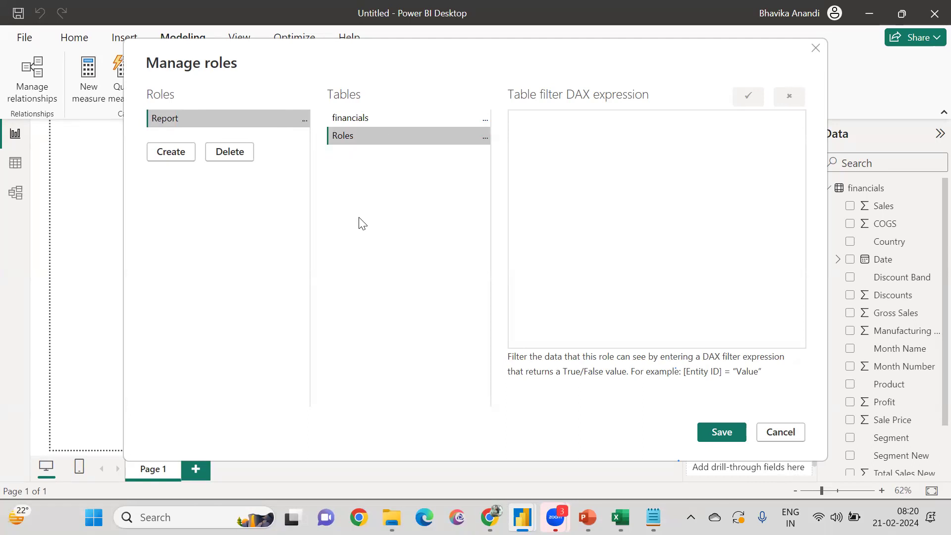
Step: Add a filter on the Roles table's [Roles] column with the value "USA" and save the Report role
click(487, 139)
mouse_move(511, 150)
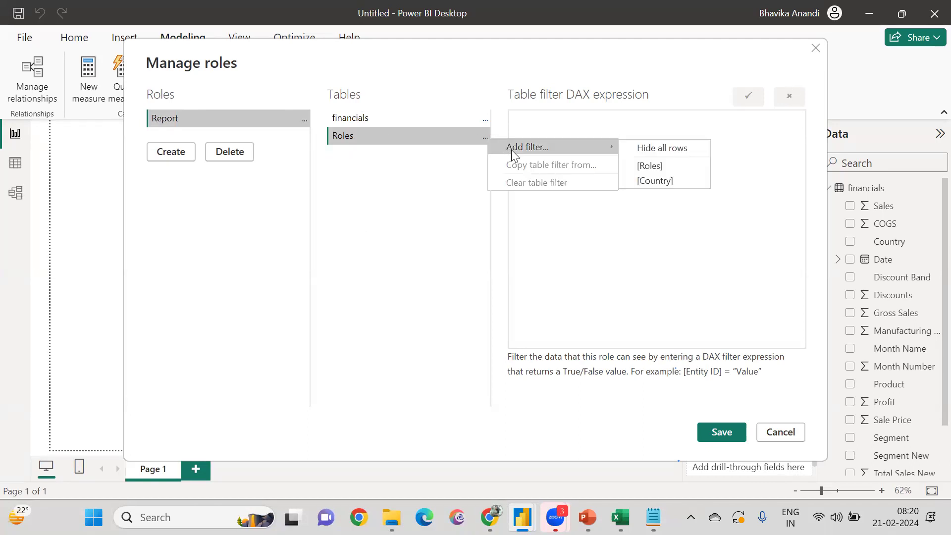
click(651, 168)
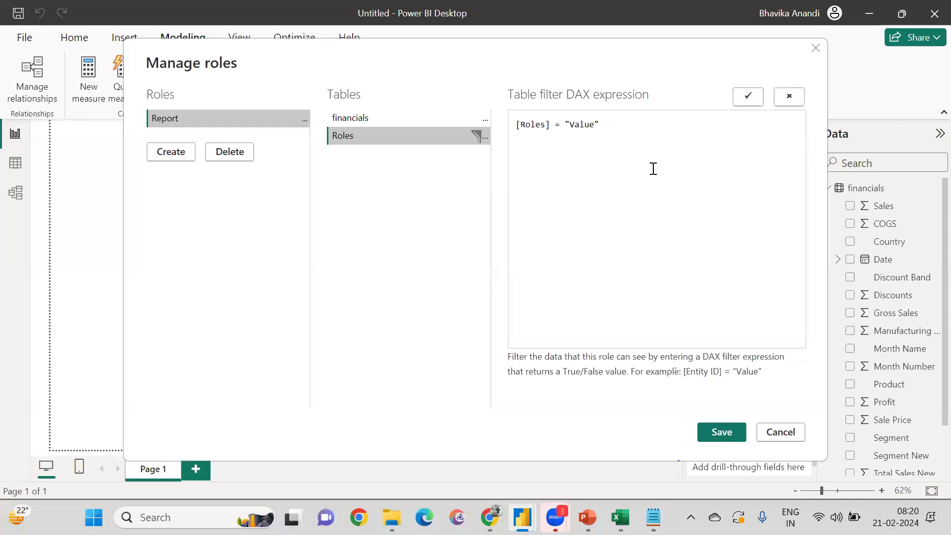
double_click(581, 125)
text(USA)
click(721, 431)
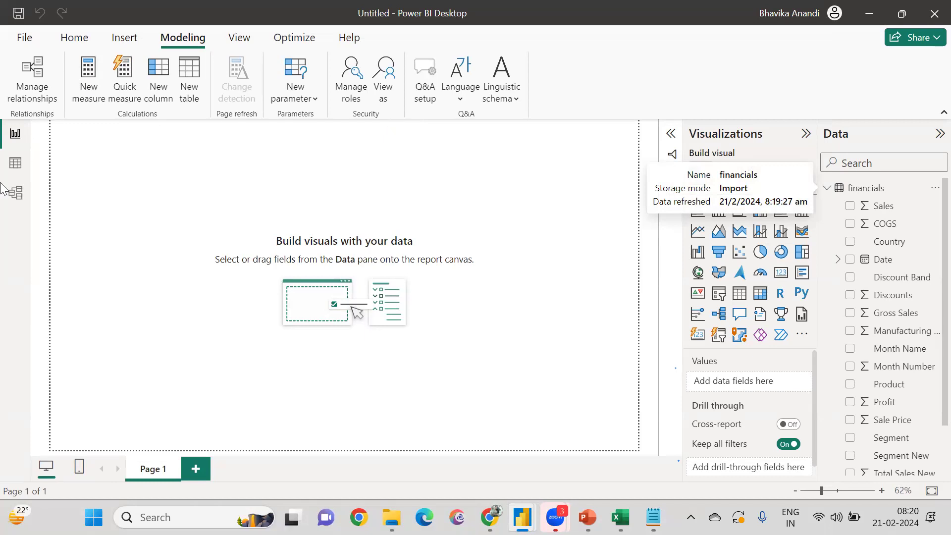
Step: Display the Roles table's data and review the Report role's table filters, leaving the role settings as they are
click(16, 164)
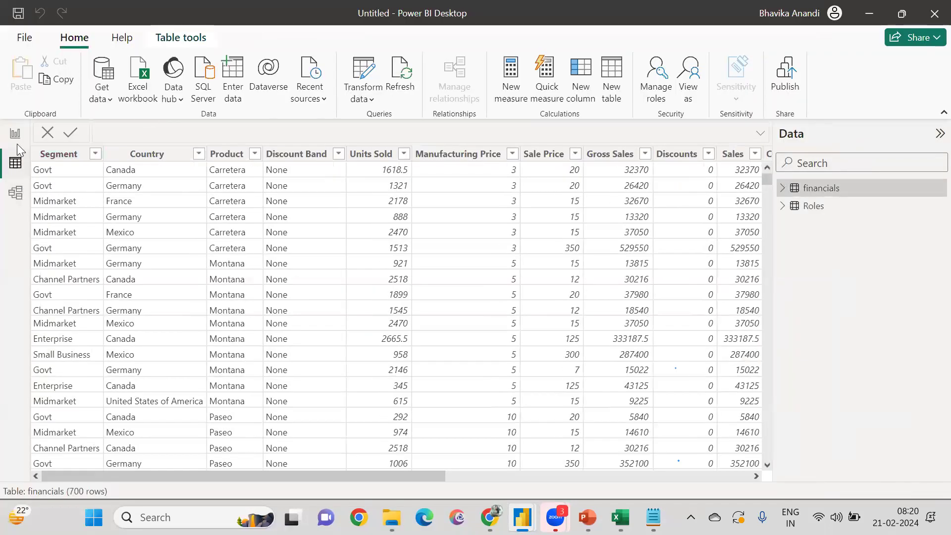
click(809, 209)
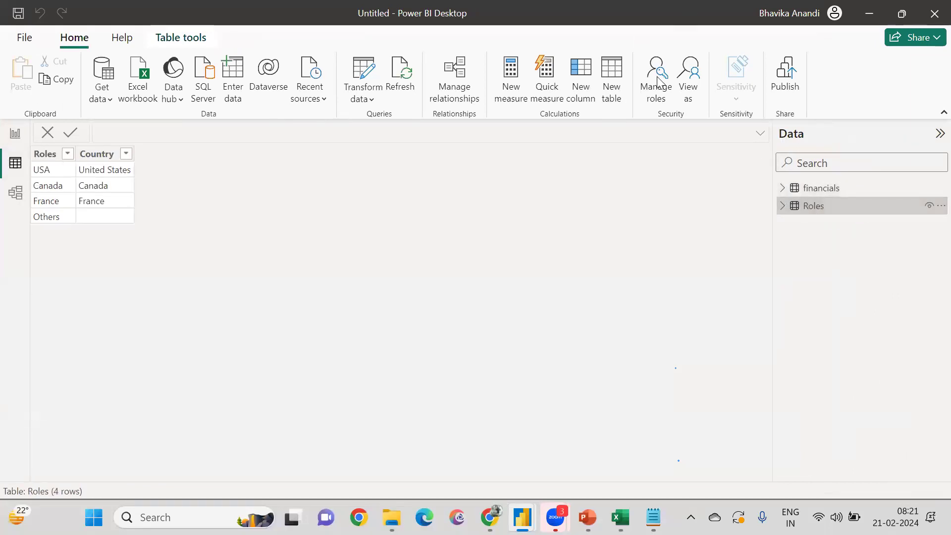
click(657, 77)
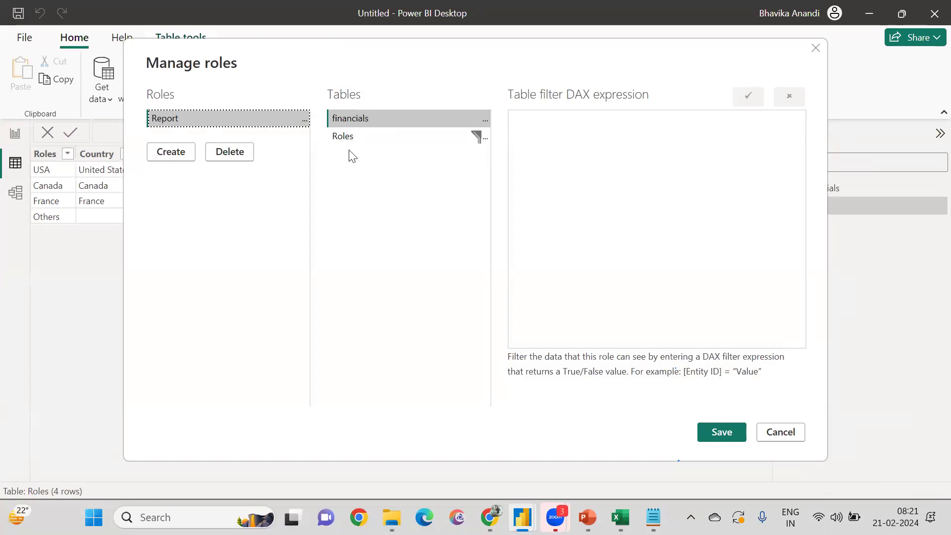
click(815, 48)
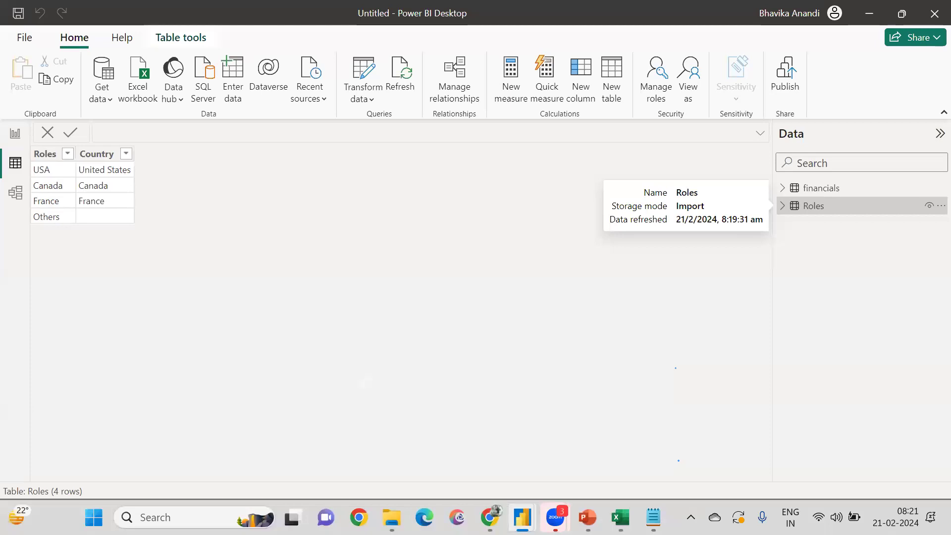
Step: Switch to the published AW_DW report in Chrome and examine its link-sharing options without sending anything
mouse_move(515, 500)
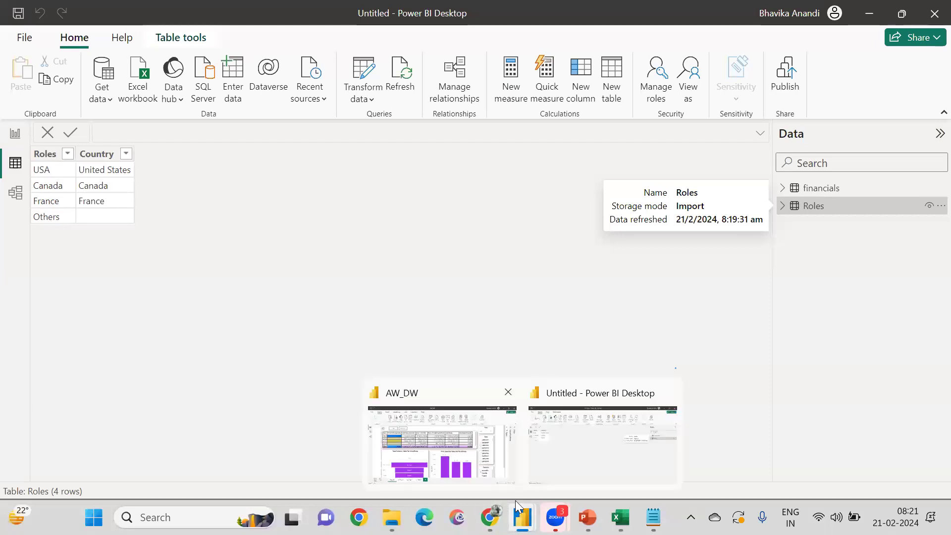
click(515, 500)
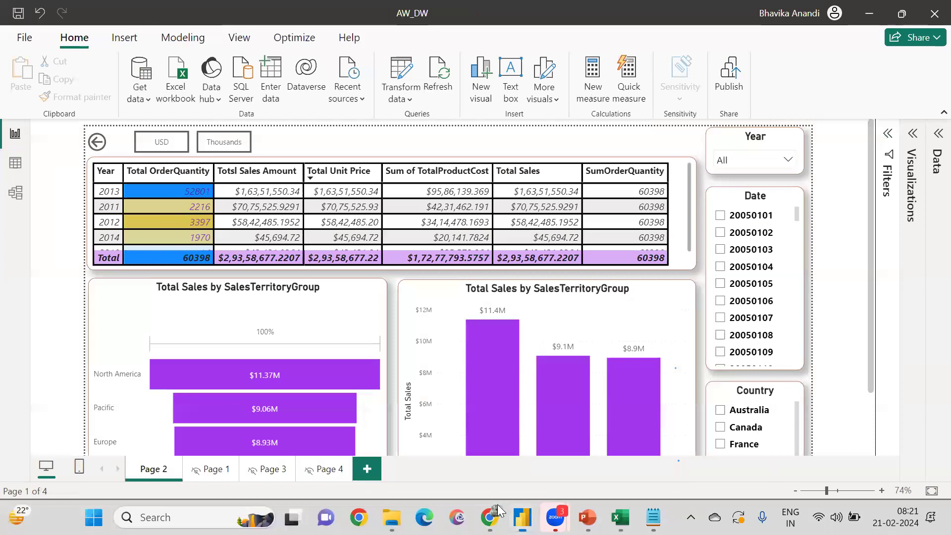
mouse_move(492, 495)
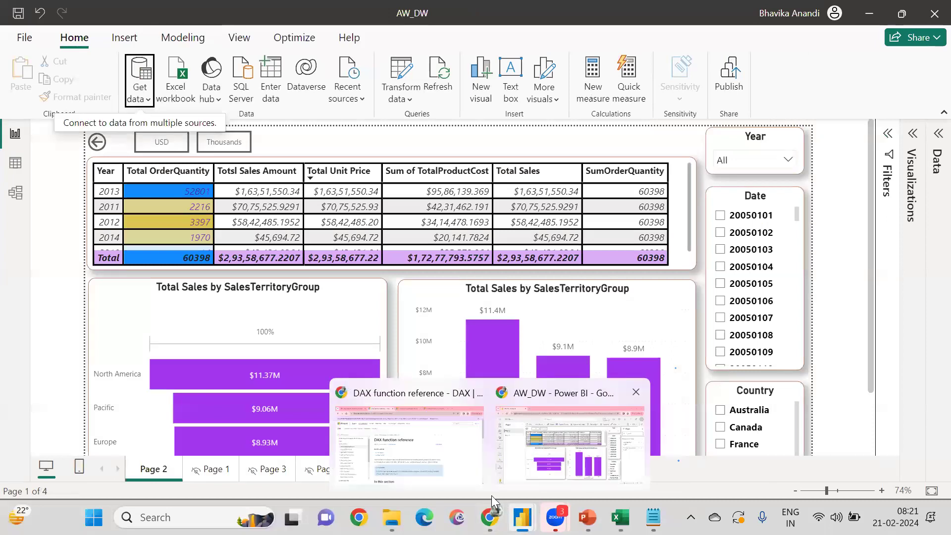
click(520, 465)
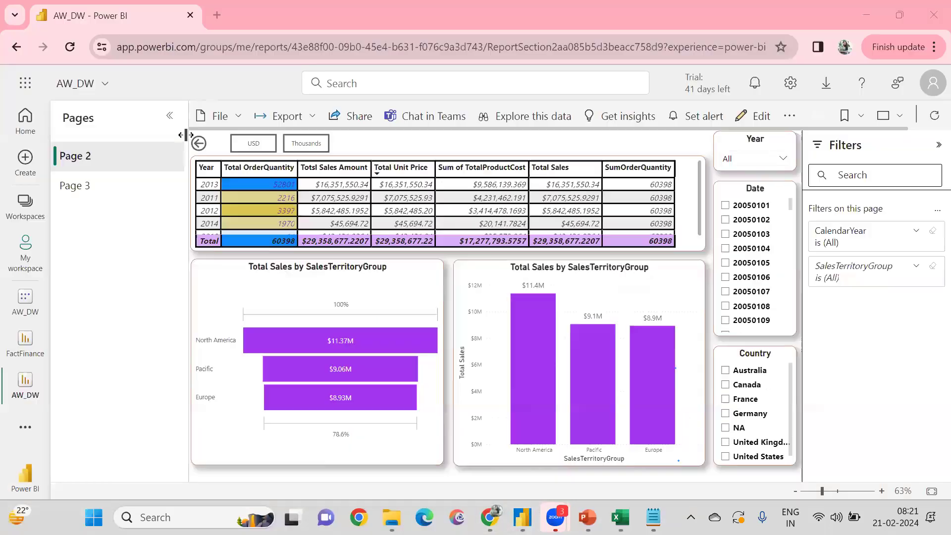
click(356, 122)
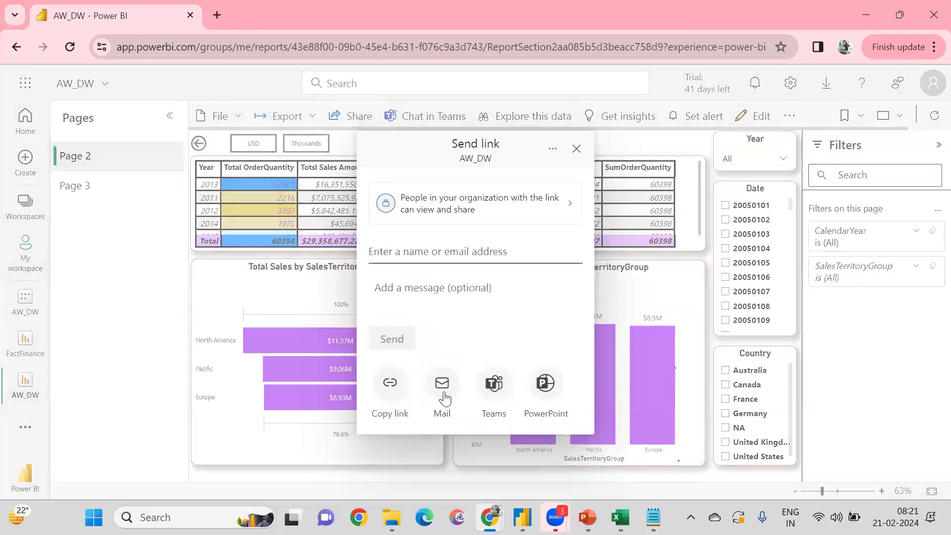
click(576, 150)
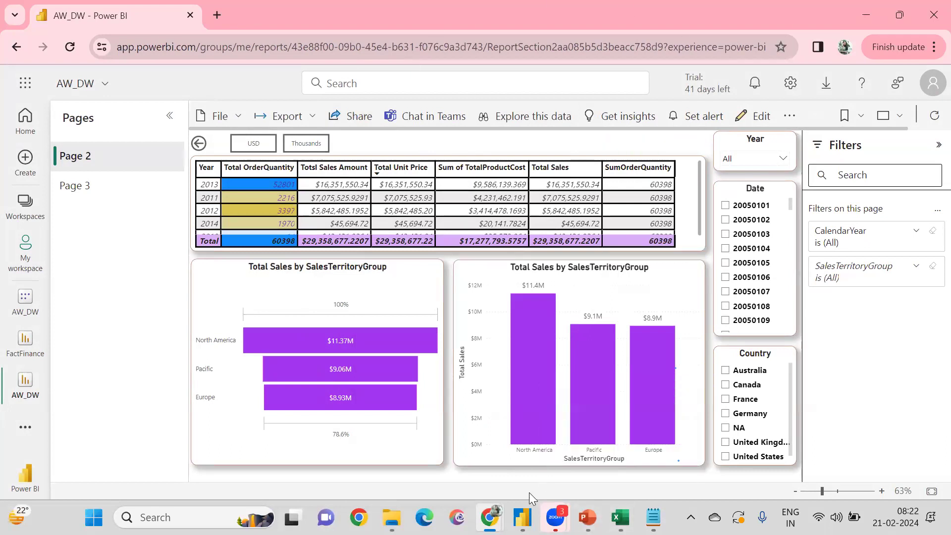
mouse_move(489, 517)
mouse_move(522, 517)
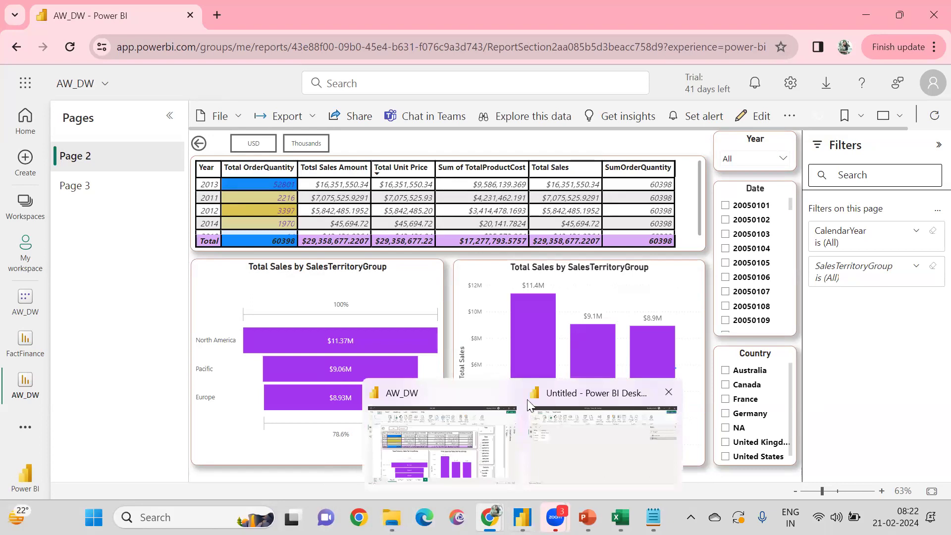
click(353, 119)
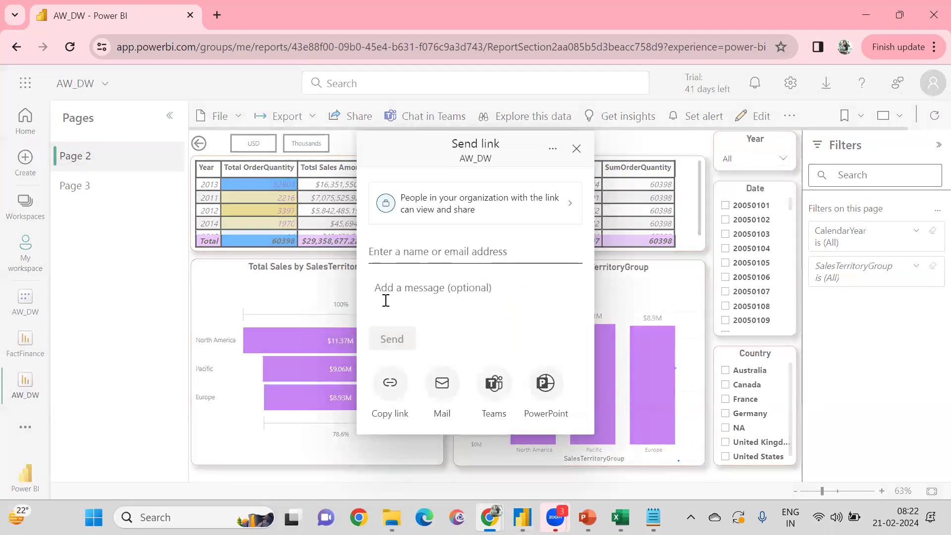
click(578, 150)
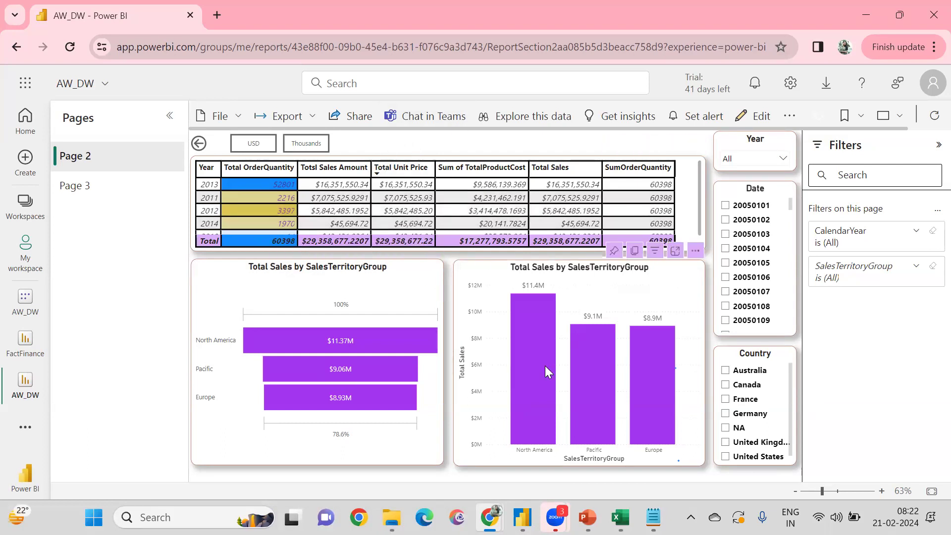
Step: Return to the untitled report in Power BI Desktop and recheck the Report security role without changing it
mouse_move(522, 515)
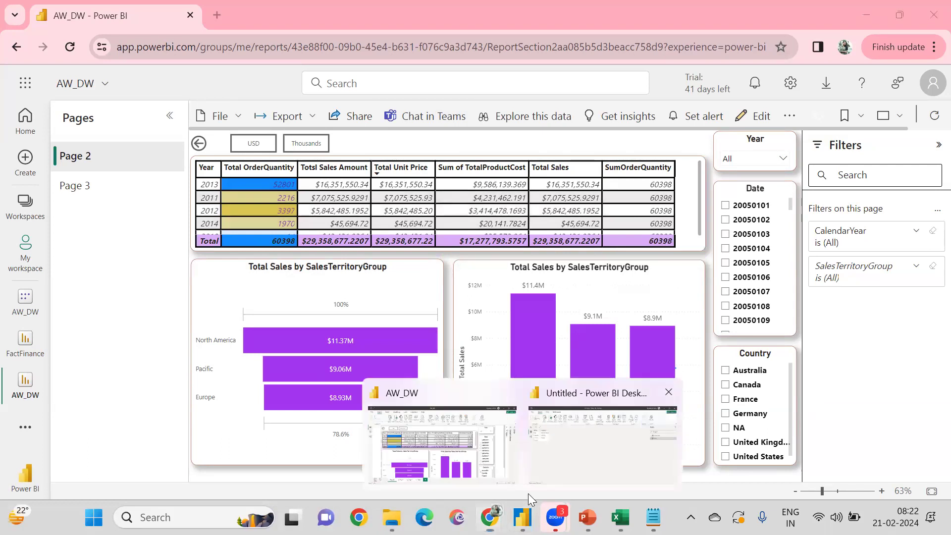
click(528, 493)
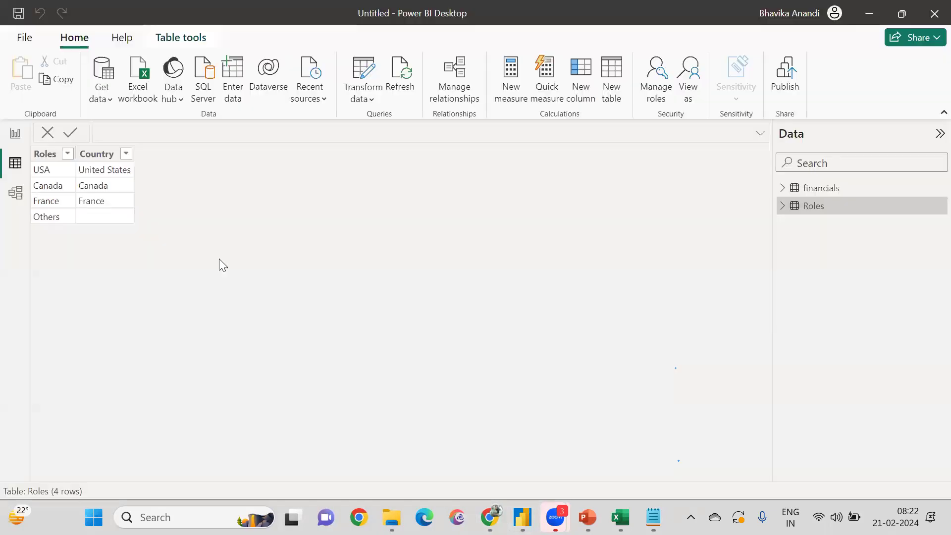
click(656, 99)
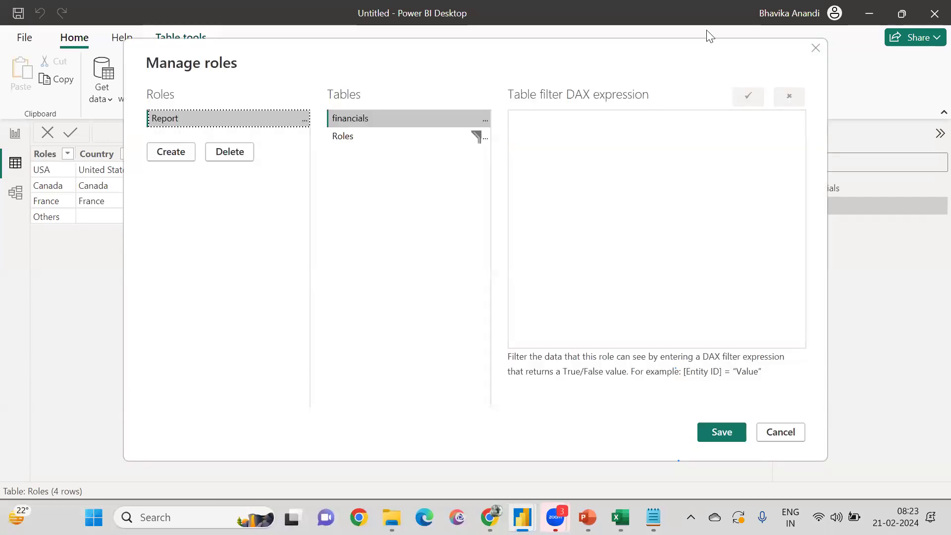
click(815, 49)
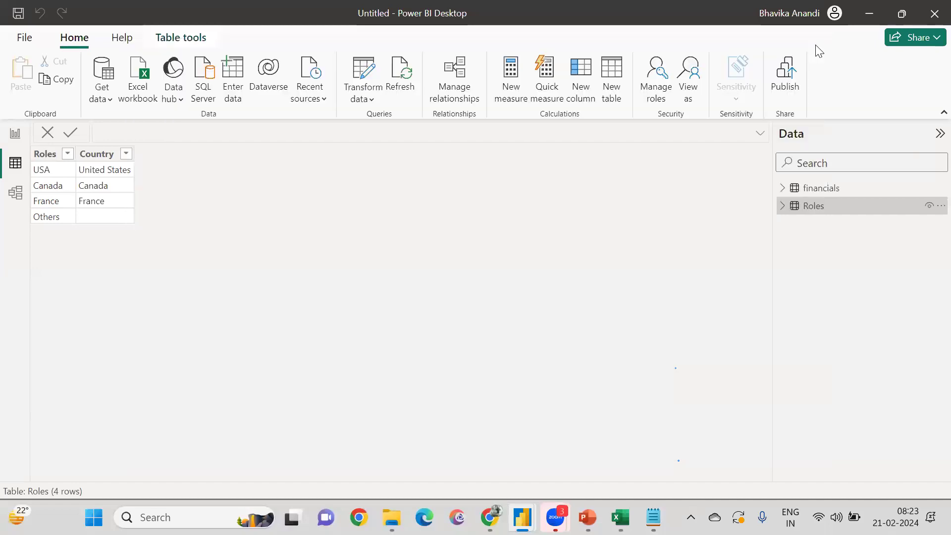